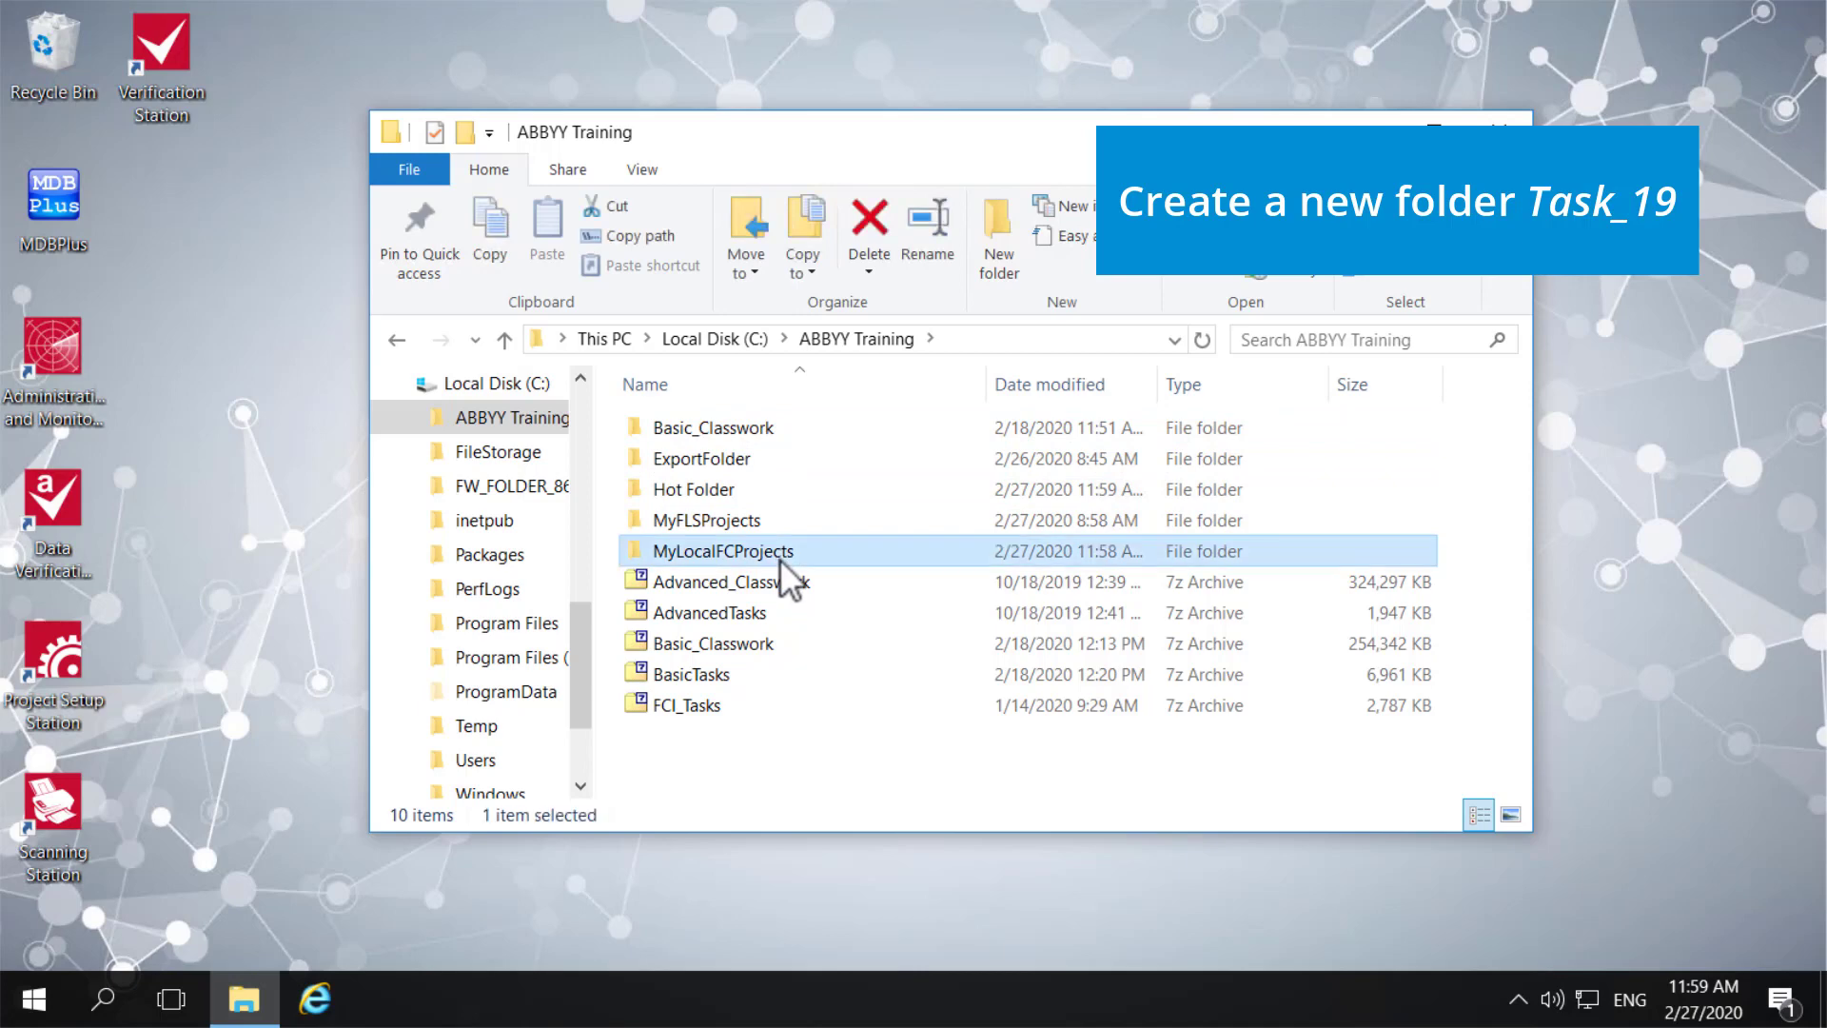
- Create a new folder named Task_19 inside MyLocalFCProjects
right_click(688, 630)
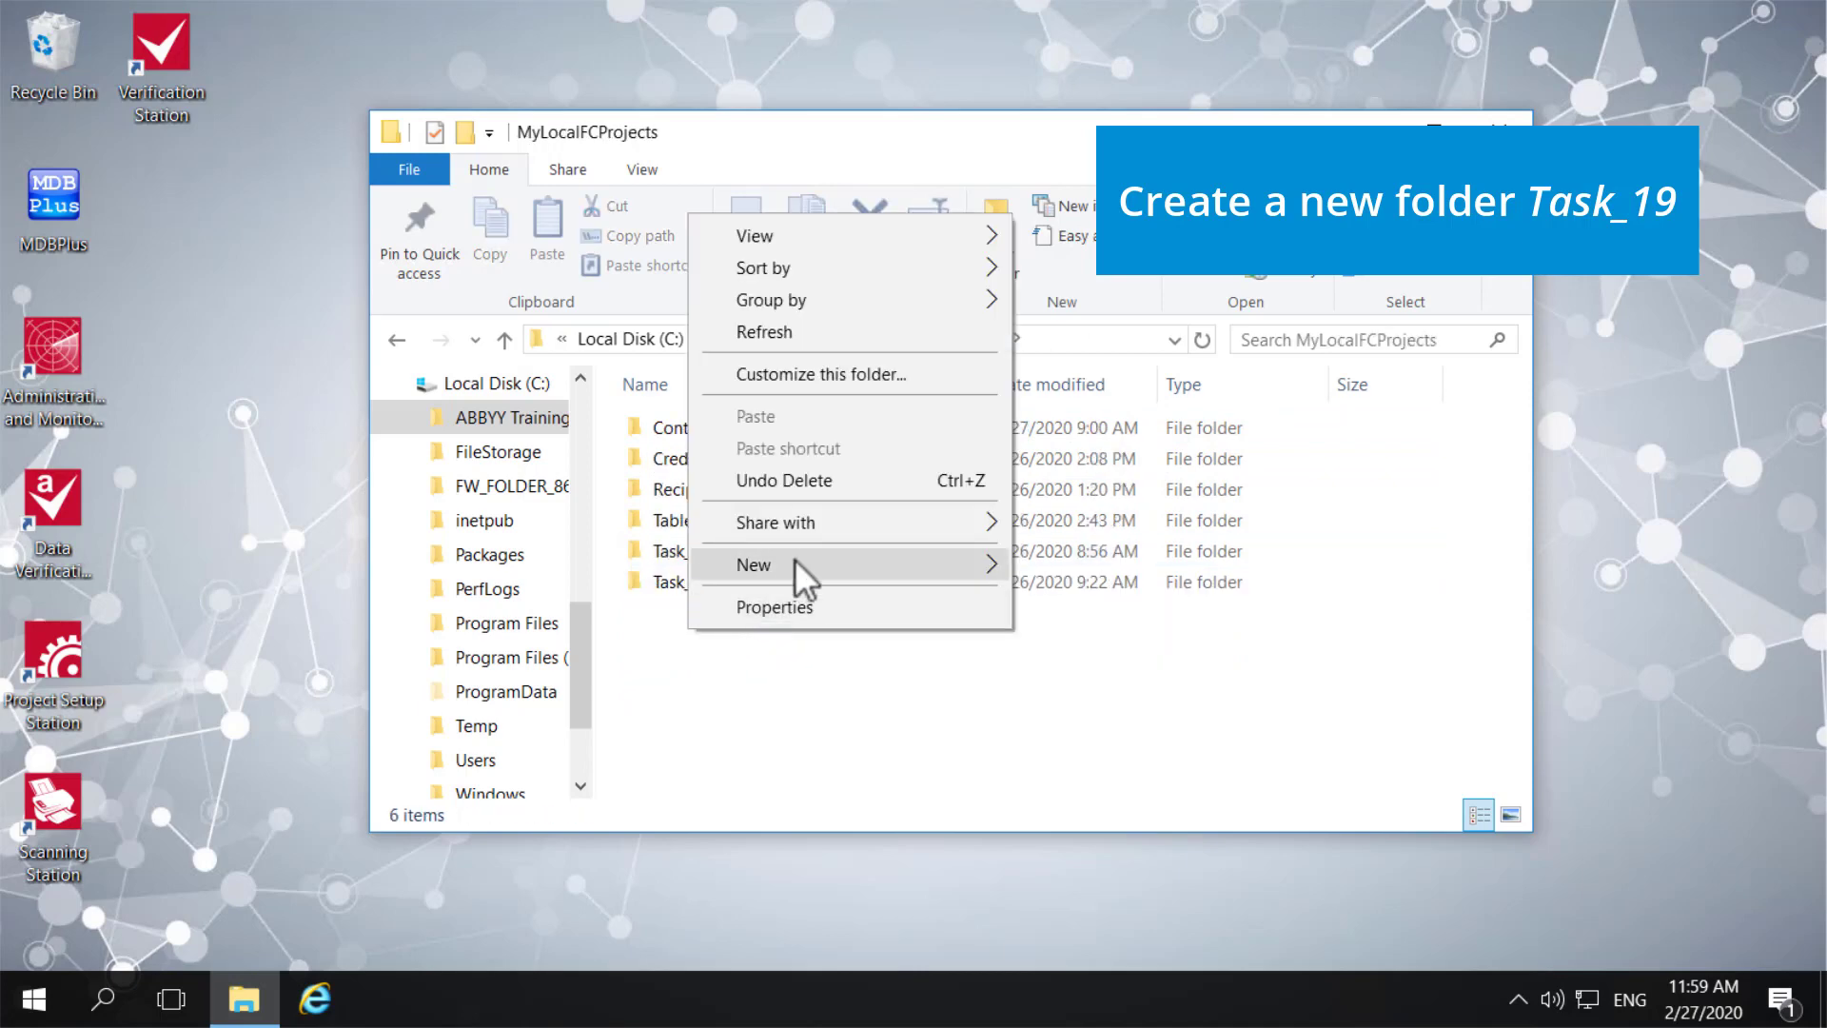
mouse_move(796, 562)
left_click(1085, 571)
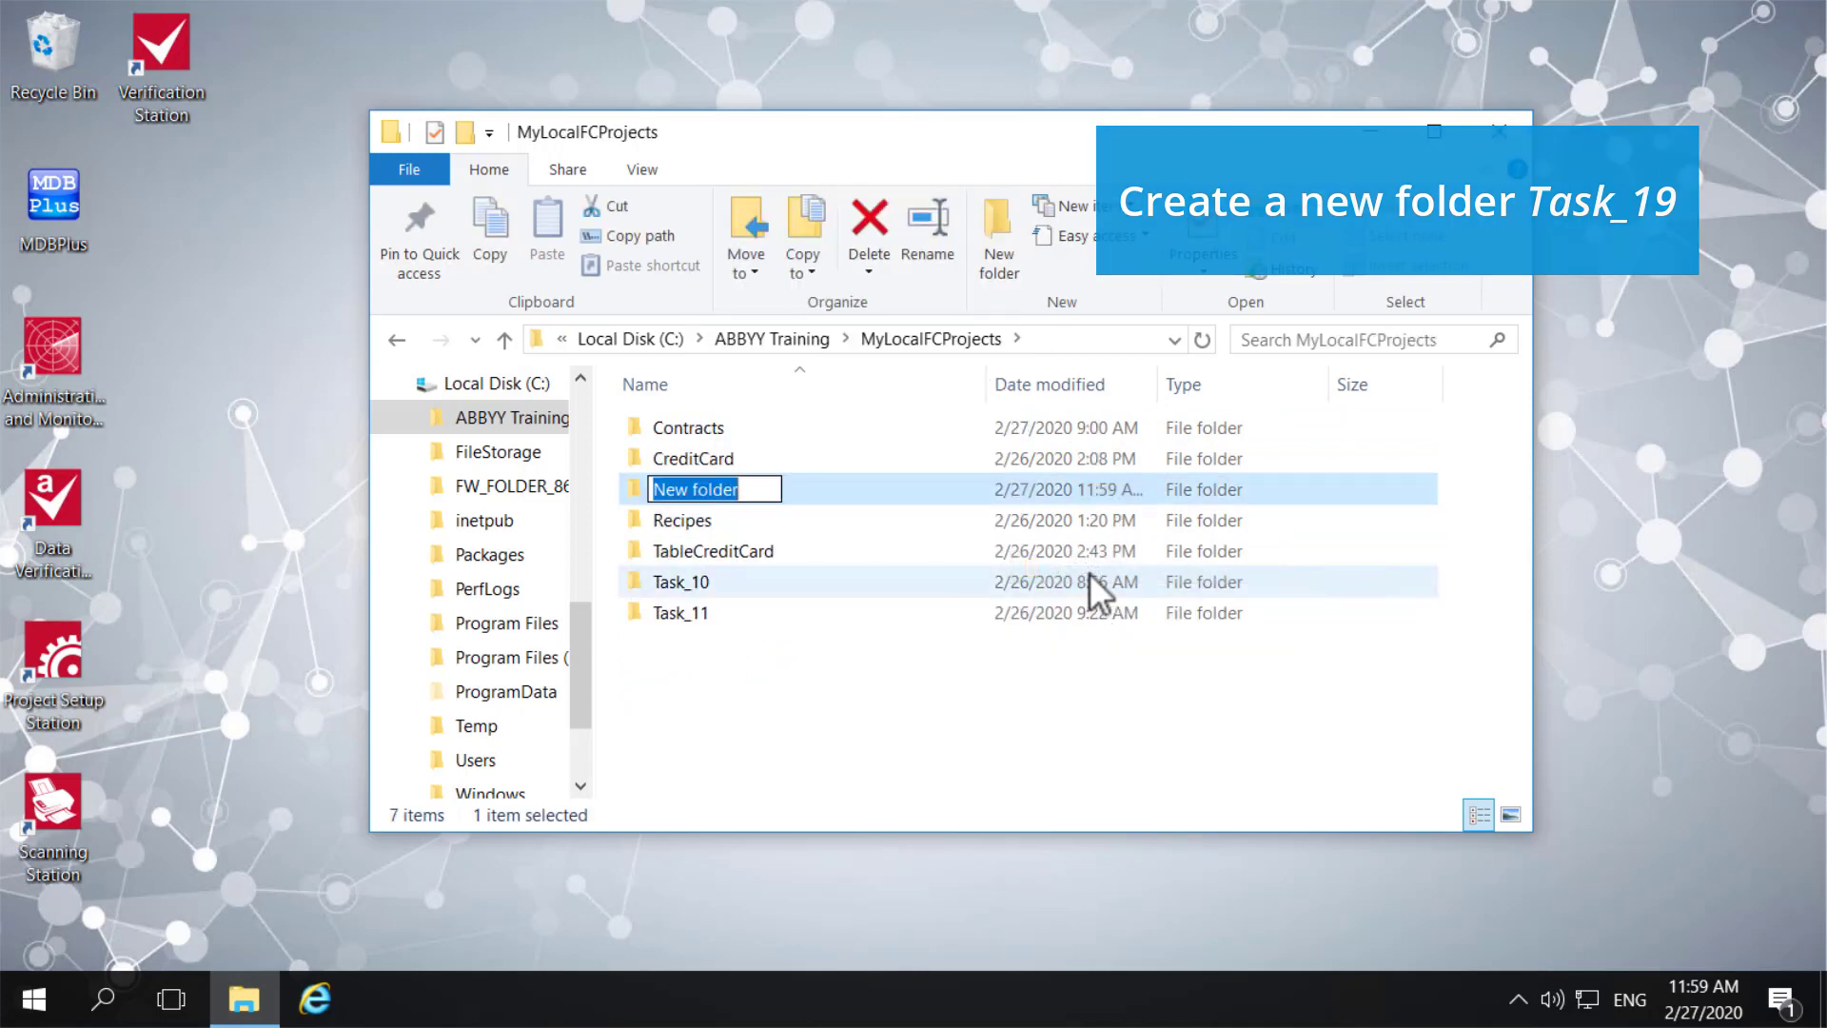
type("Task_19")
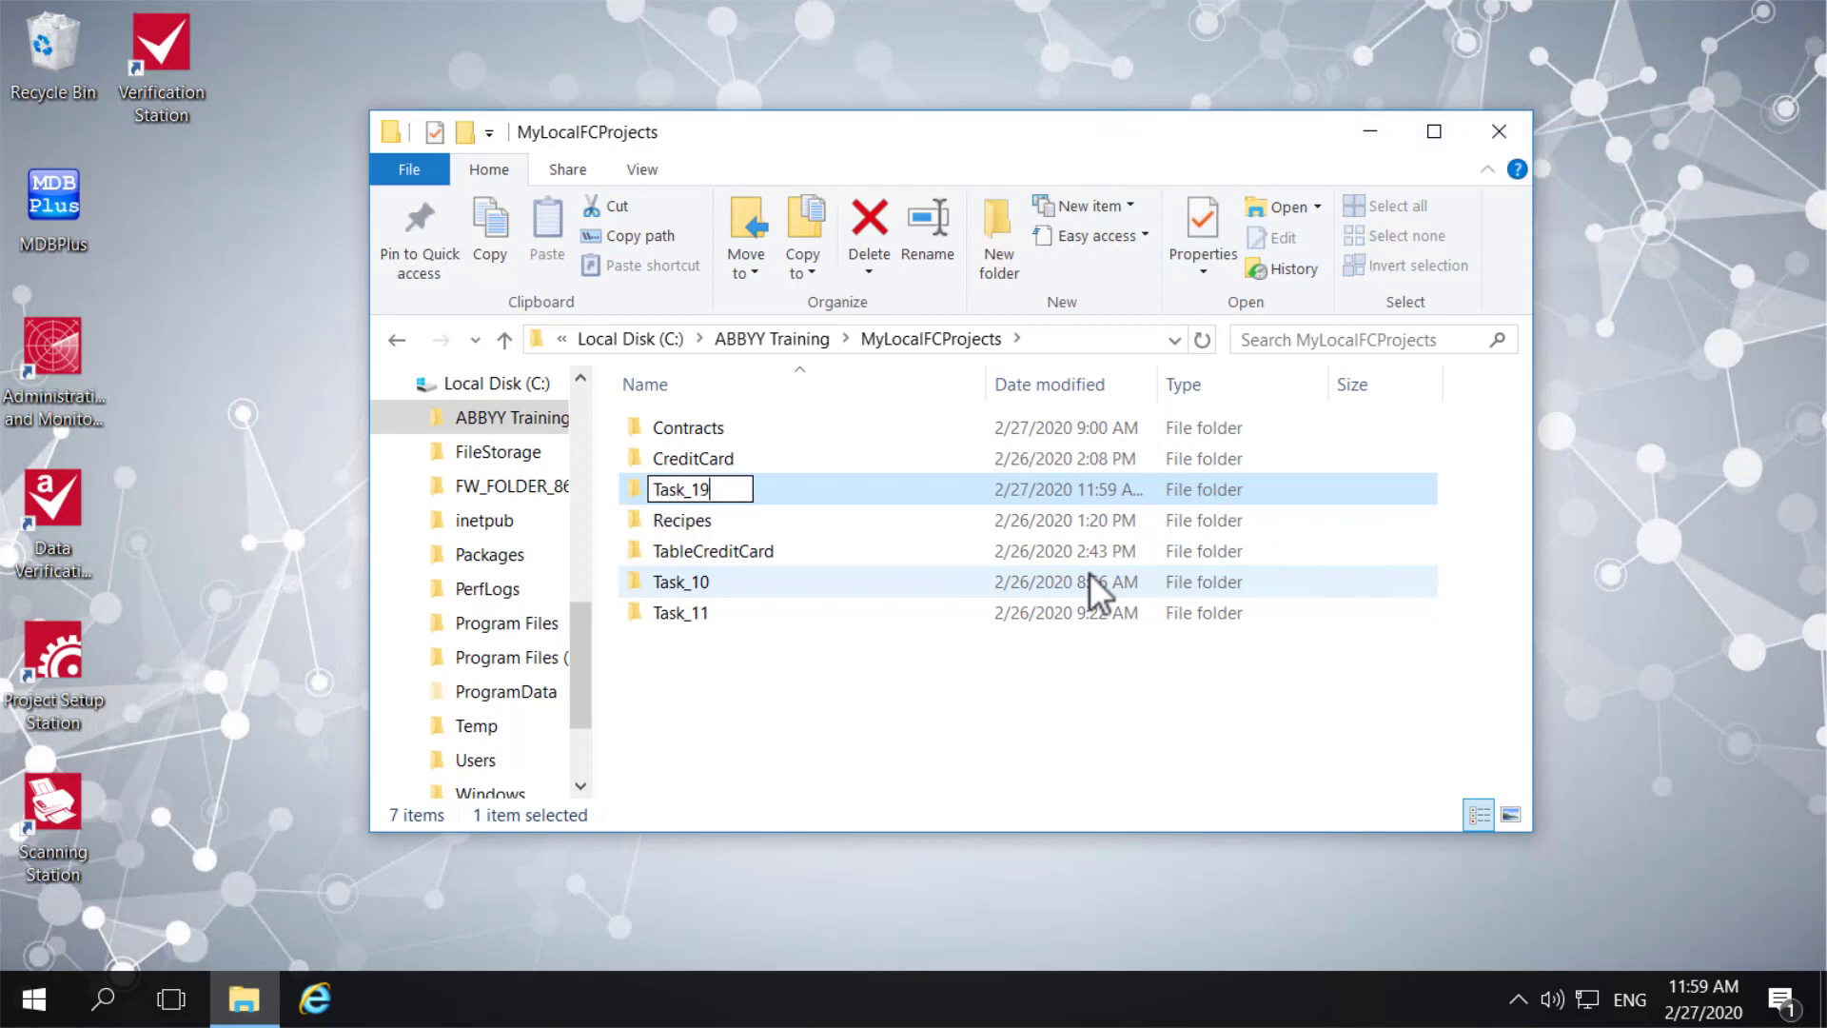
key("Return")
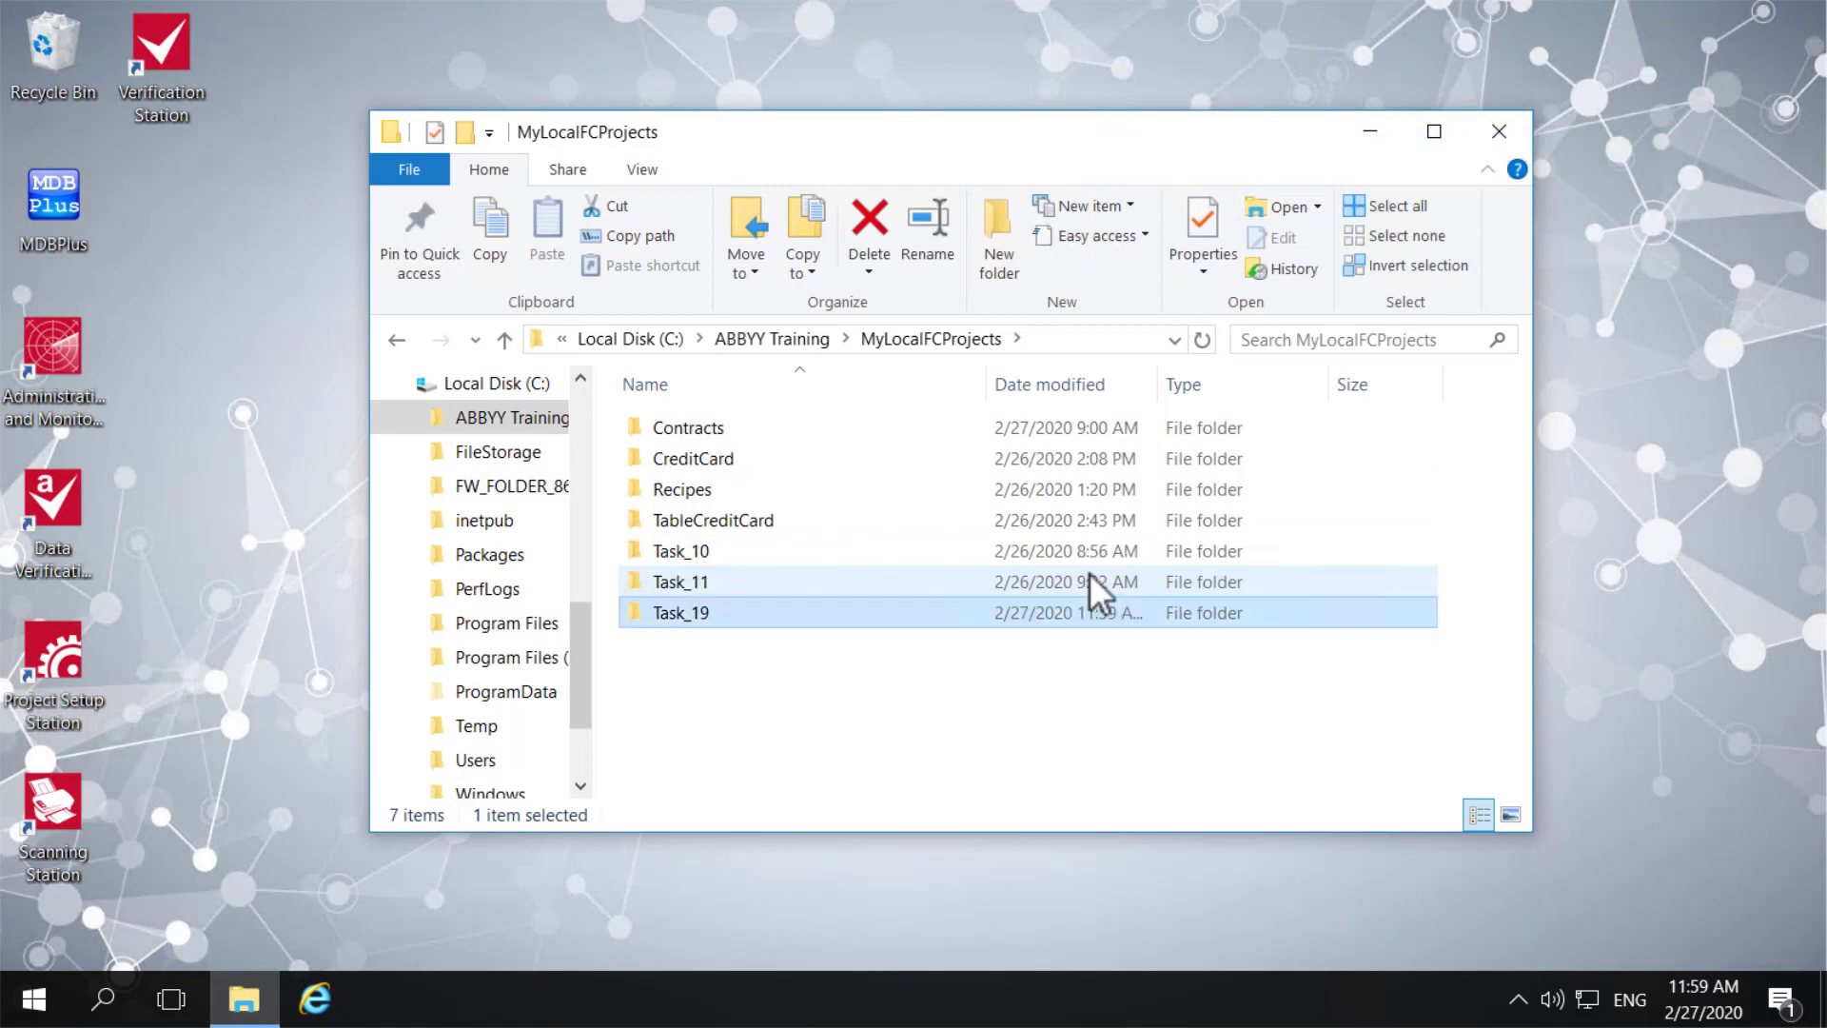
- Copy the Project folder from ABBYY Training\Basic_Classwork\13 - FC_Classification
left_click(745, 336)
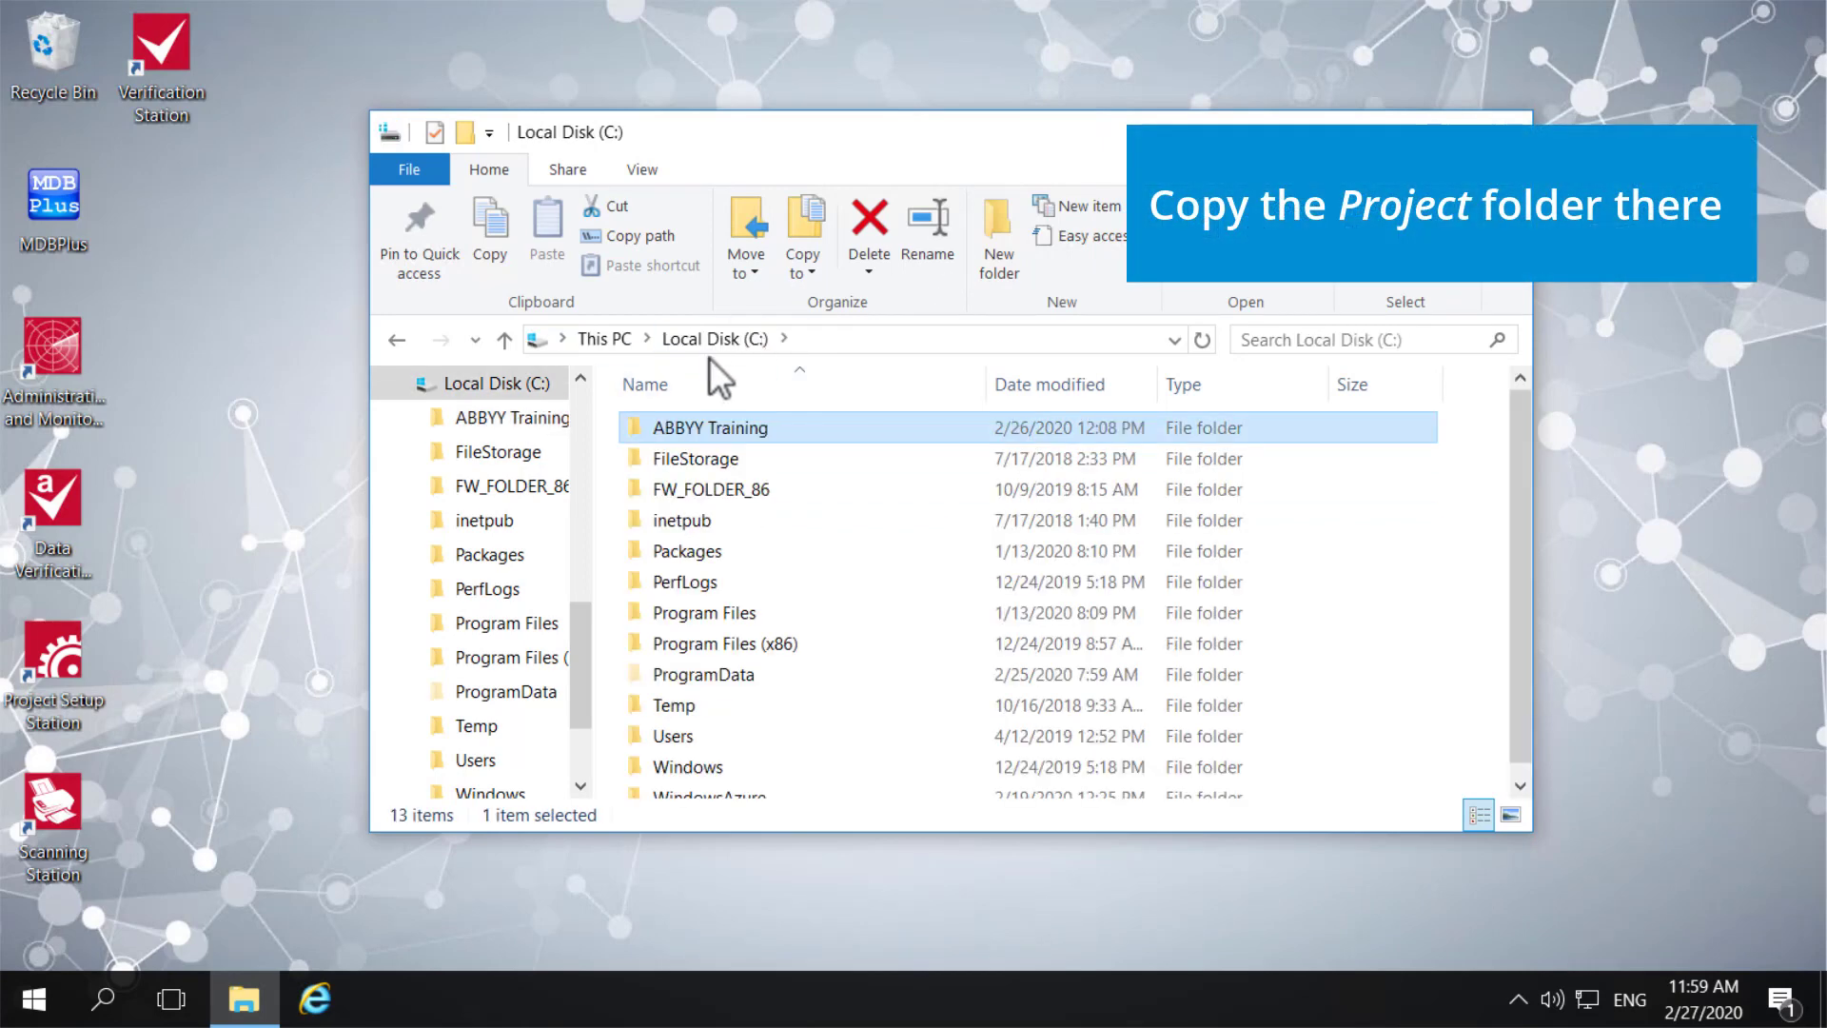
double_click(701, 433)
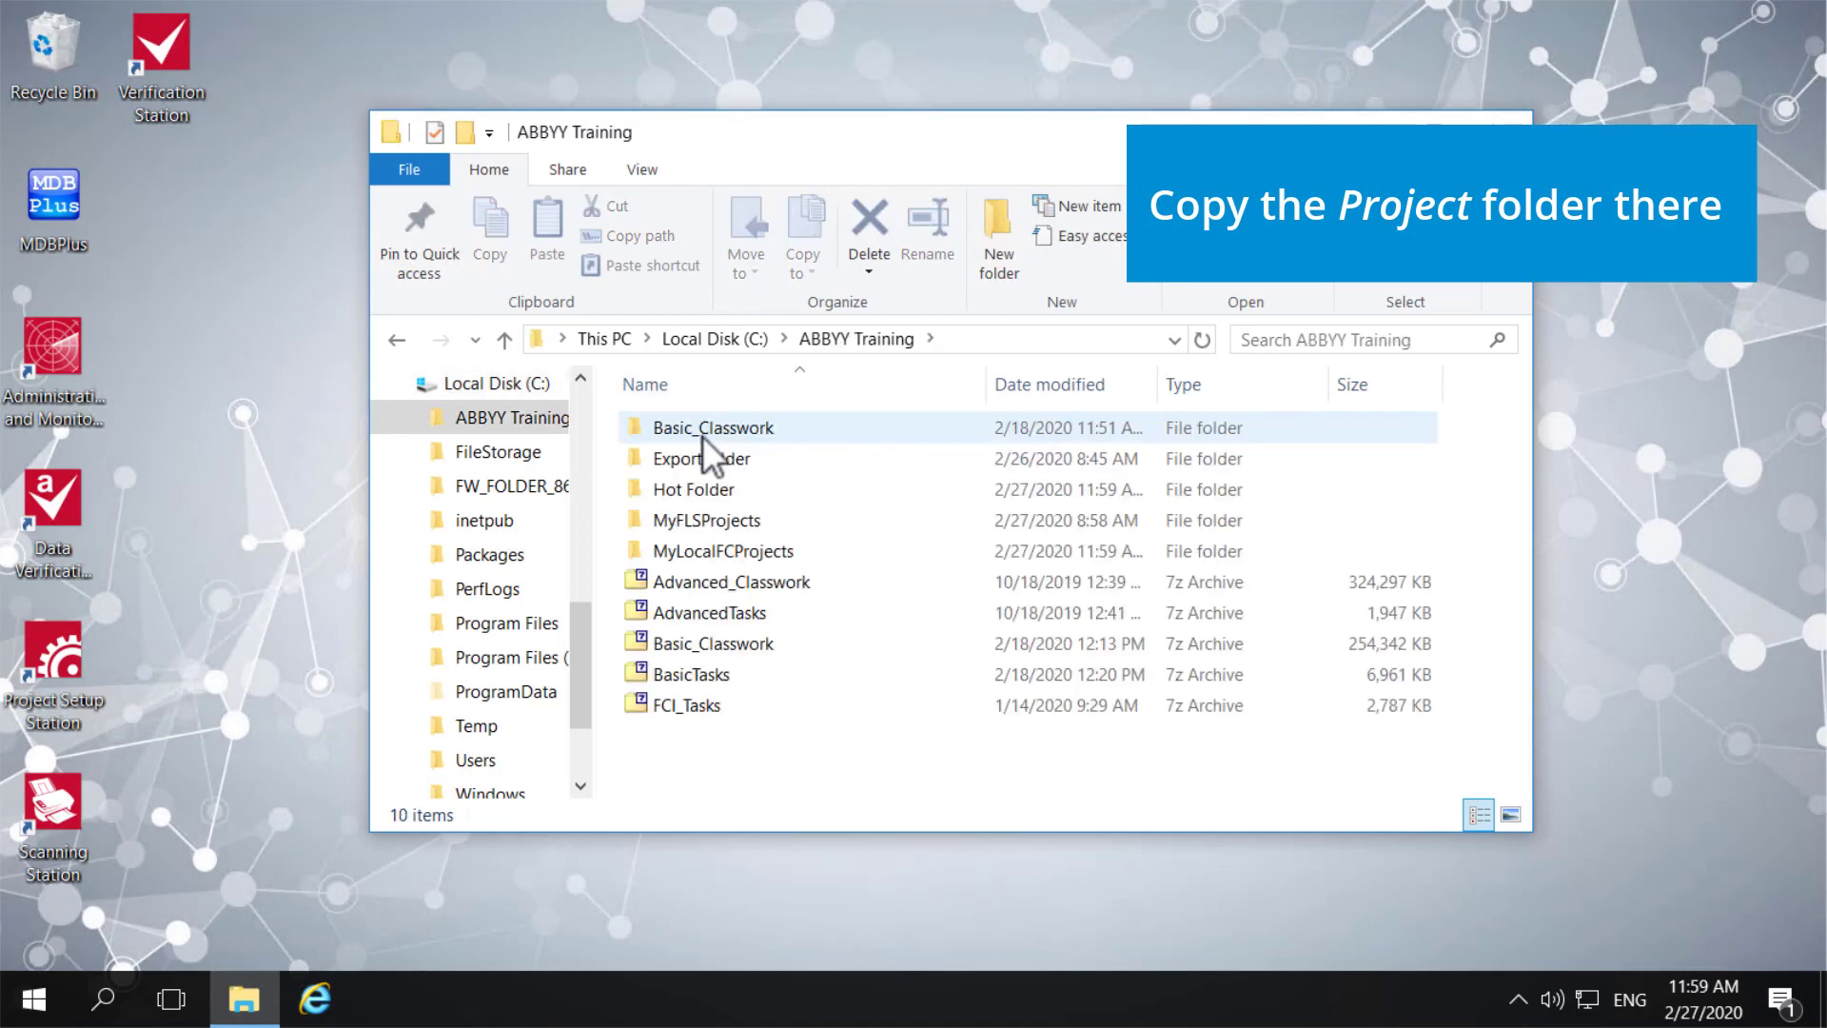
double_click(703, 430)
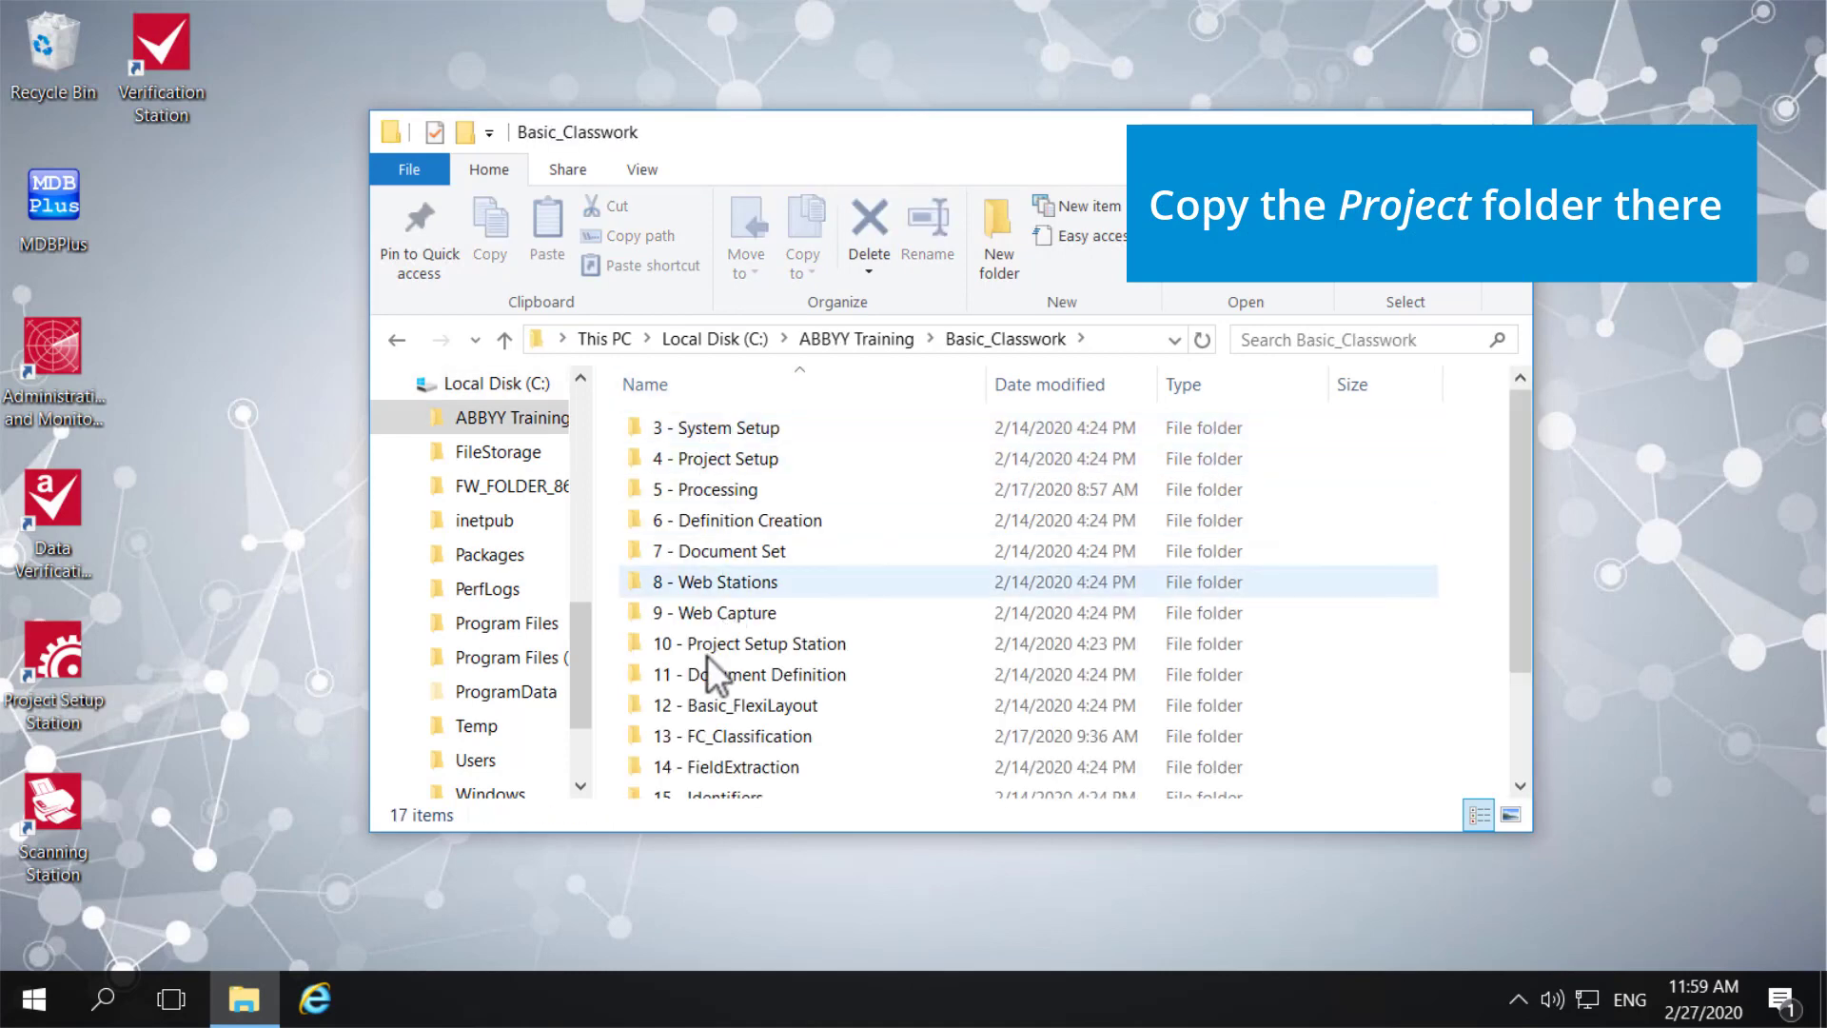
double_click(721, 734)
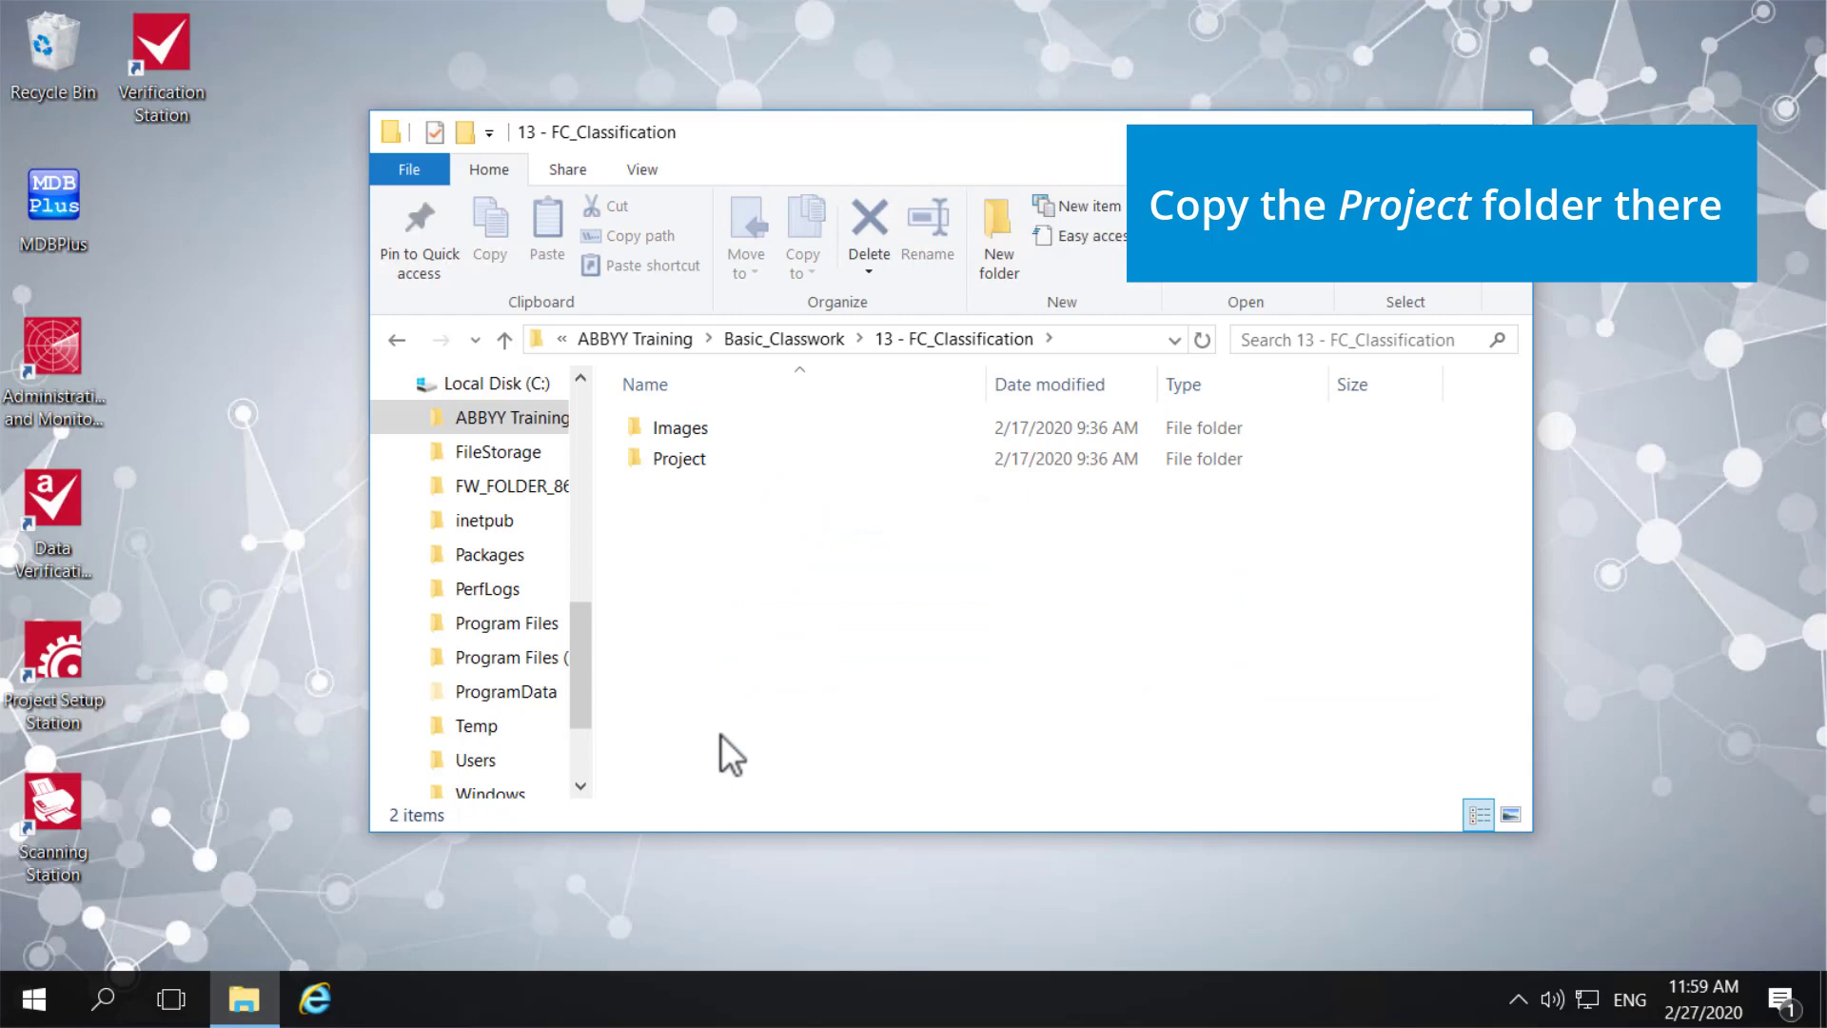
right_click(689, 457)
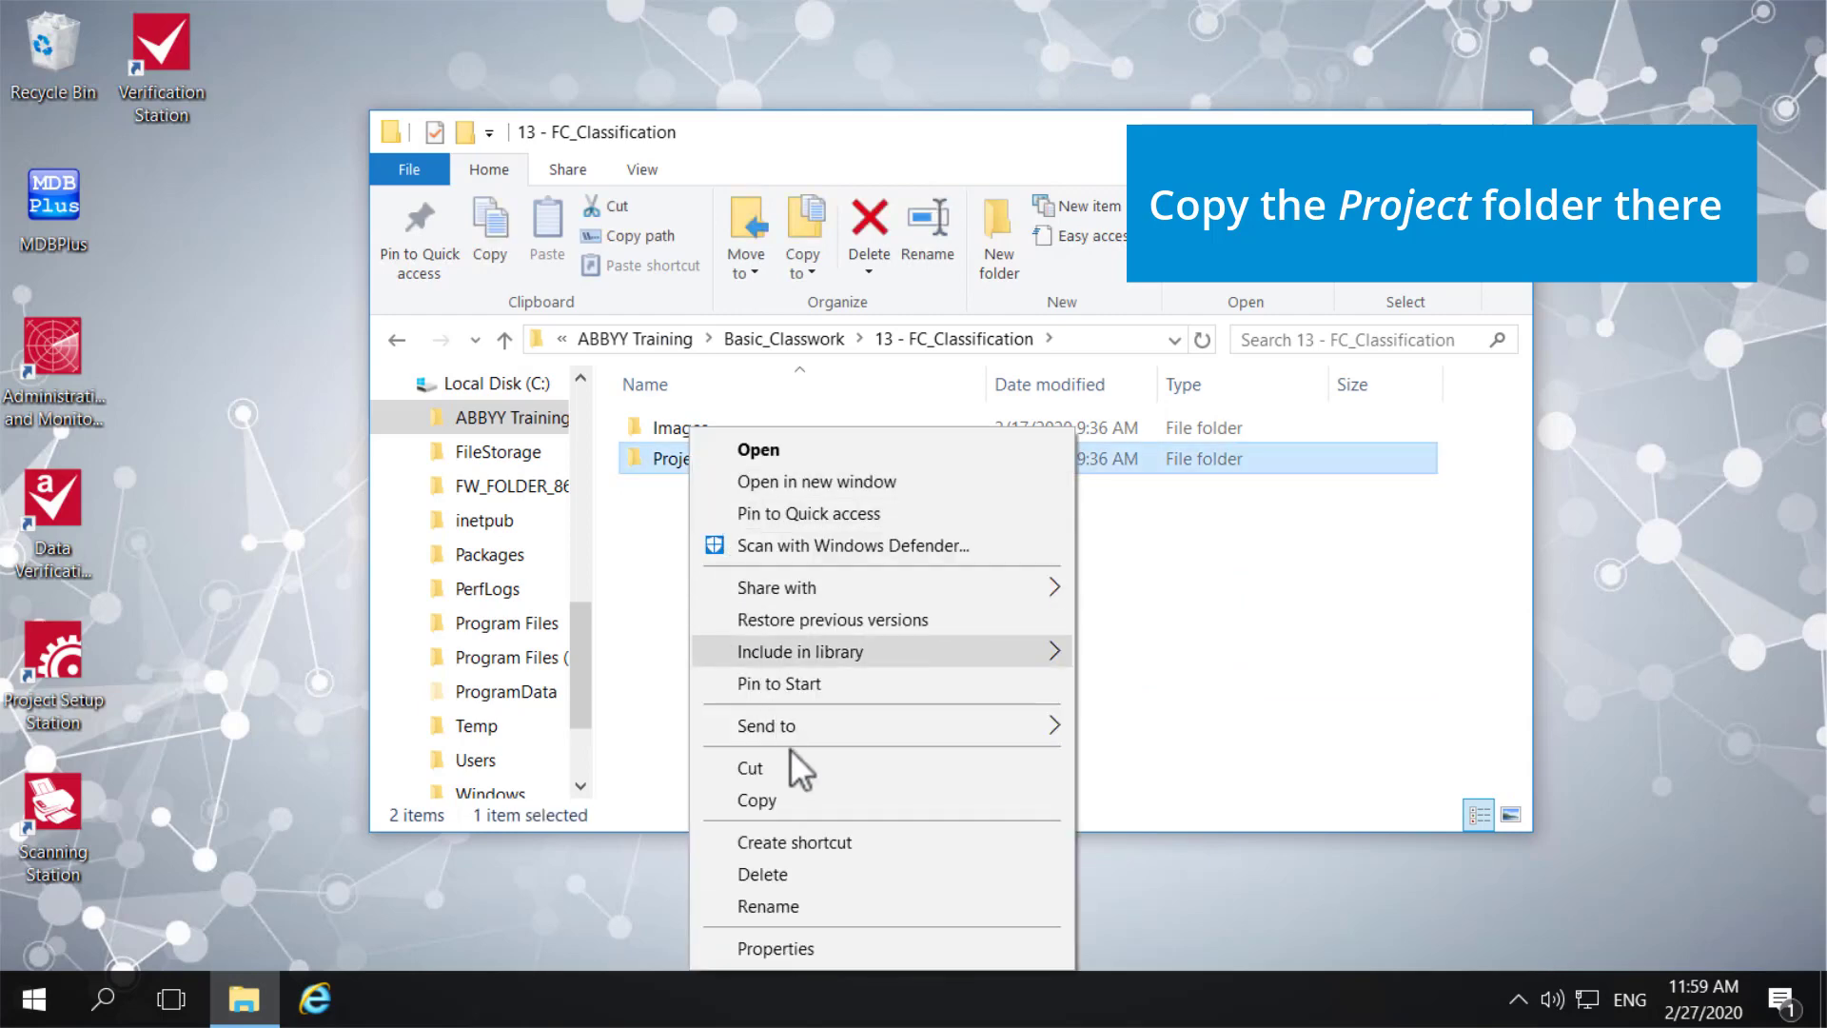
left_click(809, 805)
- Paste the Project folder into MyLocalFCProjects\Task_19 and open the ClassificationTask FlexiCapture project from that copy
left_click(663, 340)
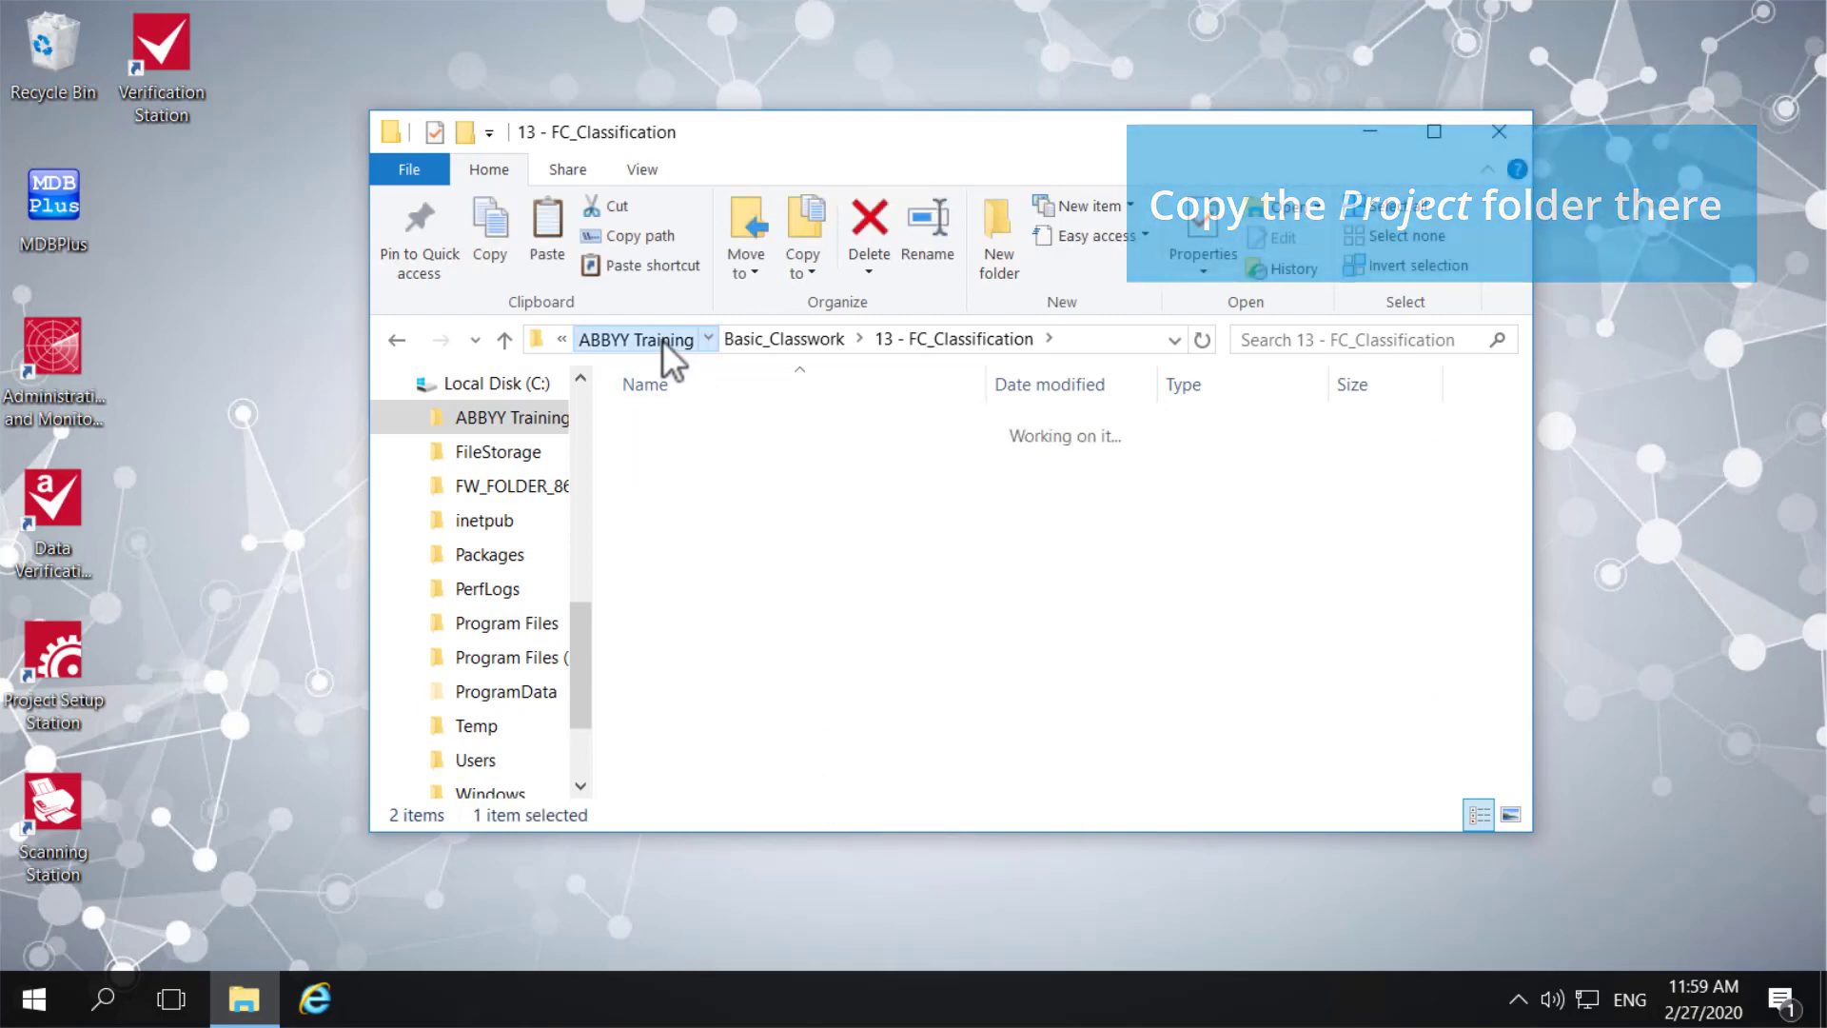
left_click(716, 549)
double_click(715, 548)
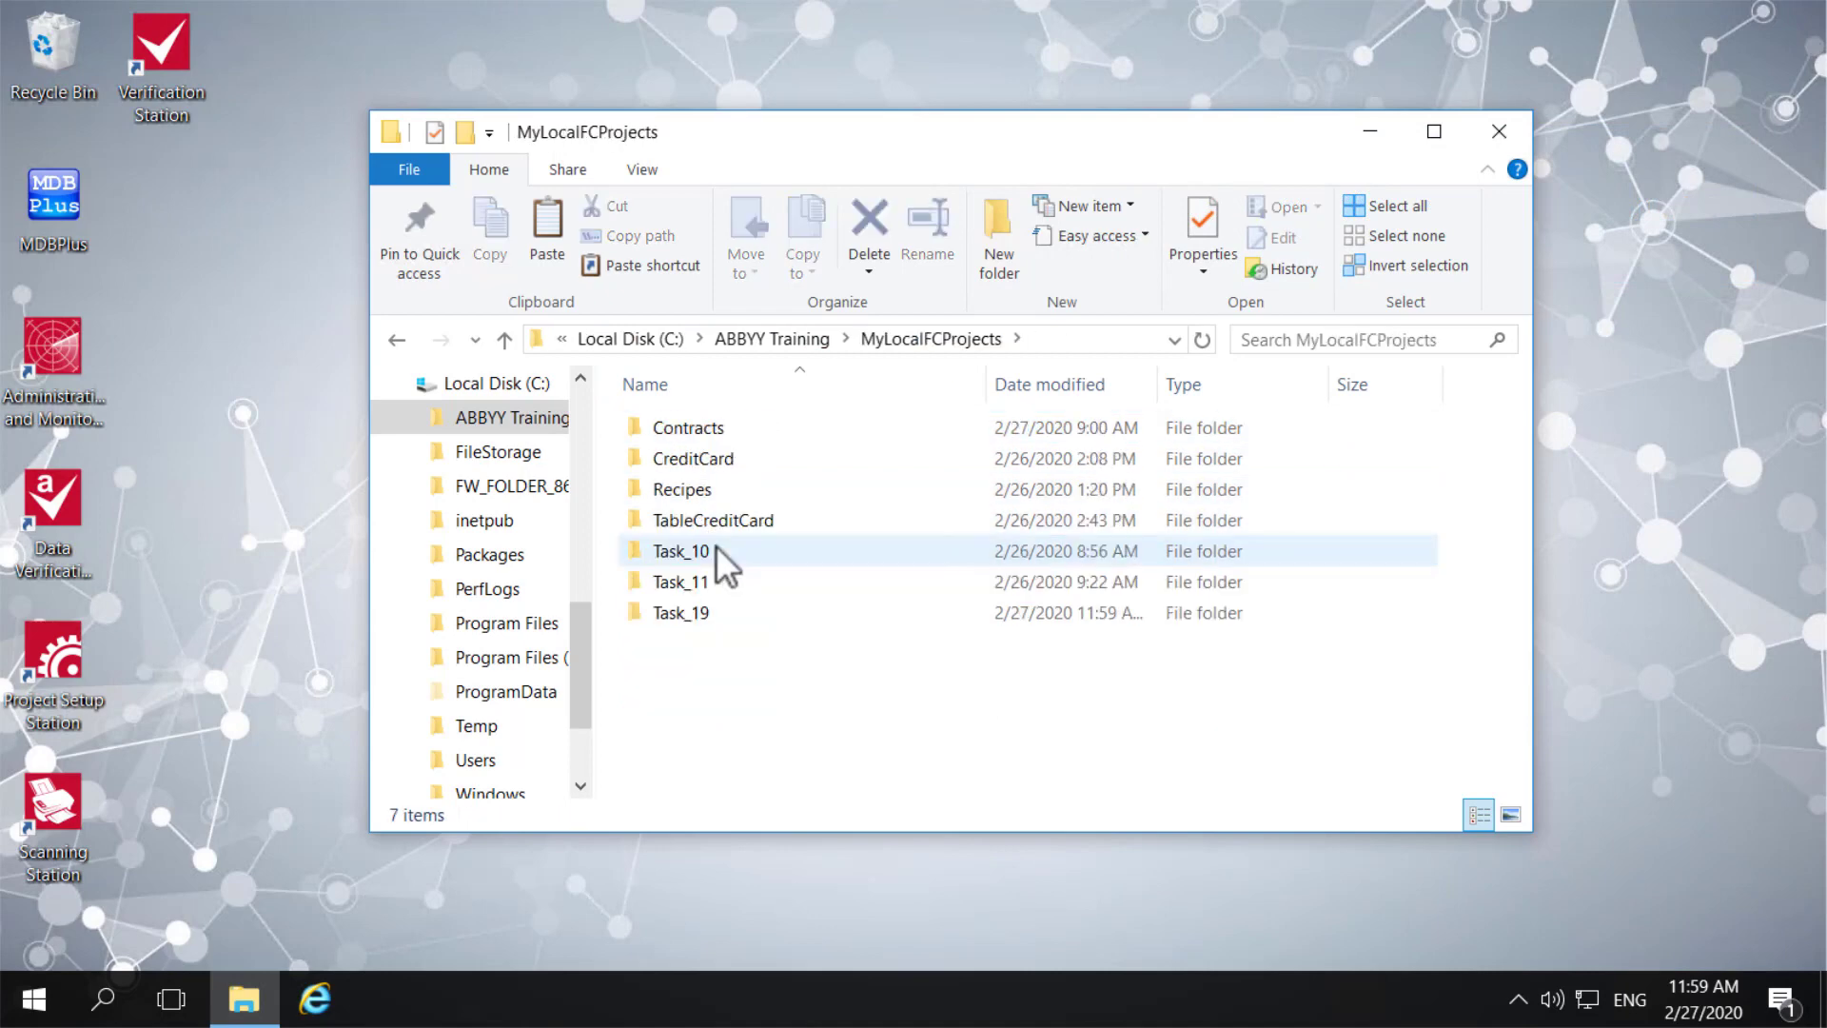
double_click(719, 610)
key("ctrl+v")
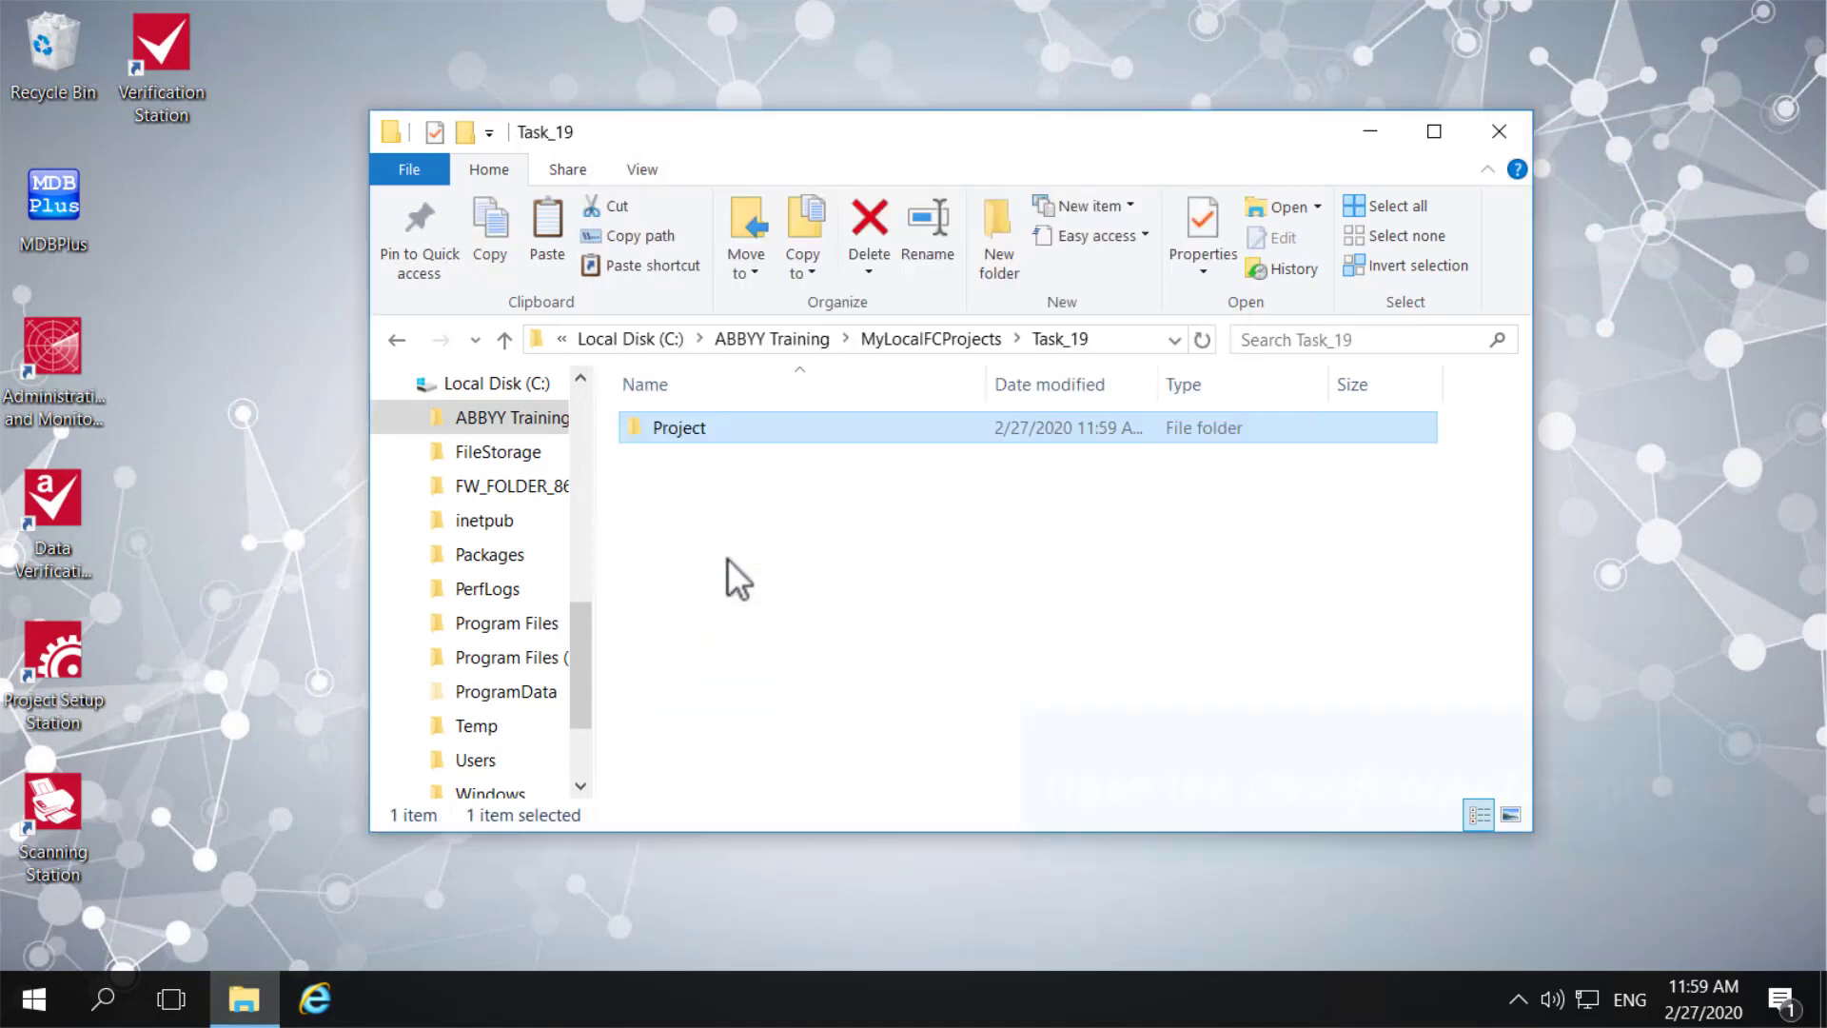
double_click(687, 433)
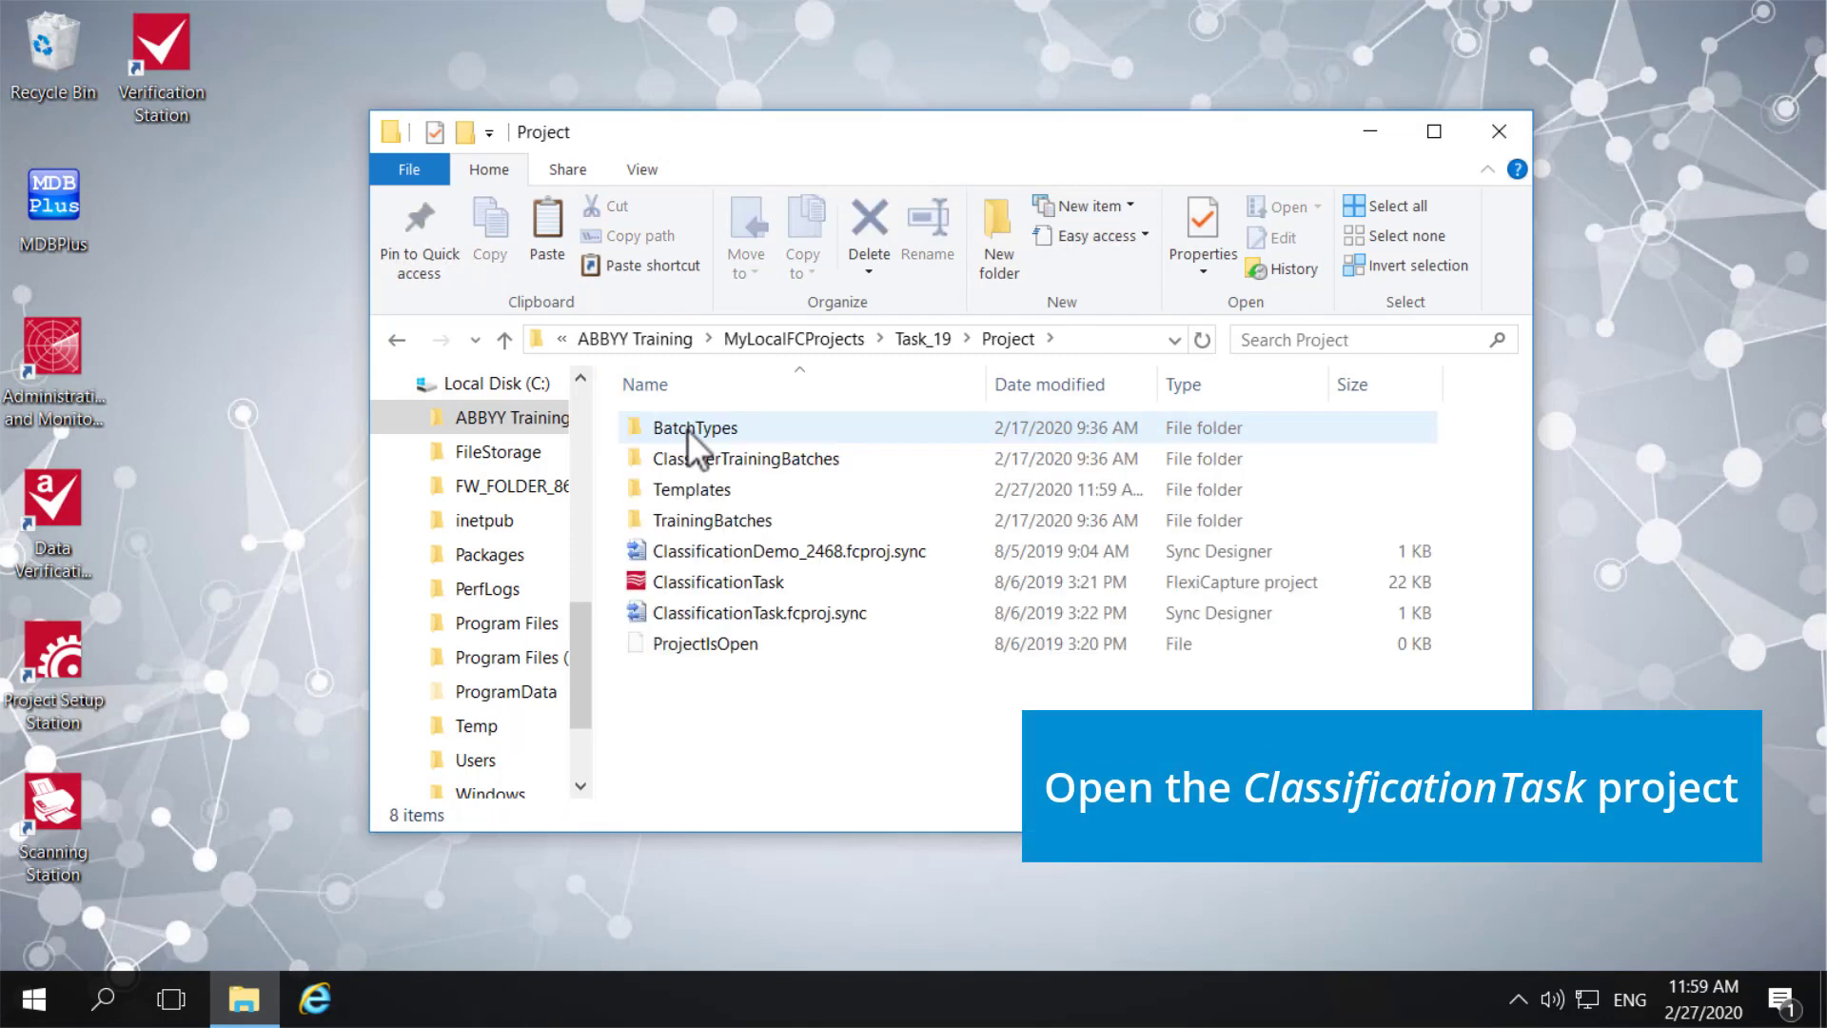
double_click(729, 584)
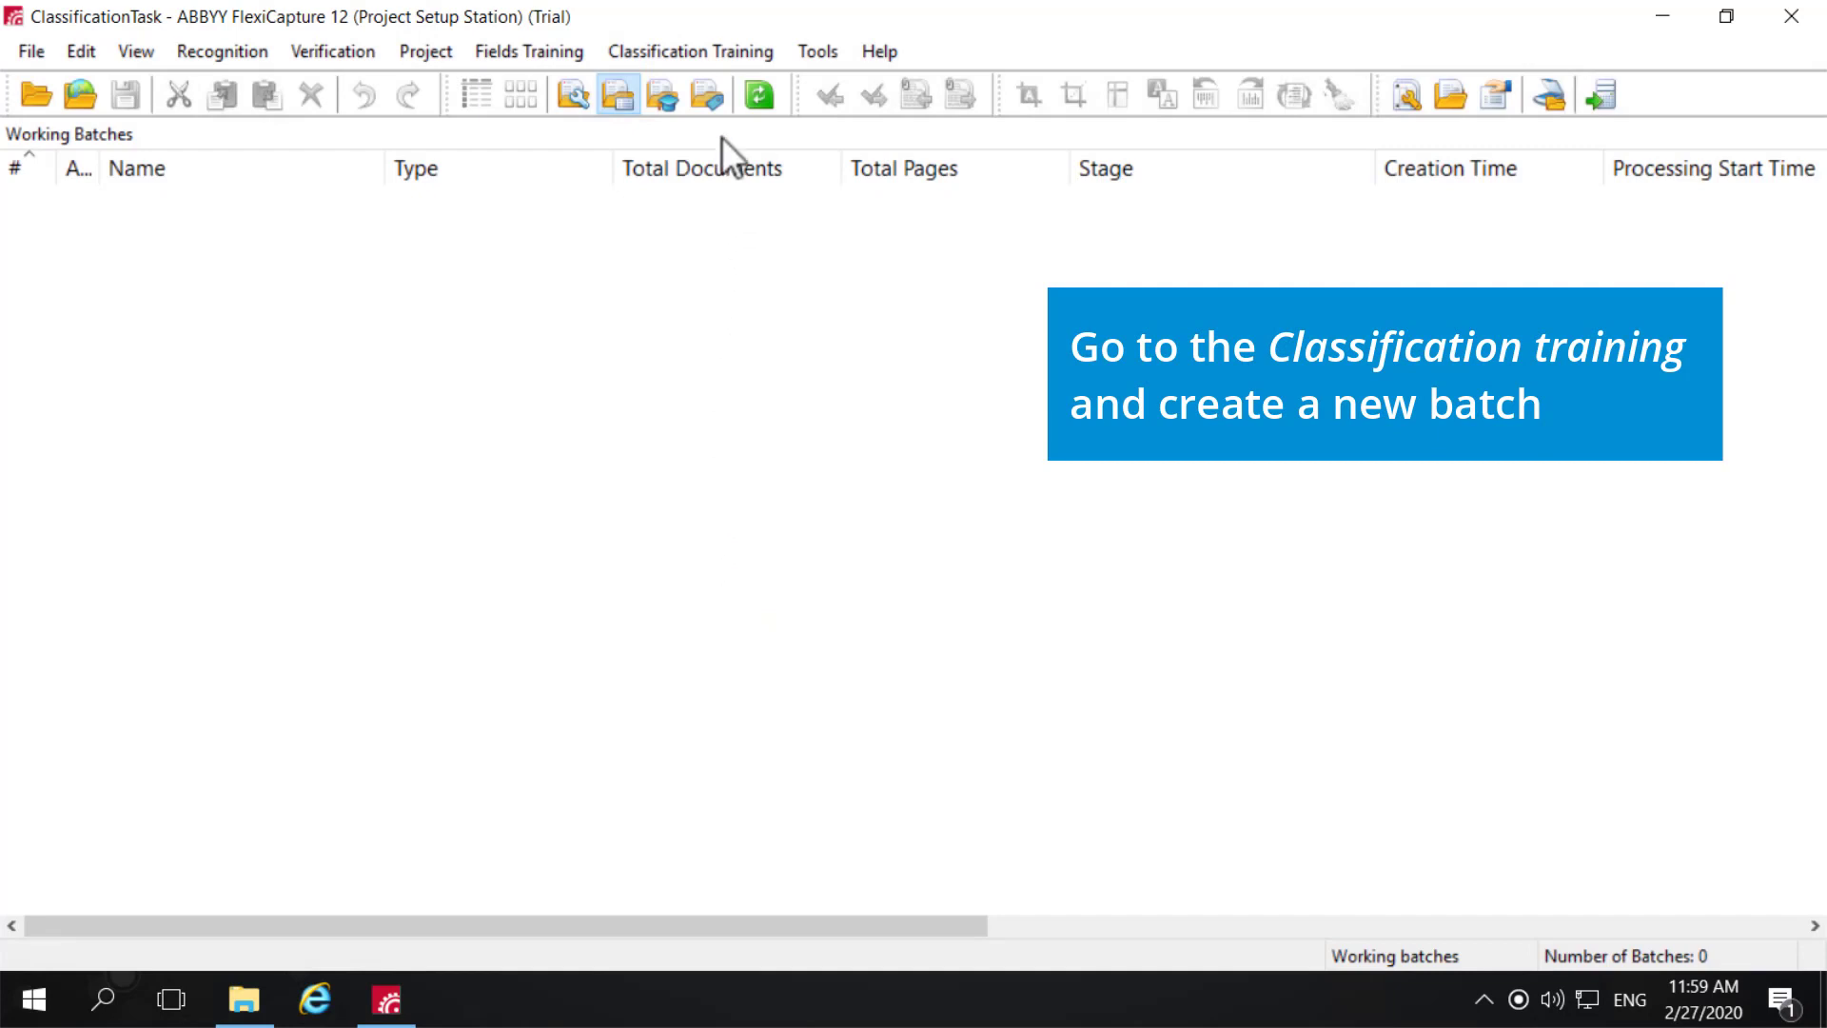
- Open the project's classification batches and create a new training batch with the default name
left_click(694, 50)
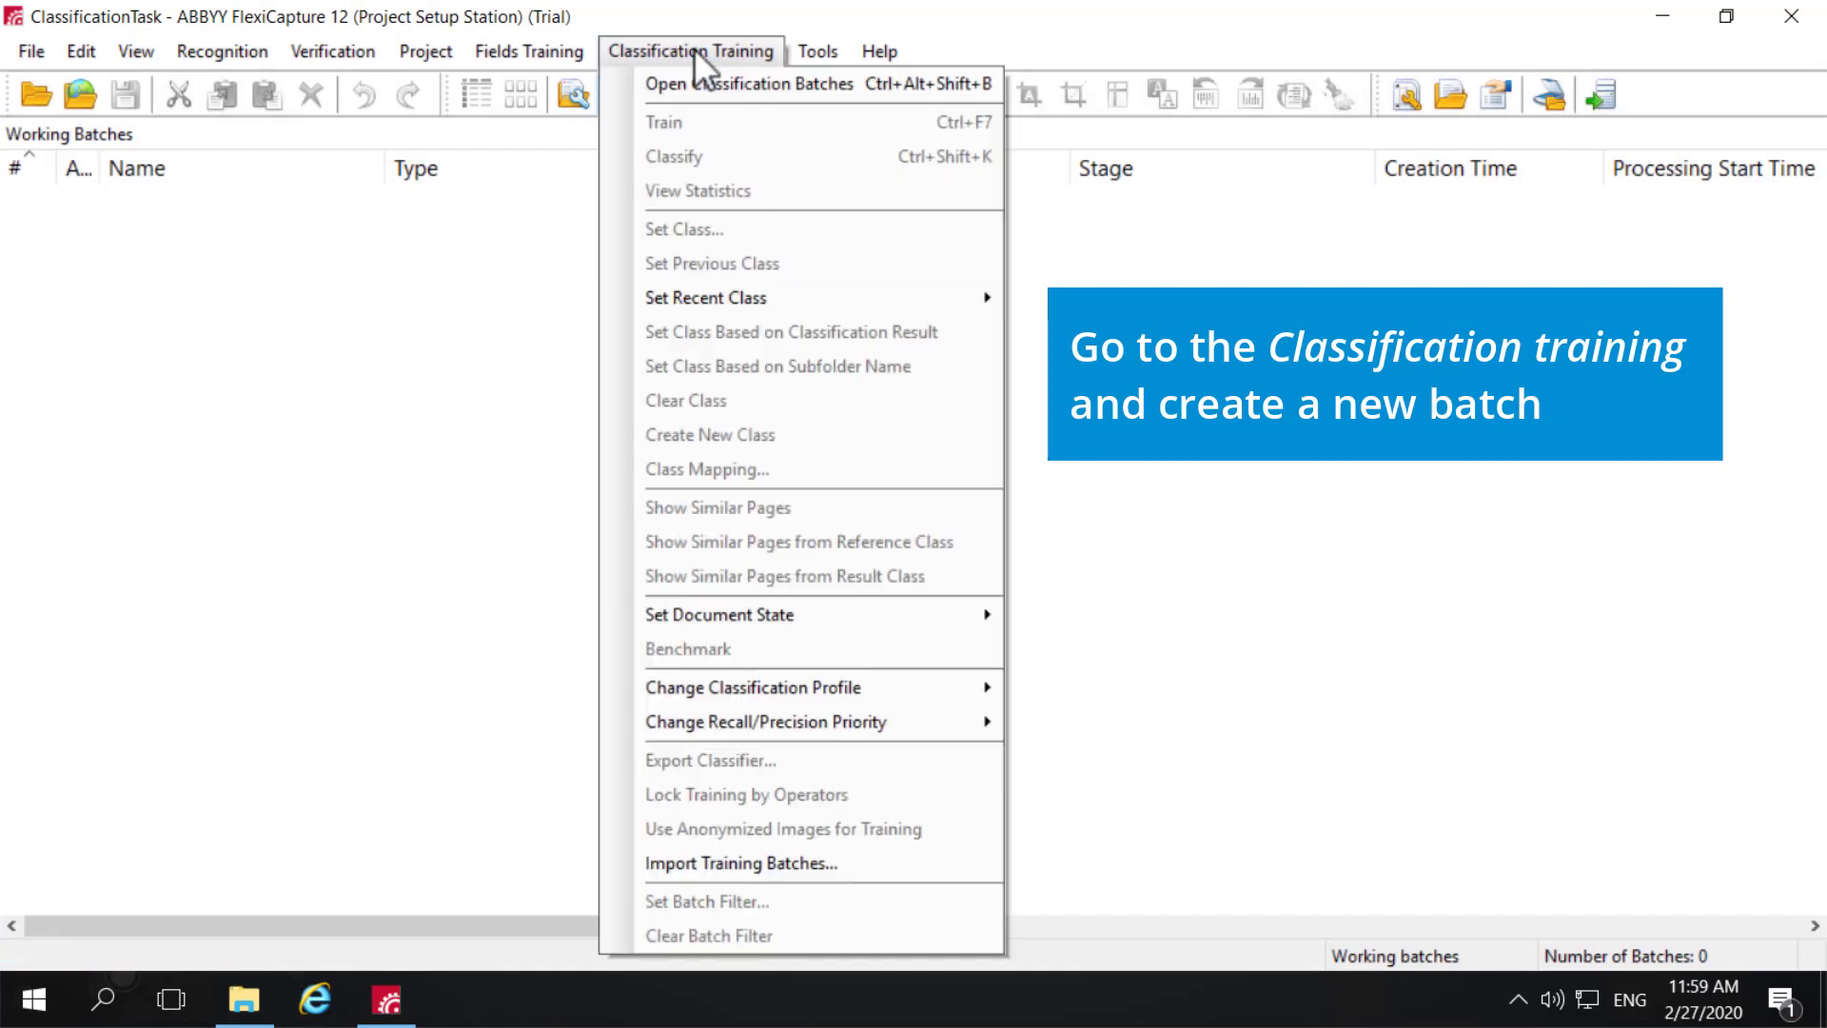
left_click(710, 83)
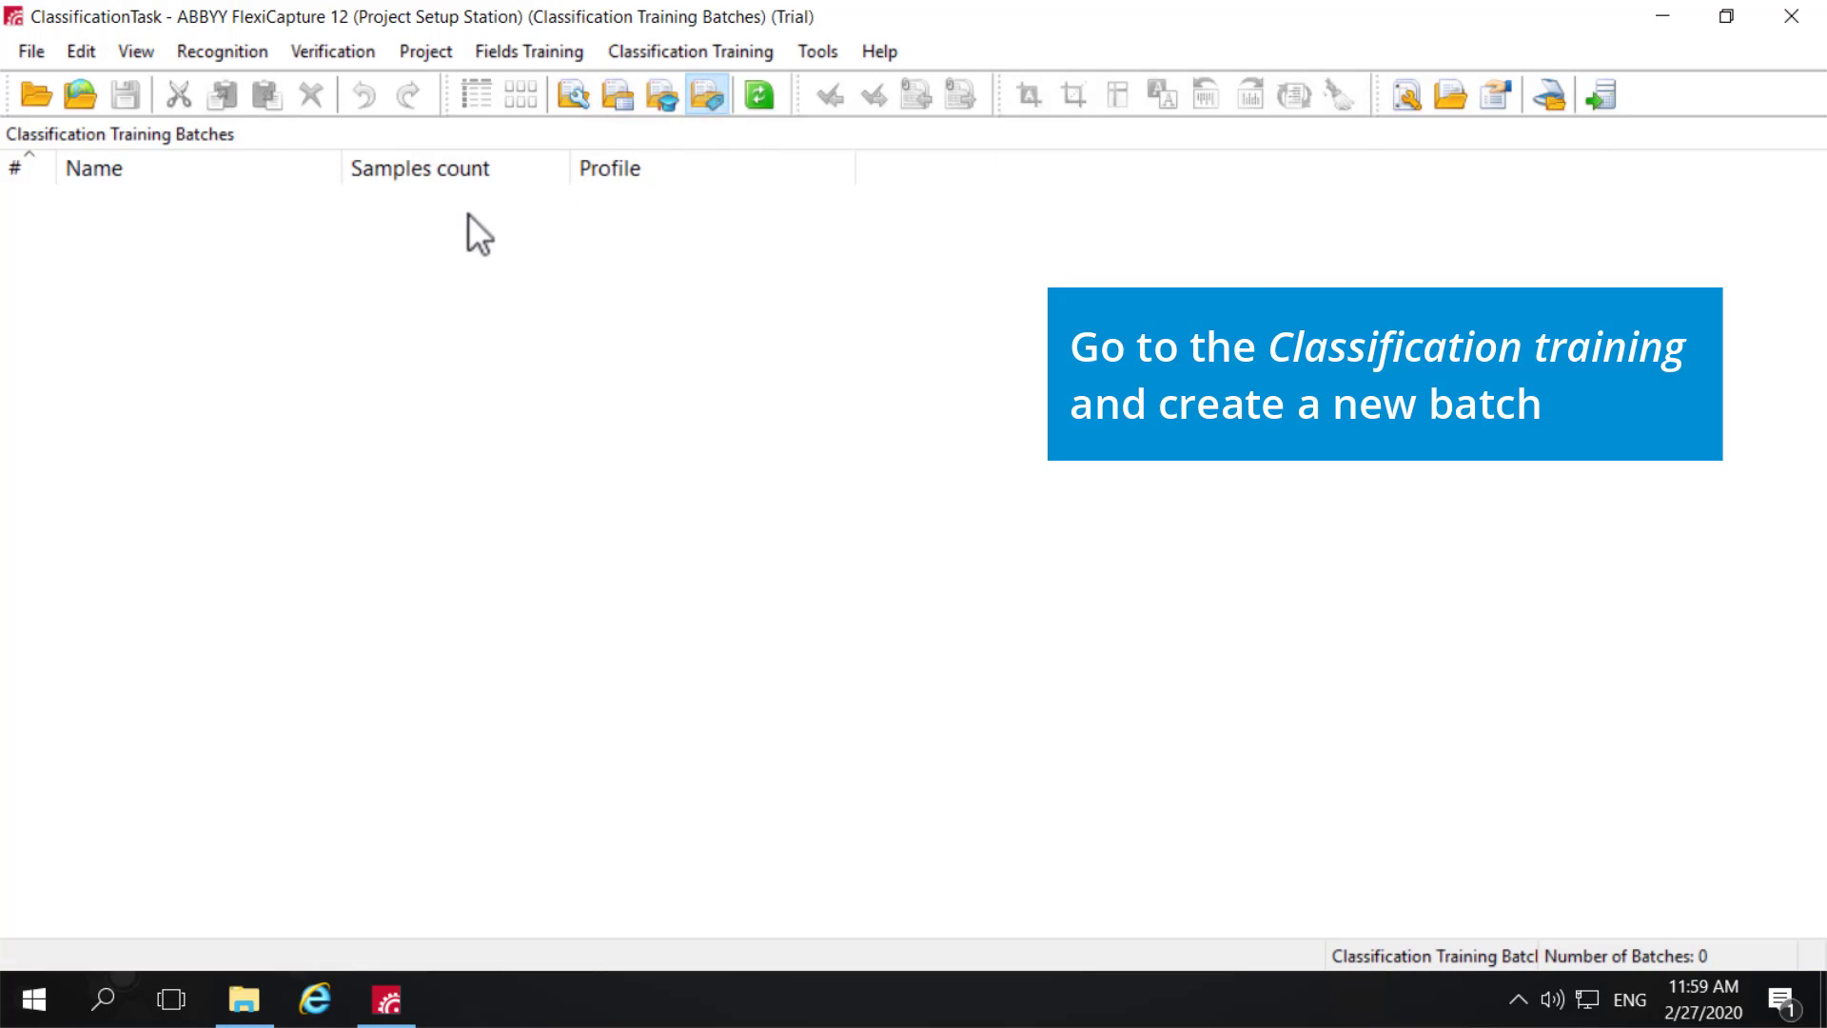
right_click(184, 221)
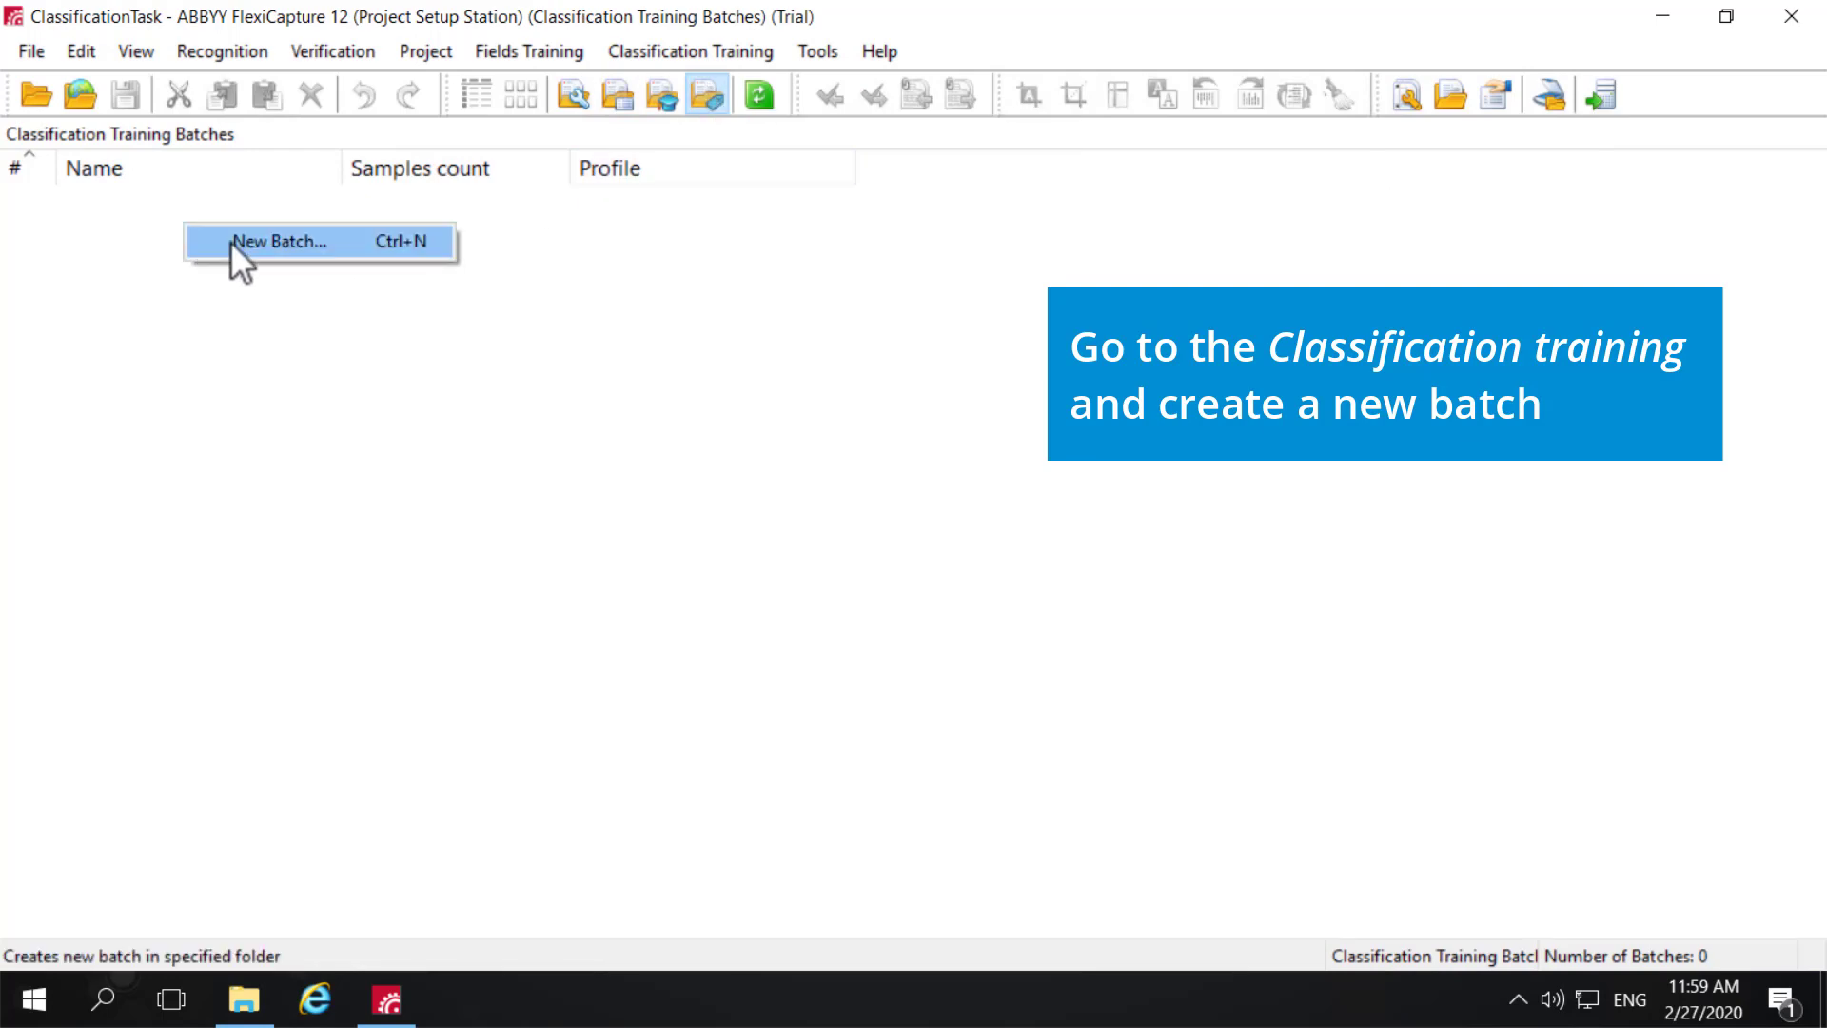
left_click(230, 242)
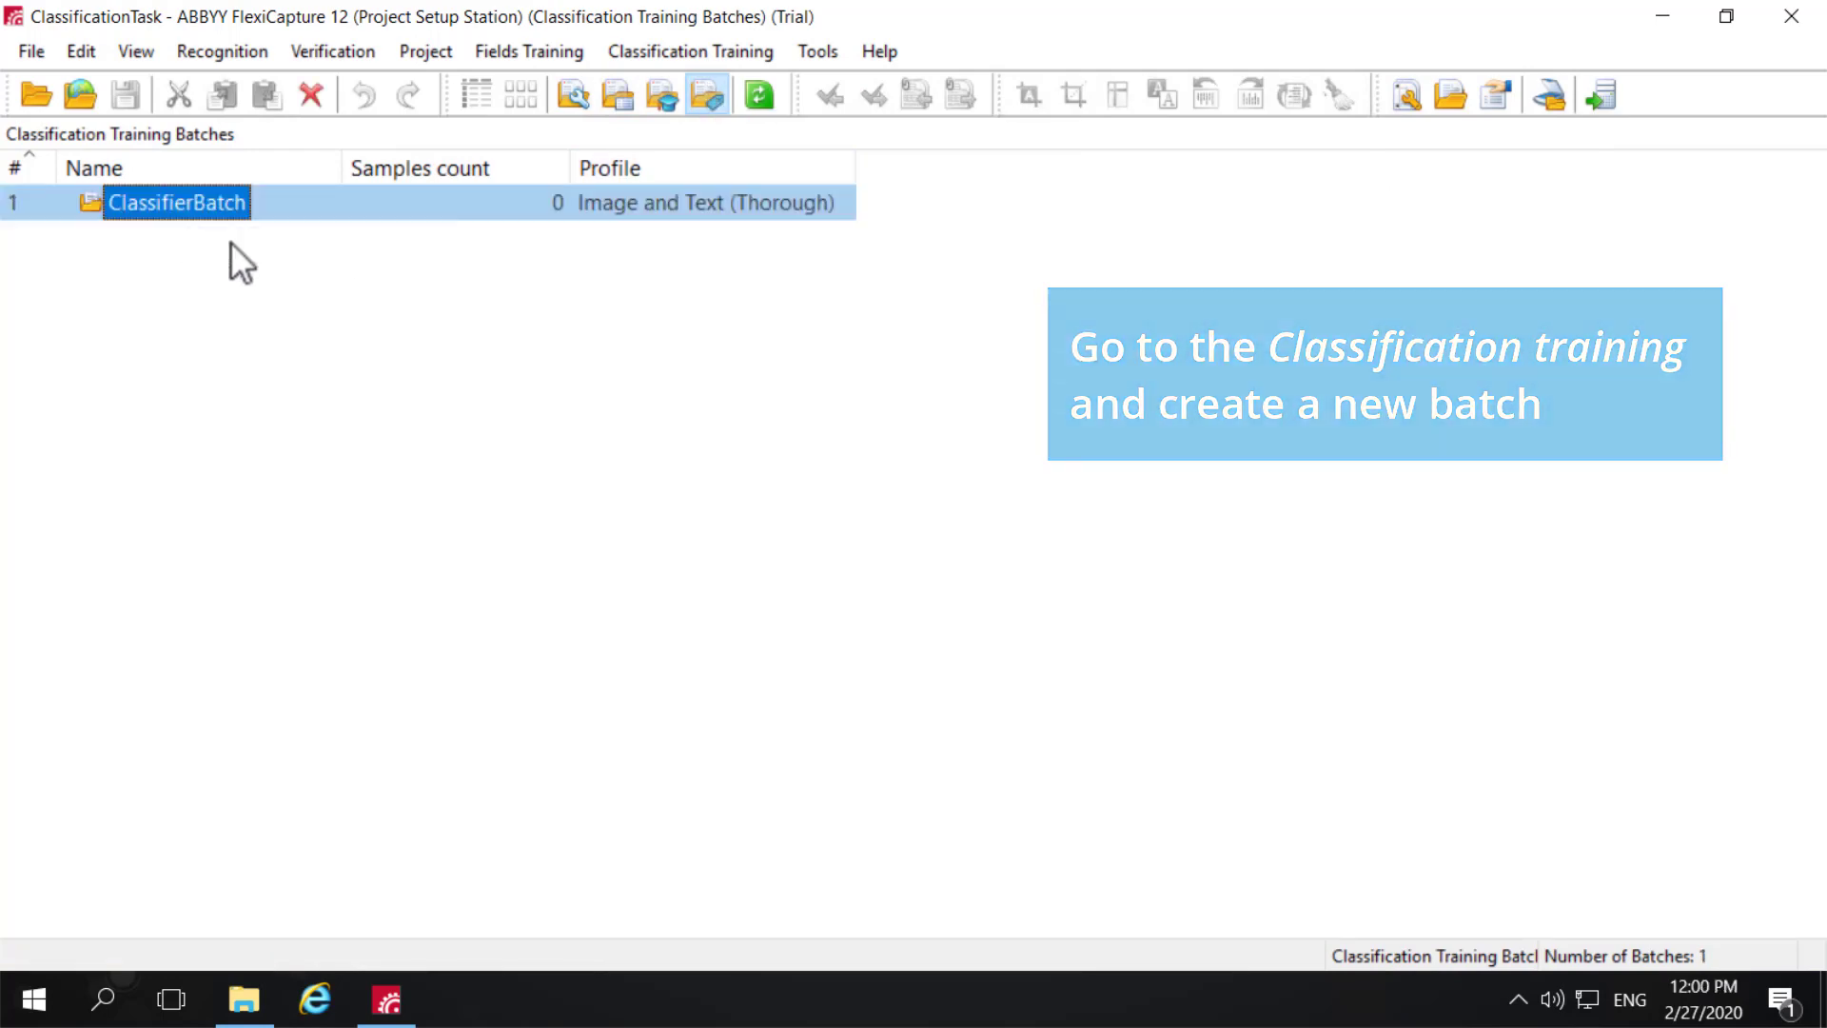
- Set the new batch's recall/precision priority to High Precision and its classification profile to Image Only
right_click(197, 203)
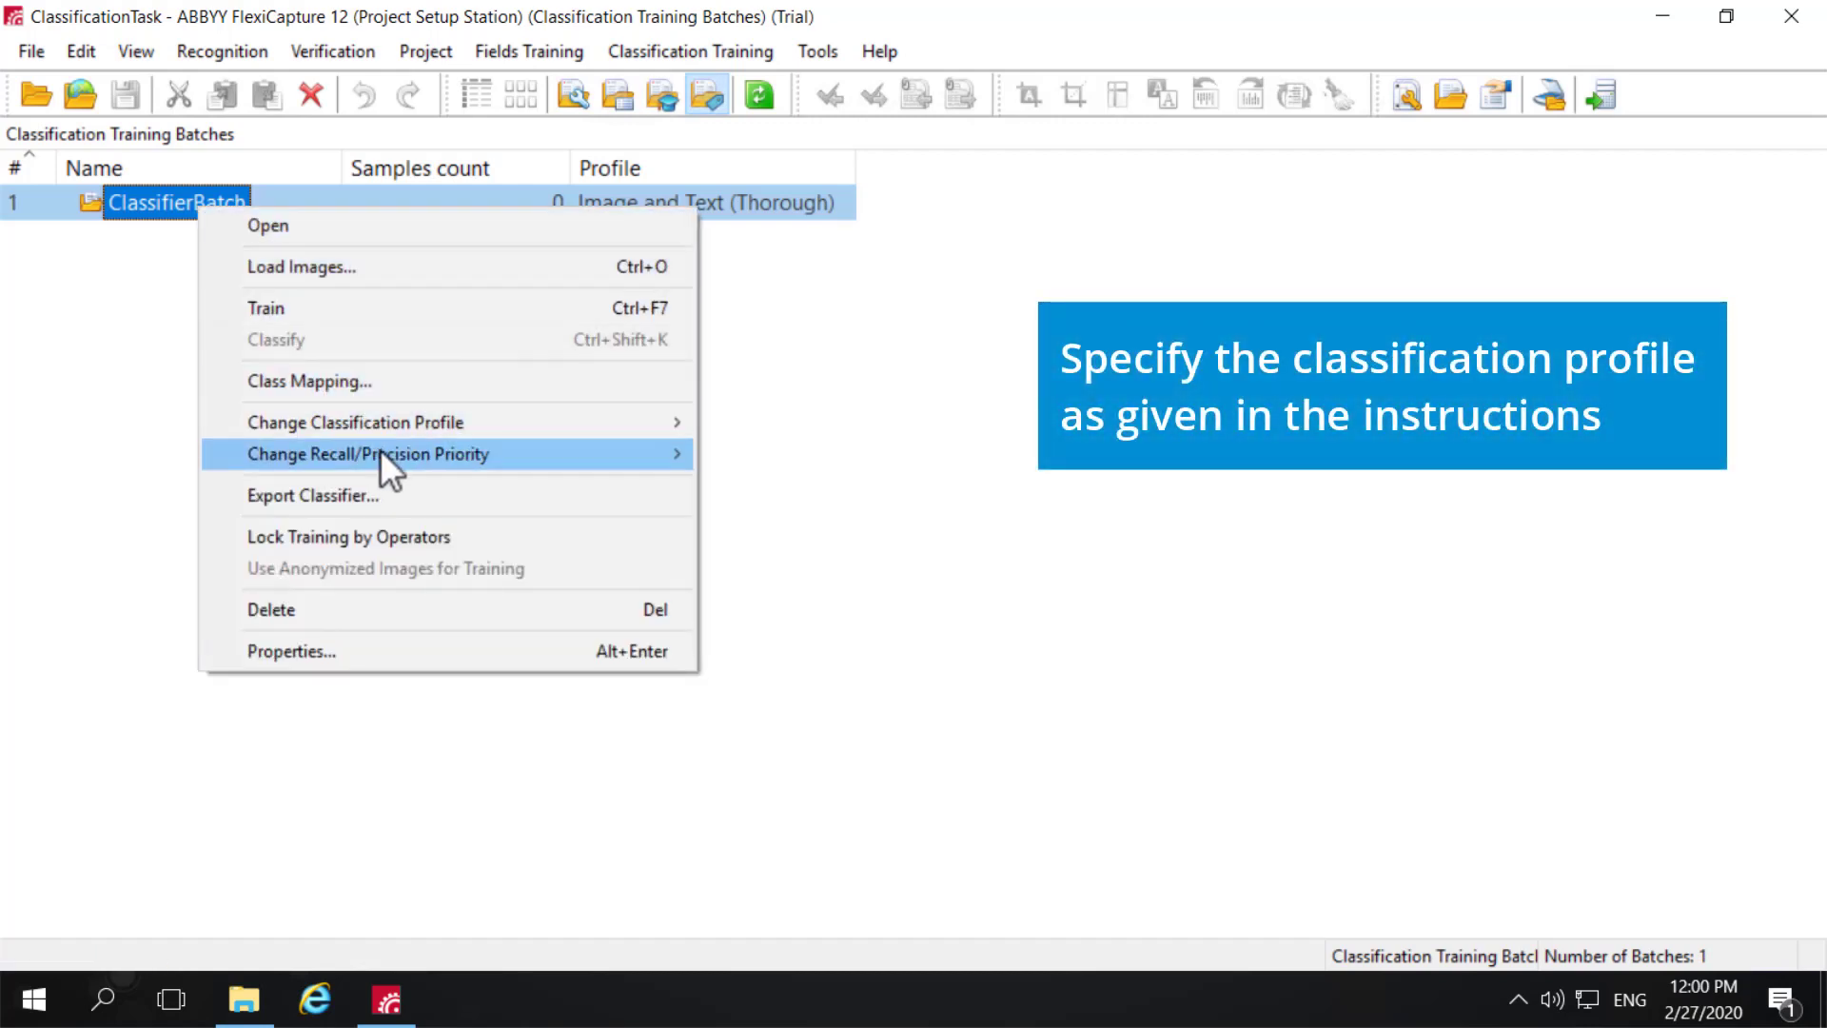
mouse_move(379, 449)
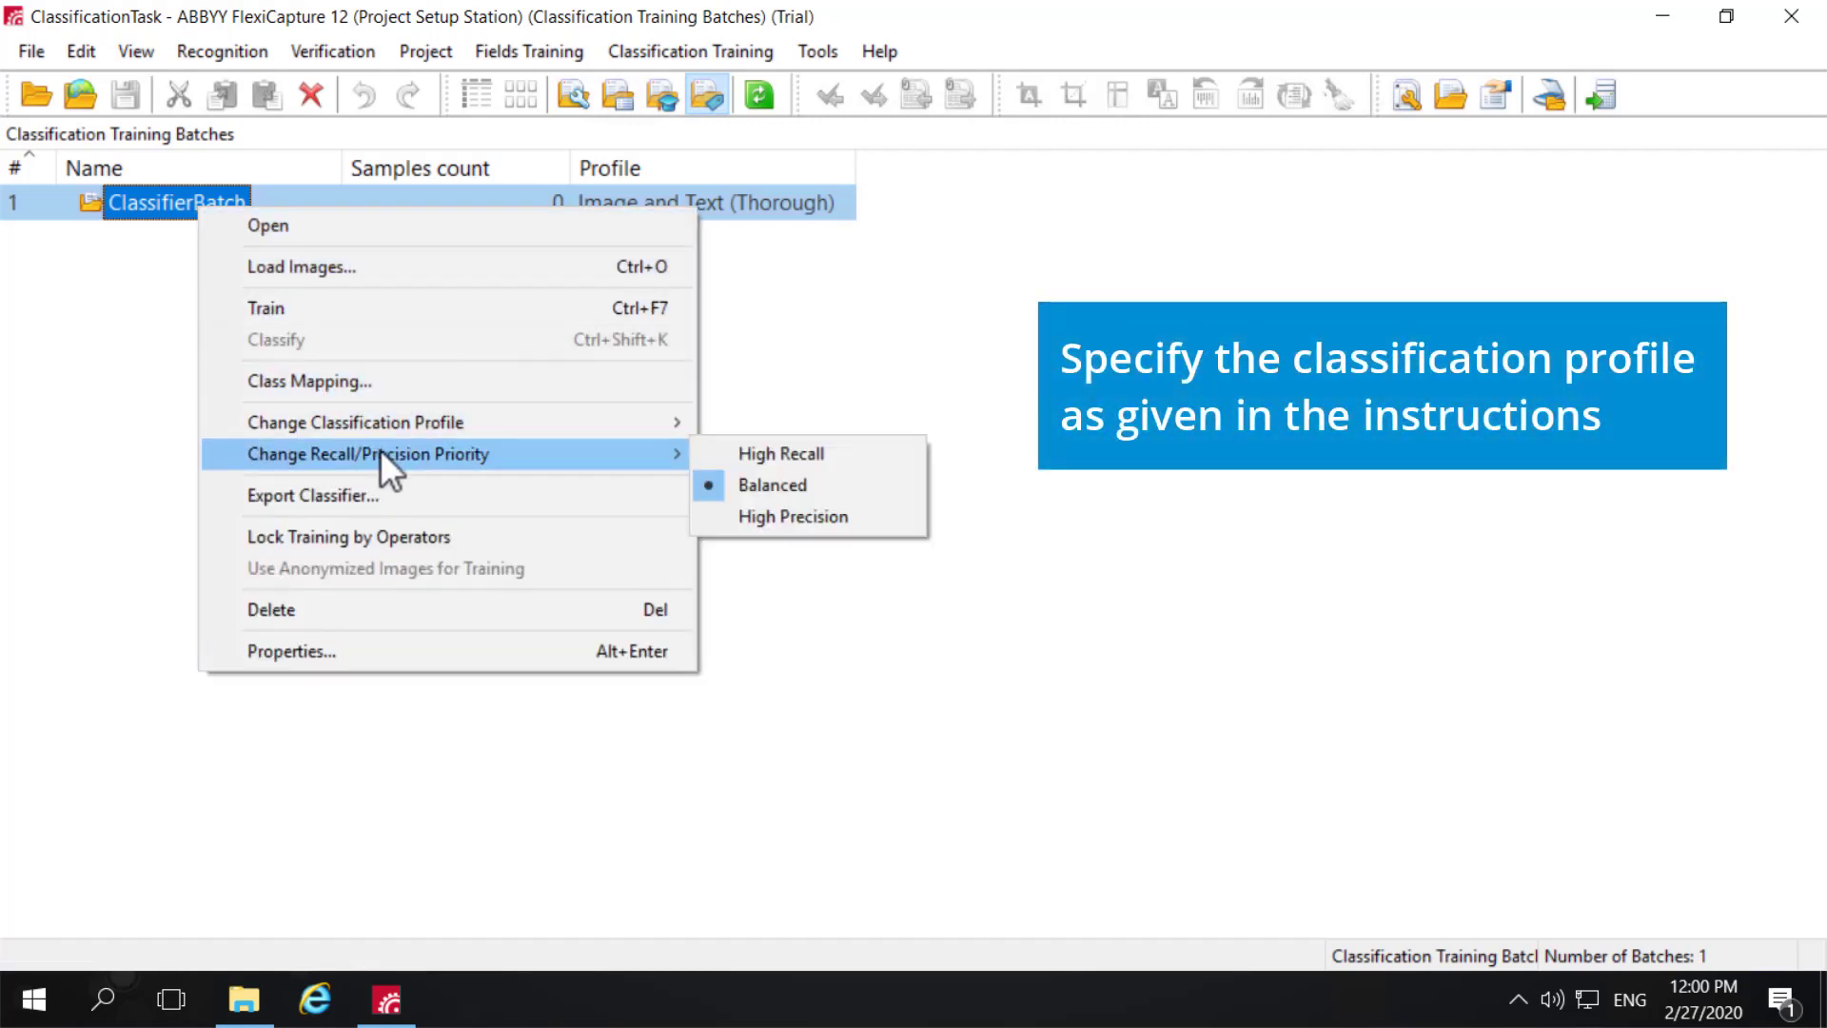
left_click(778, 516)
right_click(182, 203)
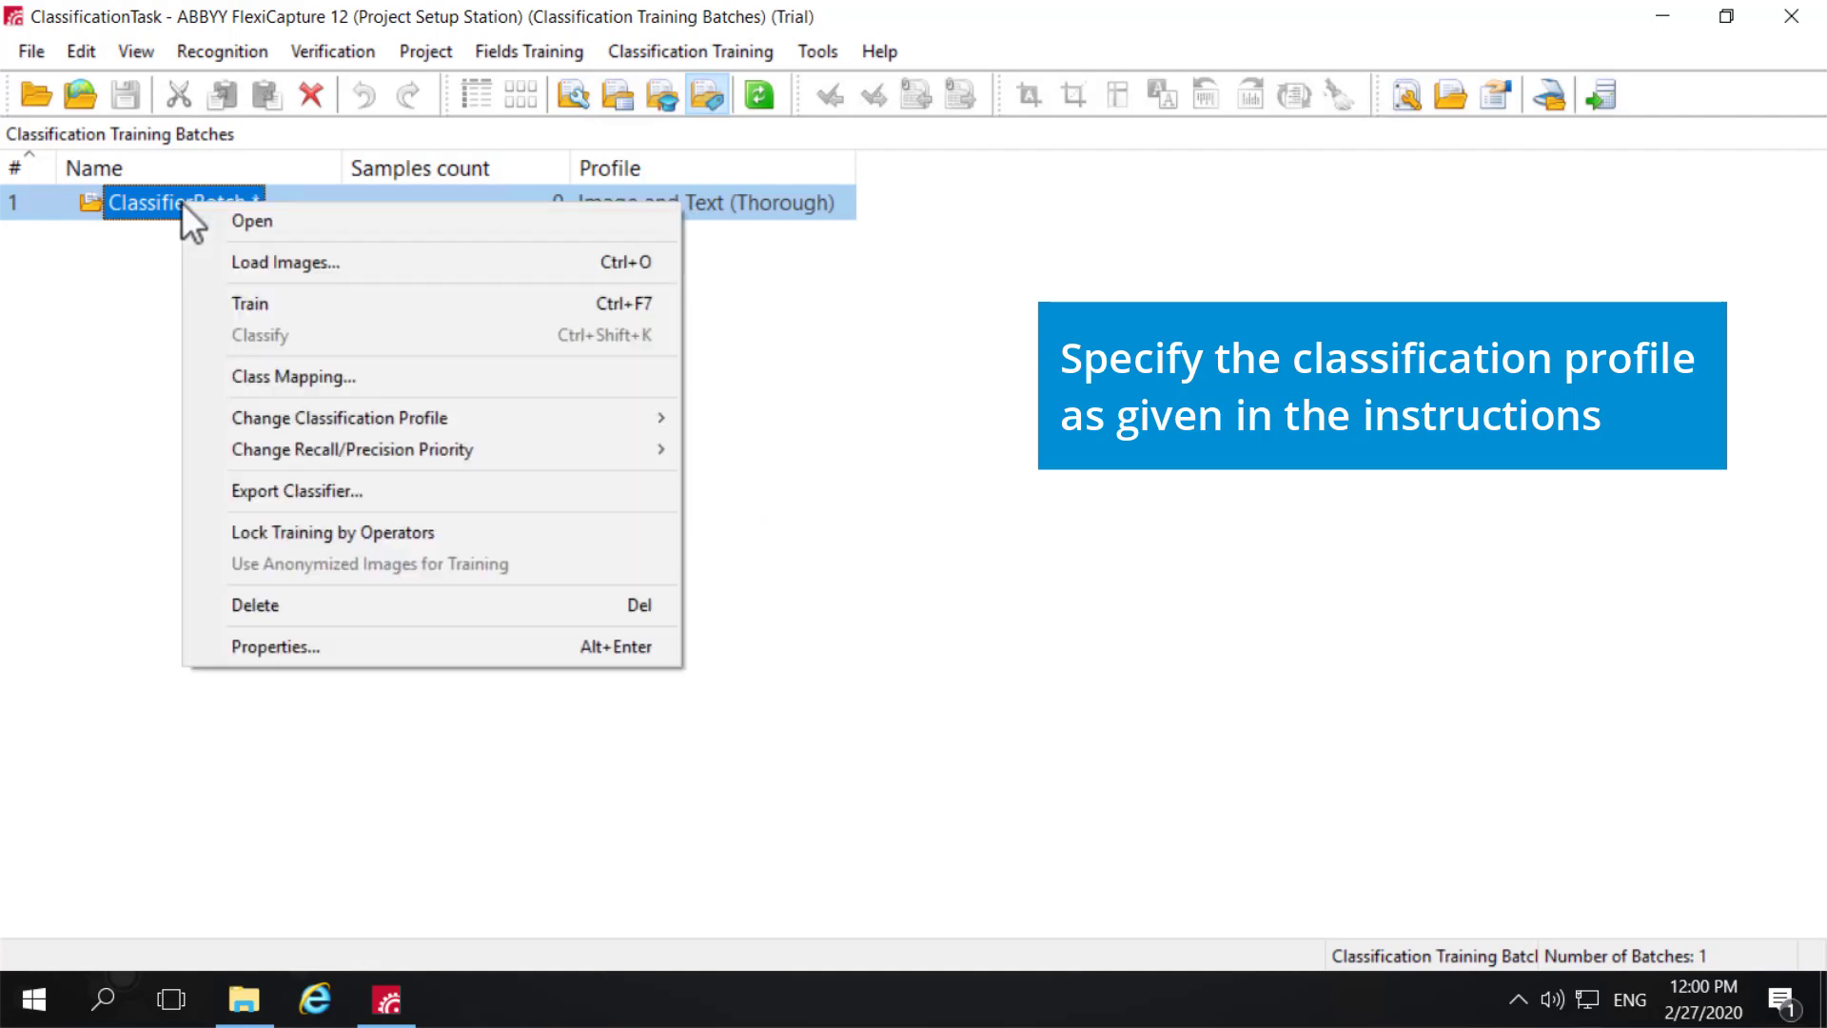
mouse_move(447, 424)
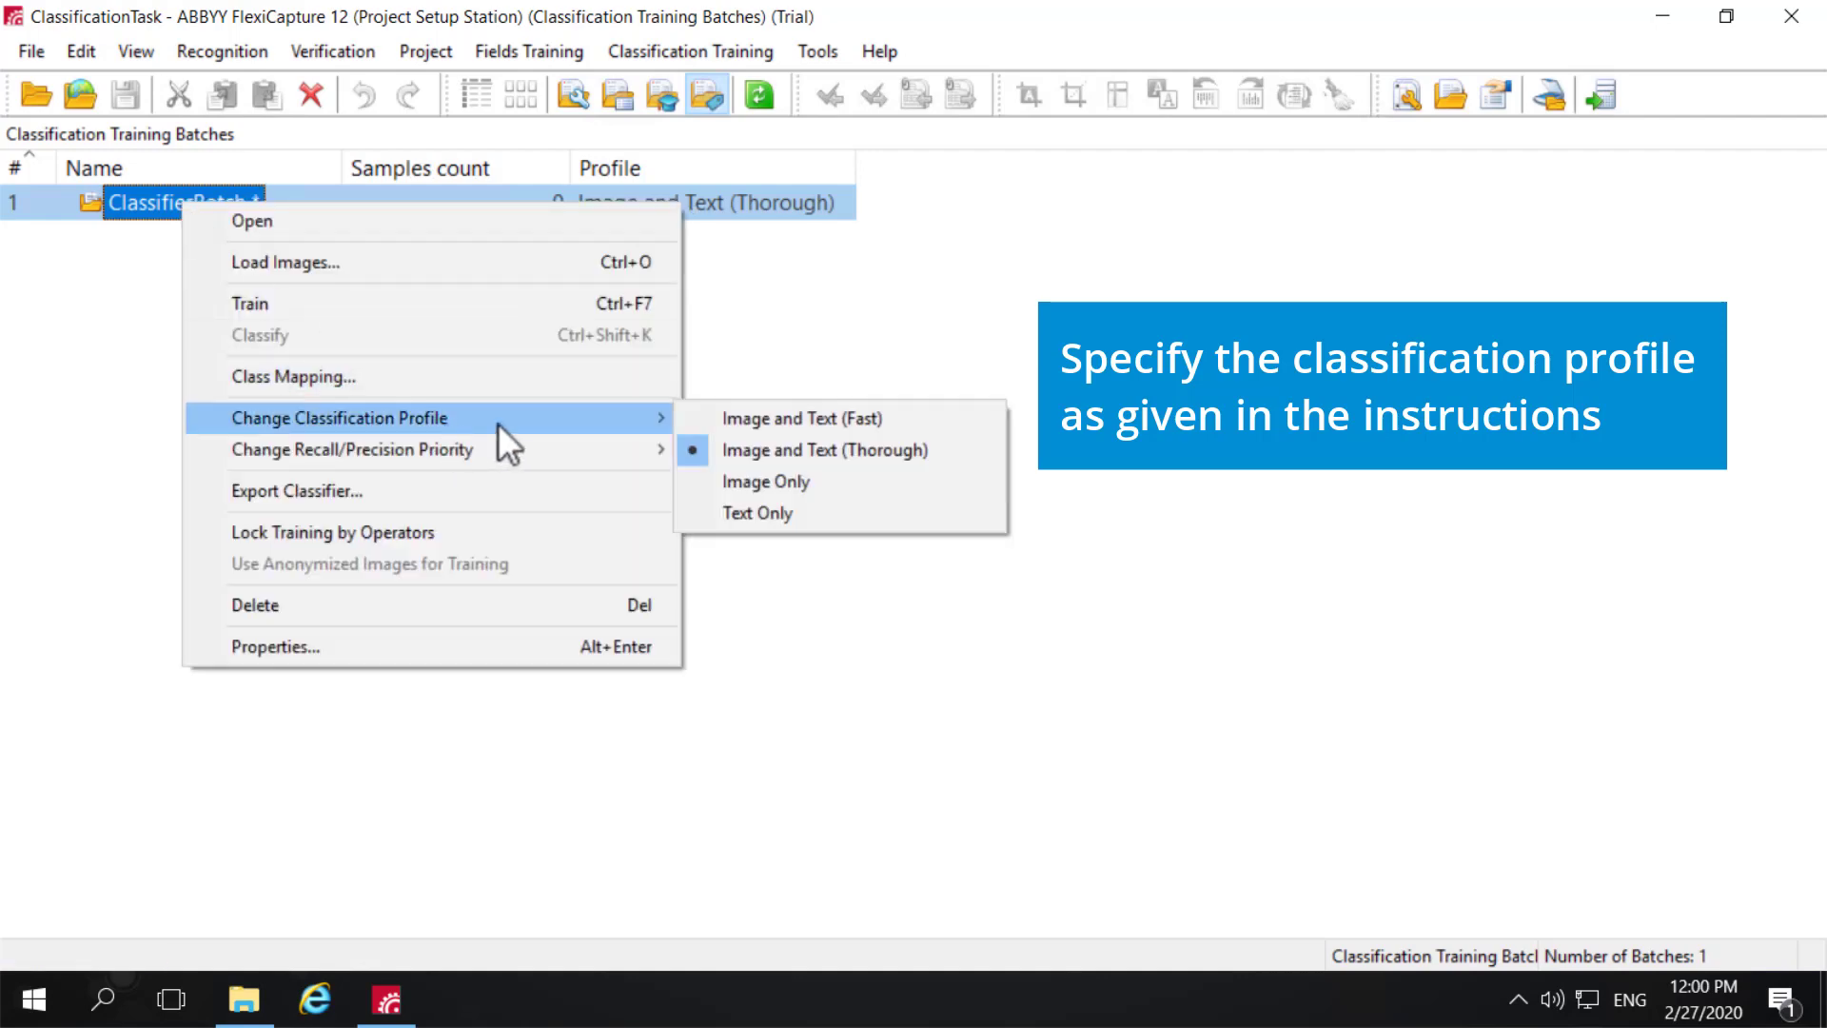
left_click(751, 482)
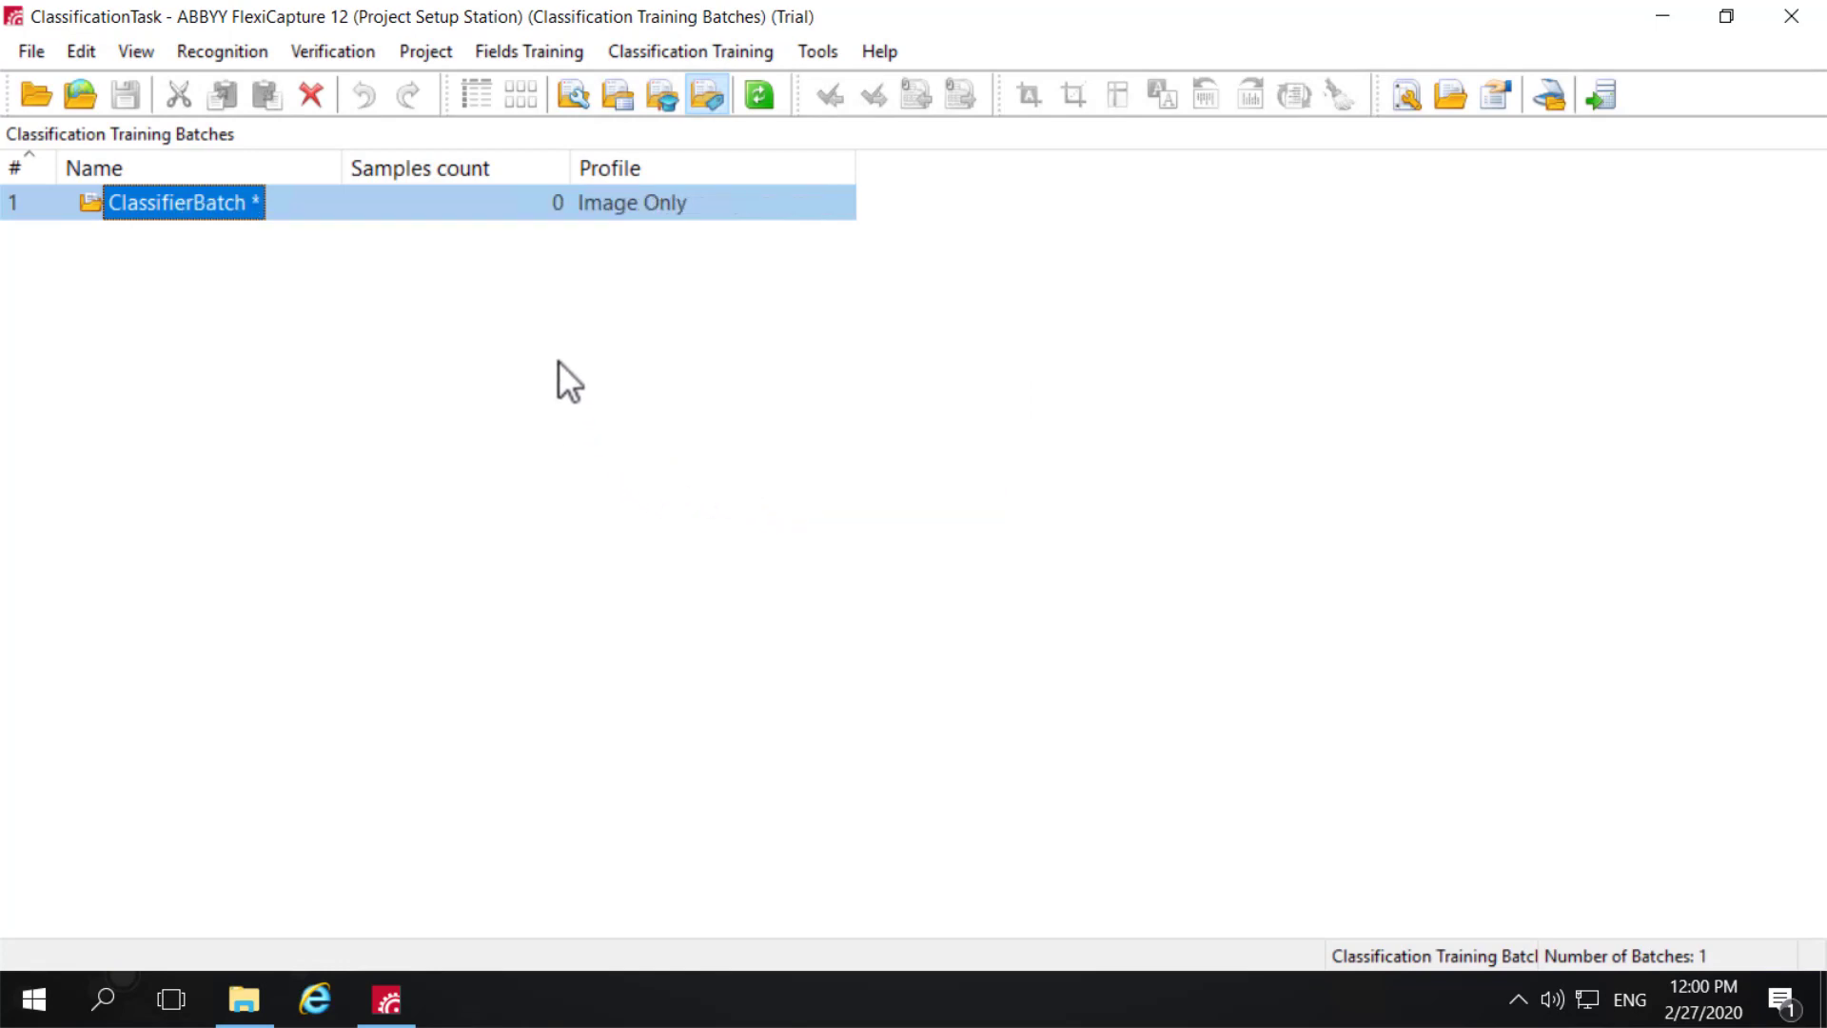
- Make sure automatic recognition of added images is turned off in the document processing options
left_click(824, 53)
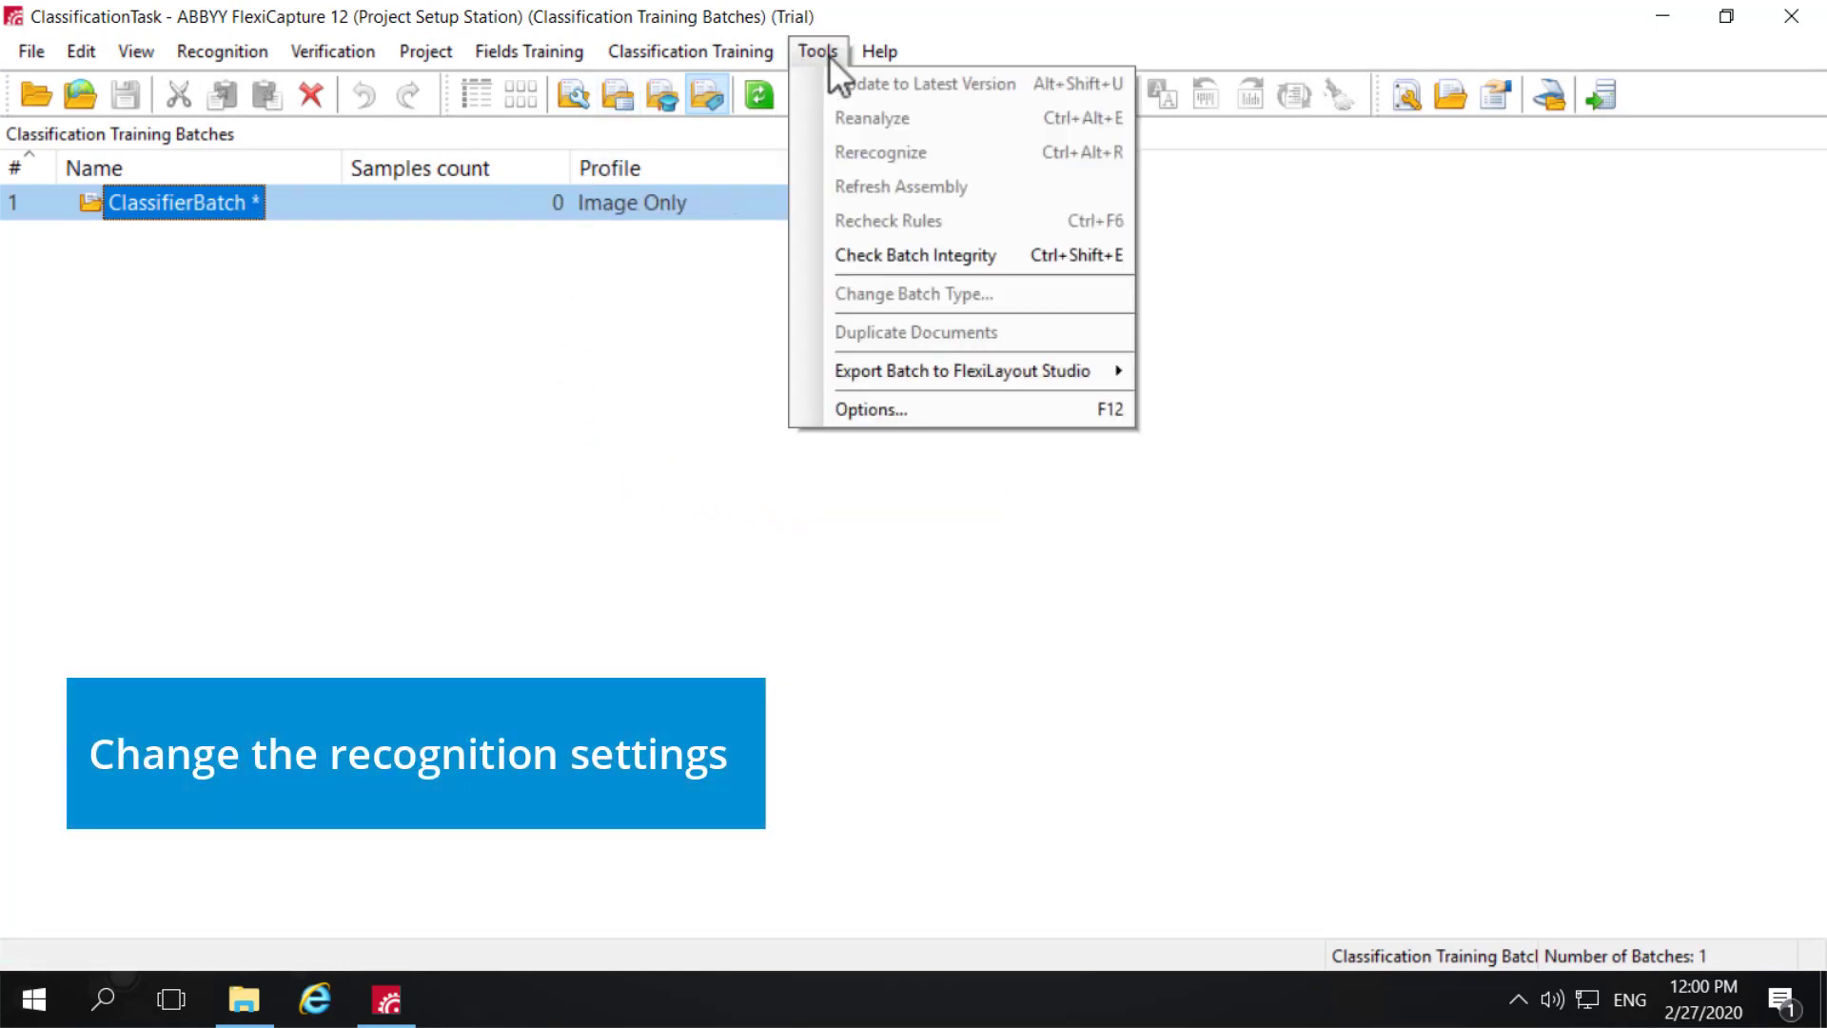
left_click(889, 409)
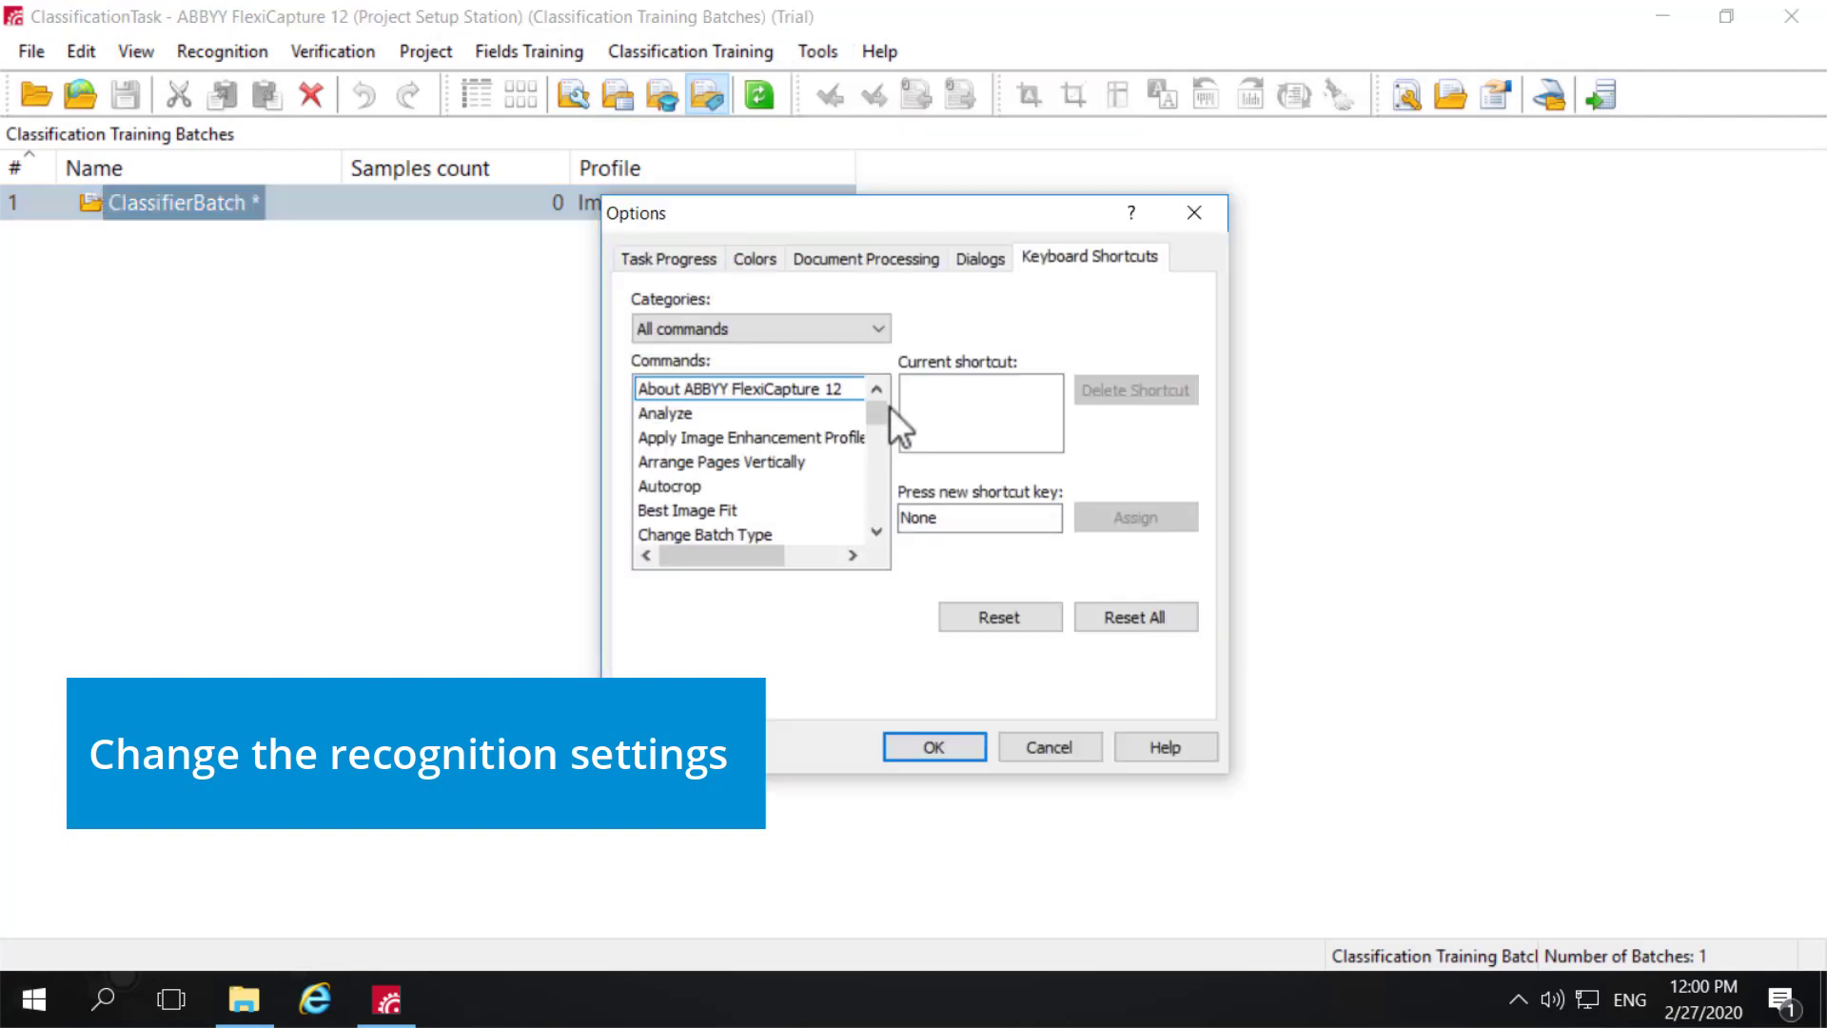
left_click(853, 259)
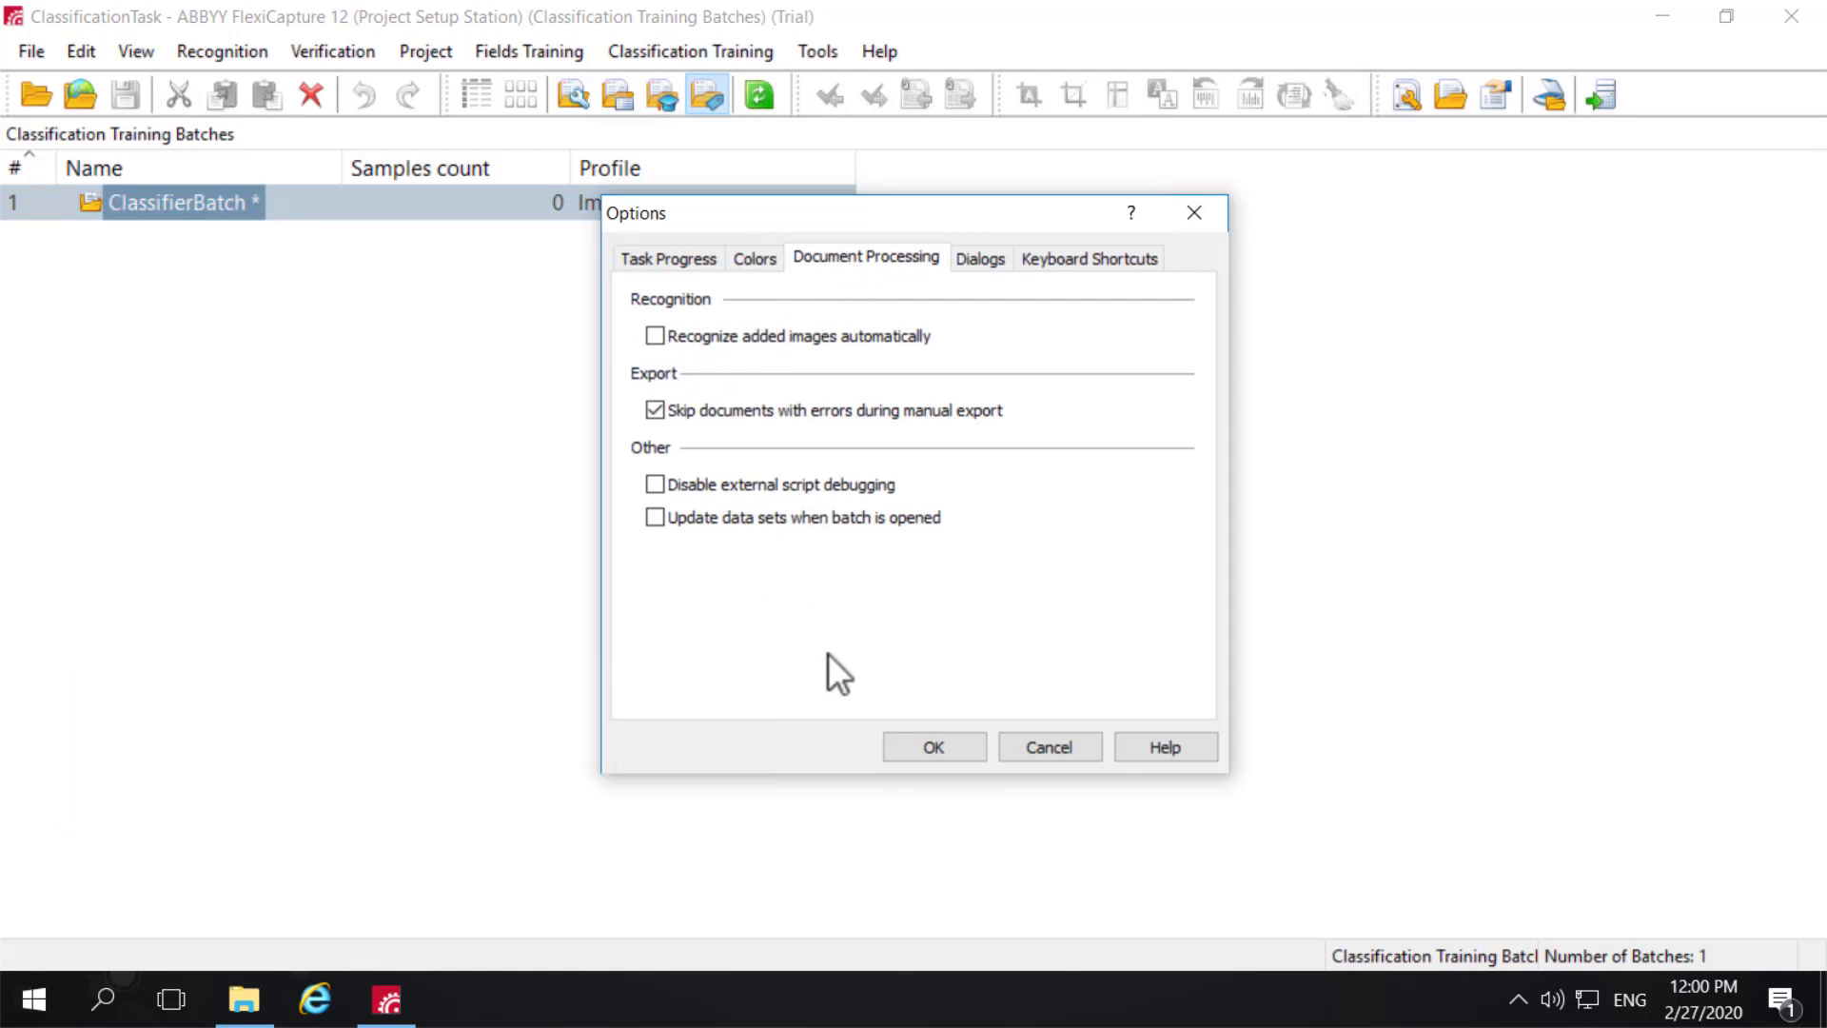
left_click(921, 743)
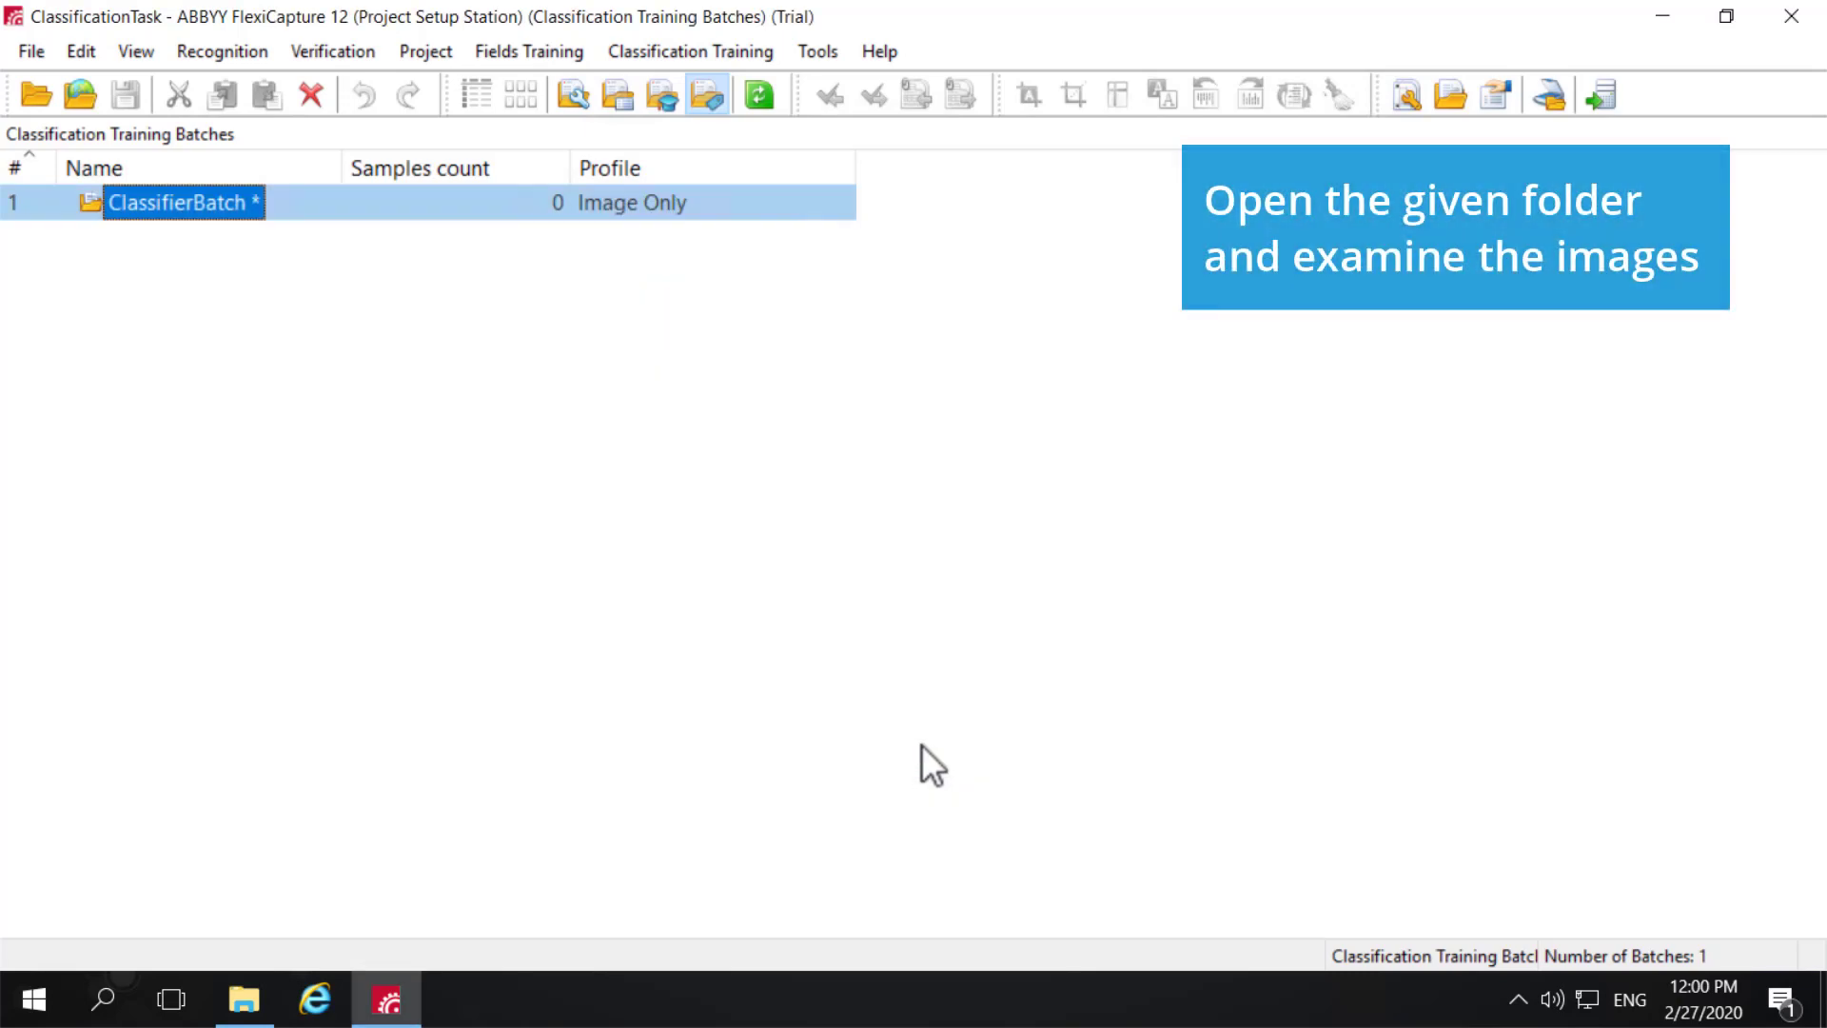
- Switch to File Explorer and open the Contract folder in Basic_Classwork\13 - FC_Classification\Images\Training to examine its images
left_click(238, 1011)
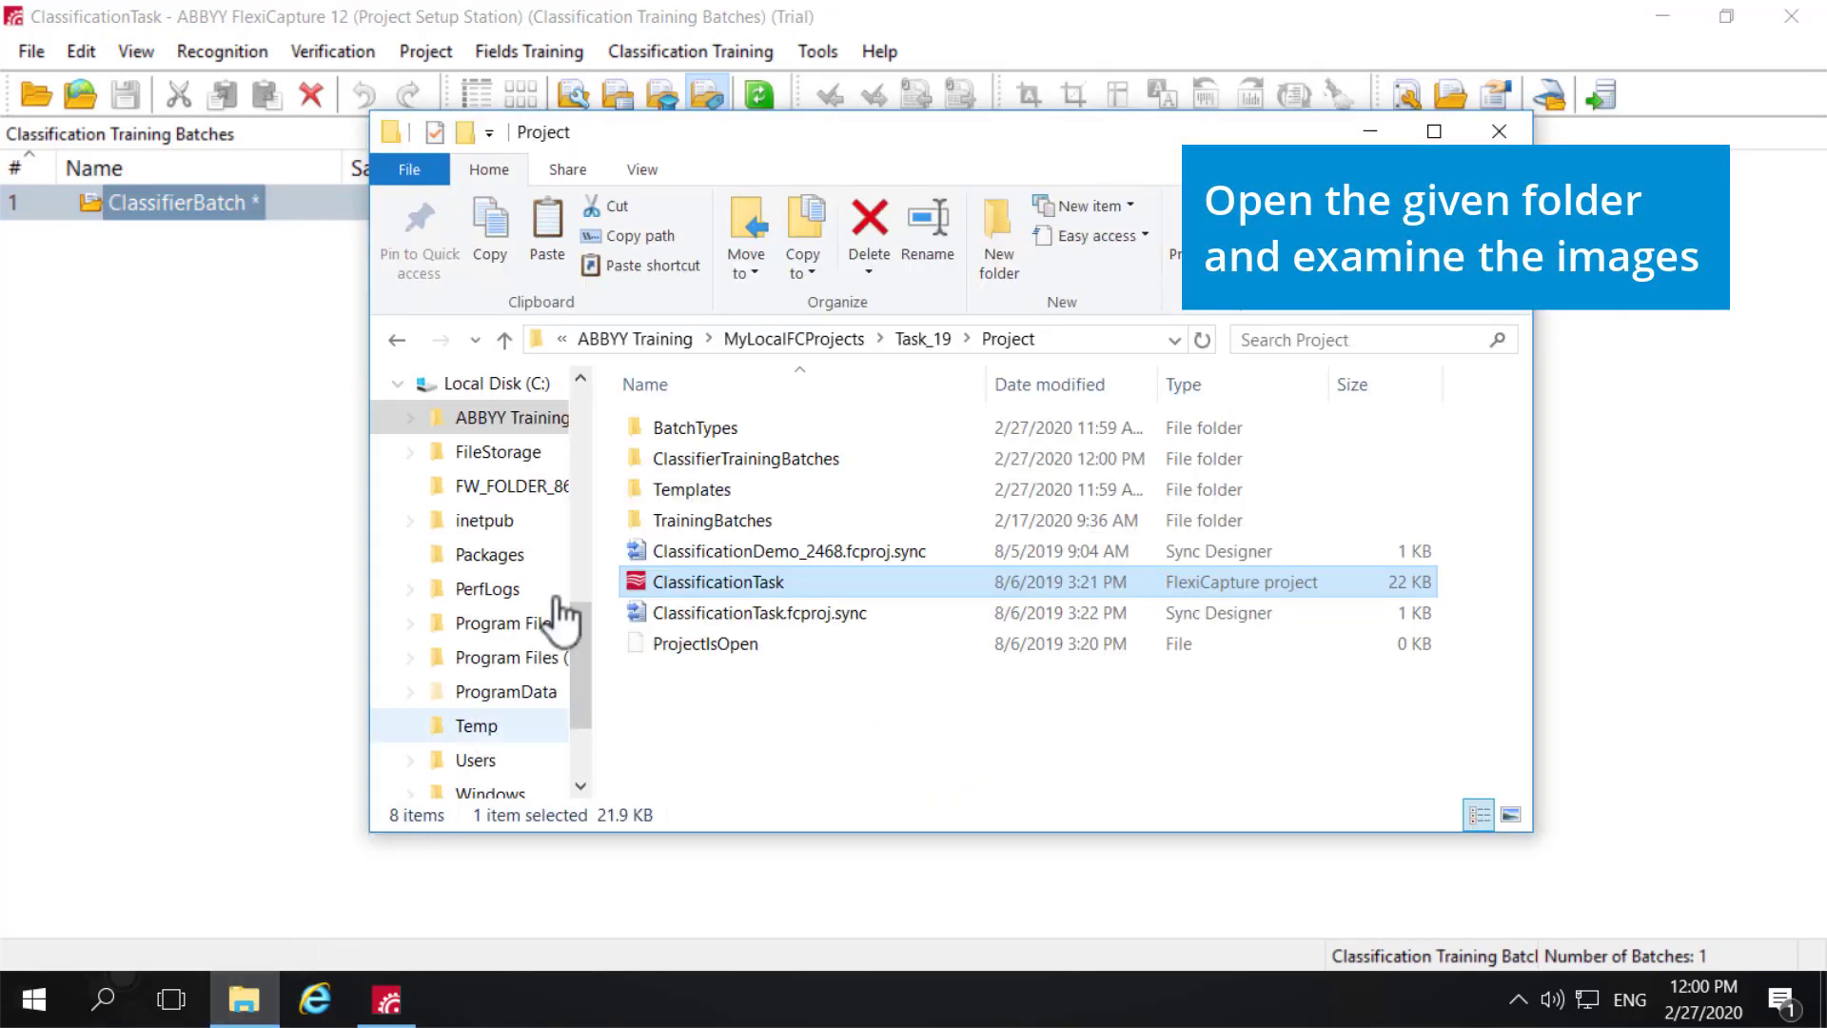
left_click(652, 340)
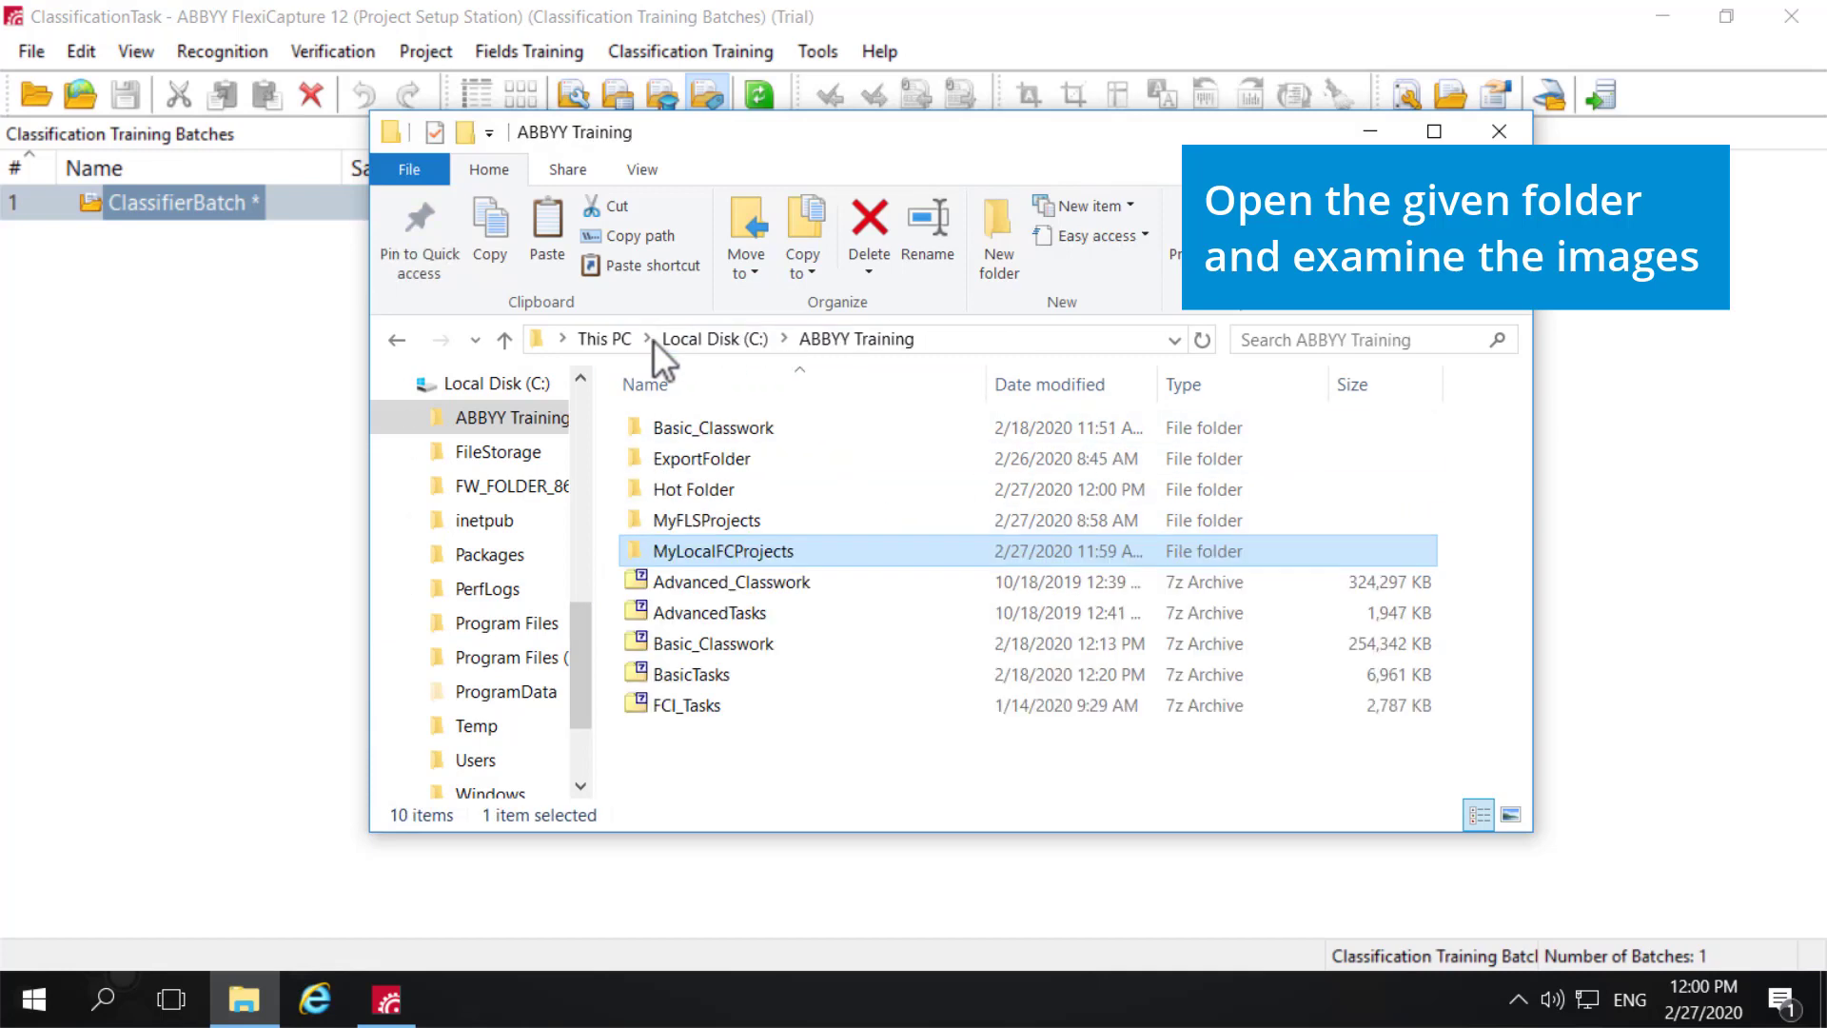
double_click(694, 430)
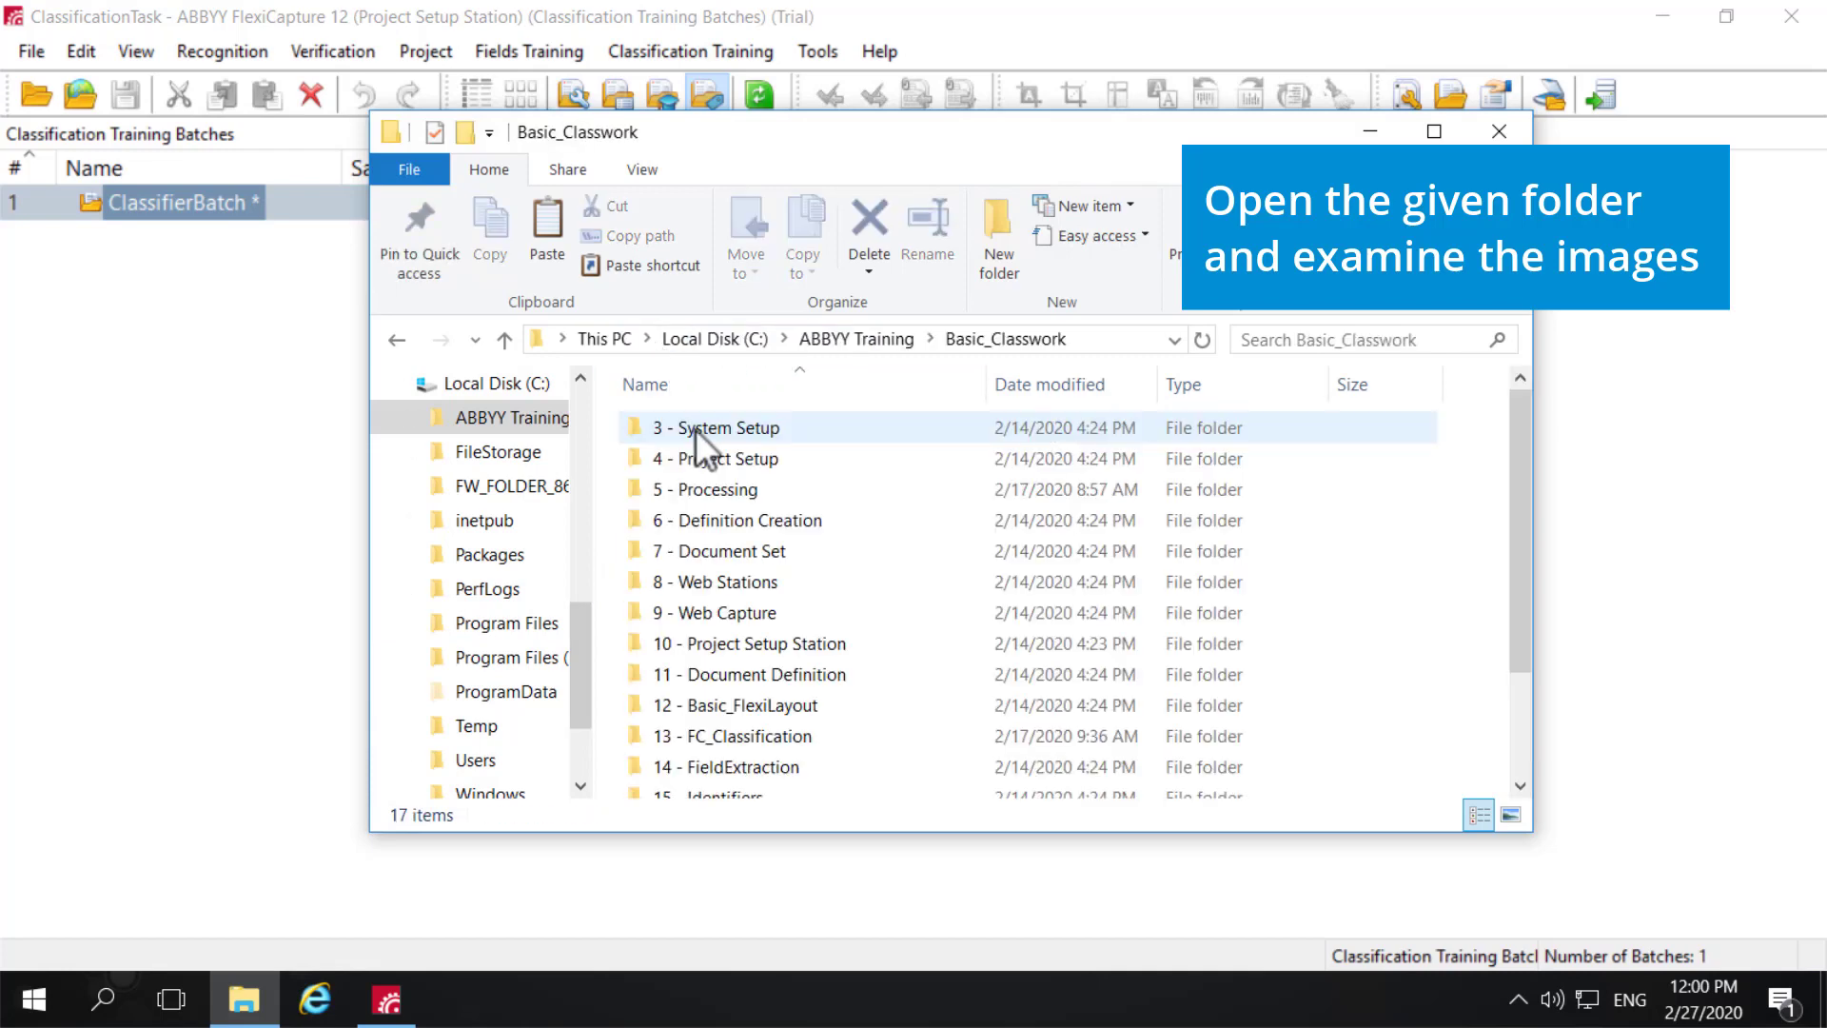
double_click(744, 735)
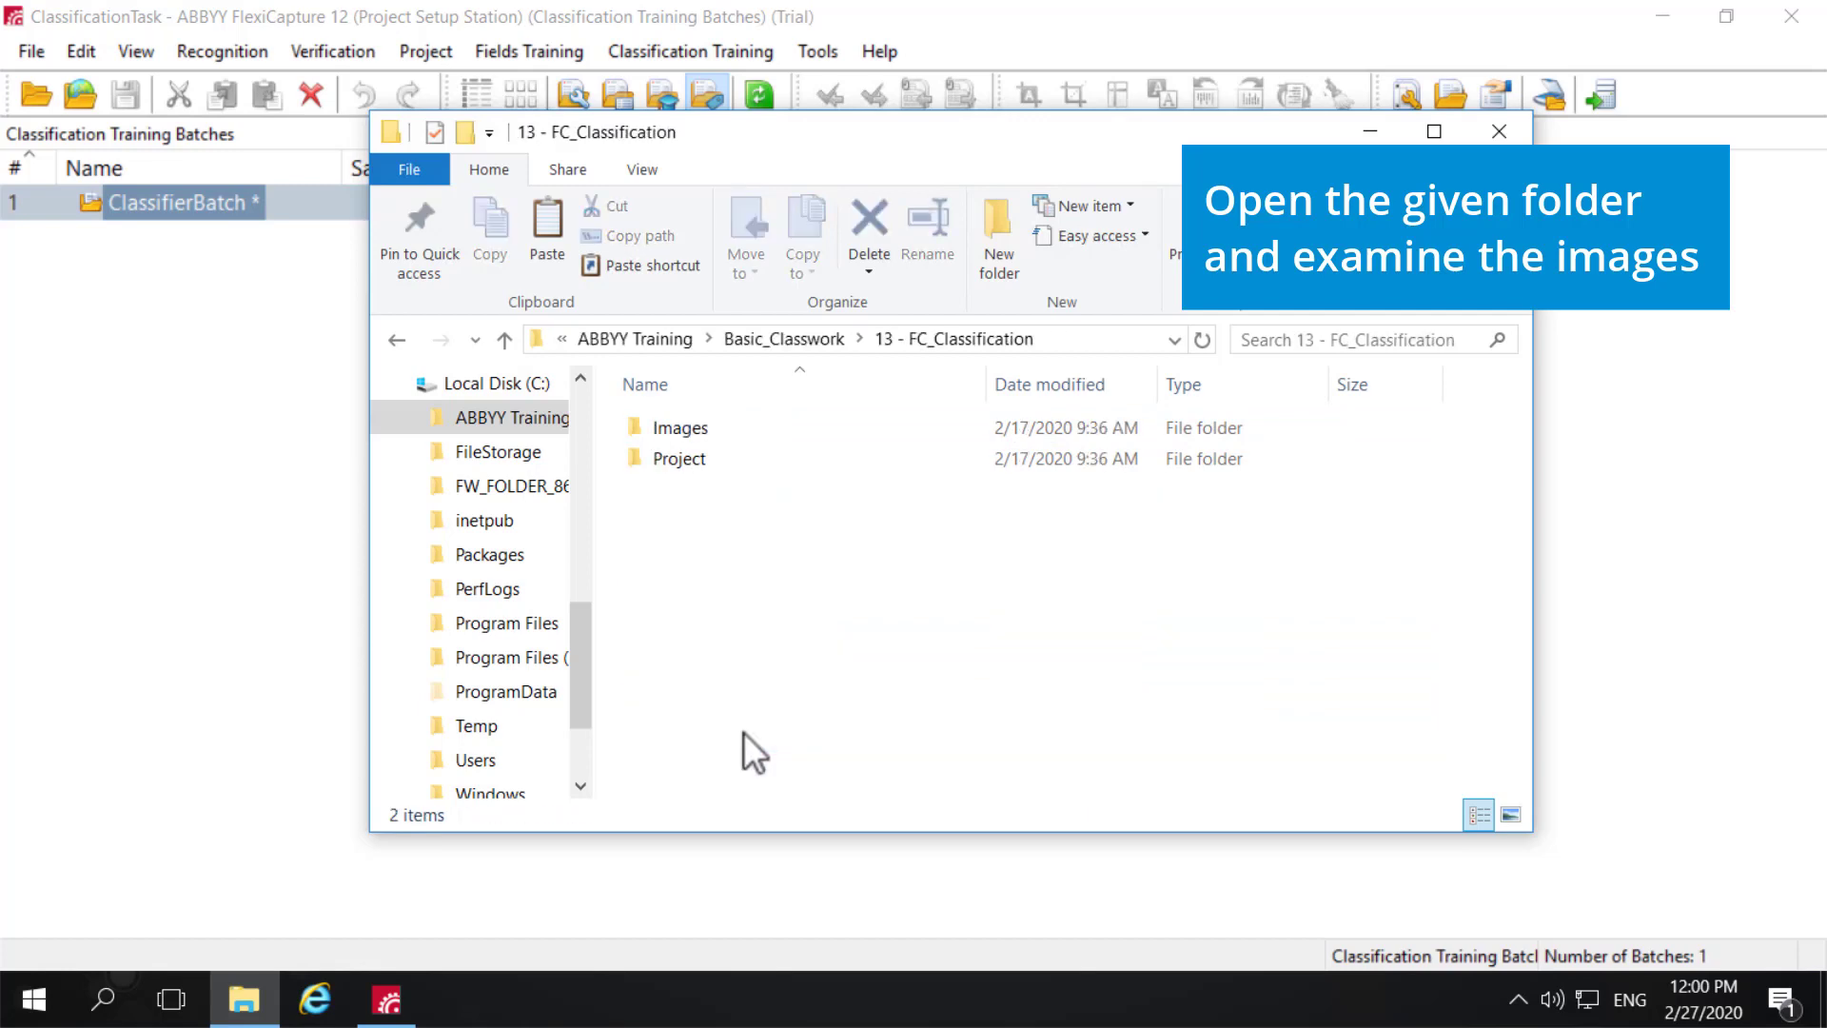
double_click(710, 425)
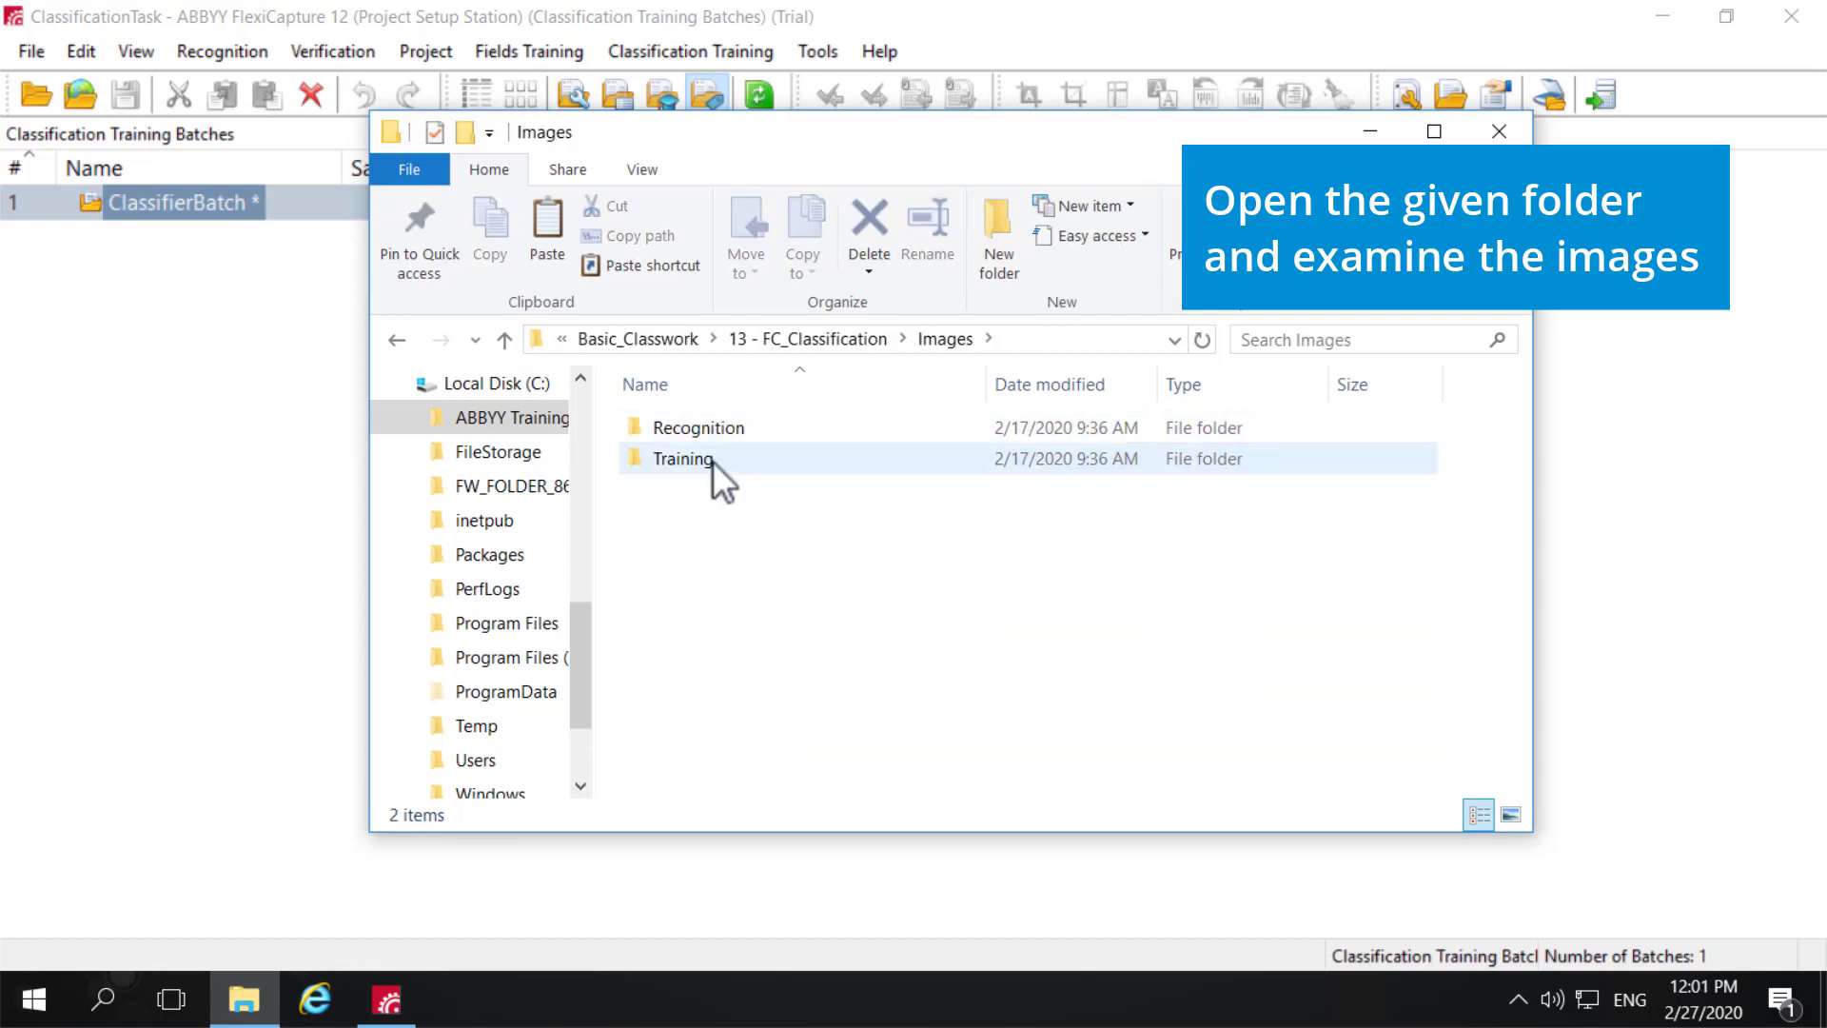
double_click(712, 461)
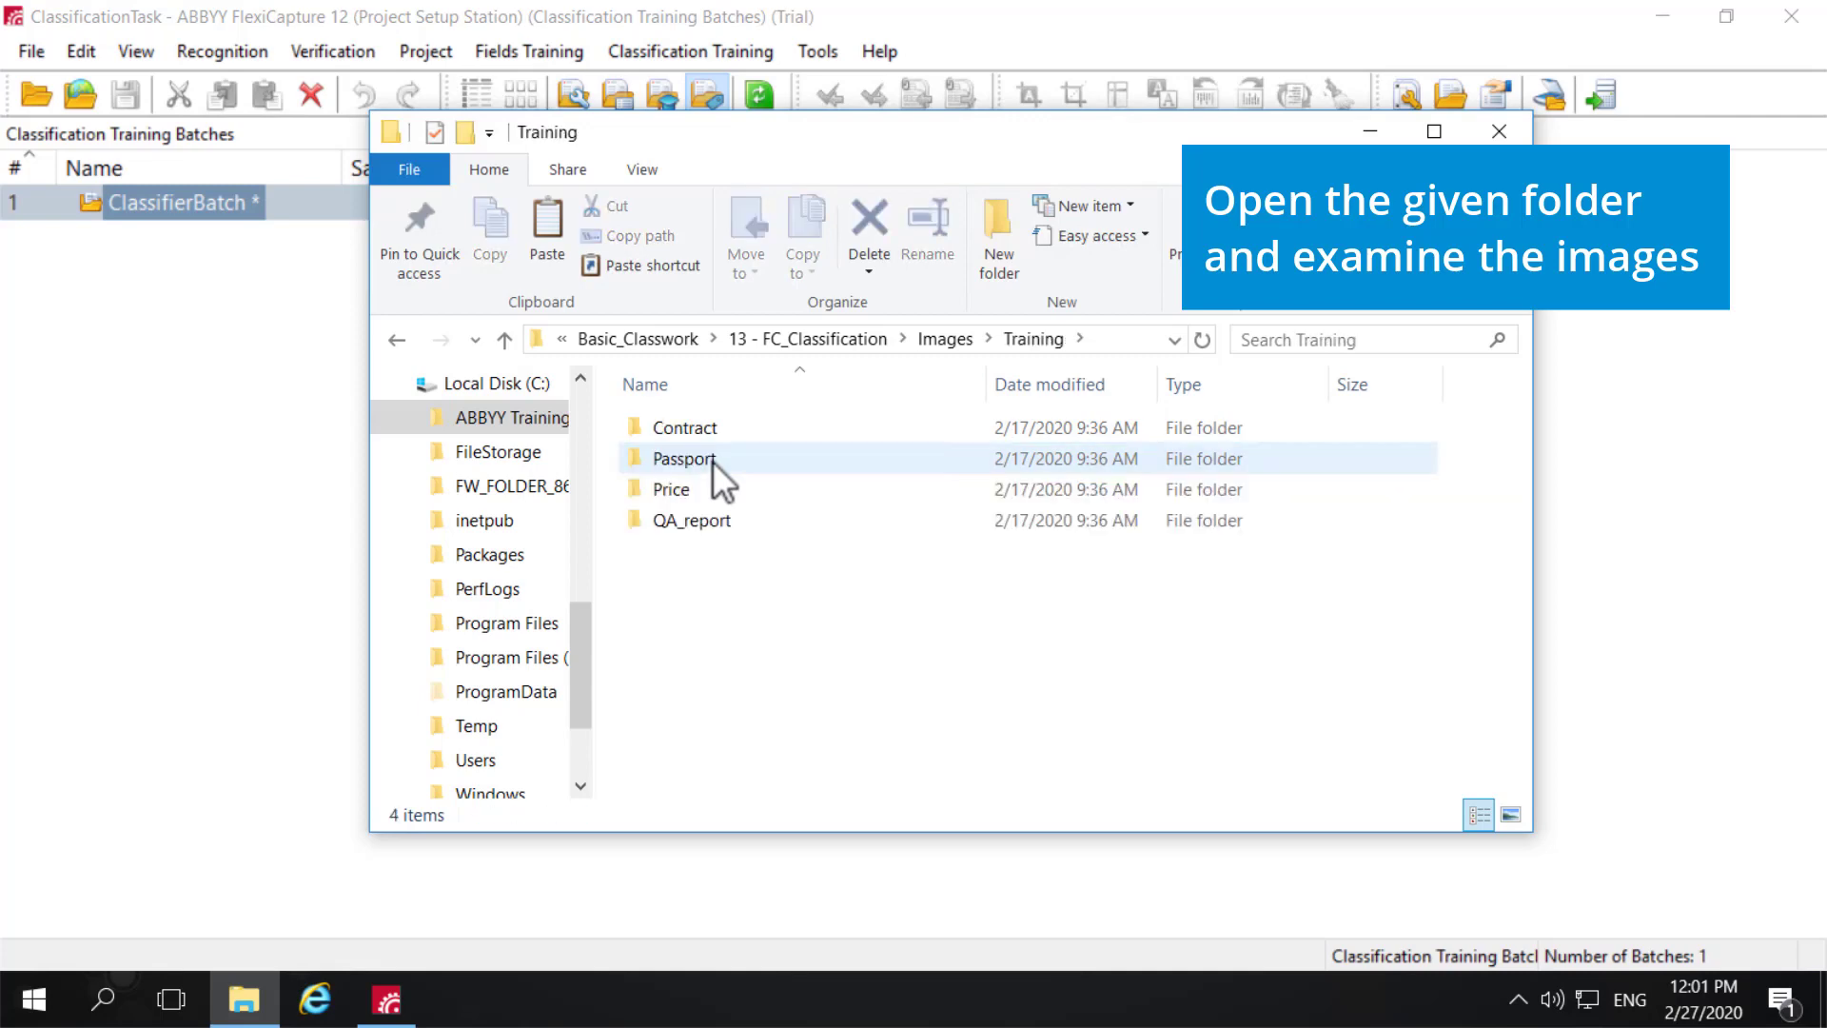
left_click(720, 430)
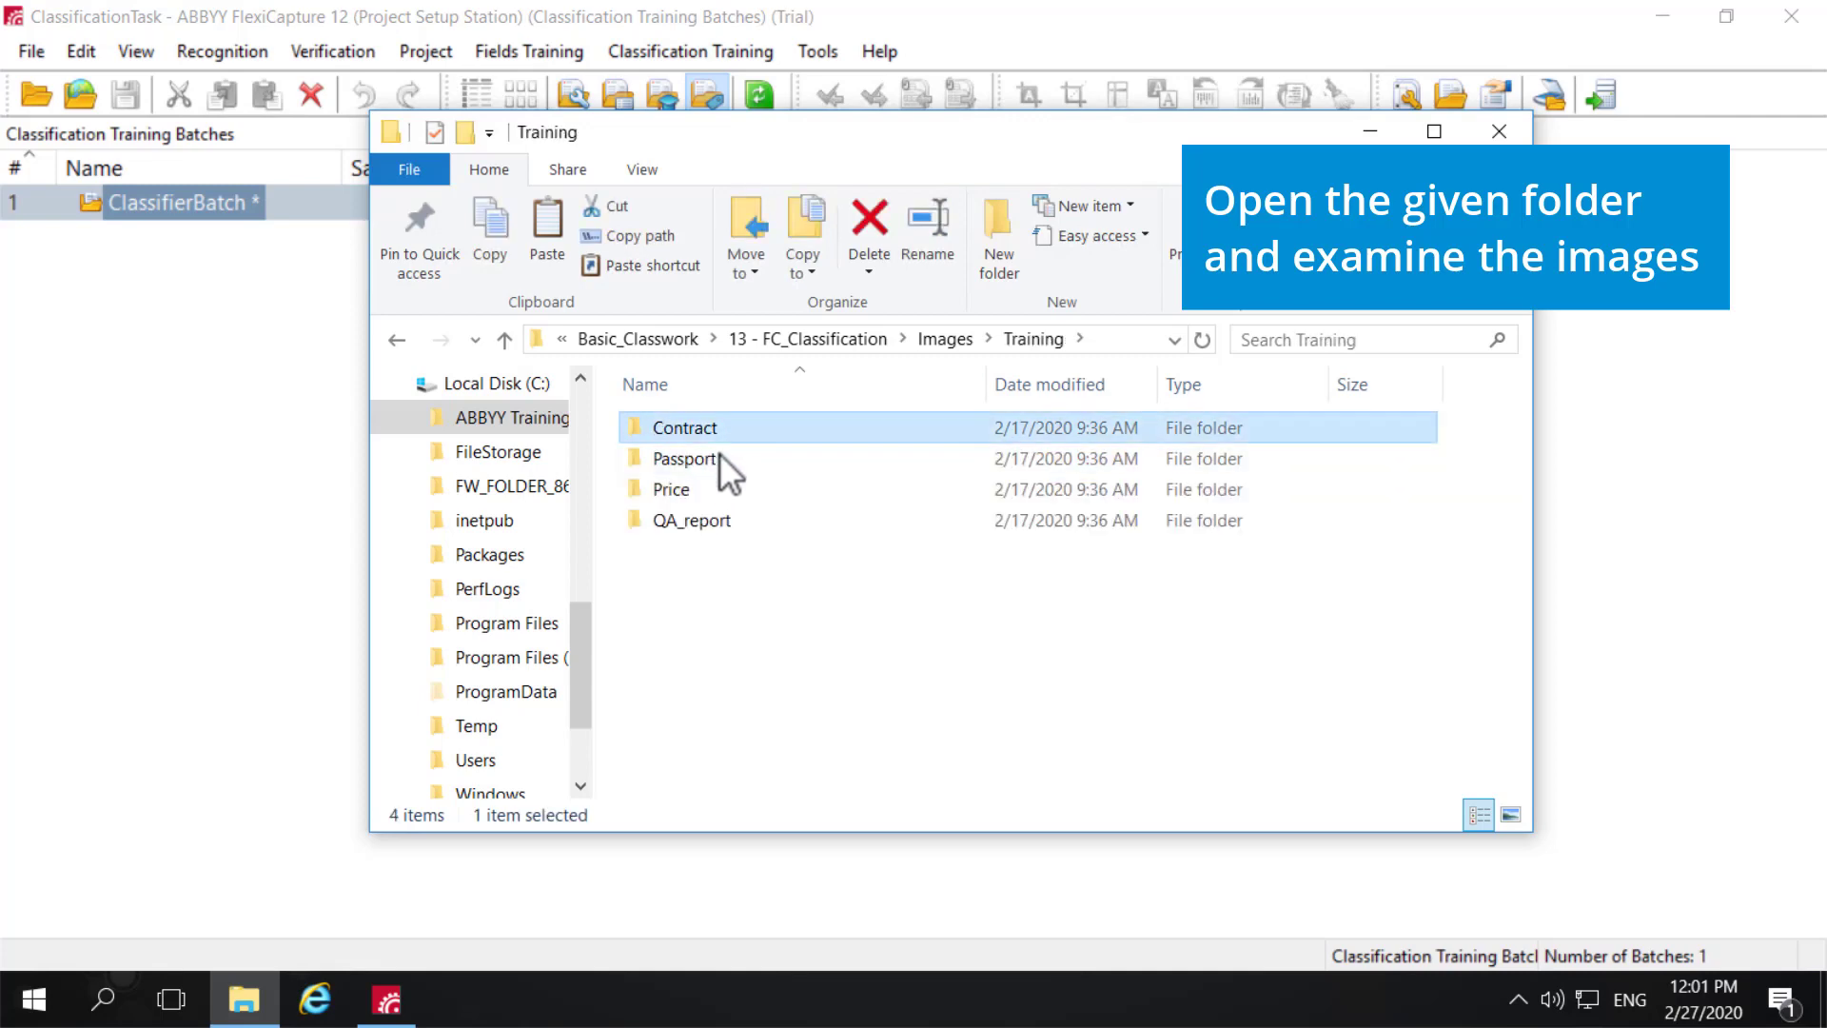
double_click(724, 427)
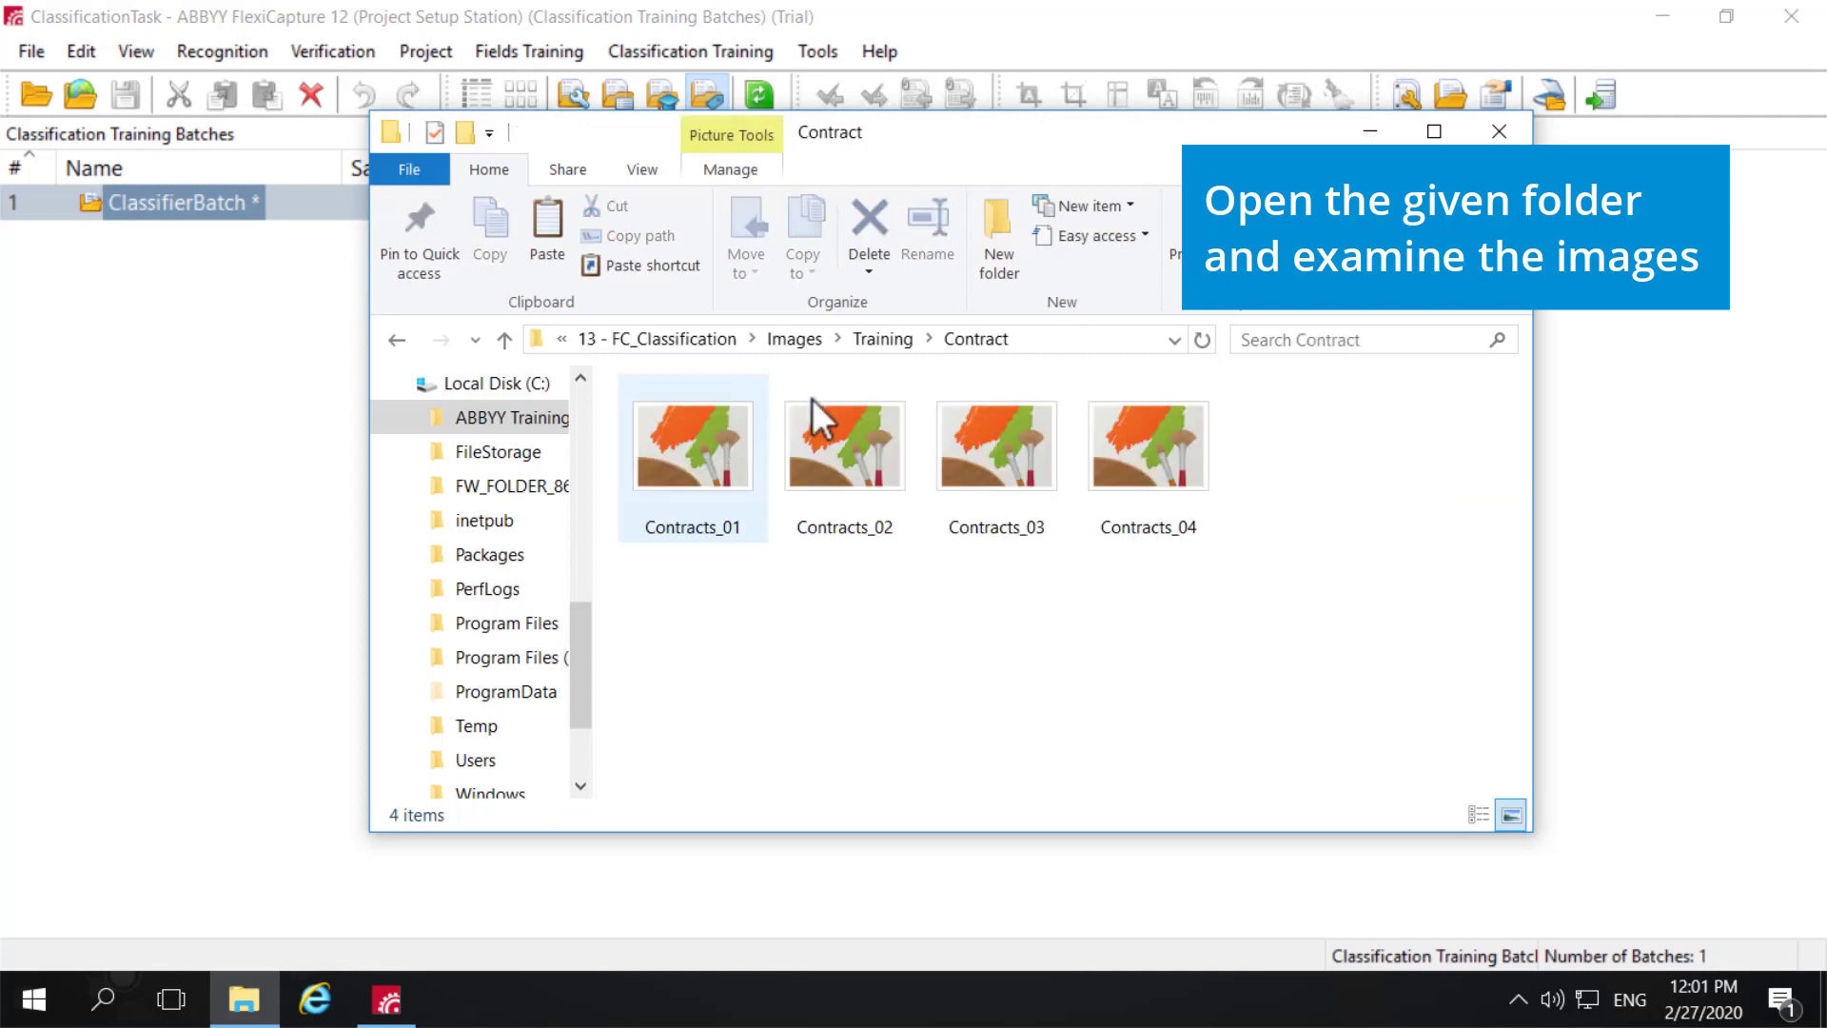
- View the Contracts_01 image, look through the Passport and Price training folders, and close File Explorer
double_click(726, 514)
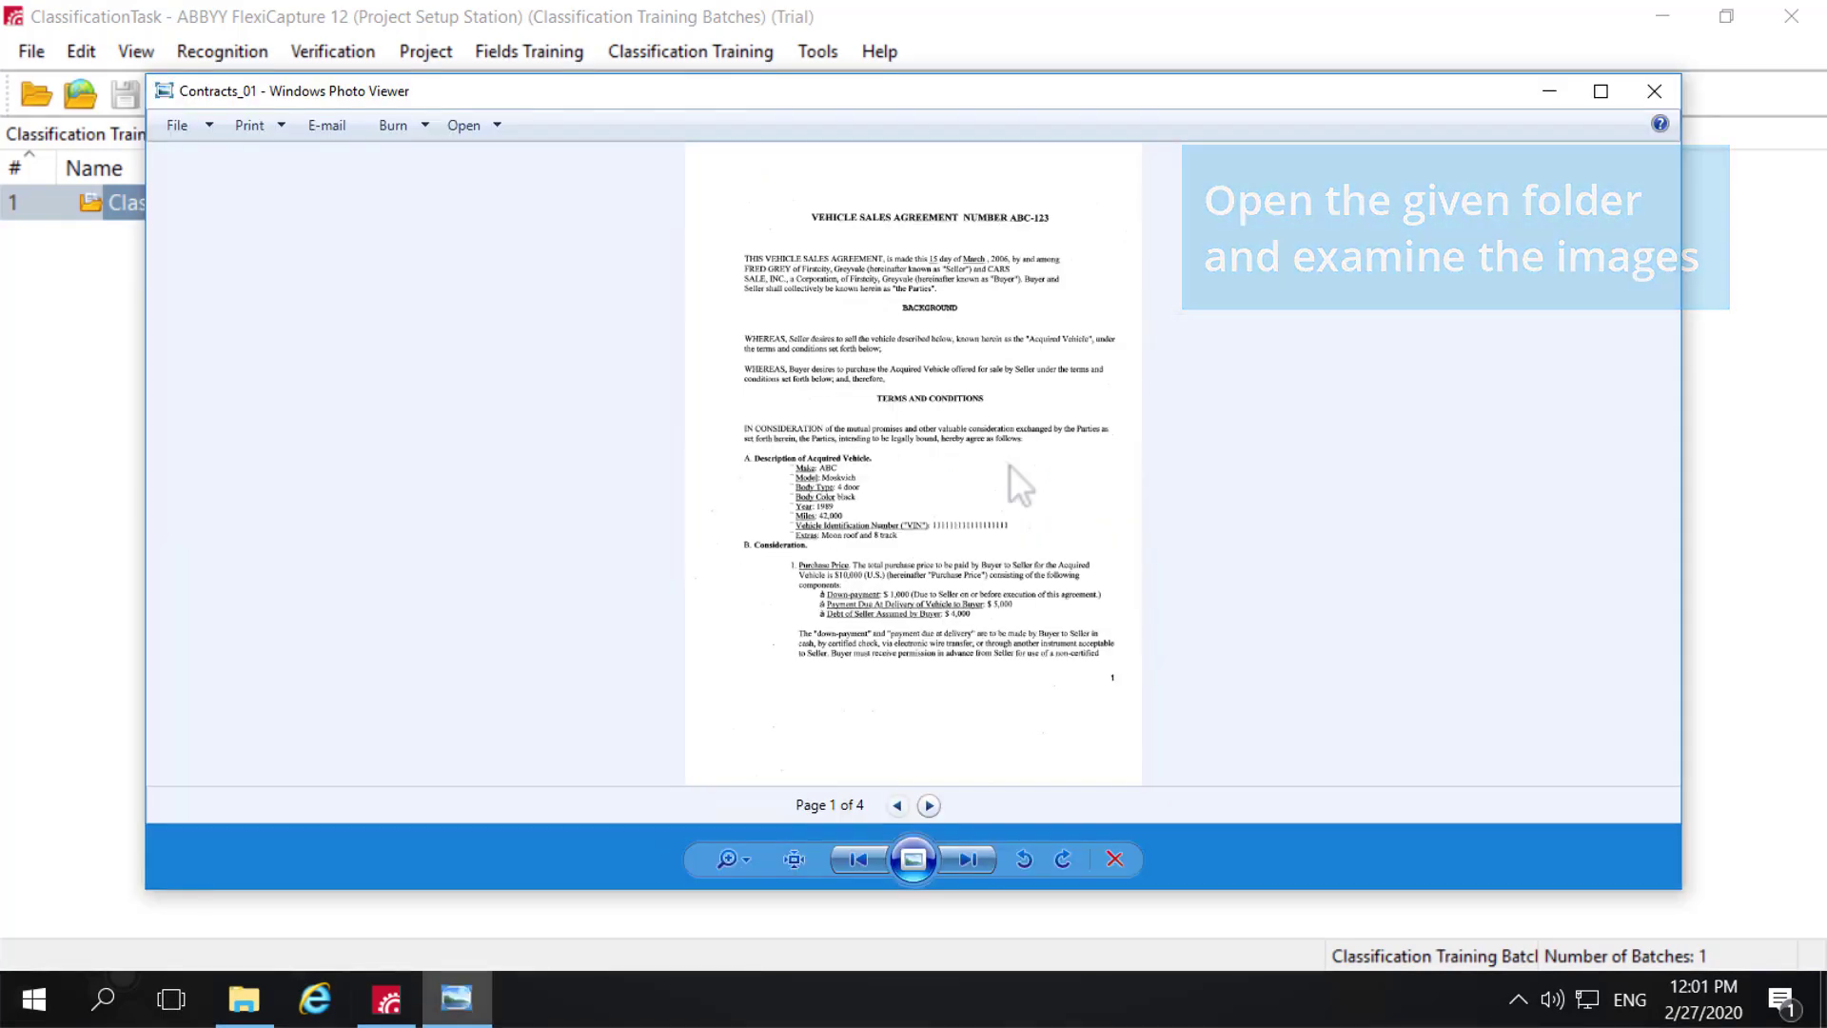
left_click(1652, 93)
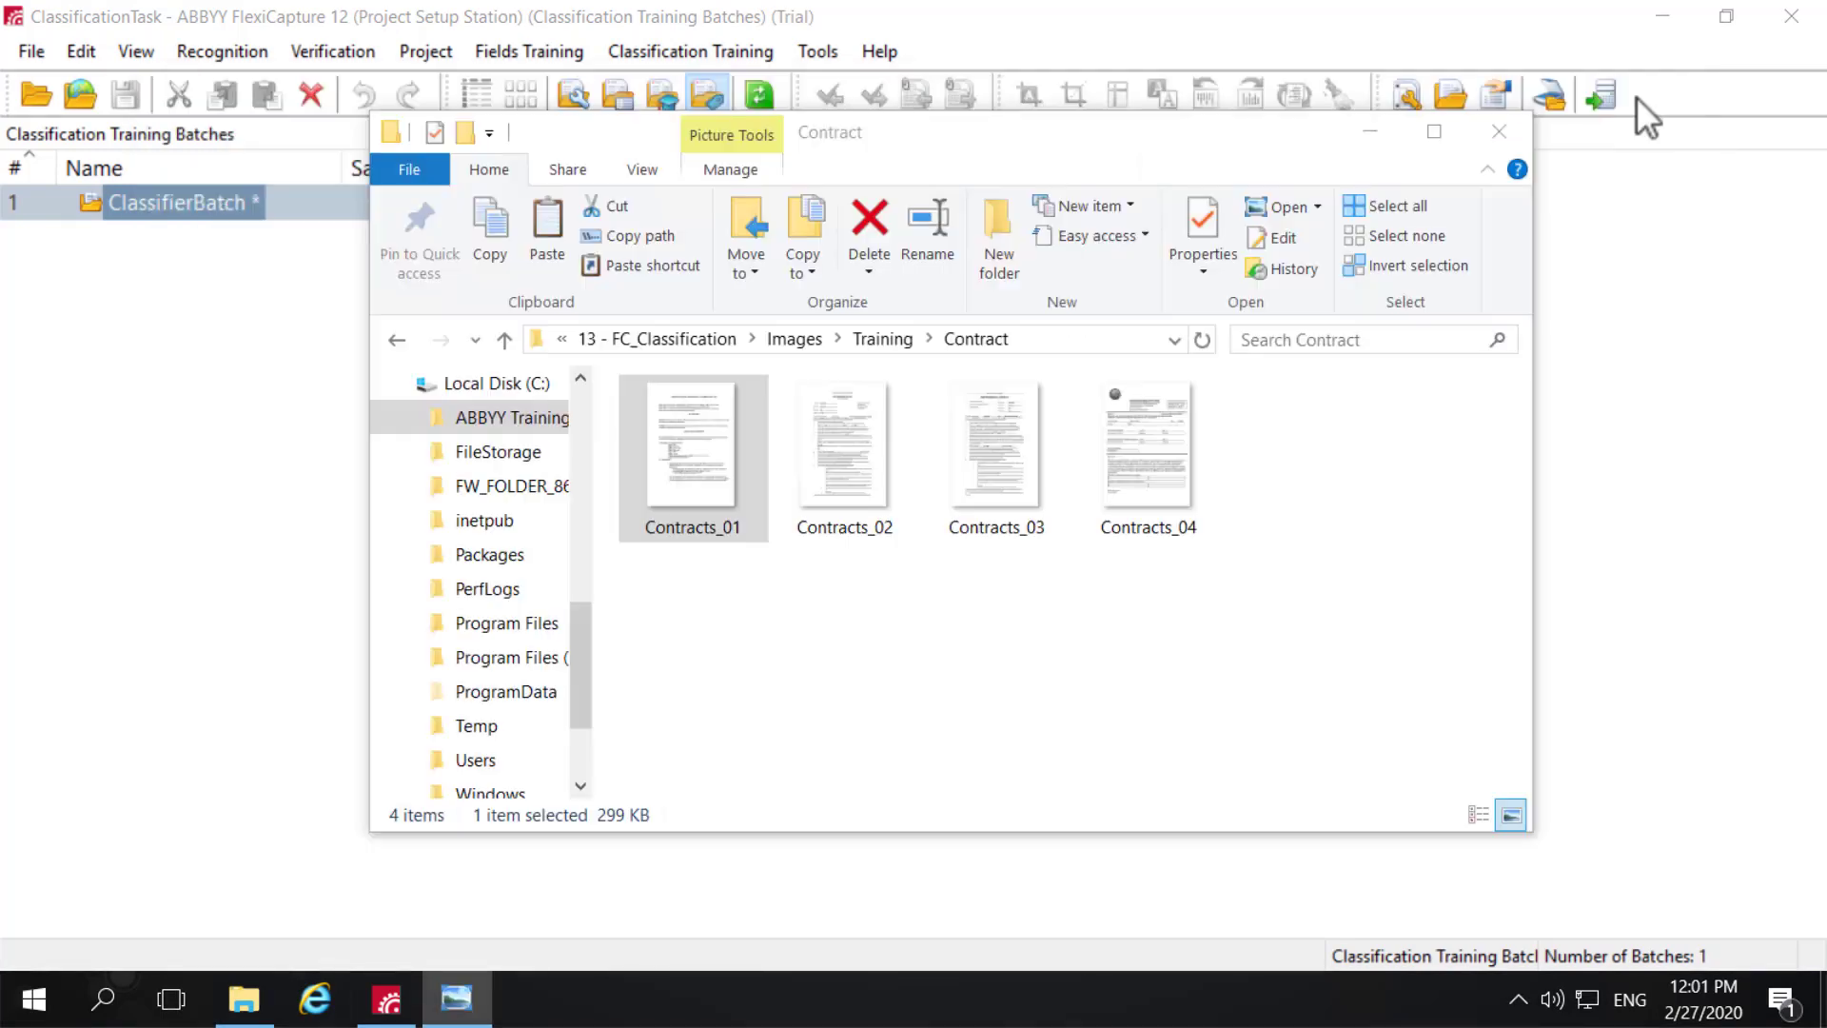
left_click(878, 338)
double_click(671, 458)
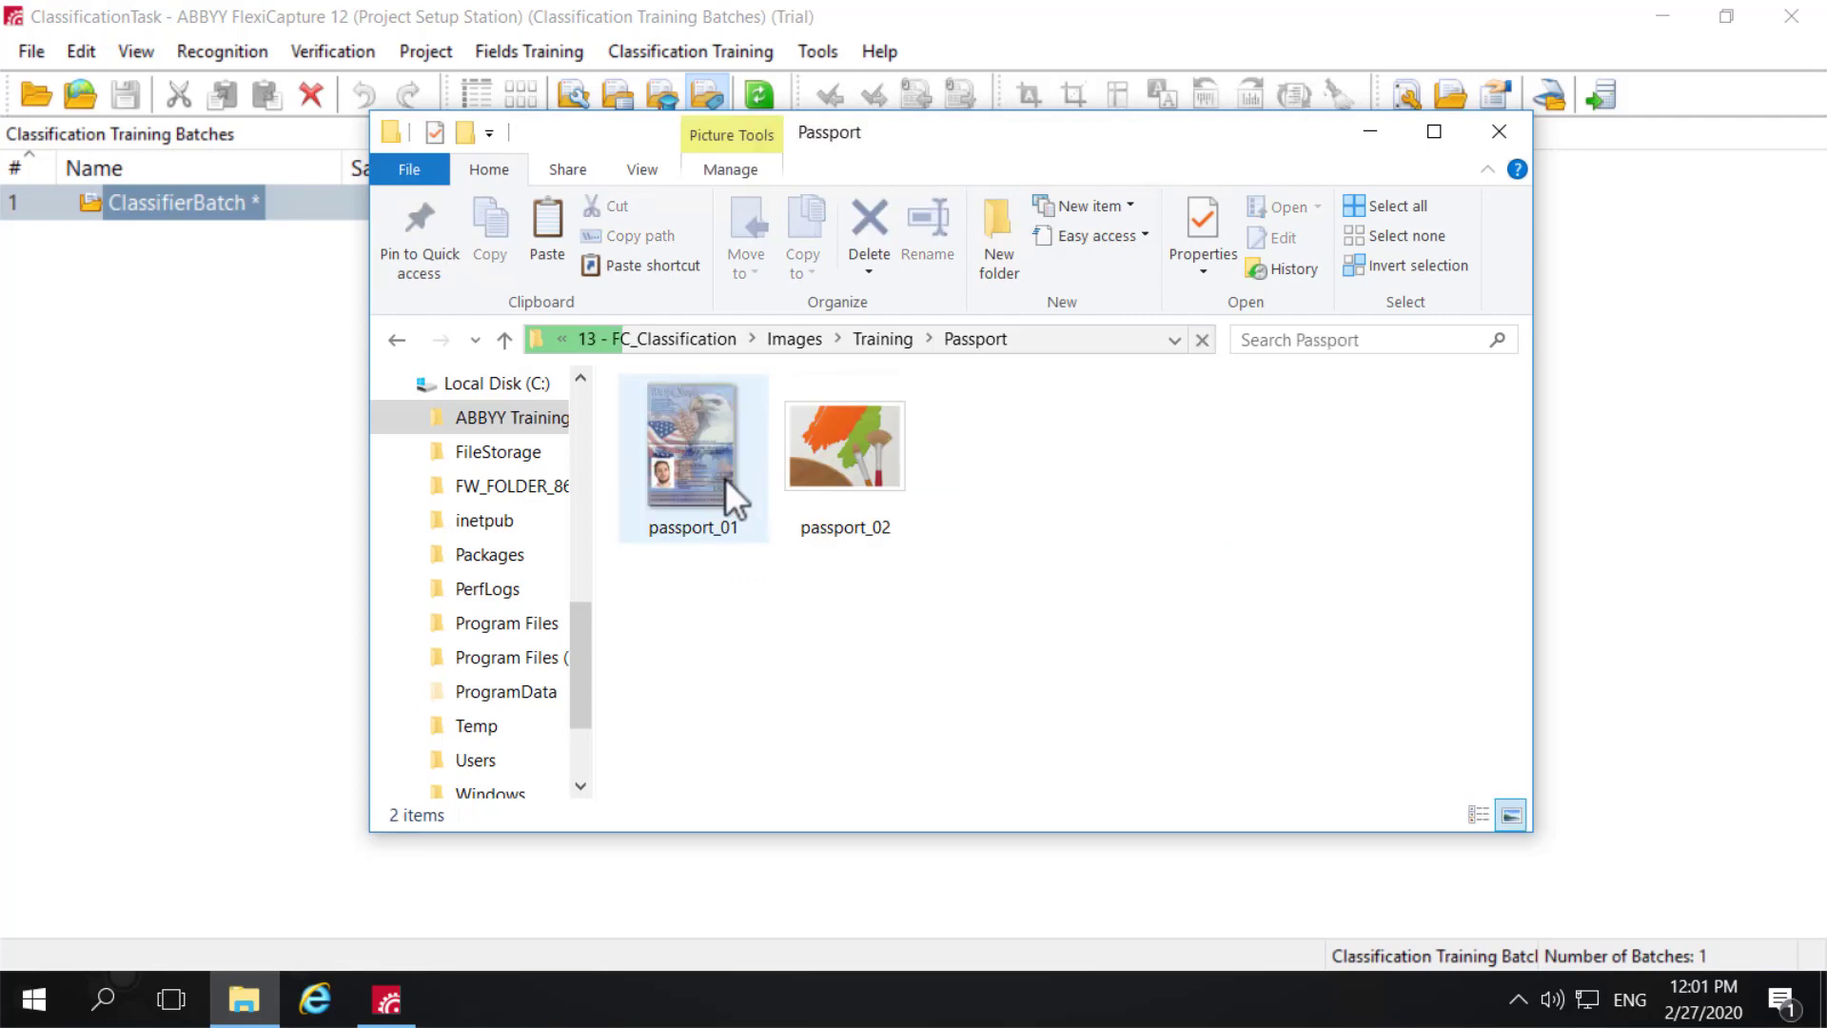
left_click(878, 340)
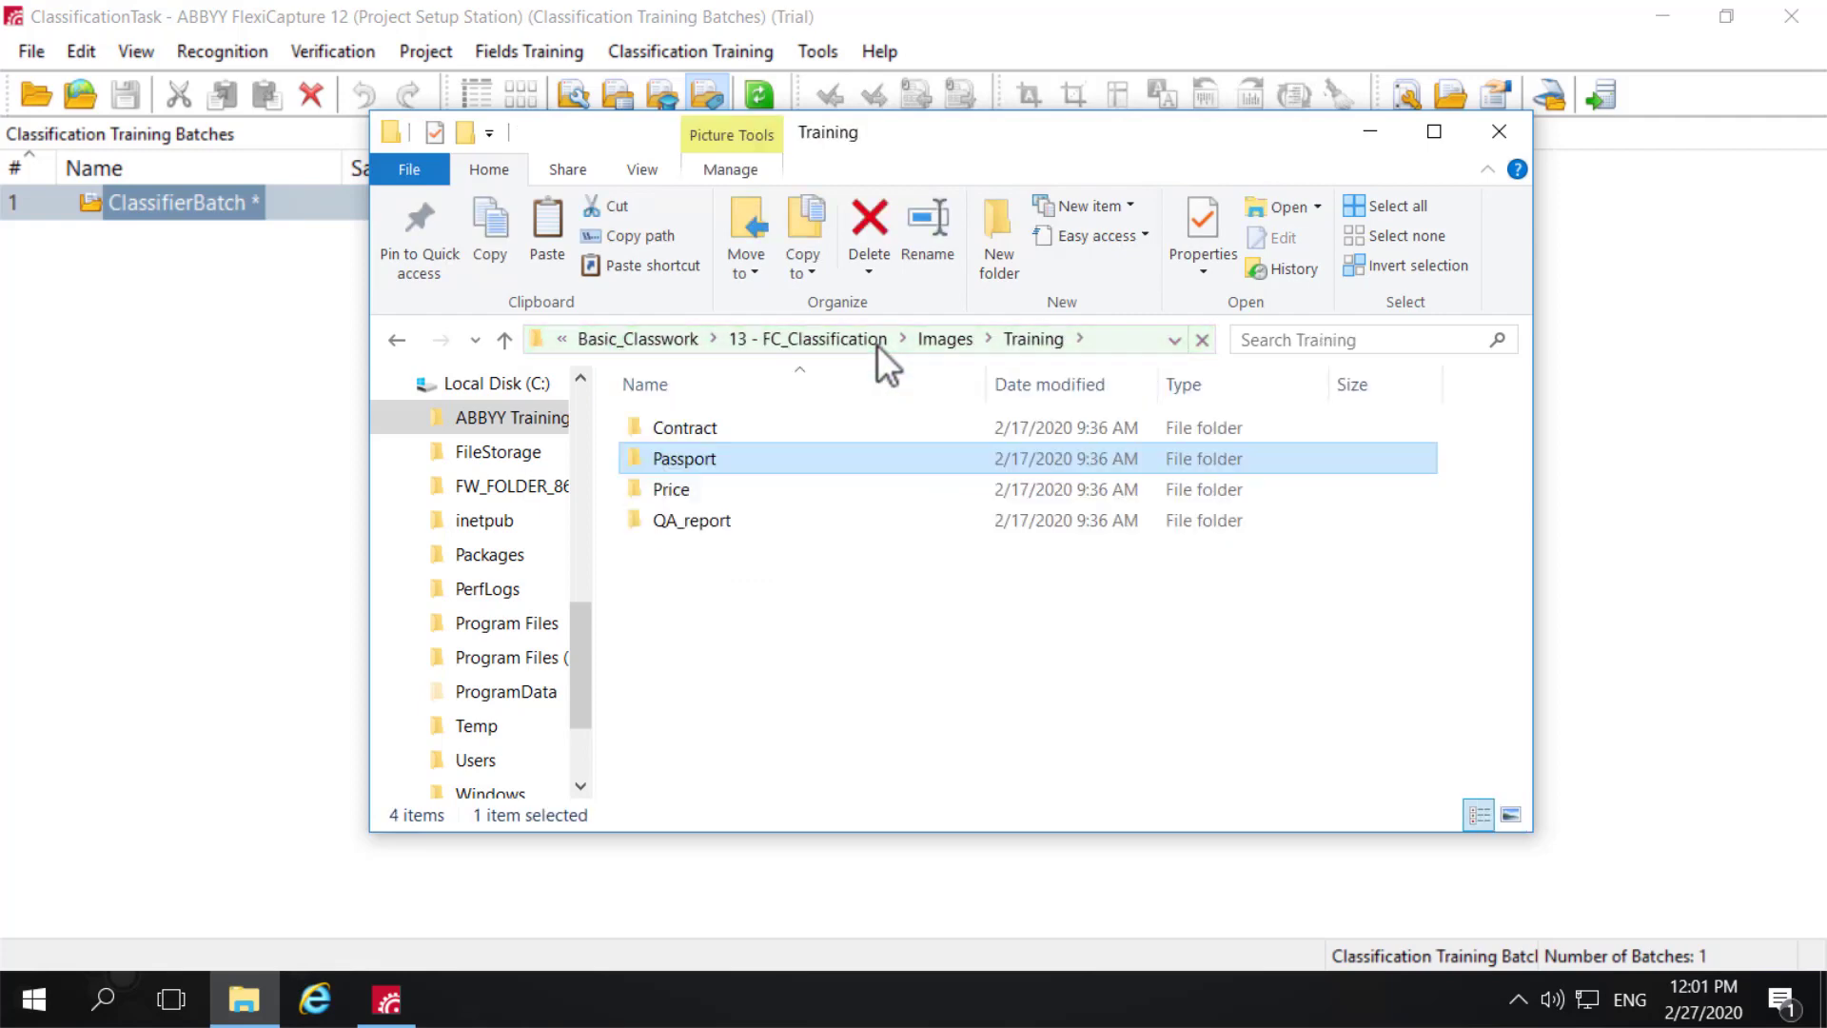
double_click(681, 488)
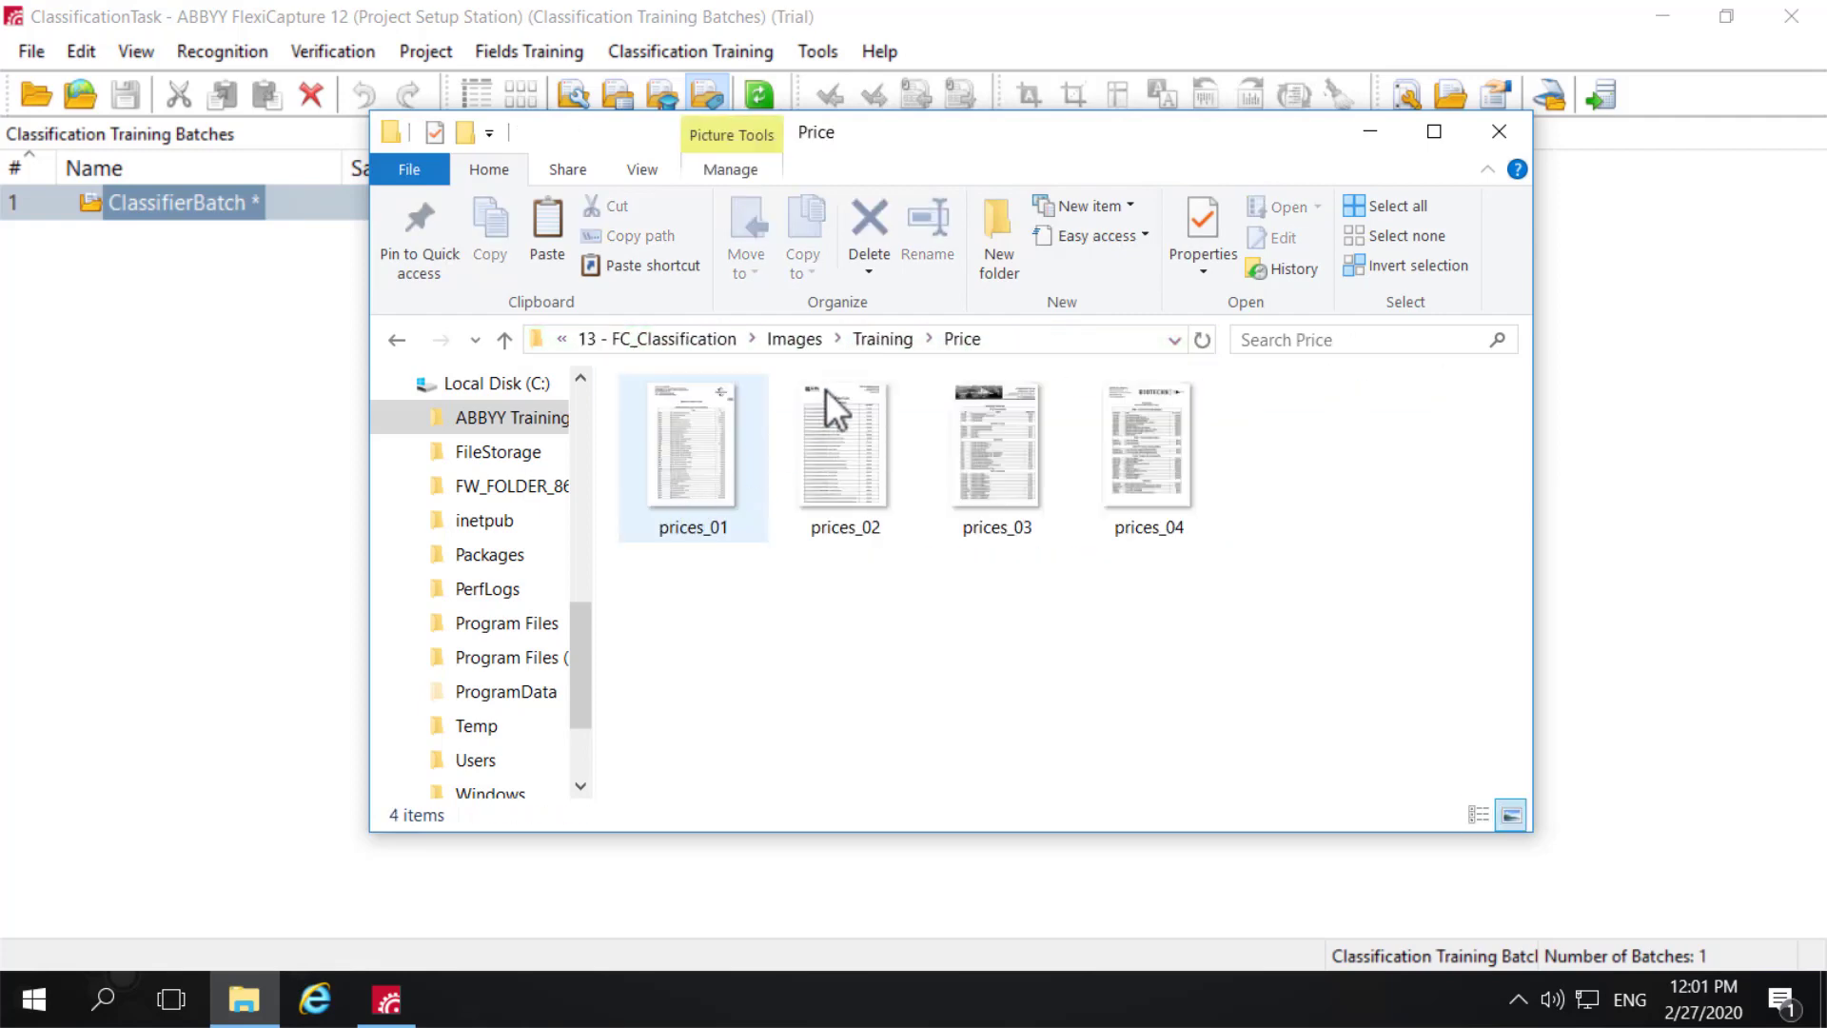
left_click(807, 339)
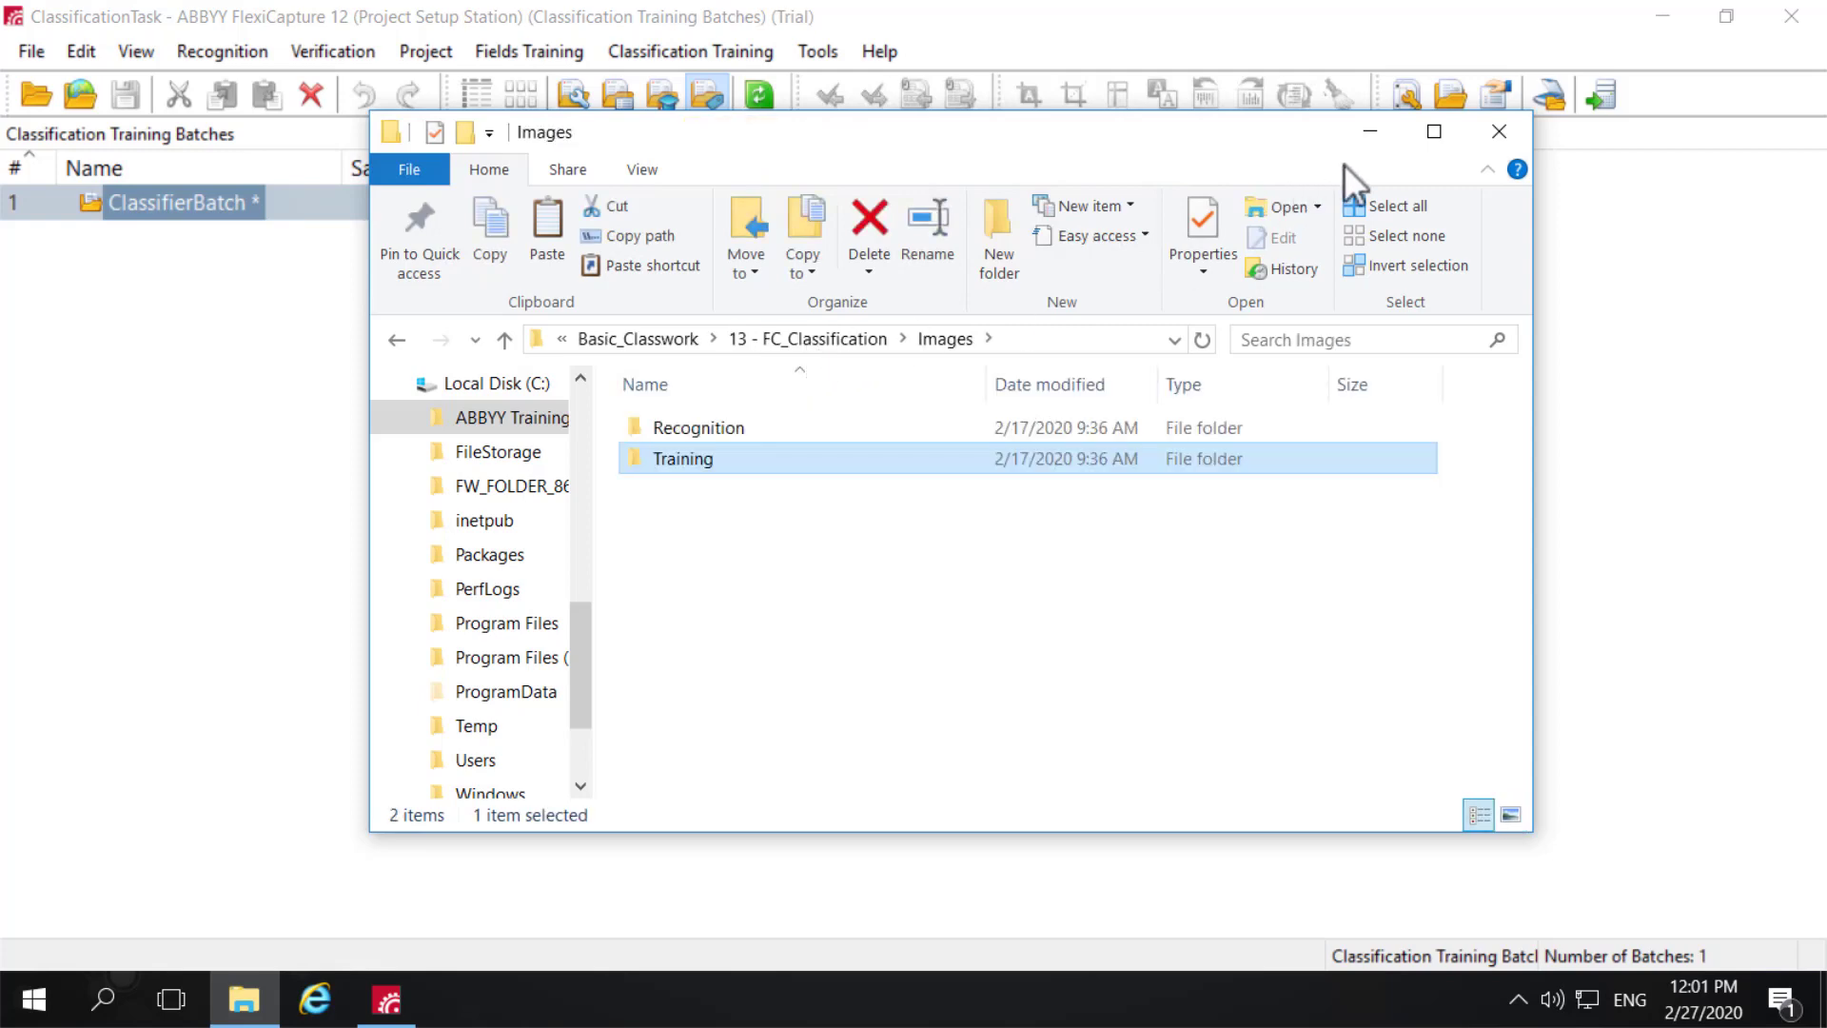
left_click(1499, 134)
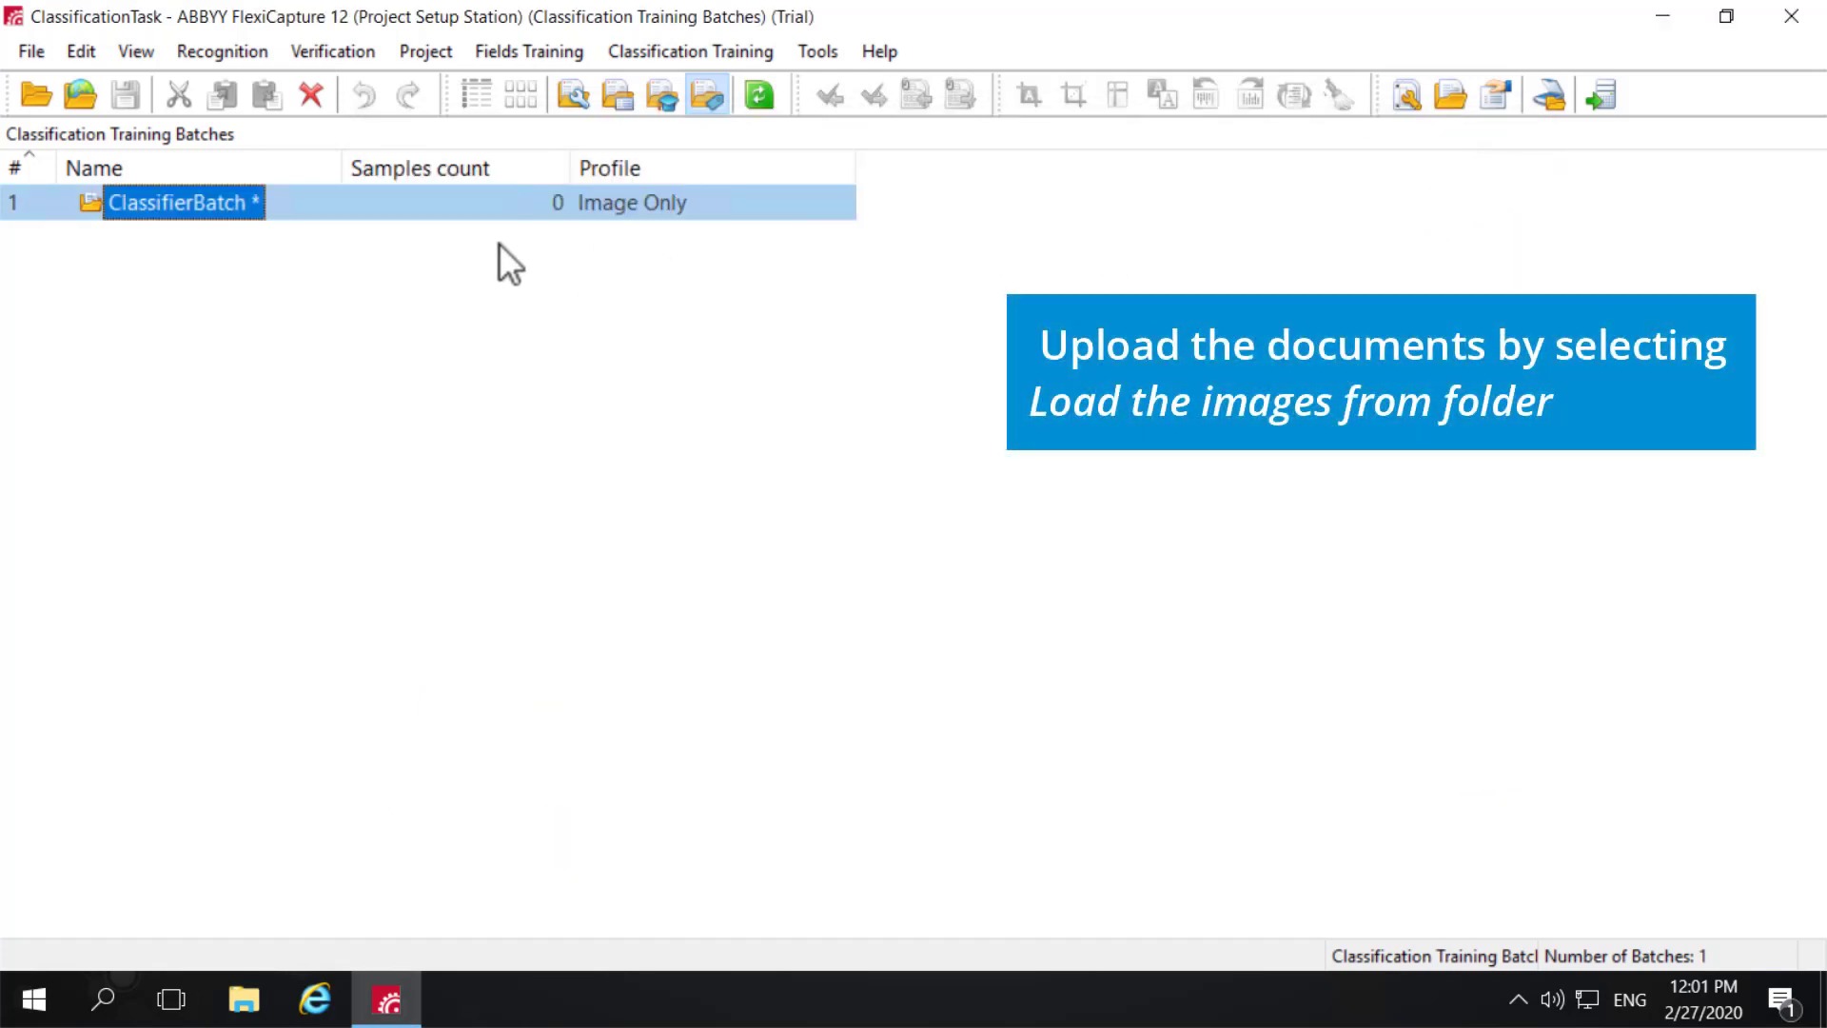
- Open ClassifierBatch and load the images from C:\ABBYY Training\Basic_Classwork\13 - FC_Classification\Images\Training
double_click(226, 204)
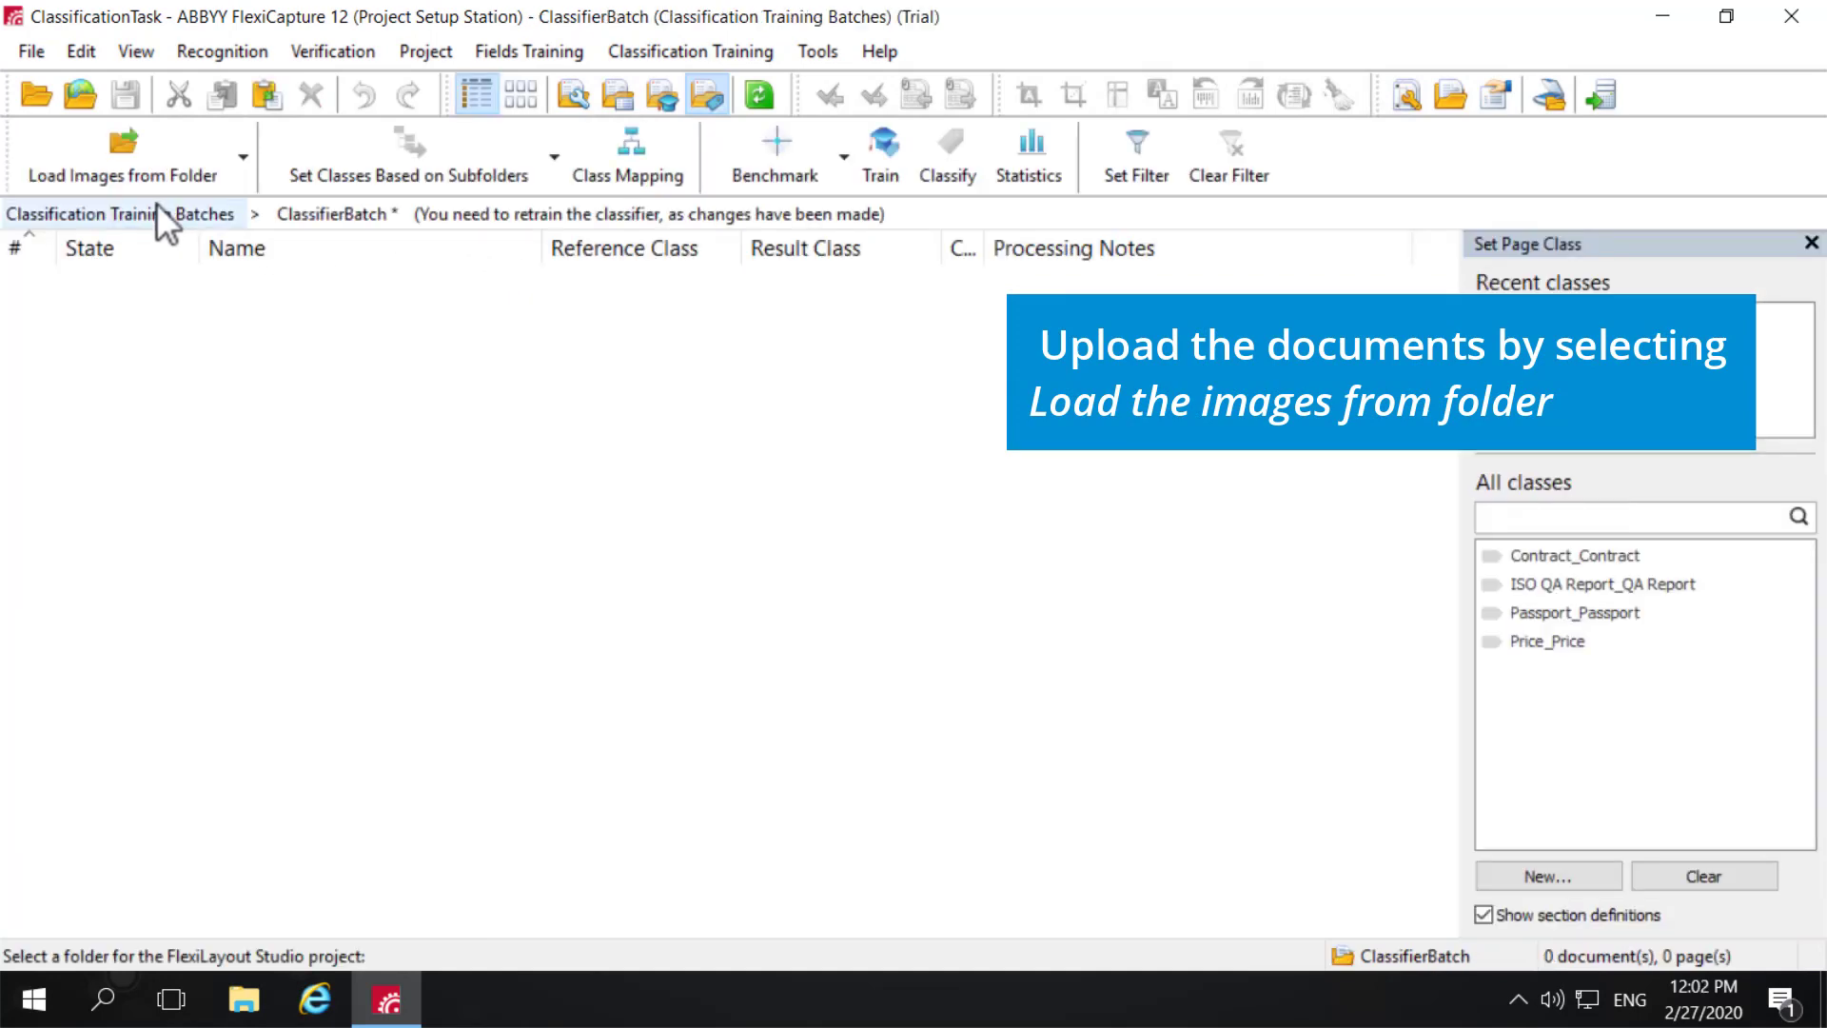
left_click(135, 150)
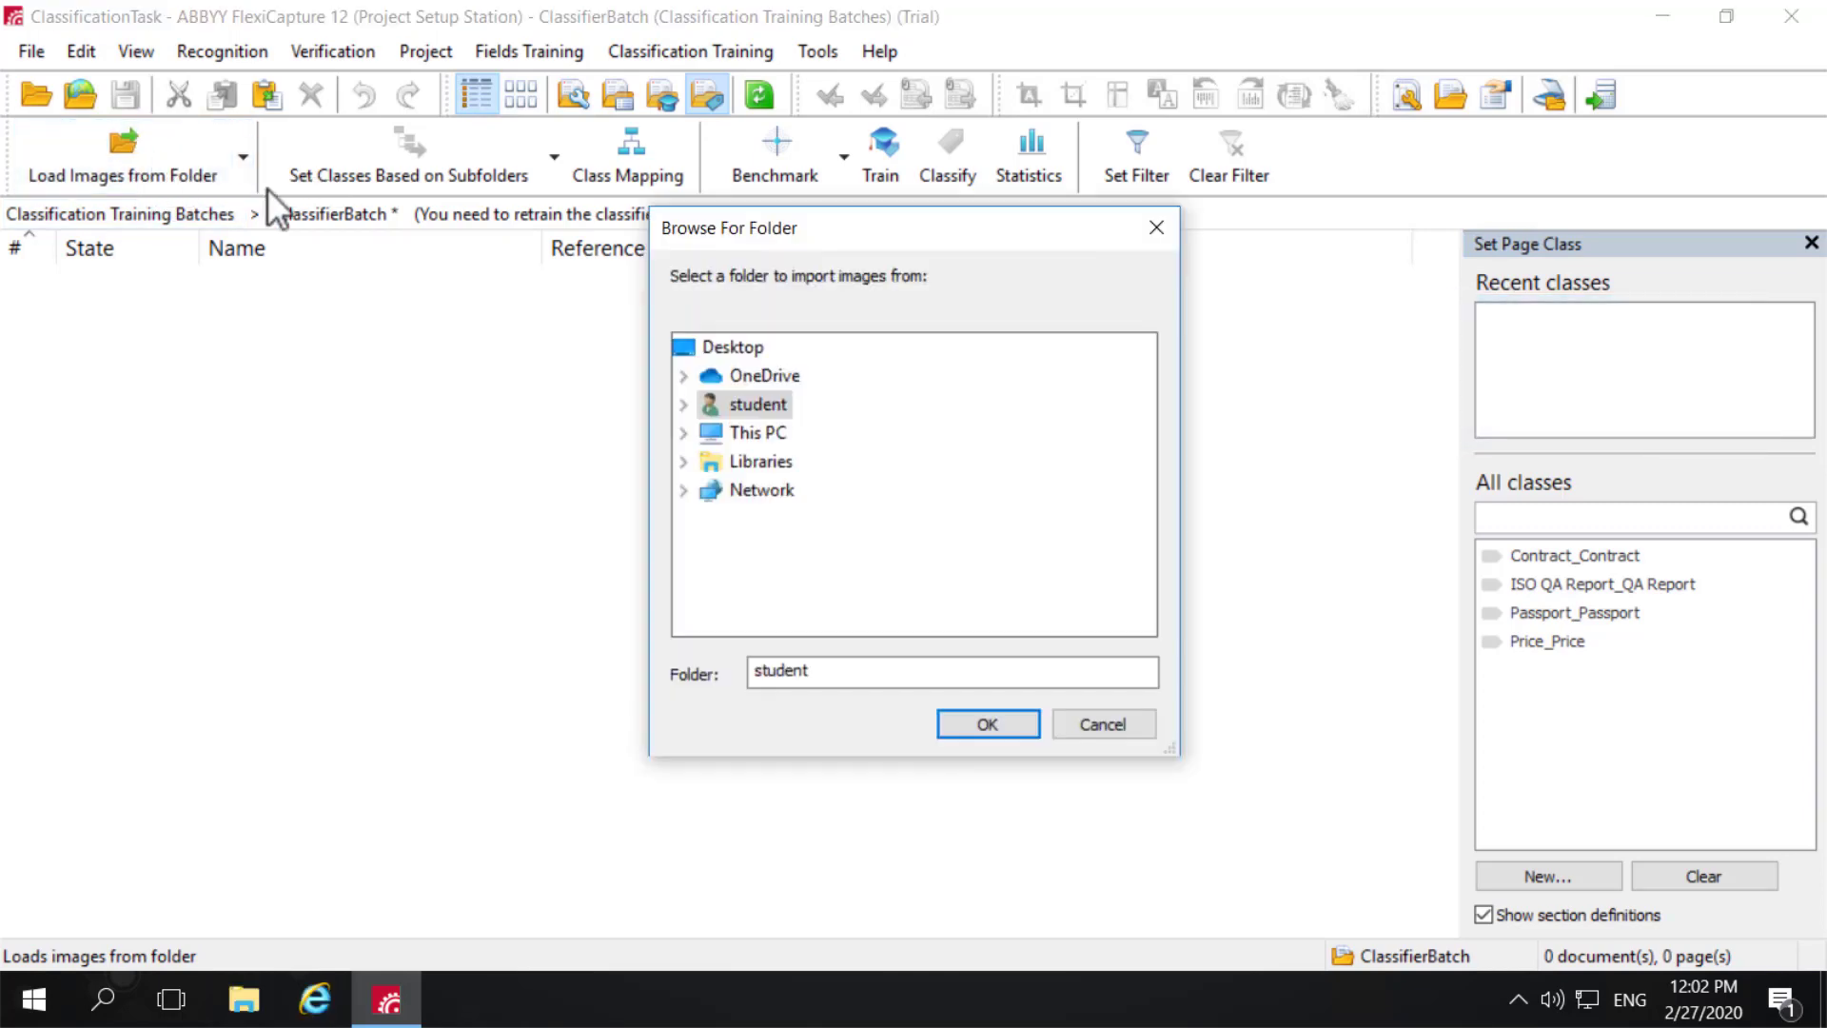
left_click(779, 433)
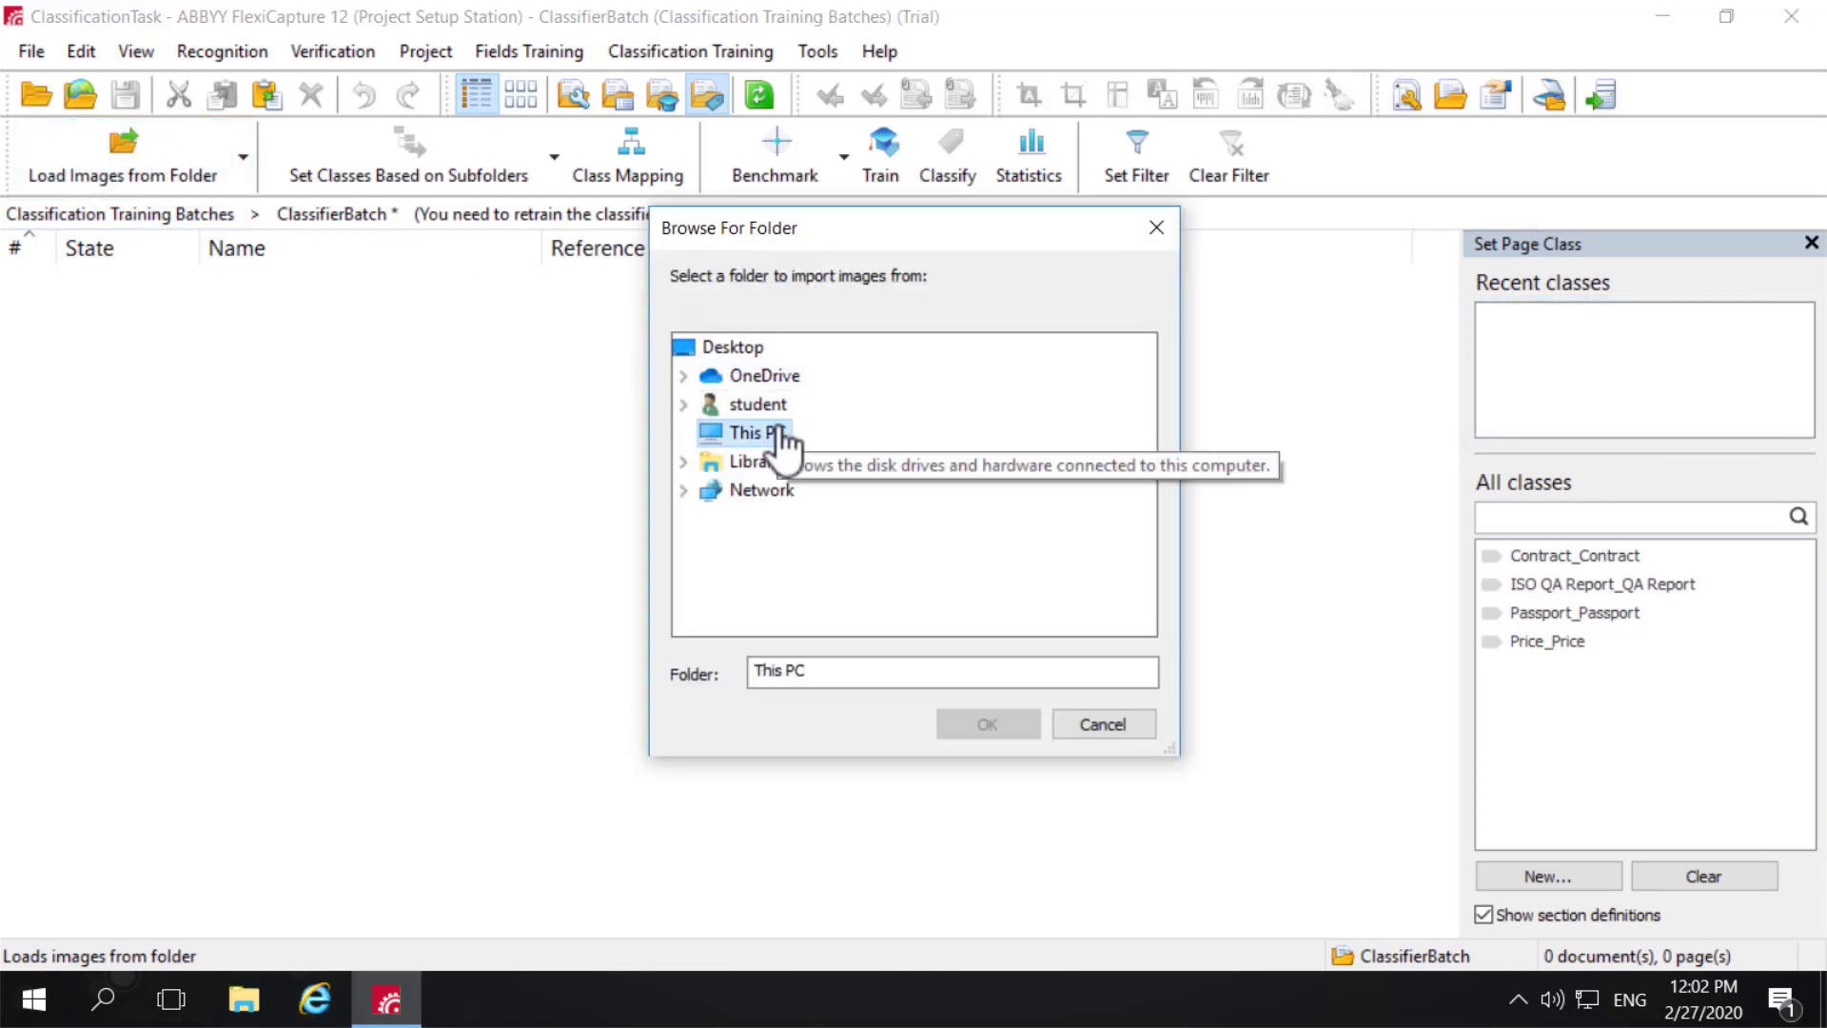
double_click(778, 433)
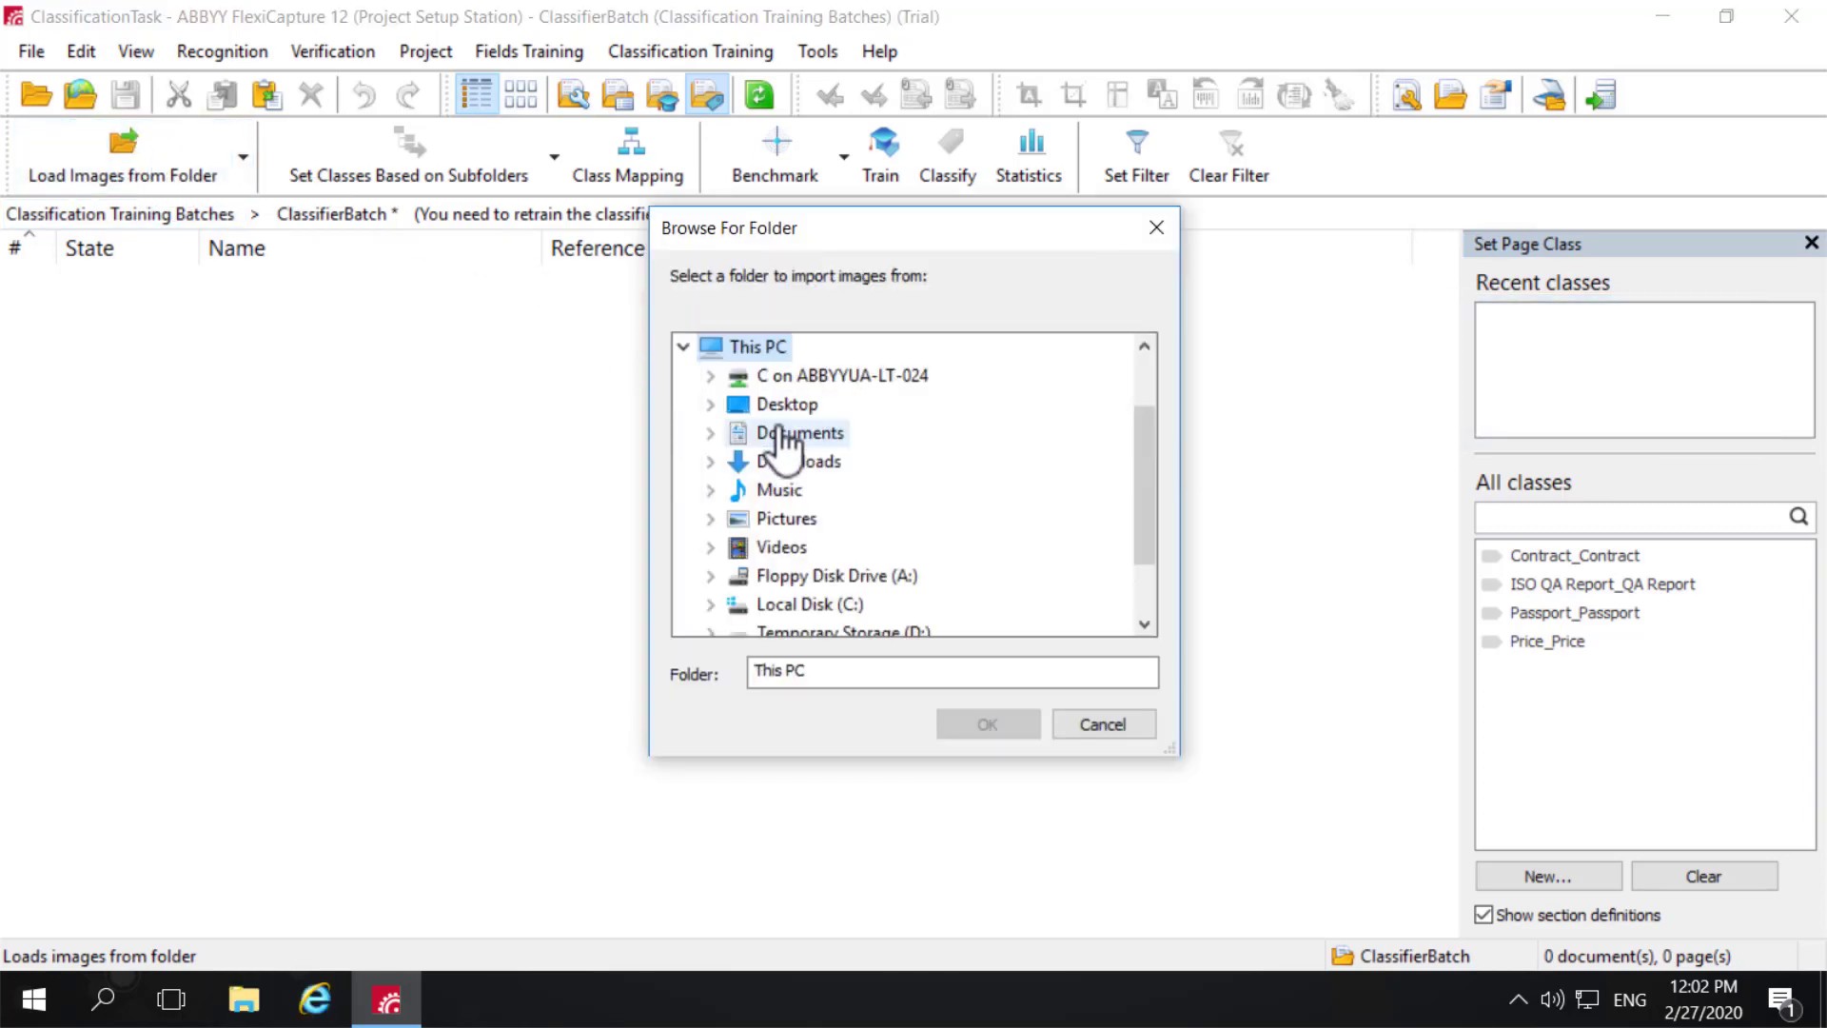
double_click(840, 614)
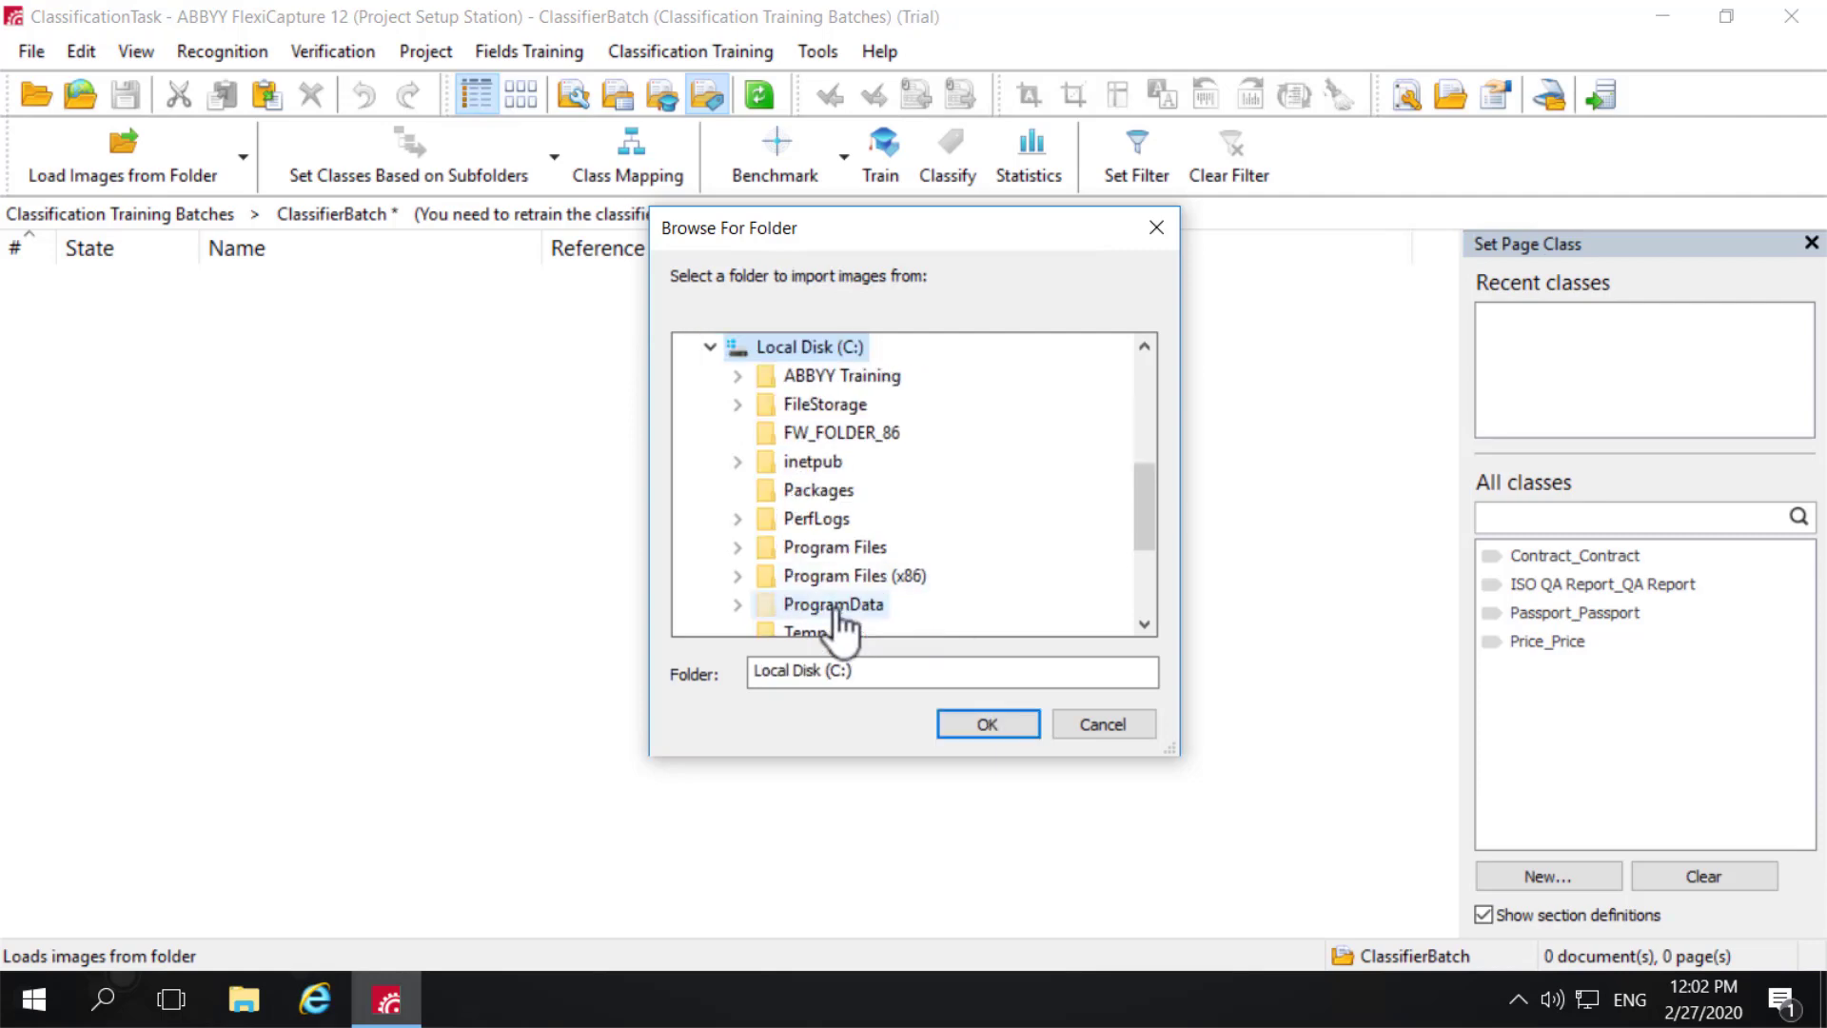
double_click(883, 376)
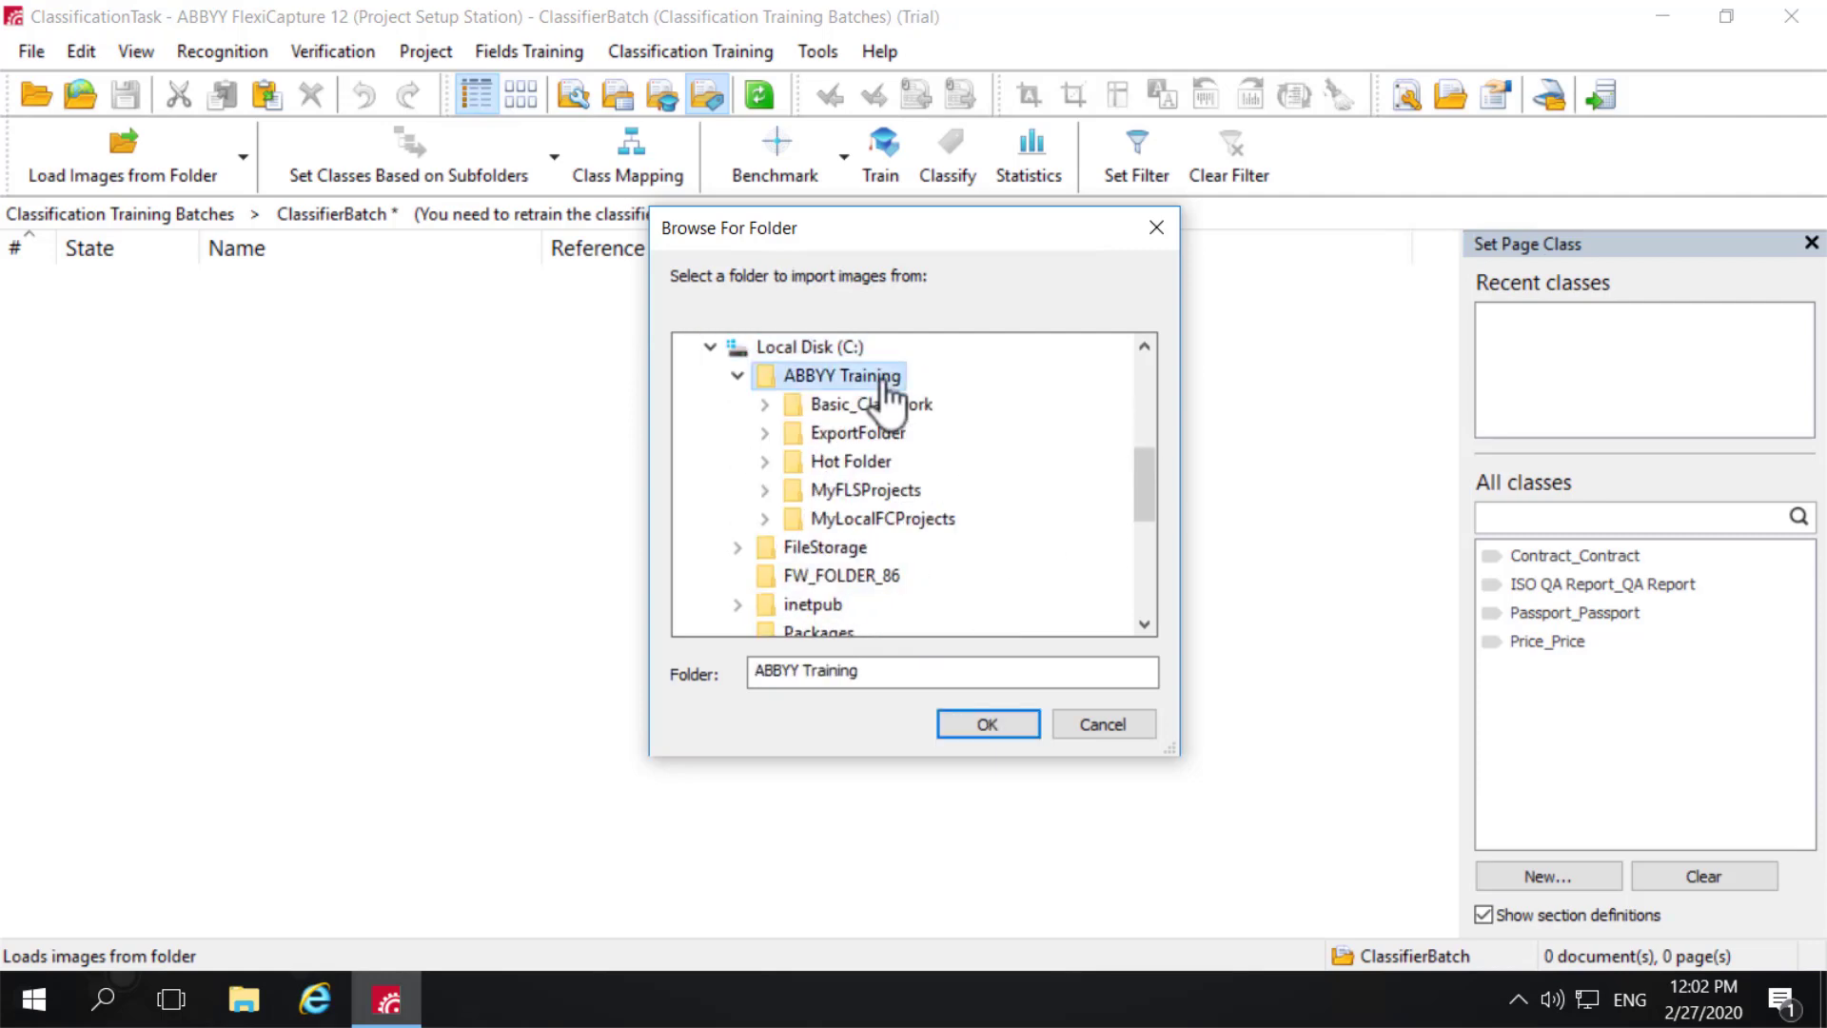
double_click(890, 404)
scroll(902, 523, "down", 1)
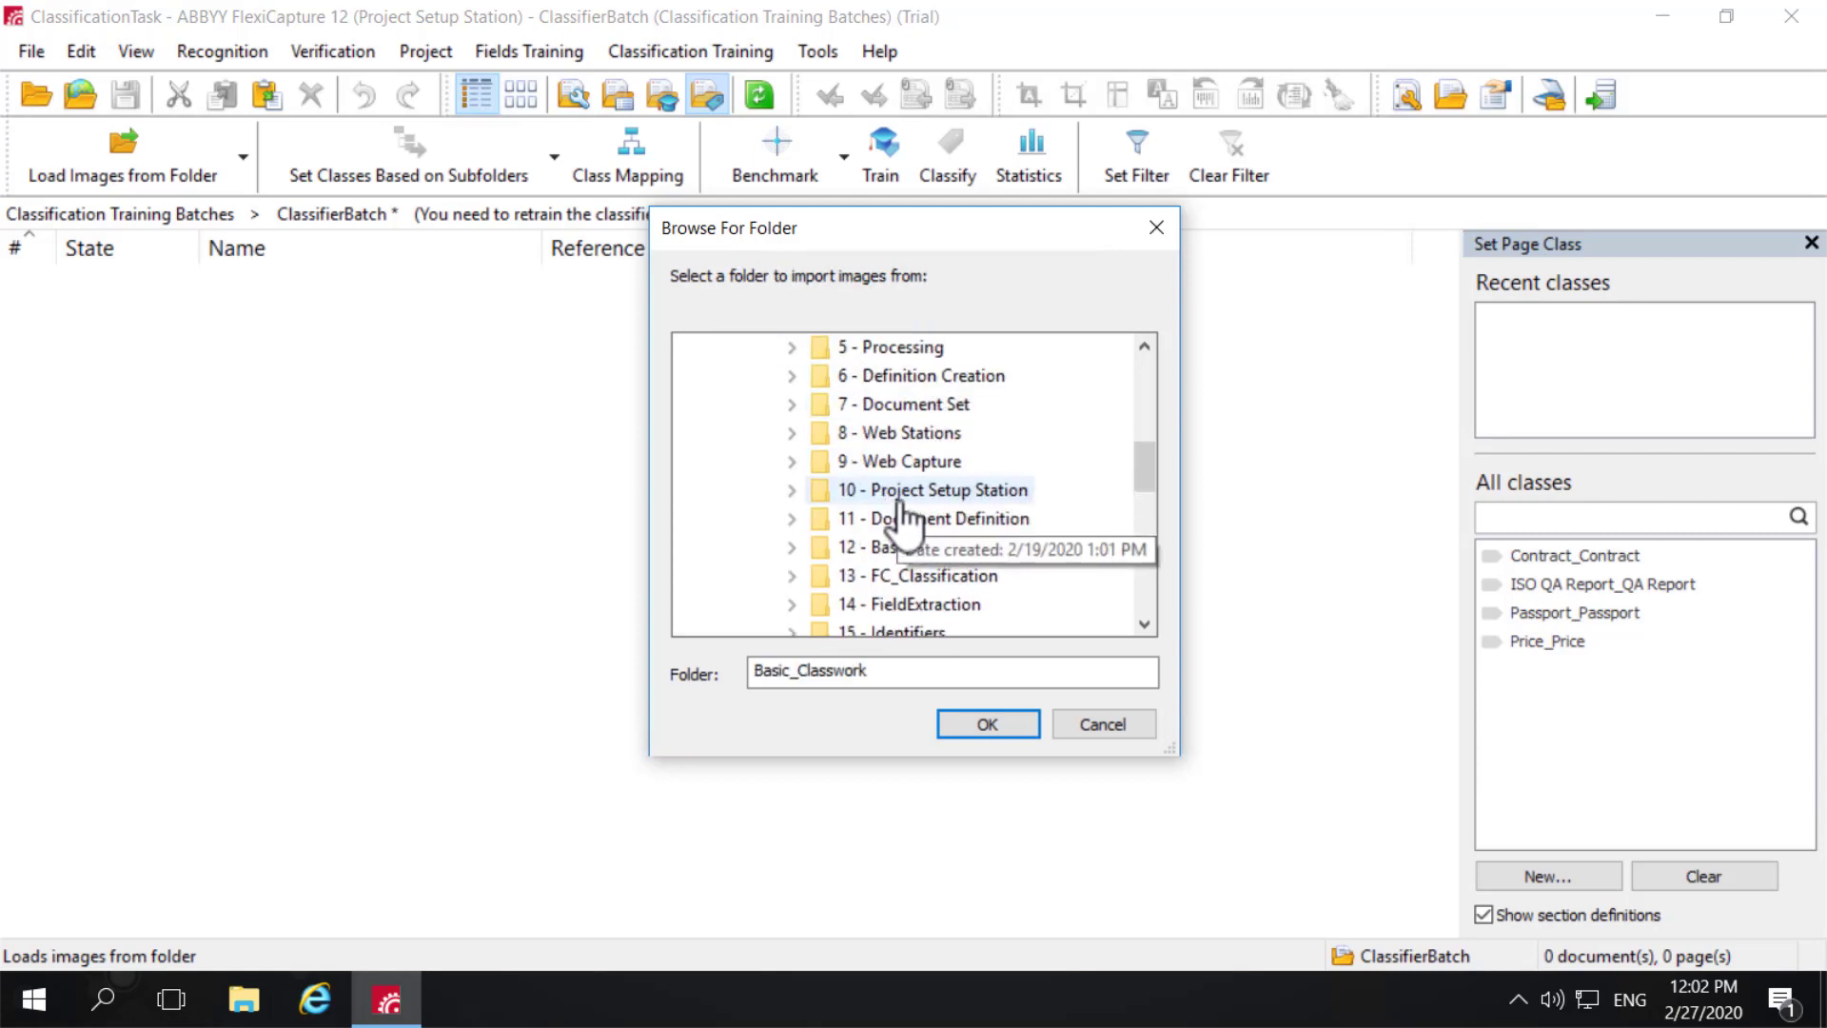
double_click(939, 575)
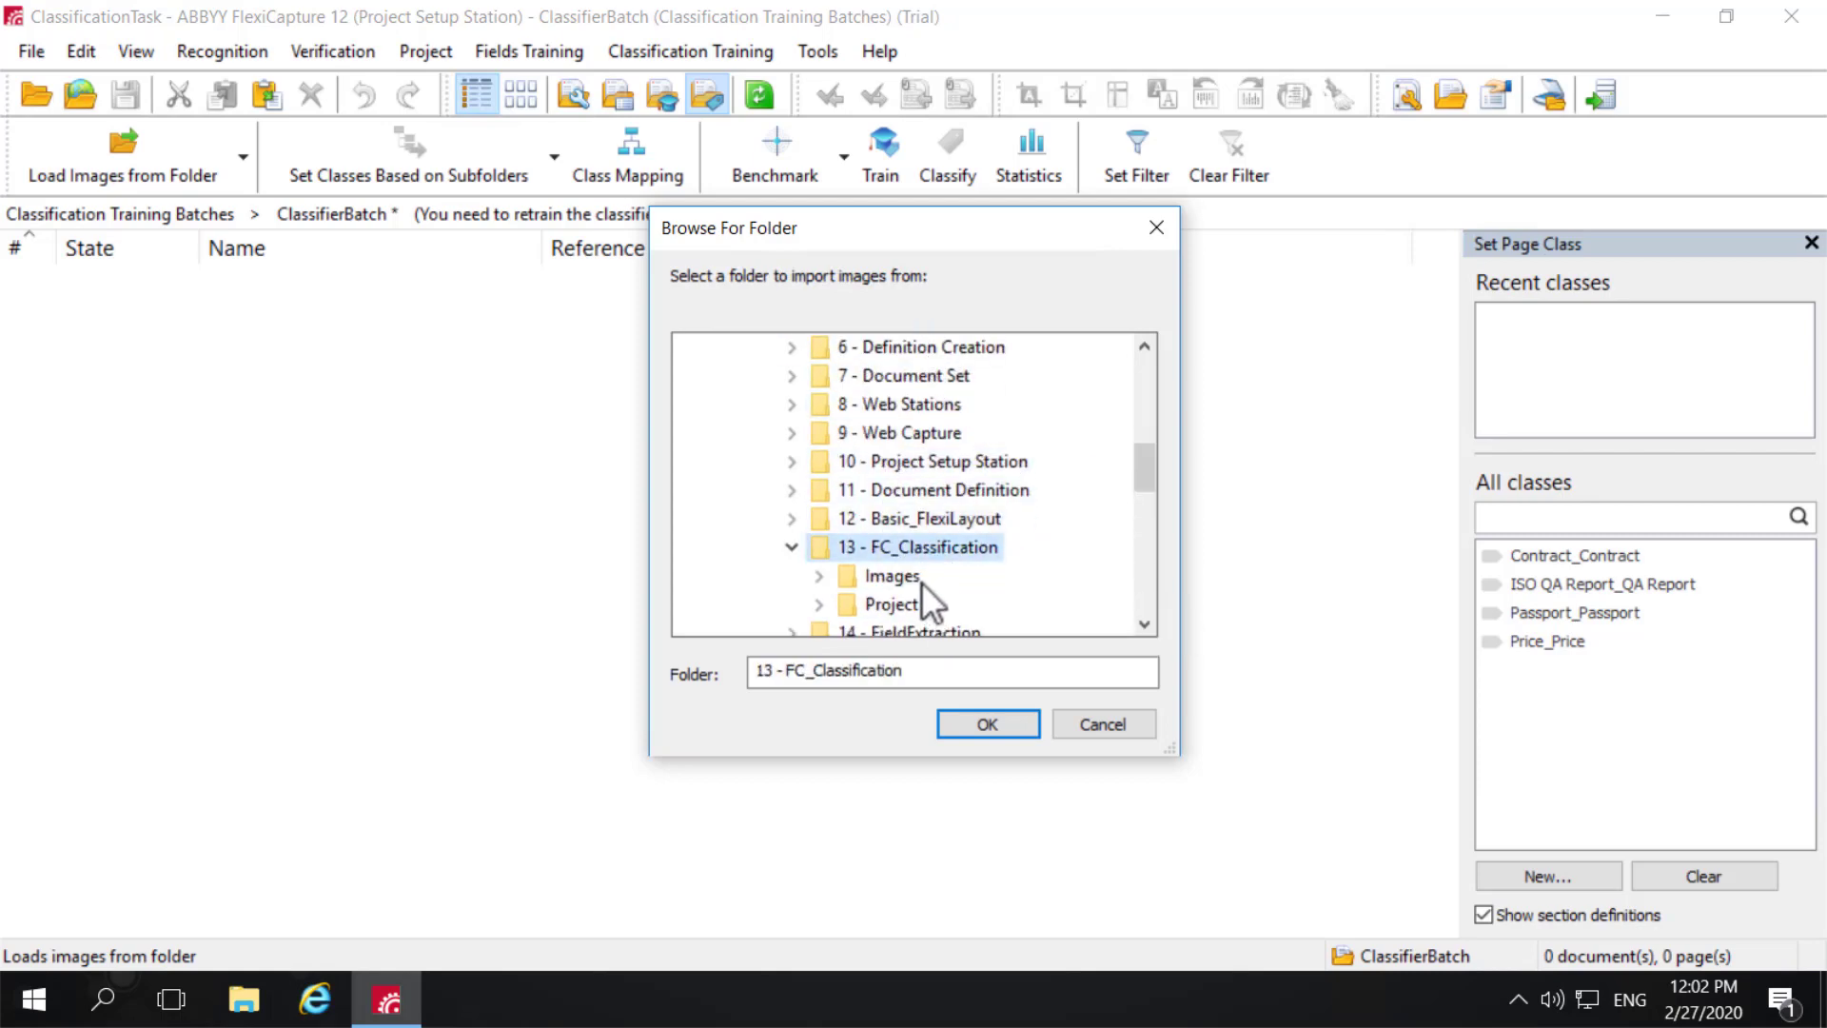
double_click(919, 578)
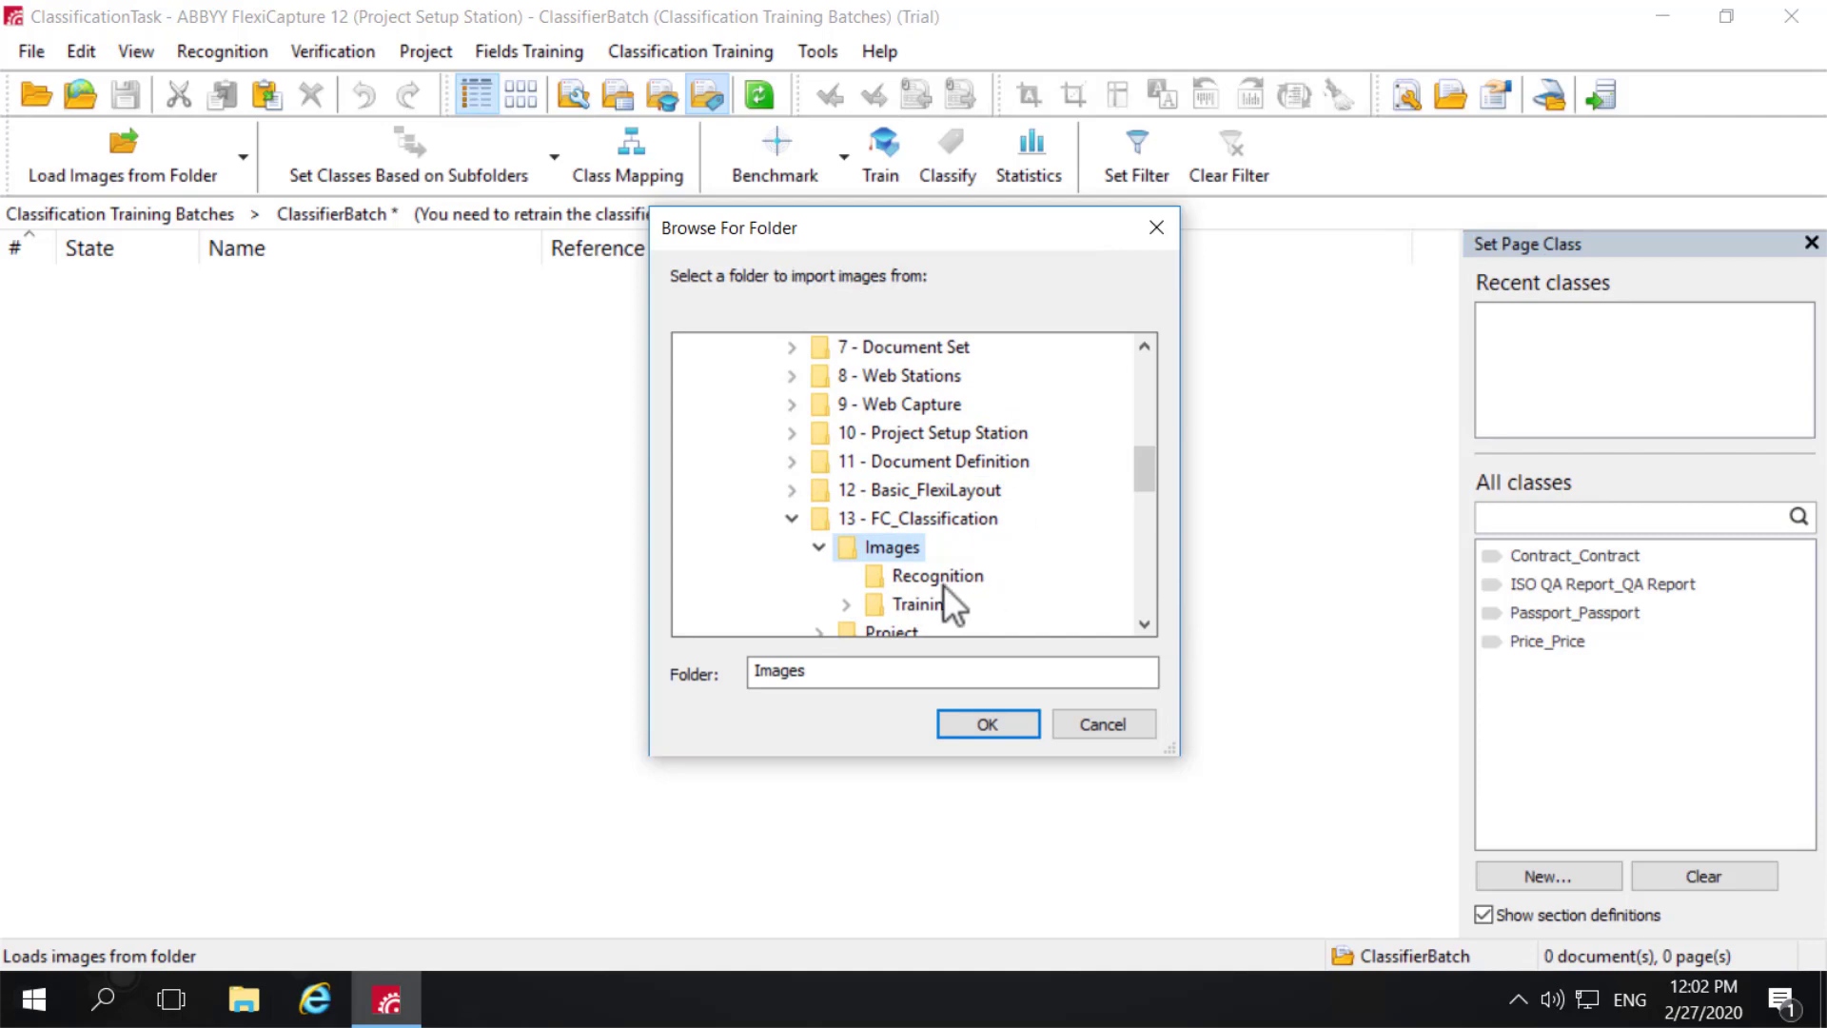
double_click(923, 608)
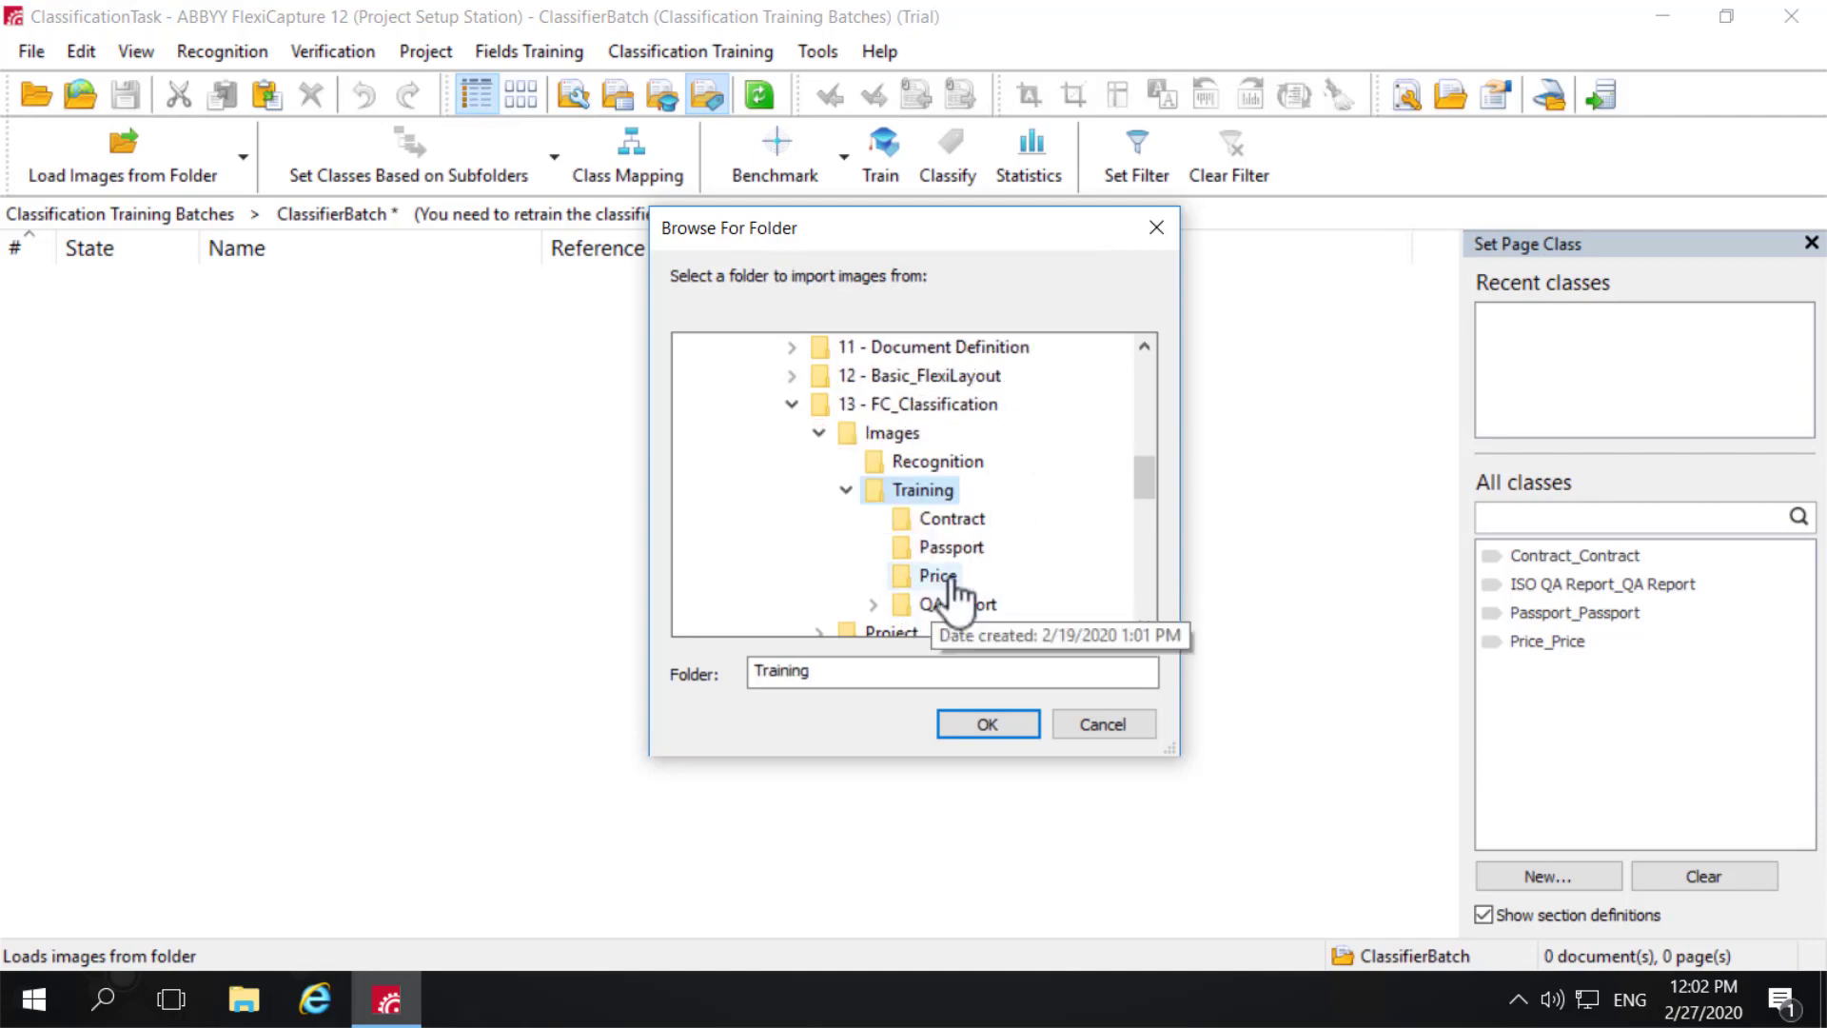
left_click(988, 724)
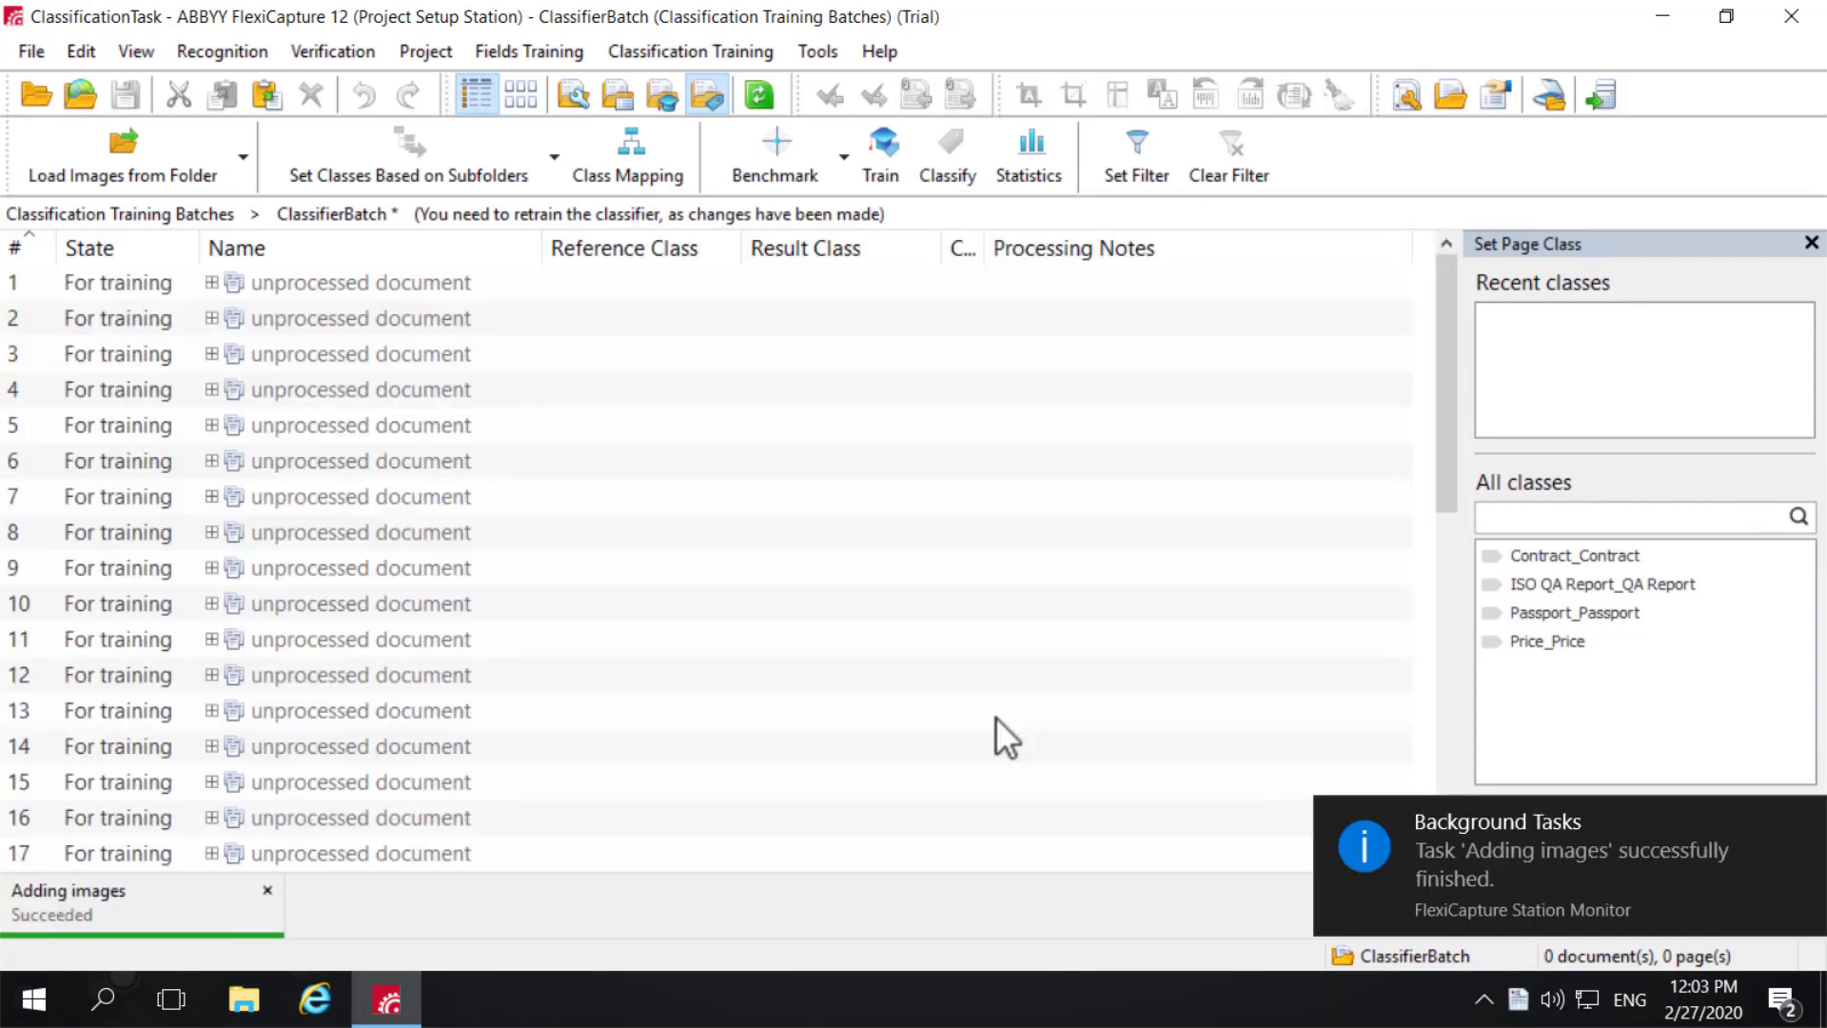
left_click(1811, 841)
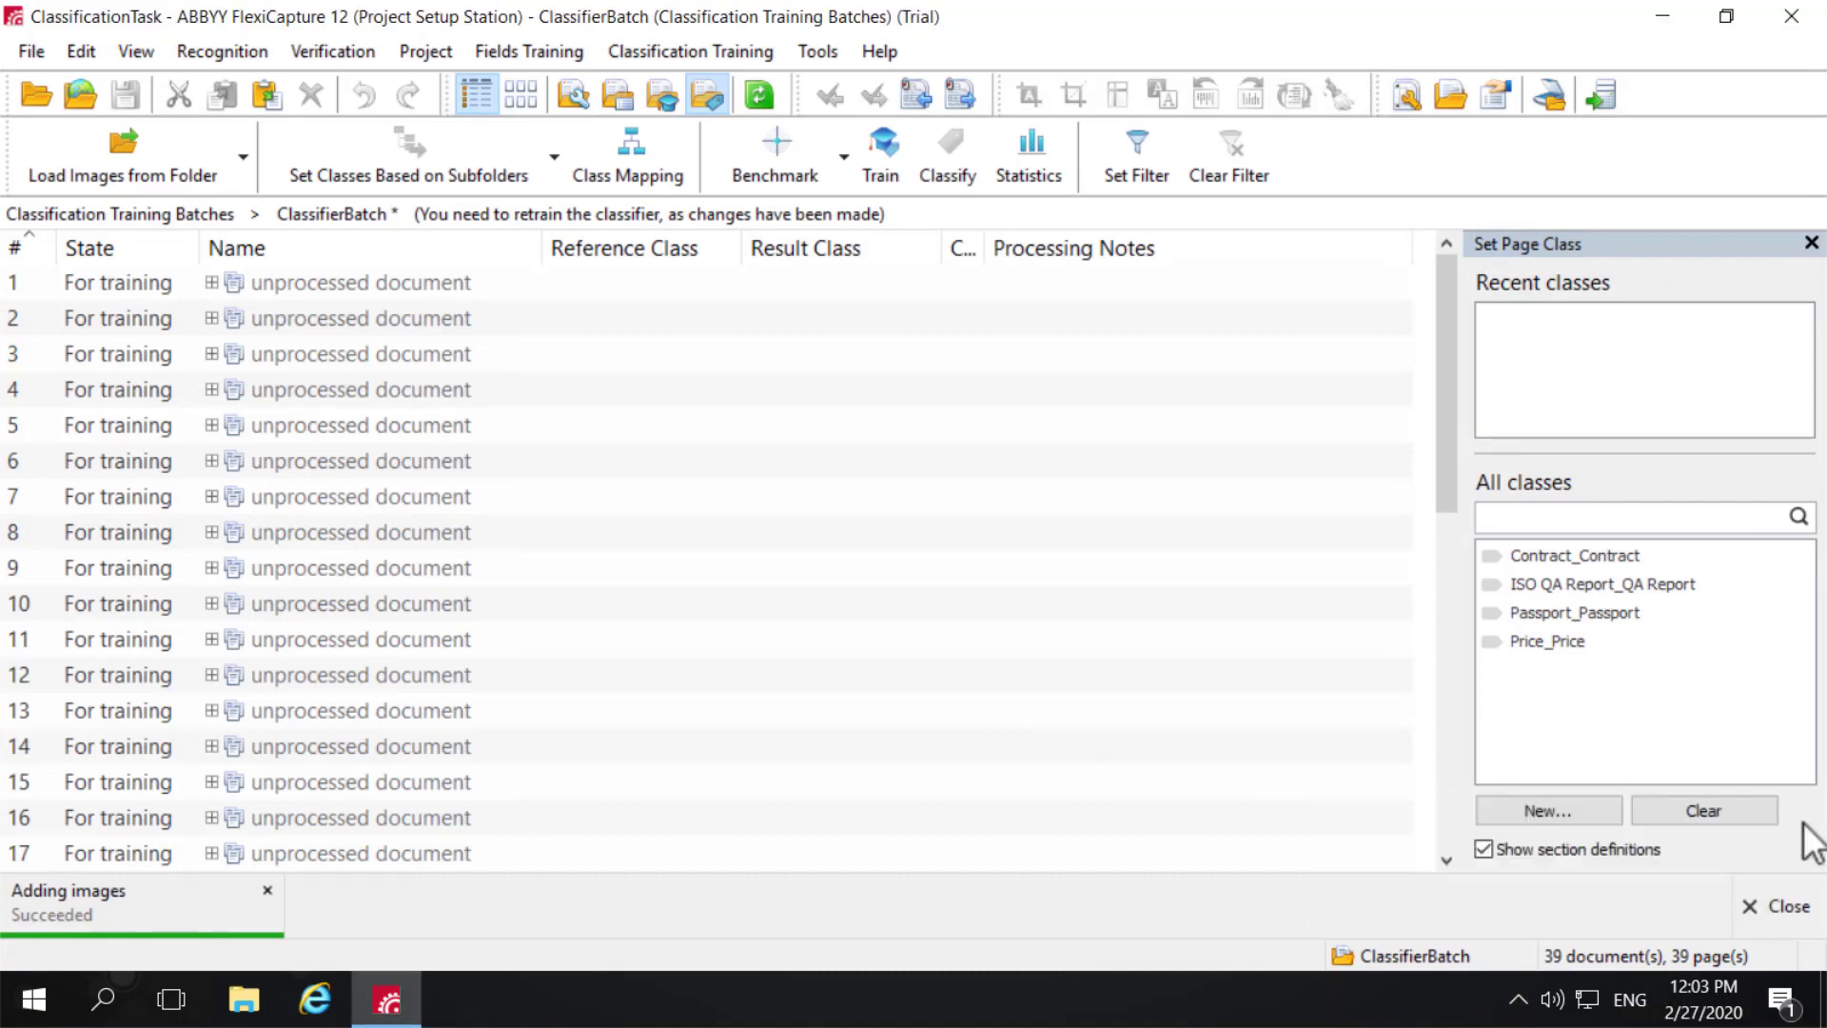
- Select all documents in the batch and set their classes based on subfolder name
left_click(373, 531)
key("ctrl+a")
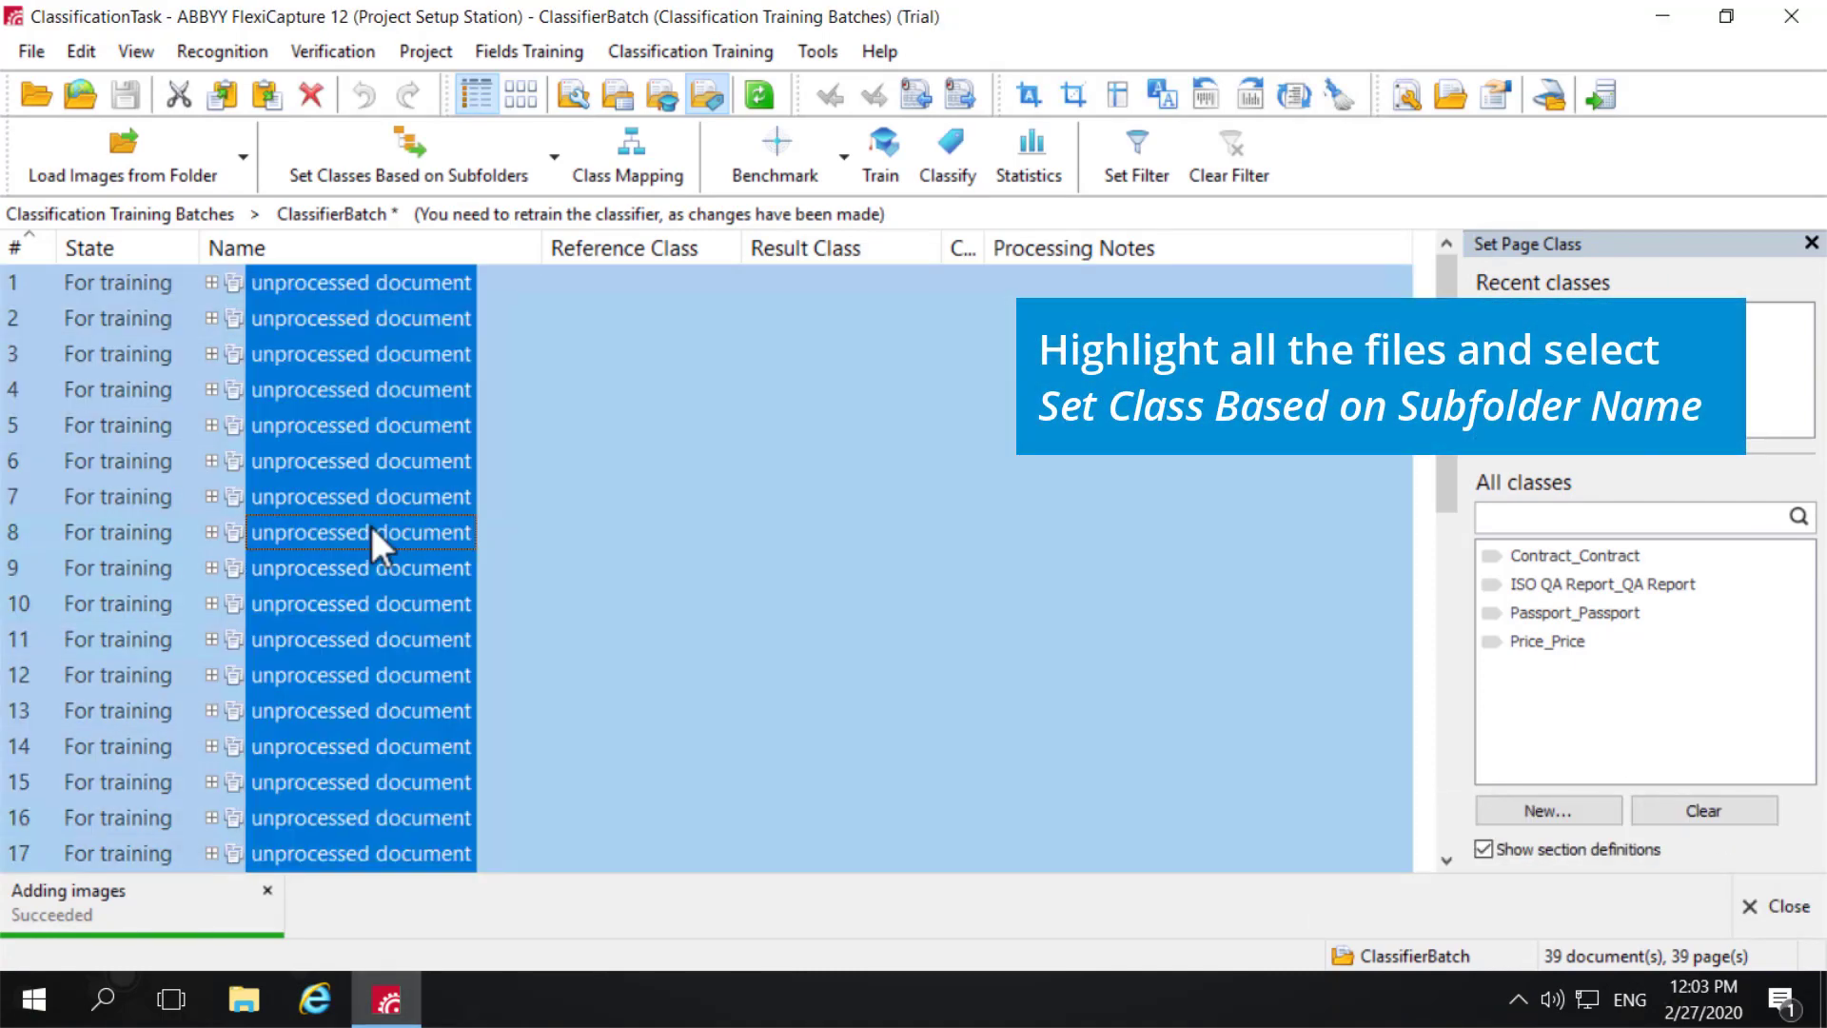
left_click(630, 54)
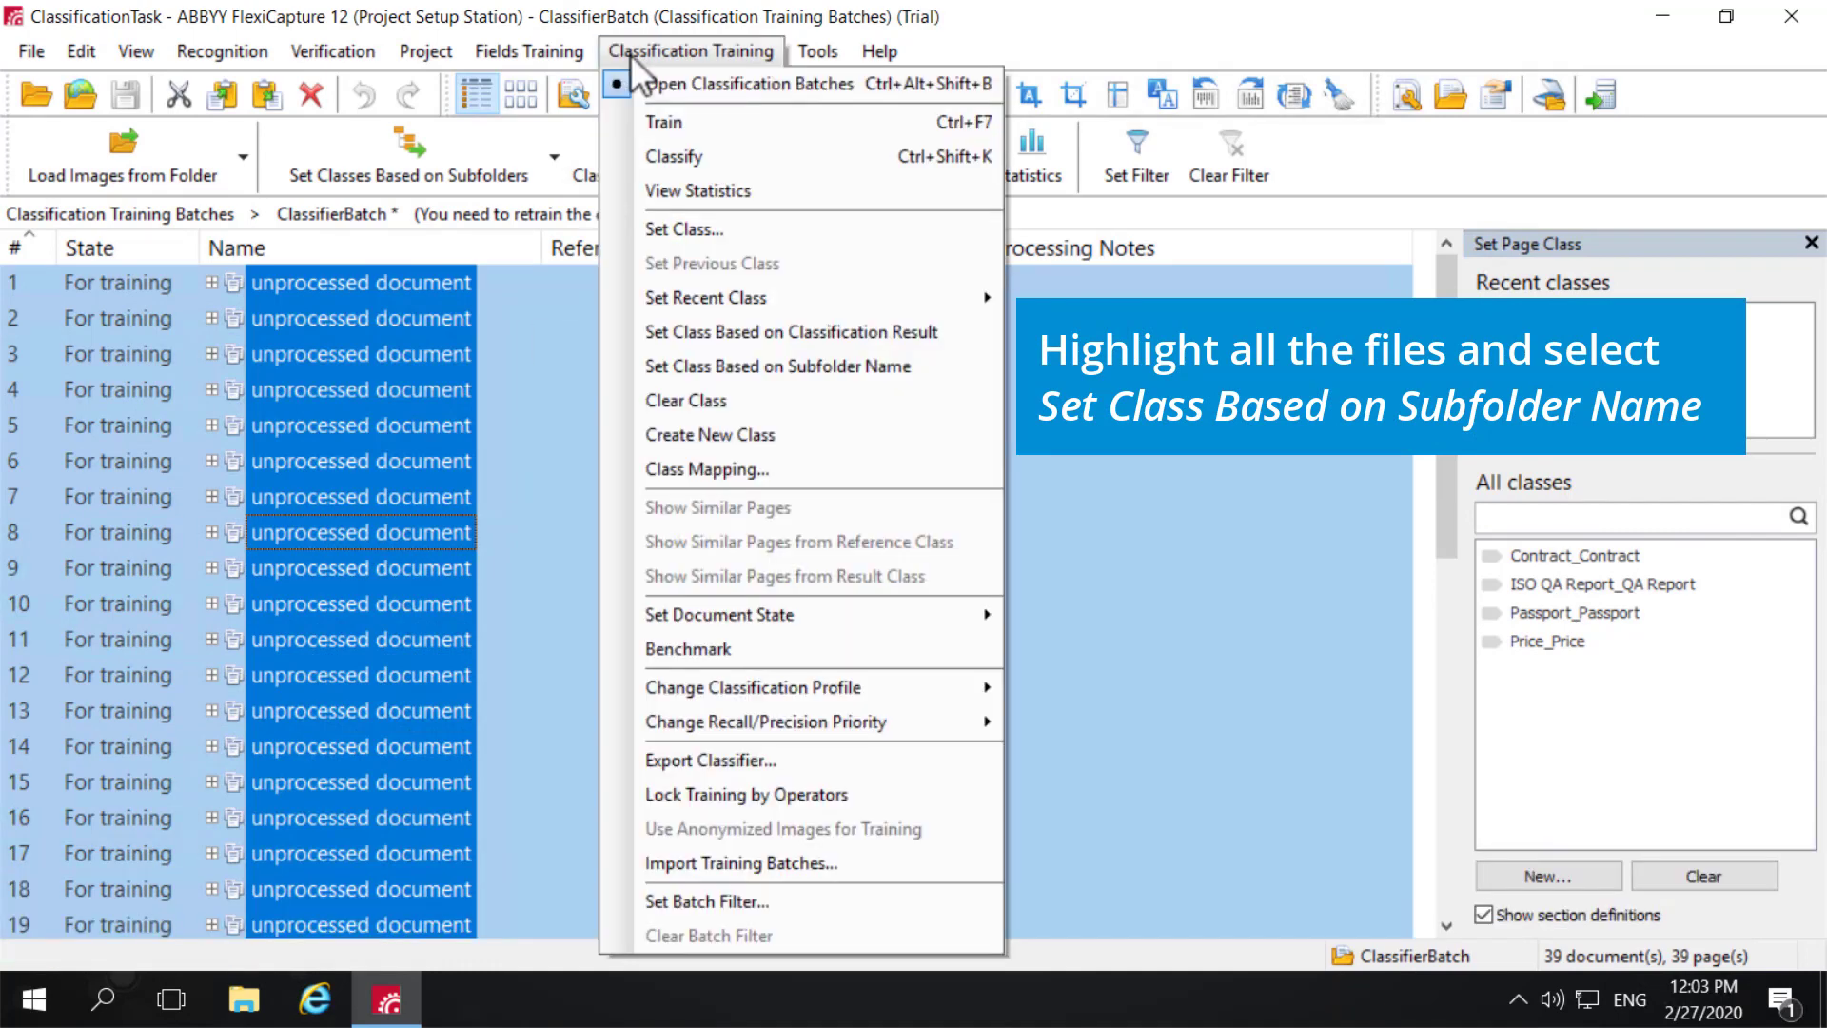
left_click(819, 366)
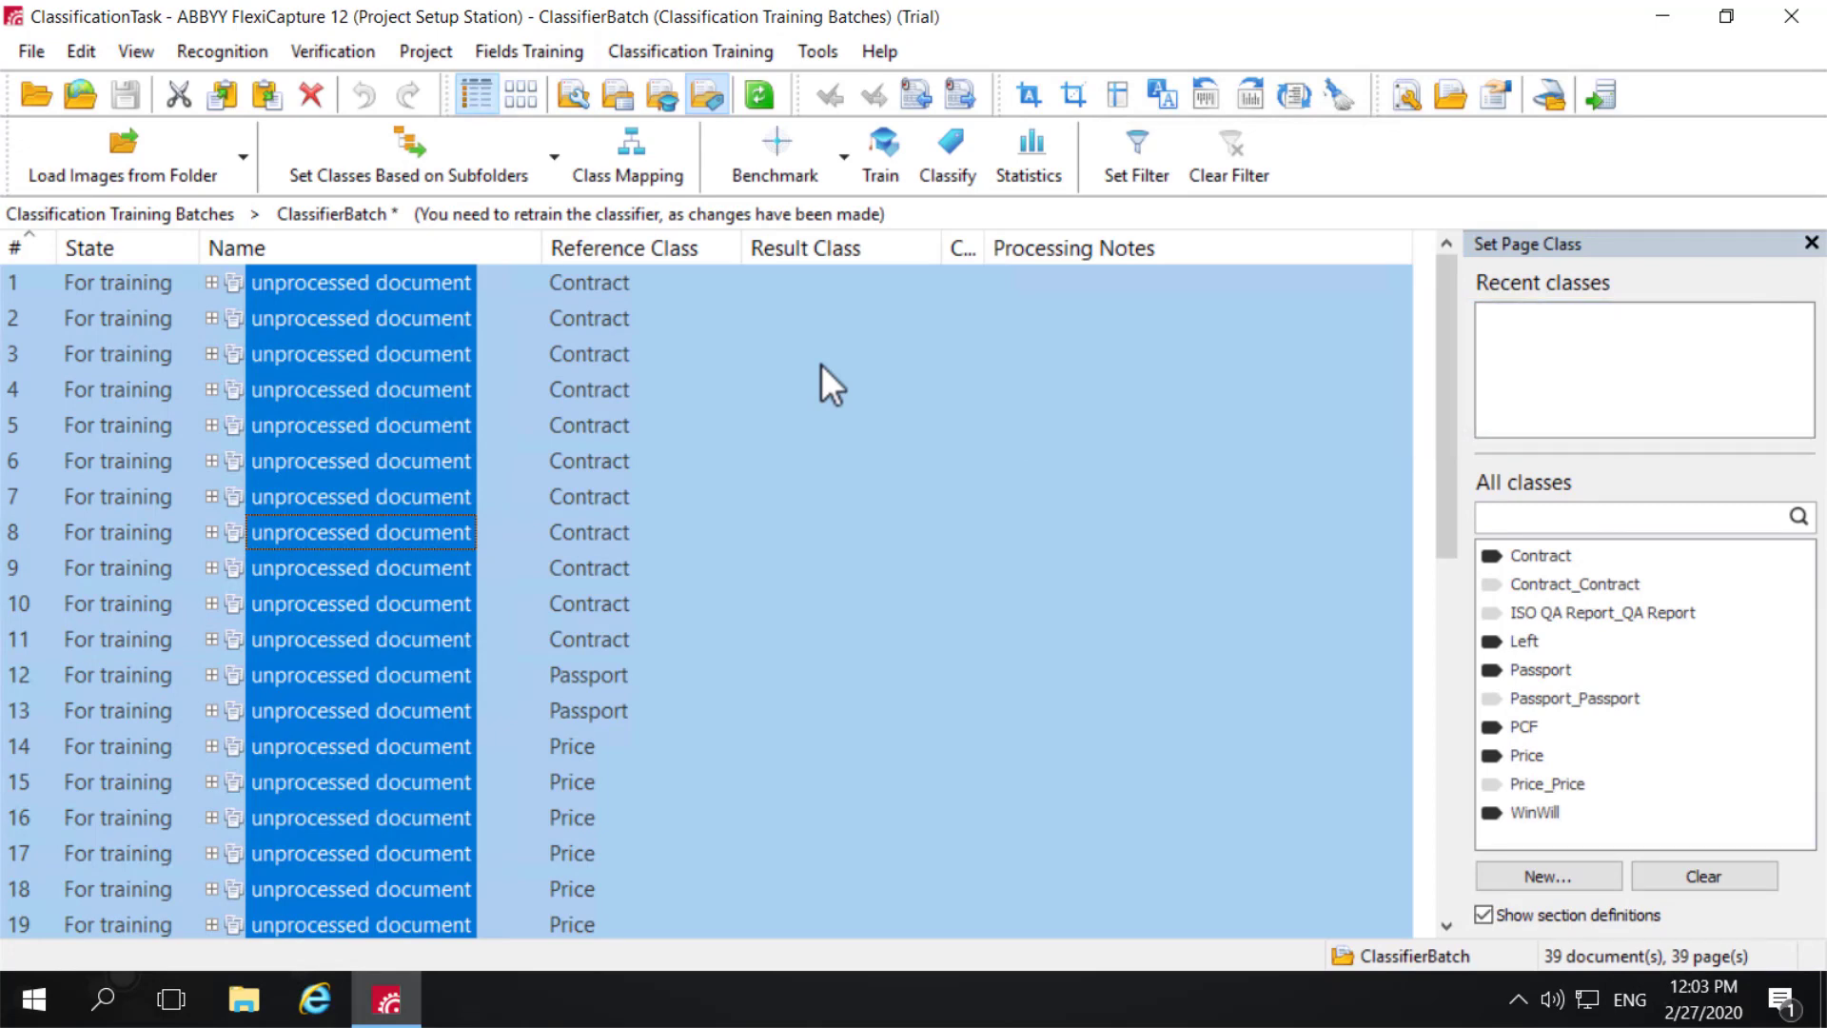
- Autocorrect the class mapping of Contract, Passport and Price by matching section names, without removing duplicates or links to deleted document sections
left_click(642, 145)
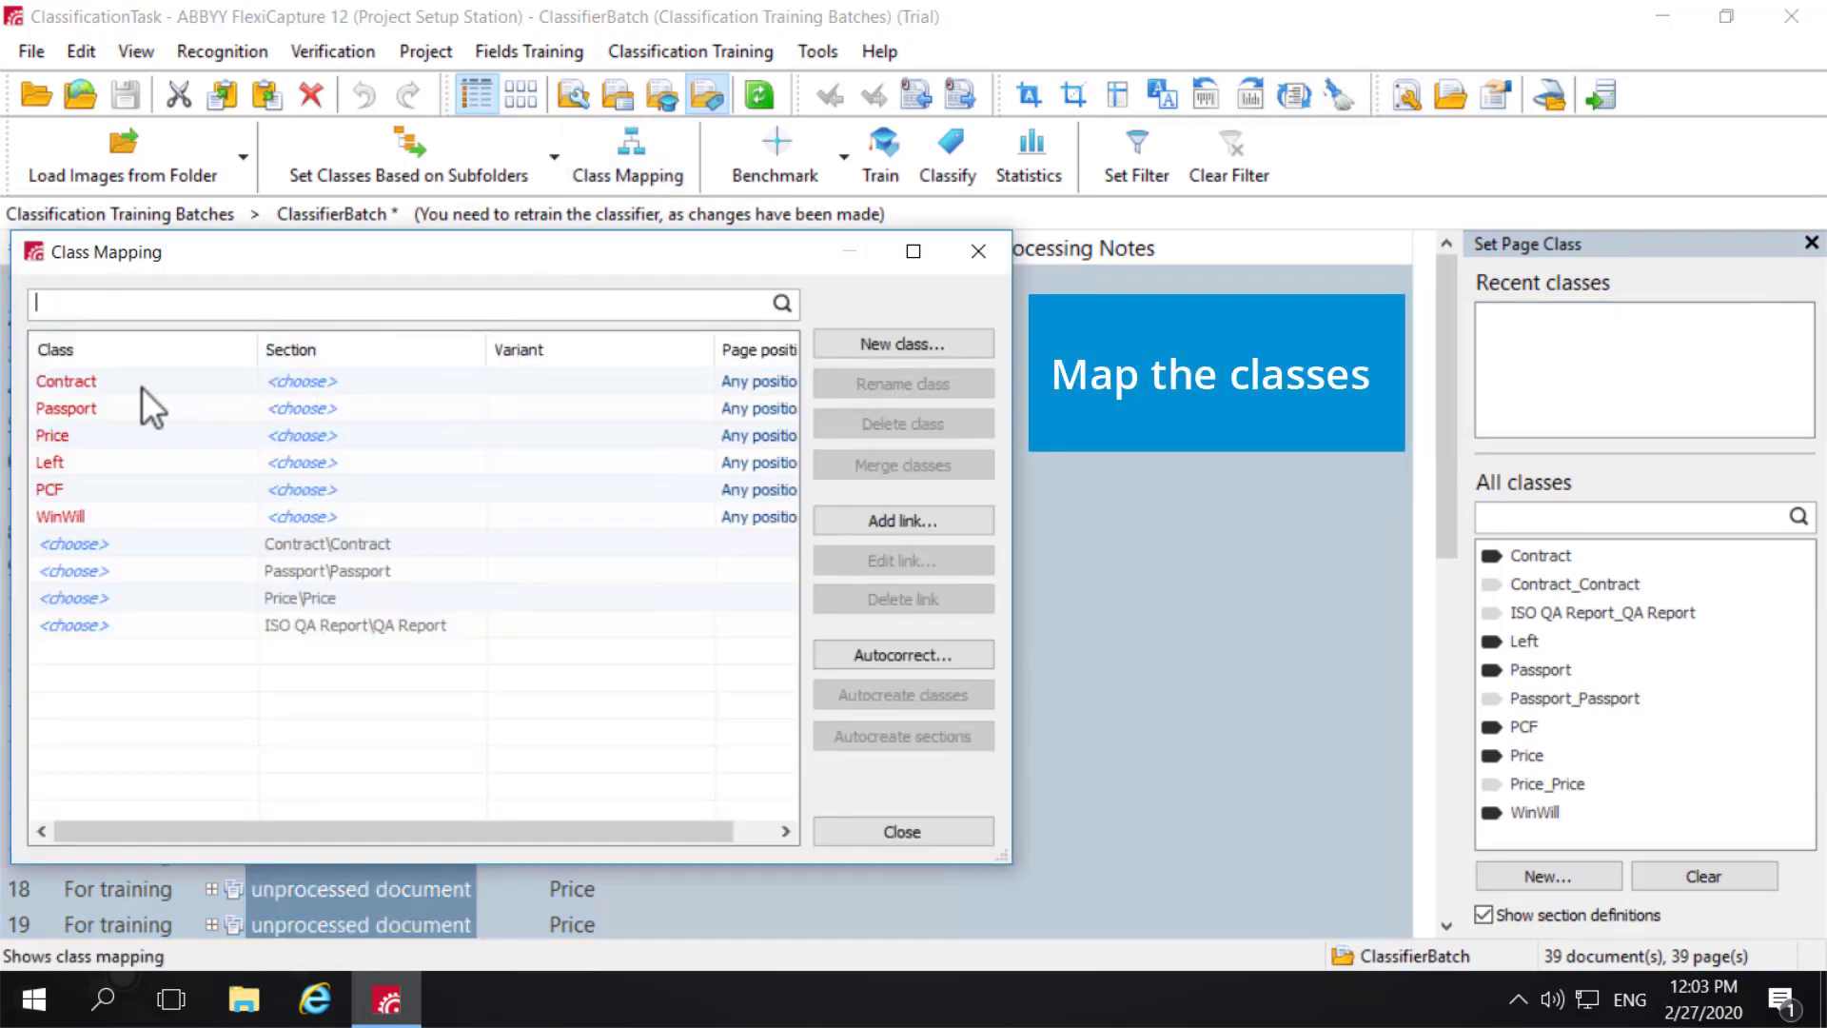
left_click(96, 384)
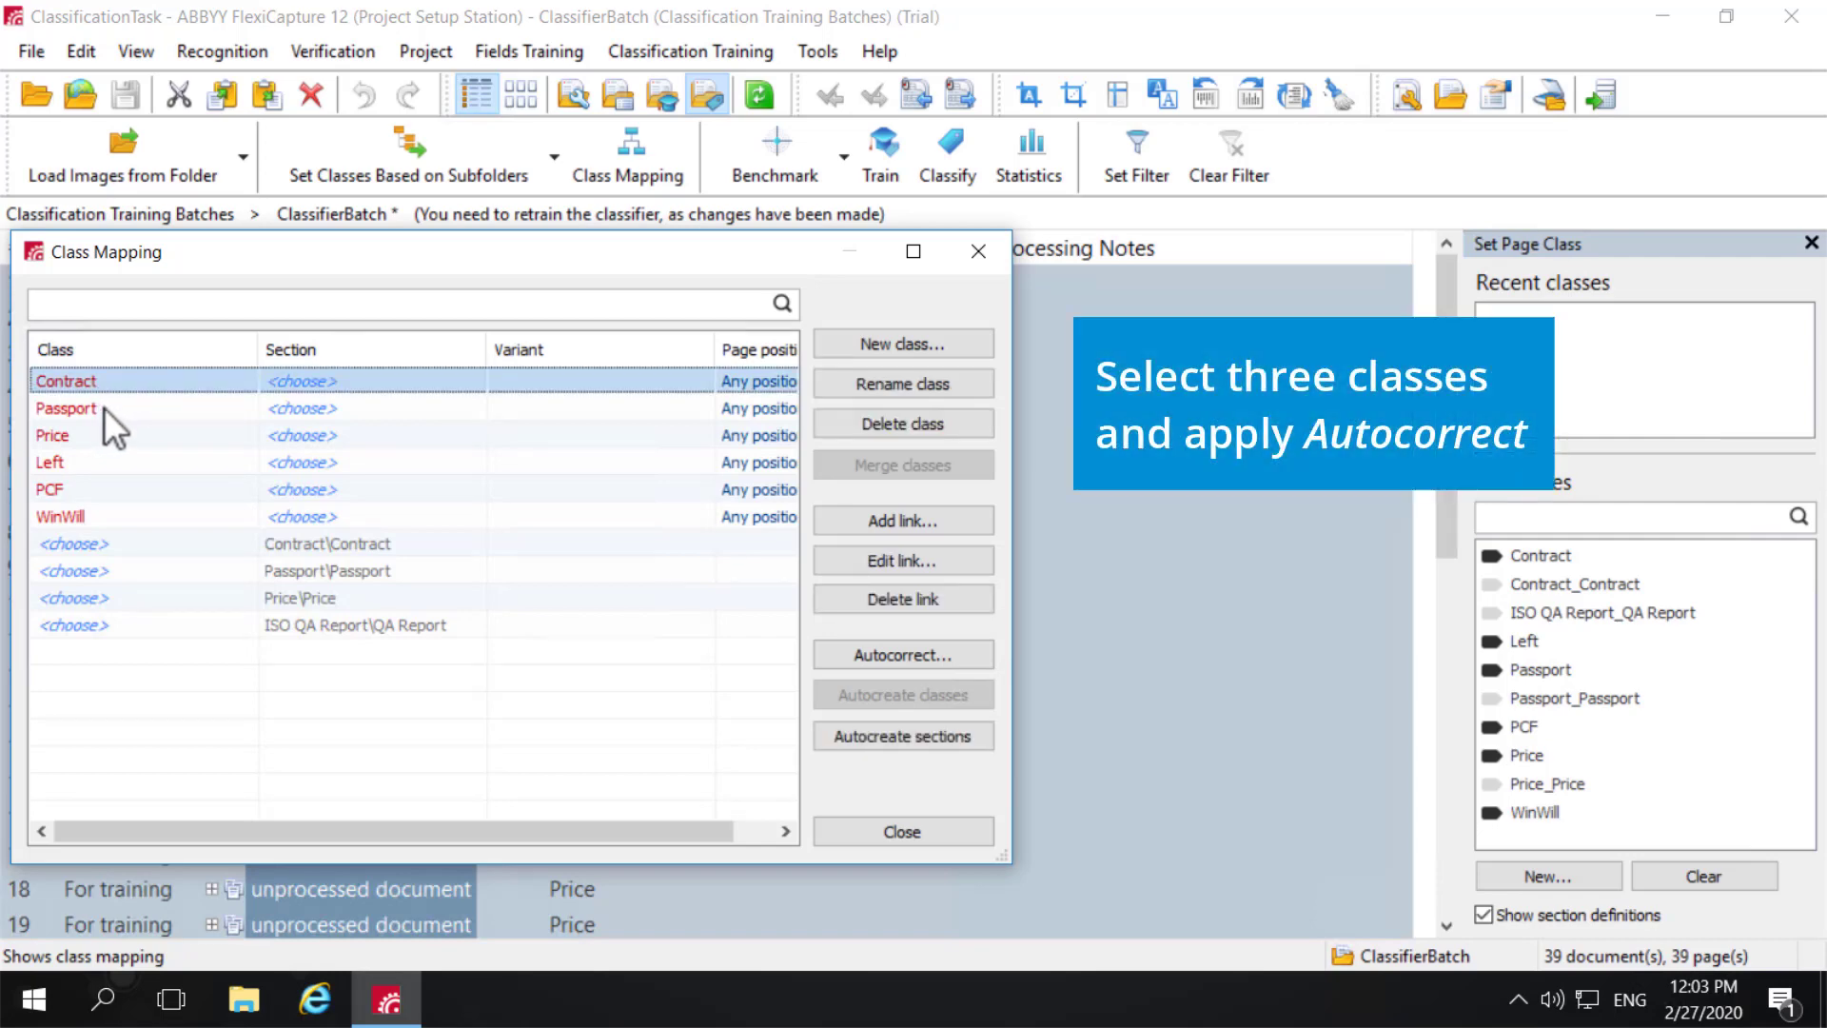
left_click(104, 408, "ctrl")
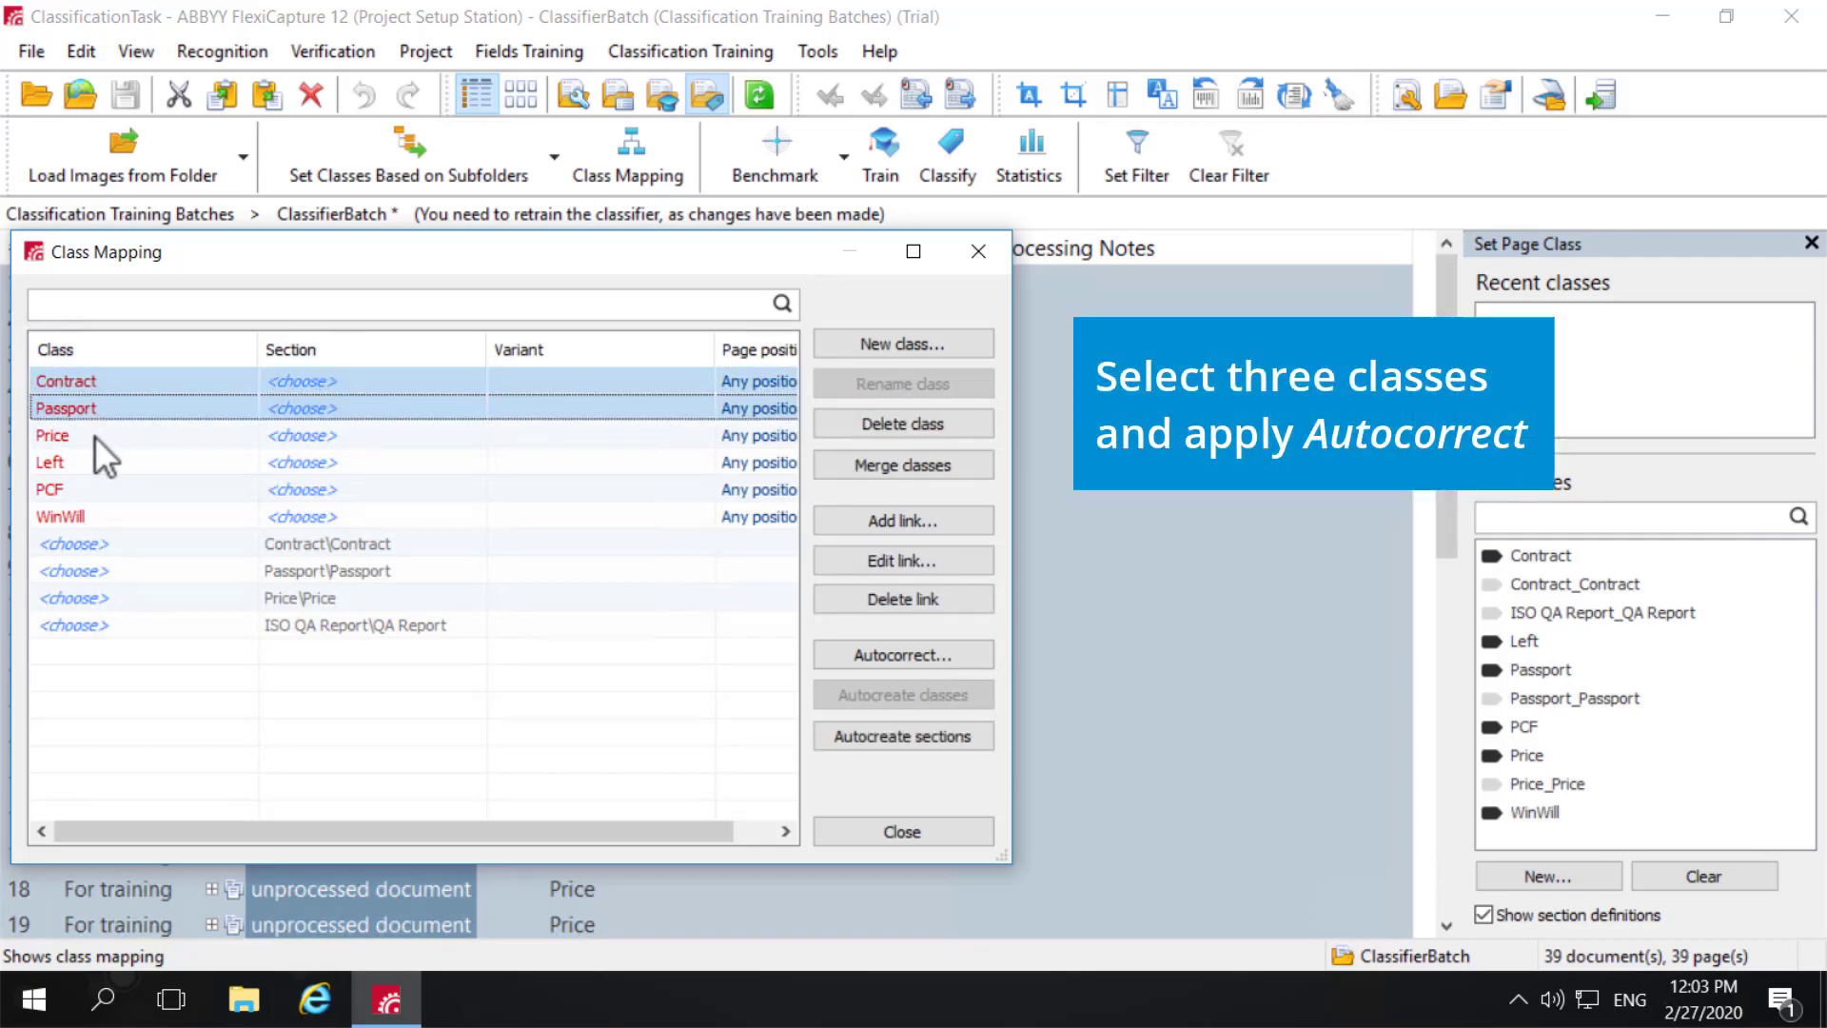
left_click(94, 436, "ctrl")
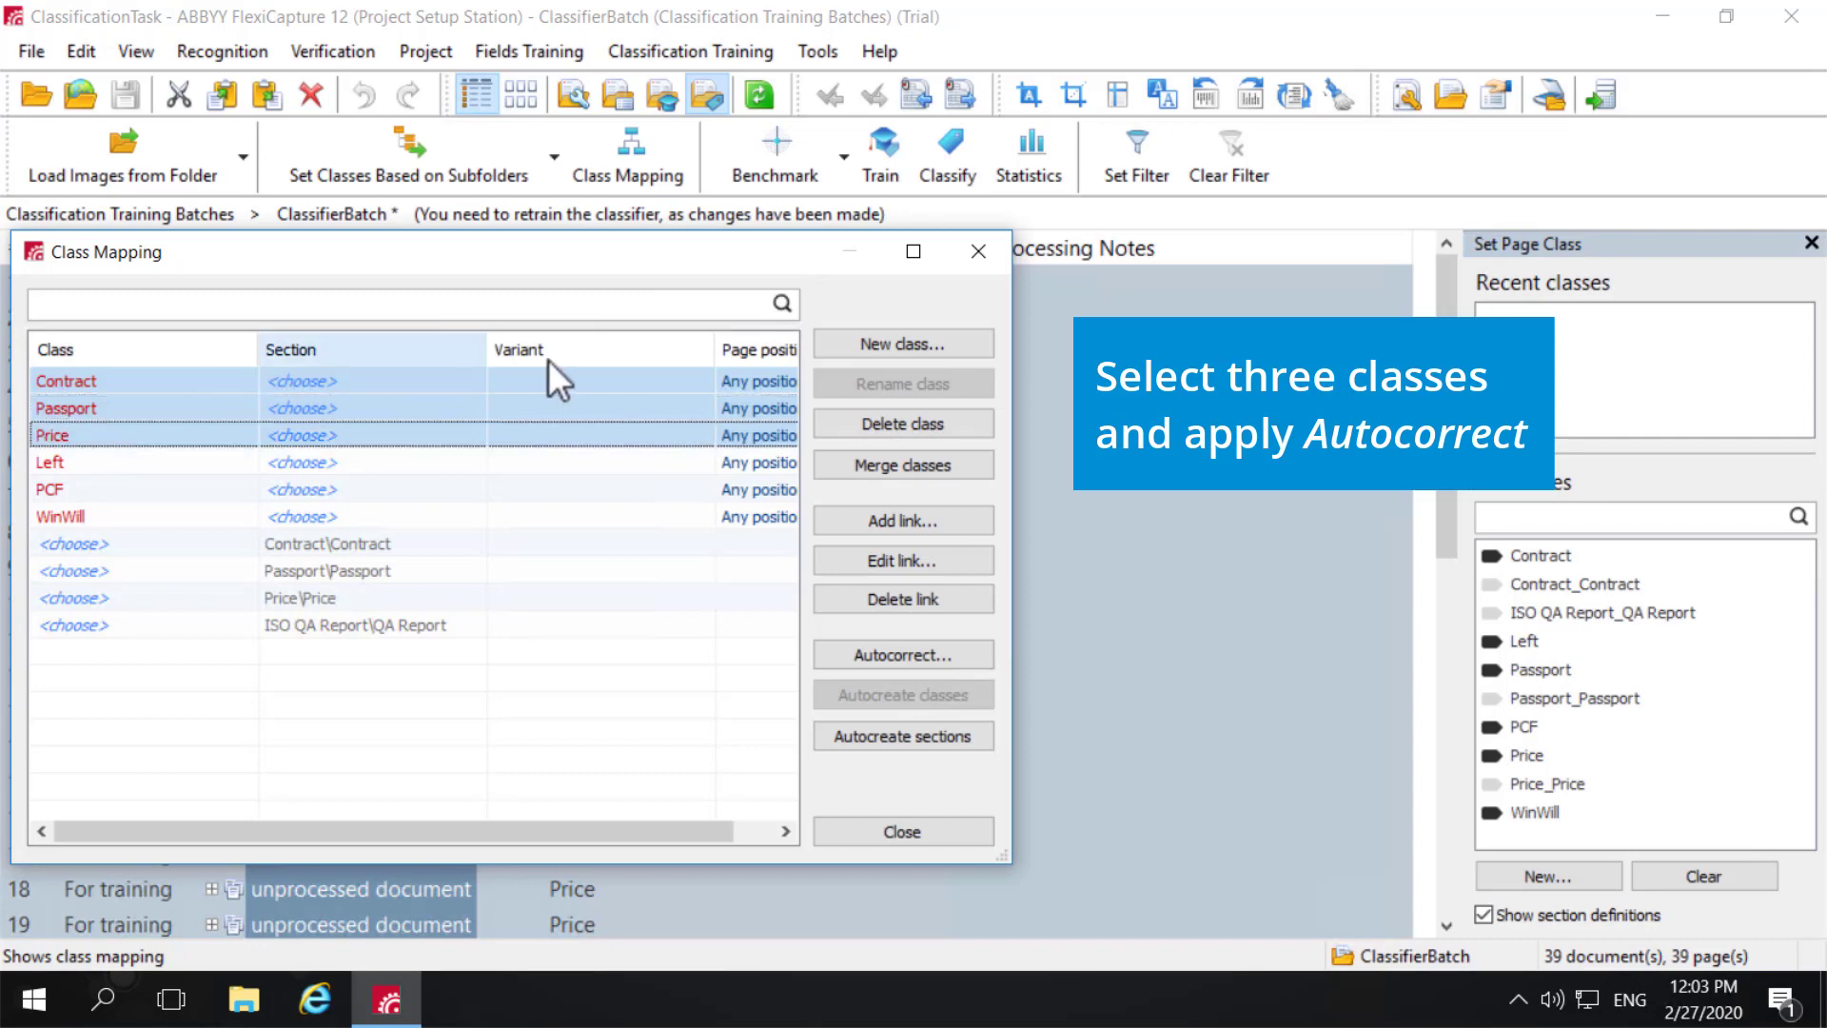
left_click(939, 653)
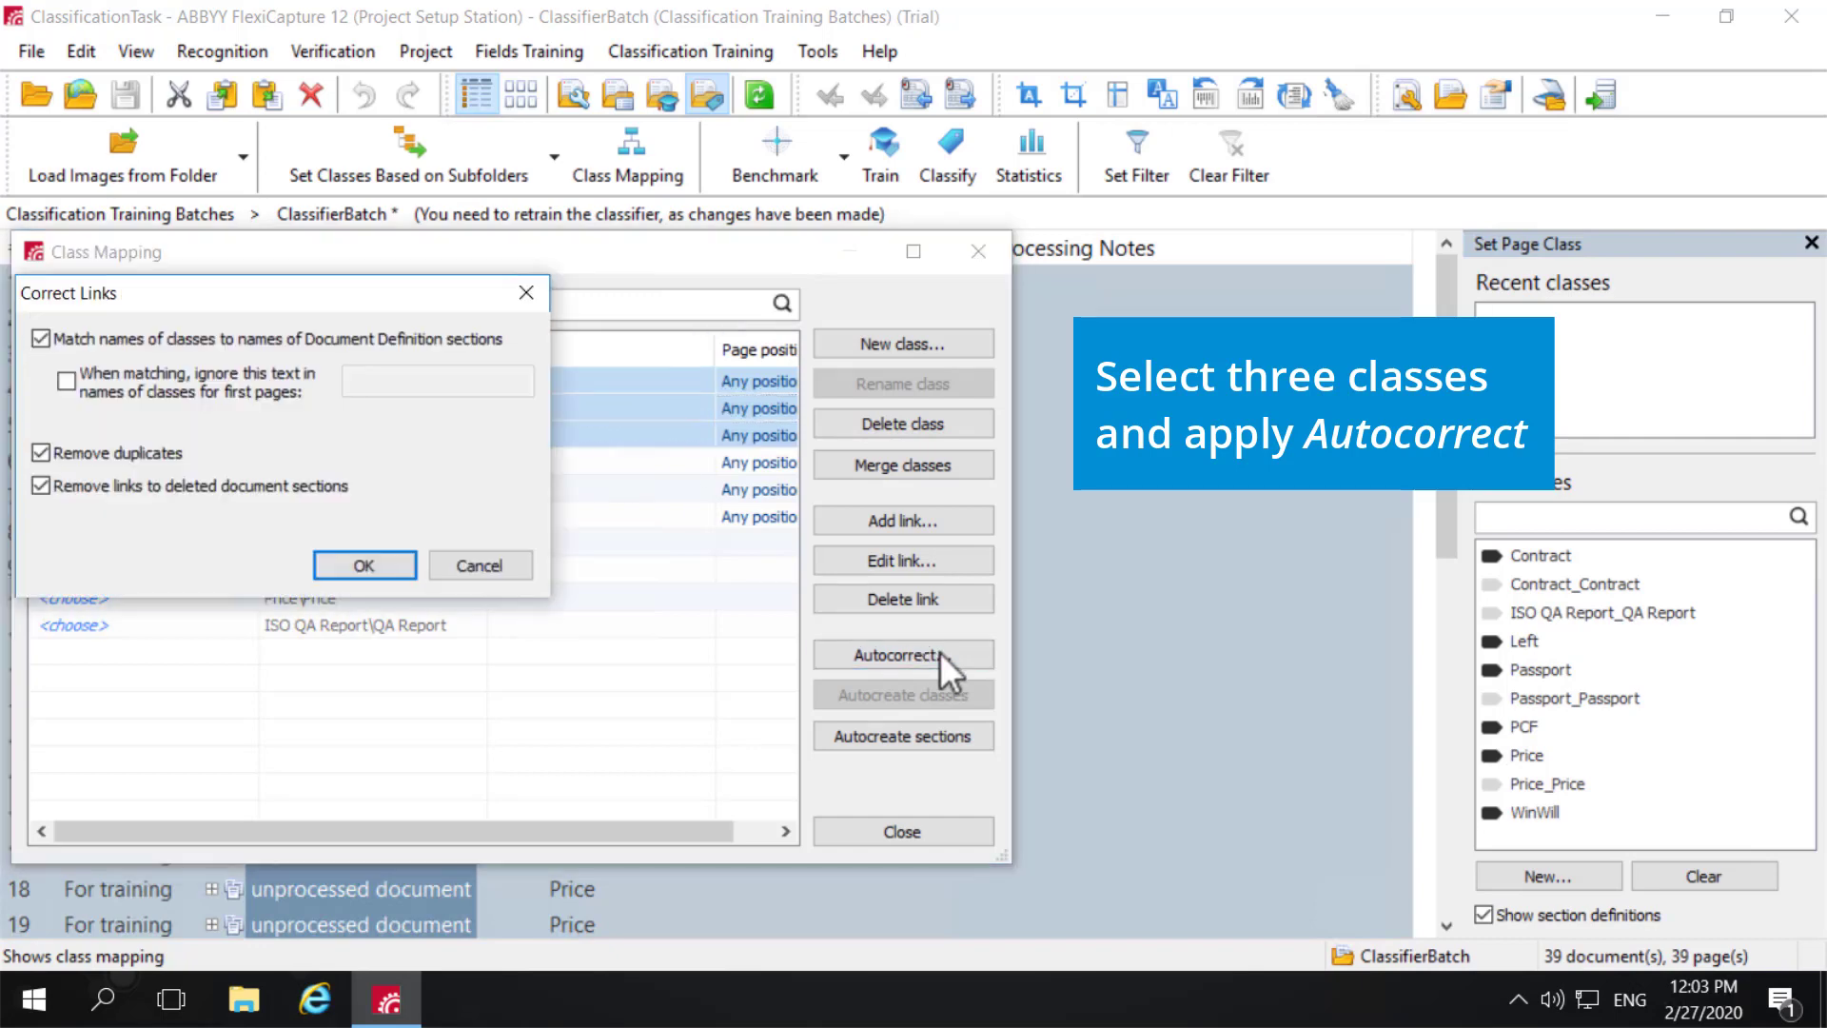
left_click(42, 452)
left_click(48, 488)
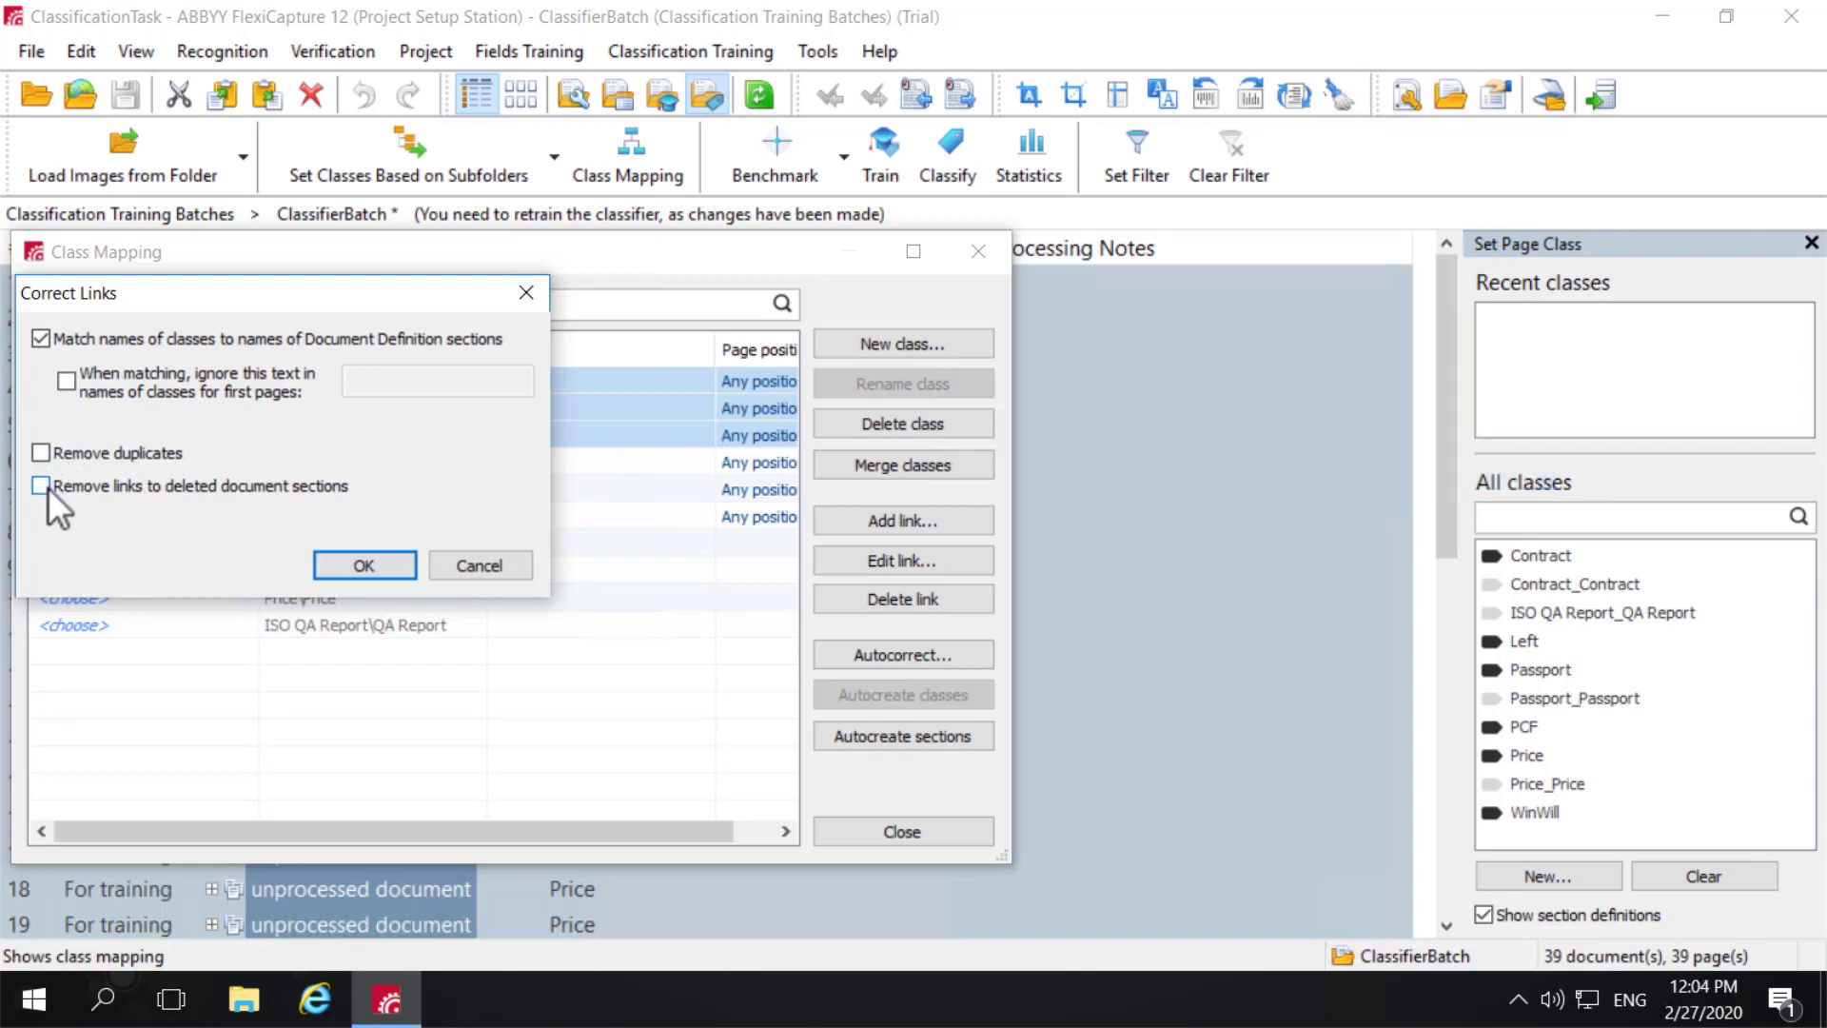
left_click(391, 571)
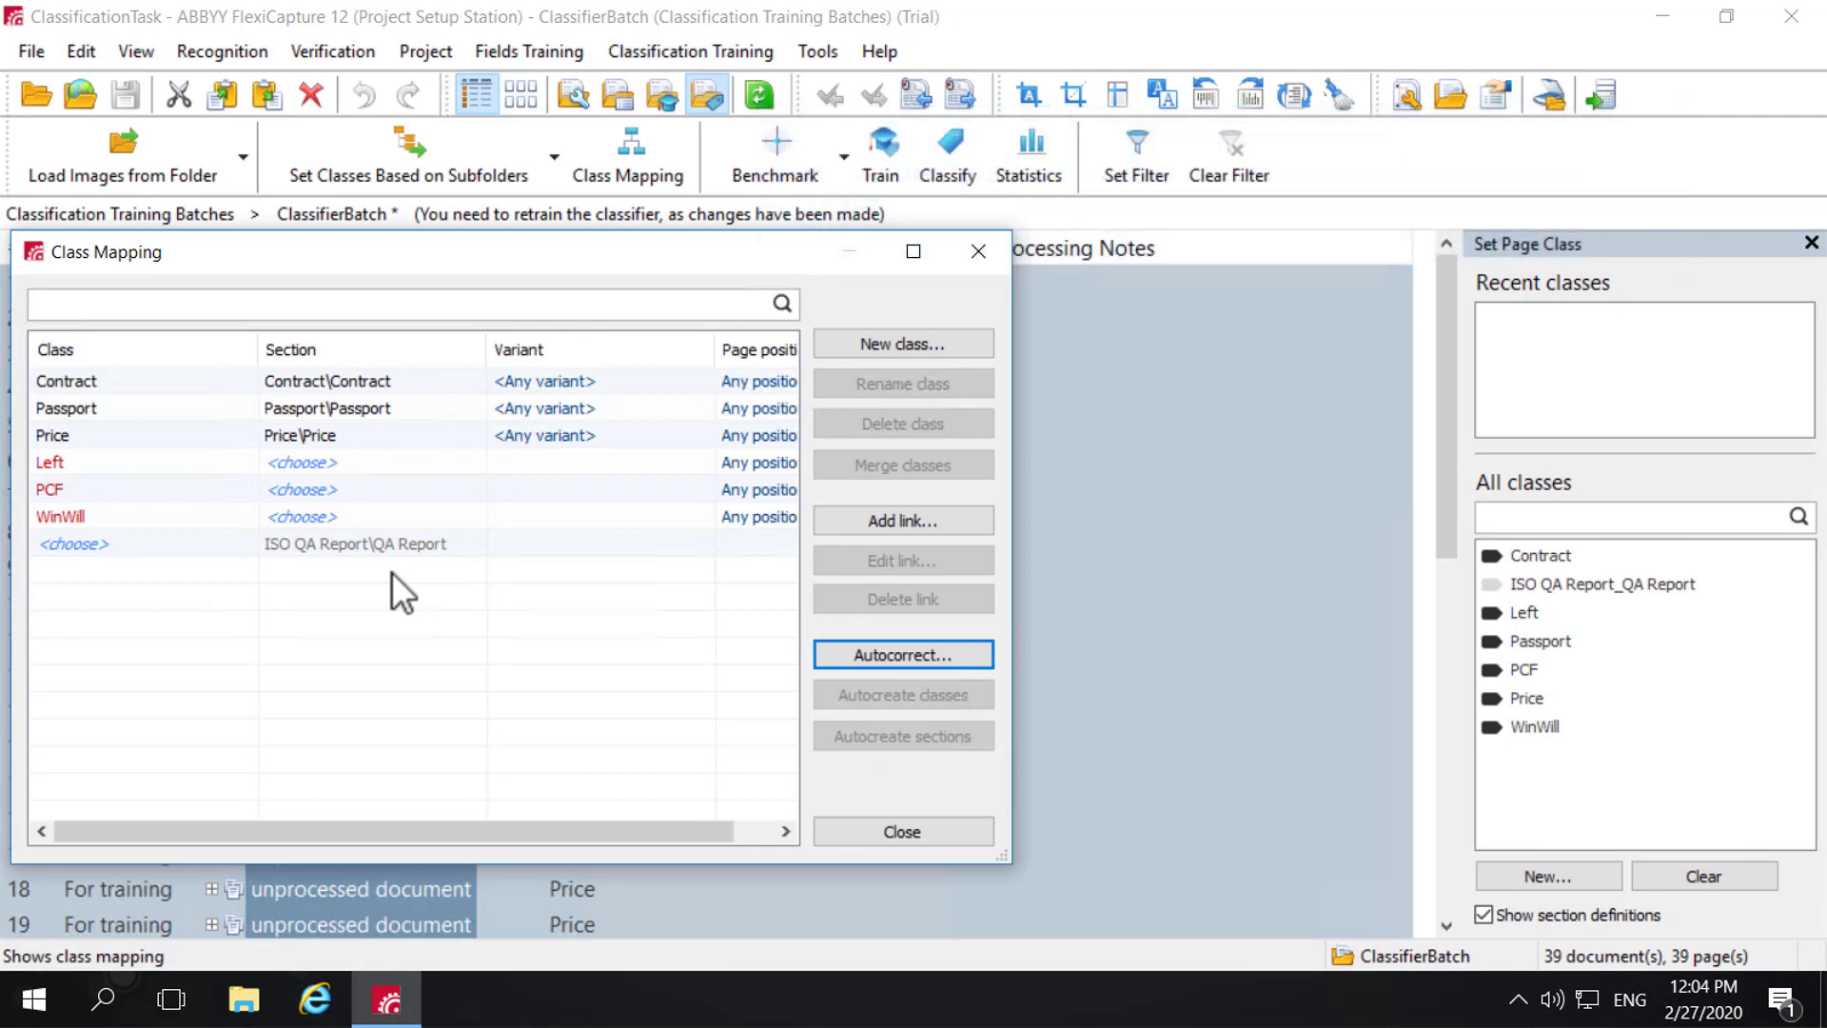
- Link the Left class to the ISO QA Report\QA Report section, adding and selecting a new variant record named Left
left_click(322, 460)
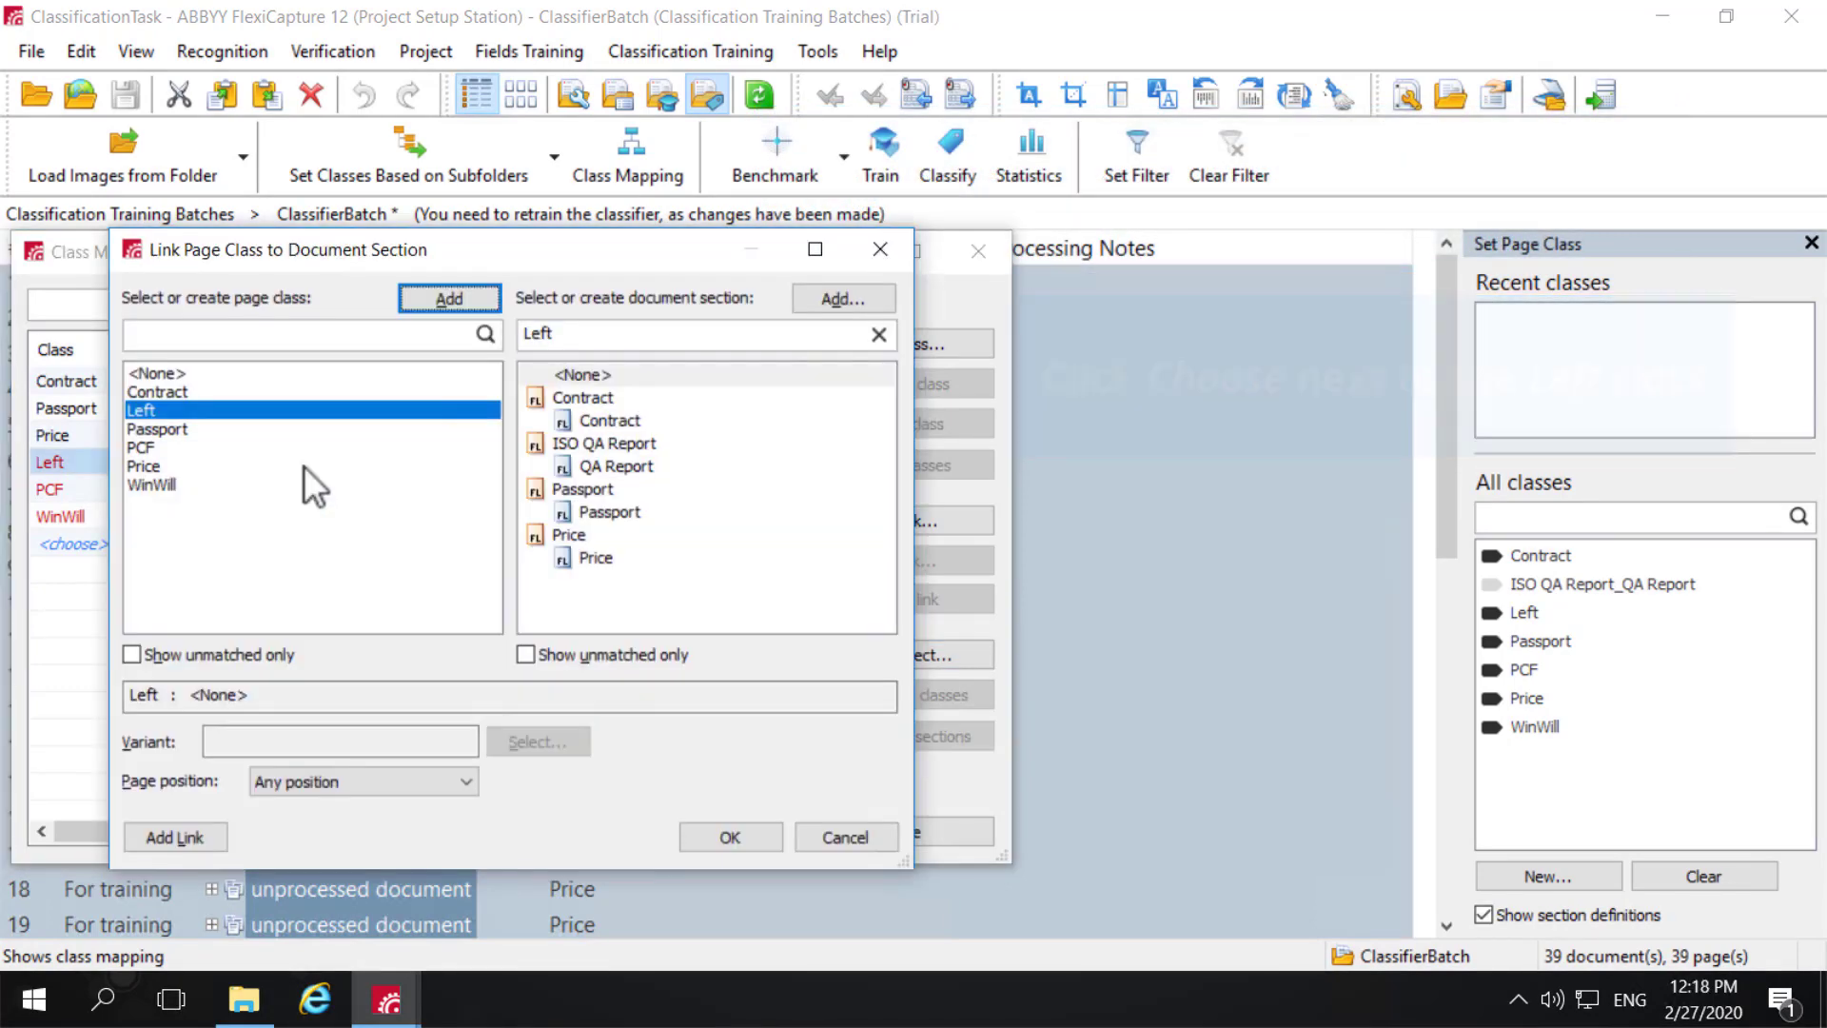
left_click(626, 465)
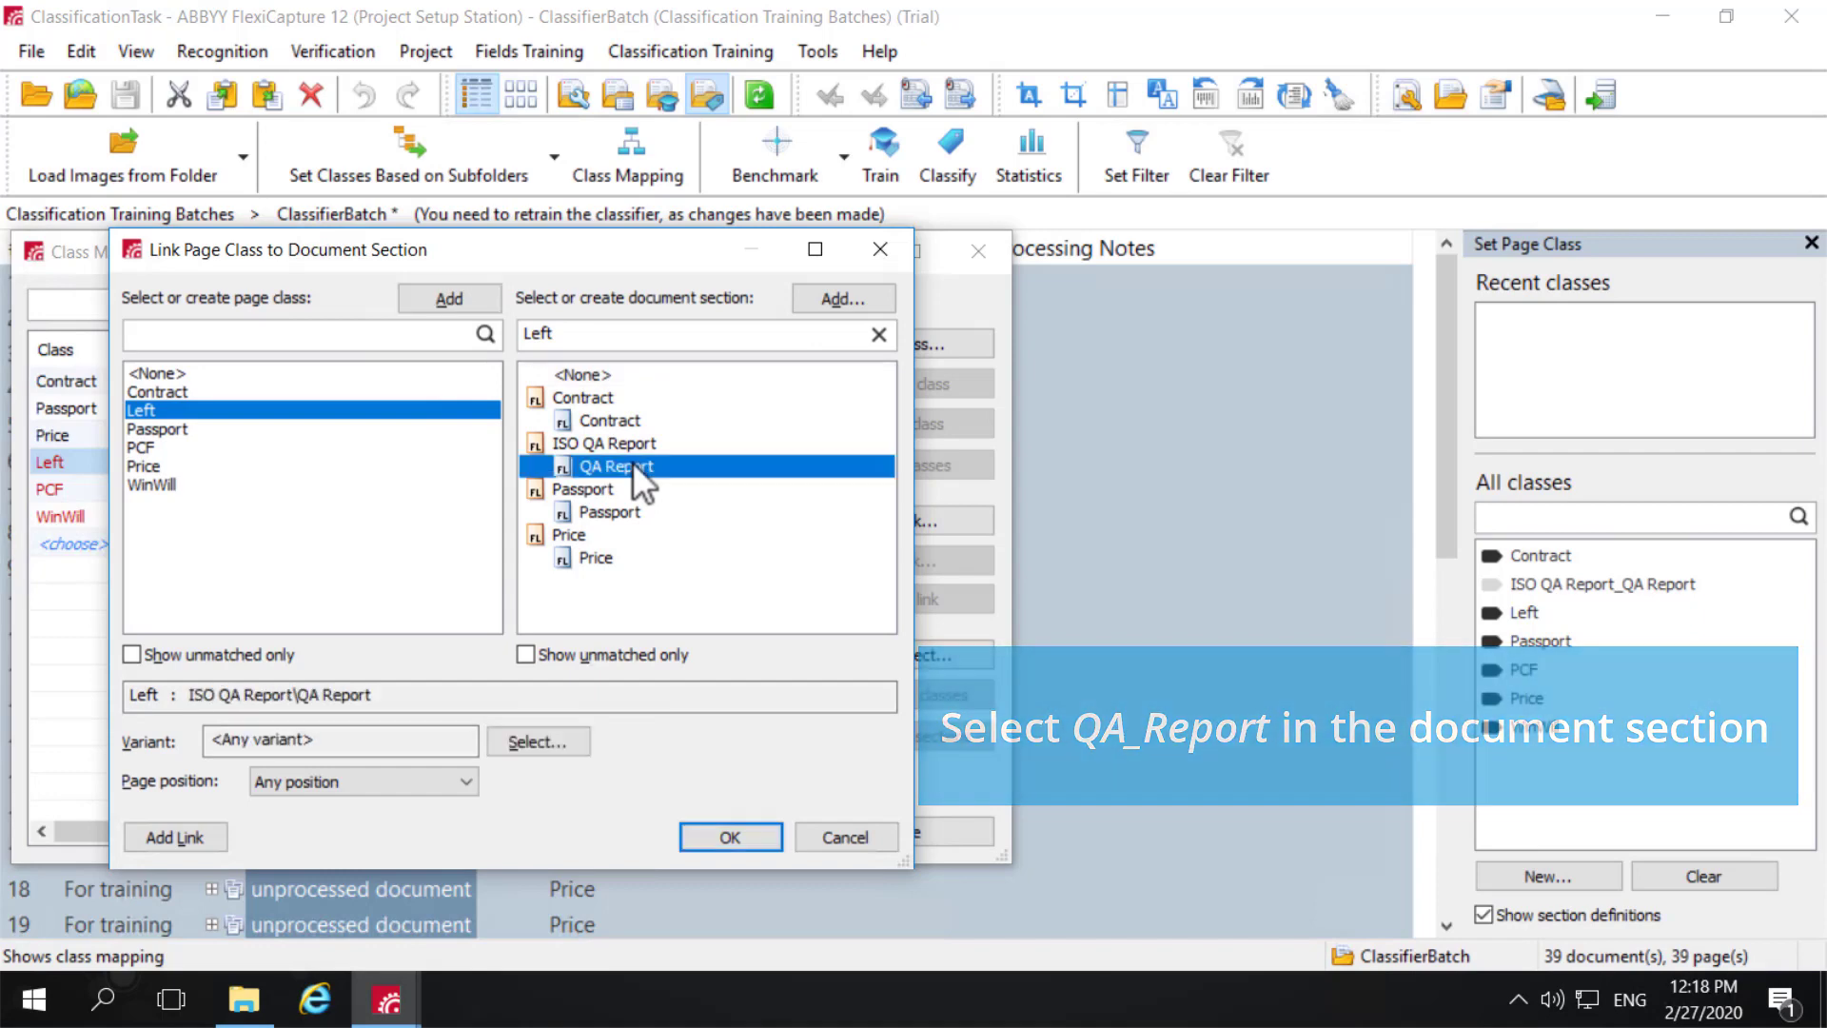
left_click(545, 746)
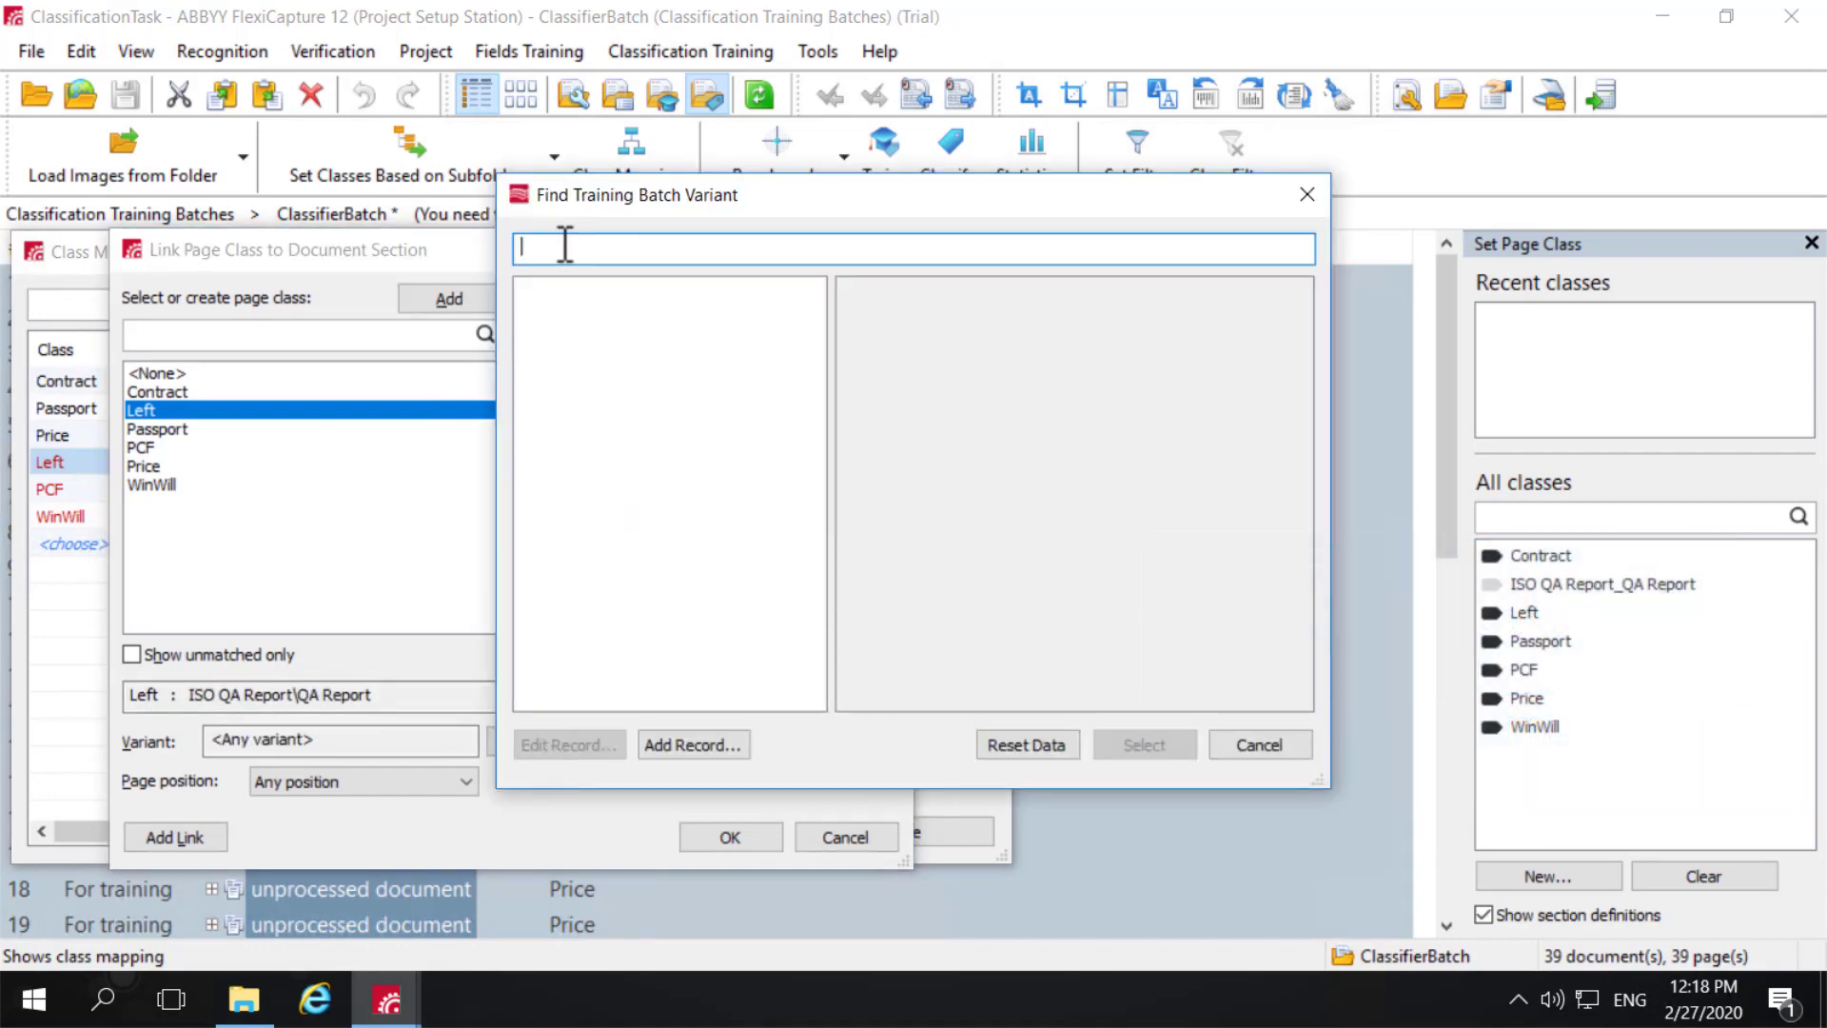
type("Left")
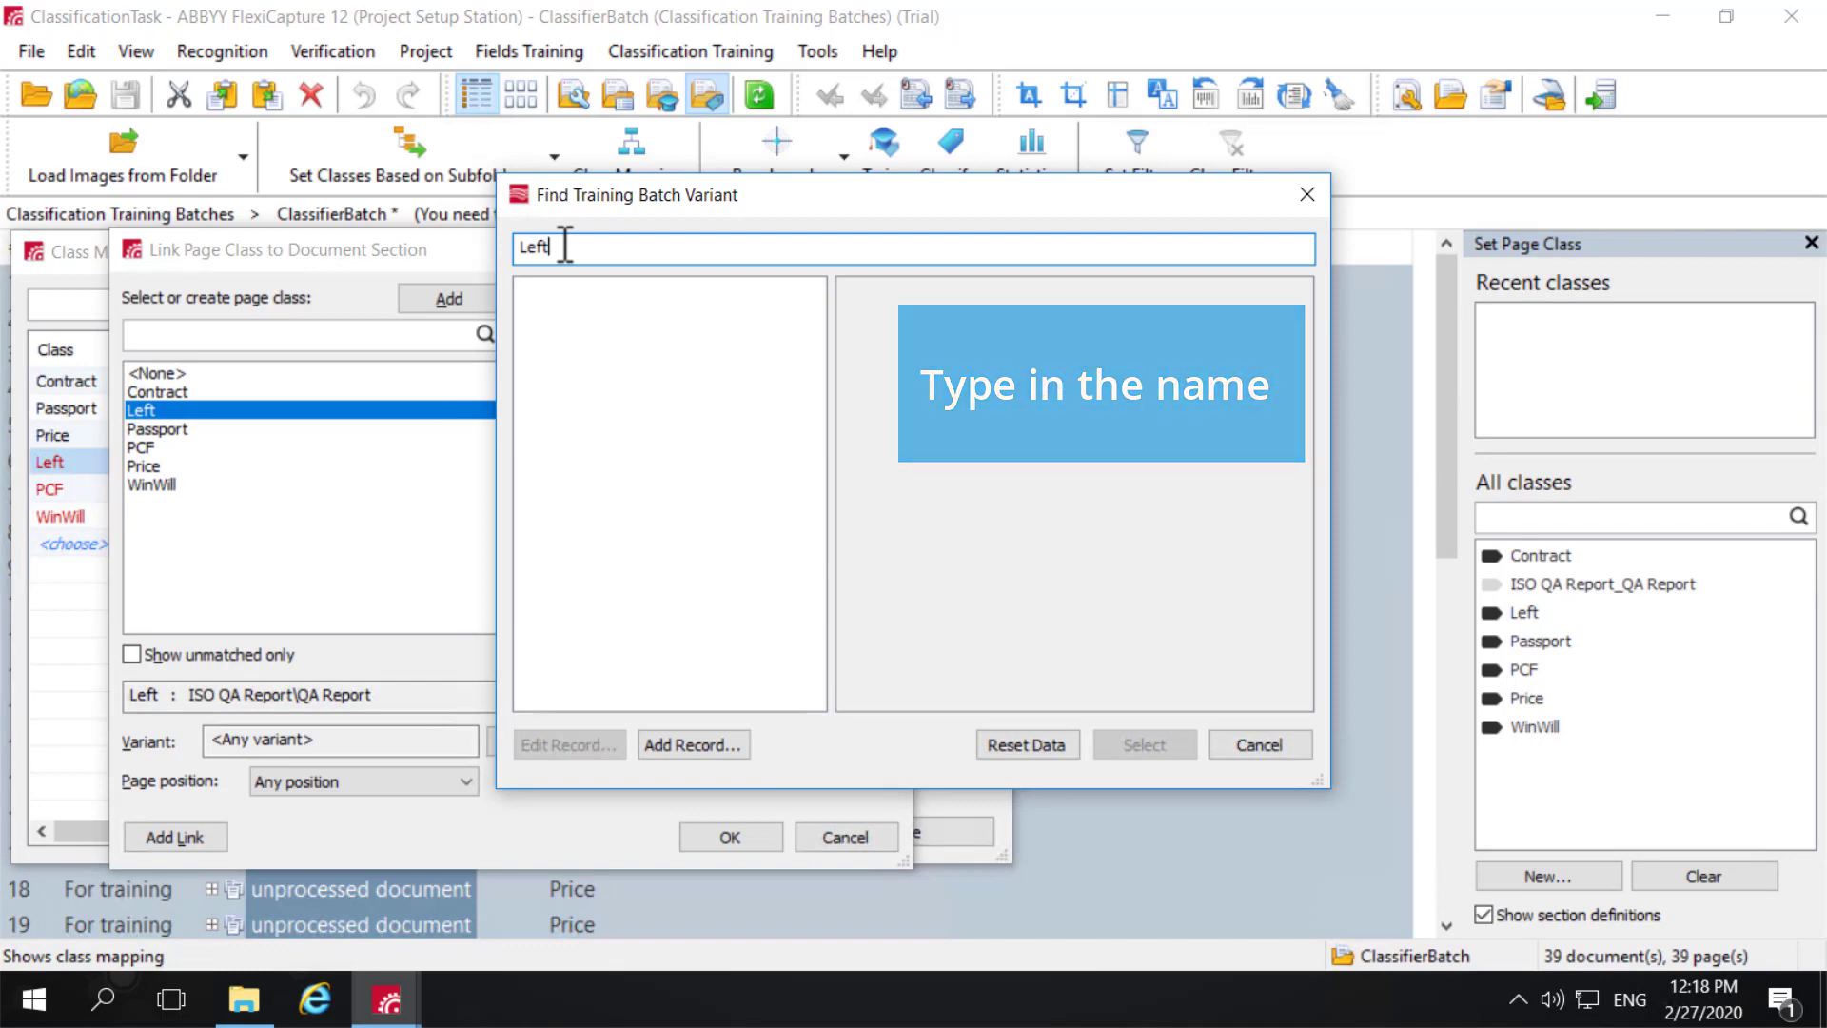
left_click(692, 746)
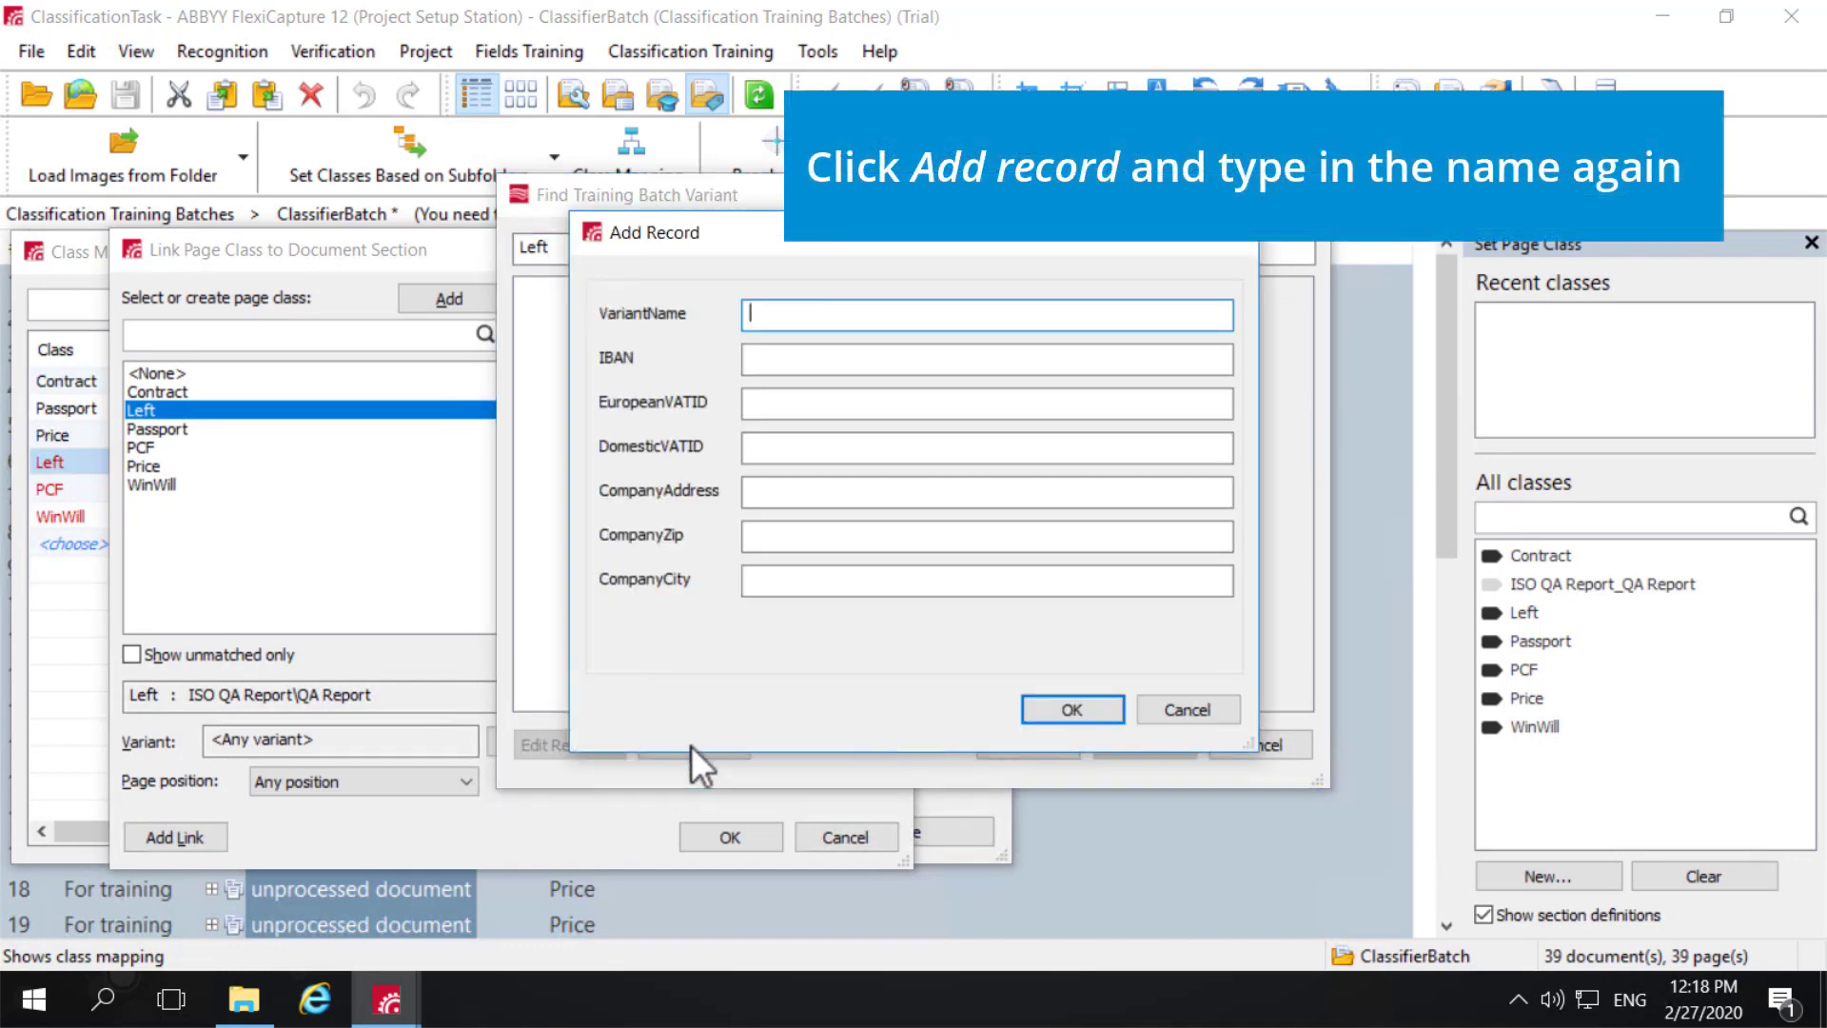
type("Left")
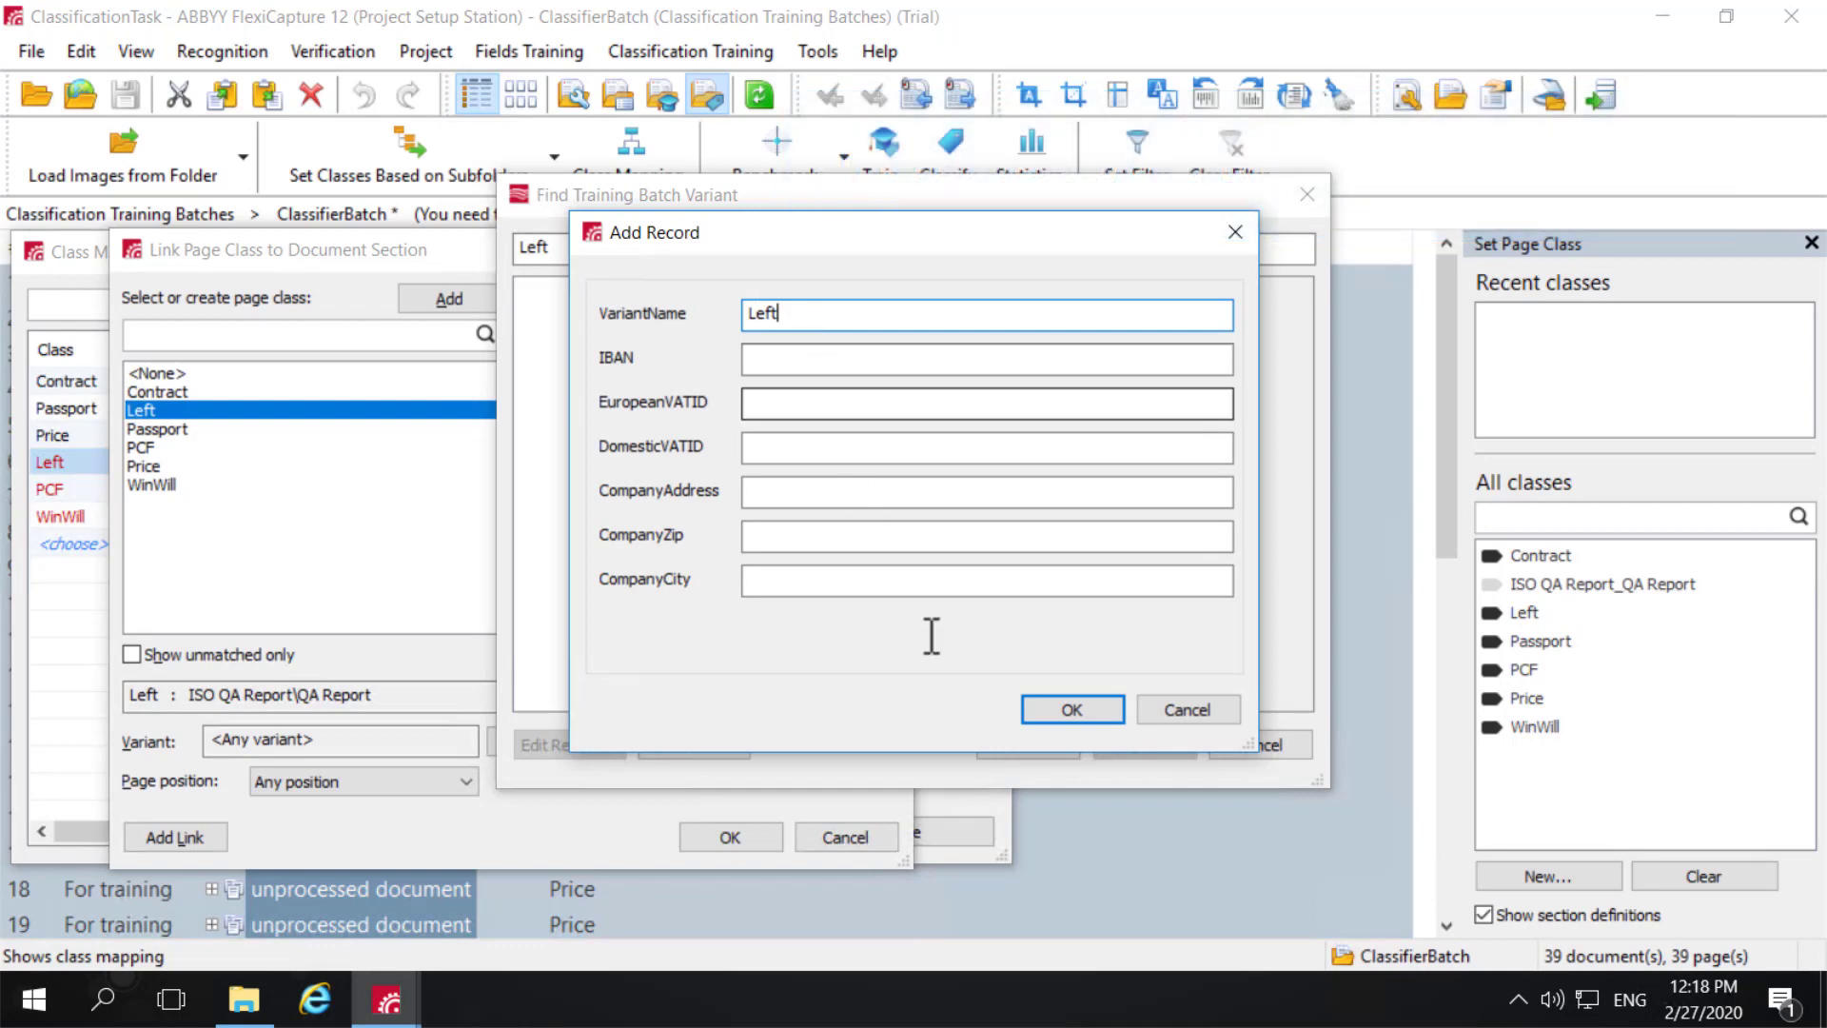
left_click(1064, 710)
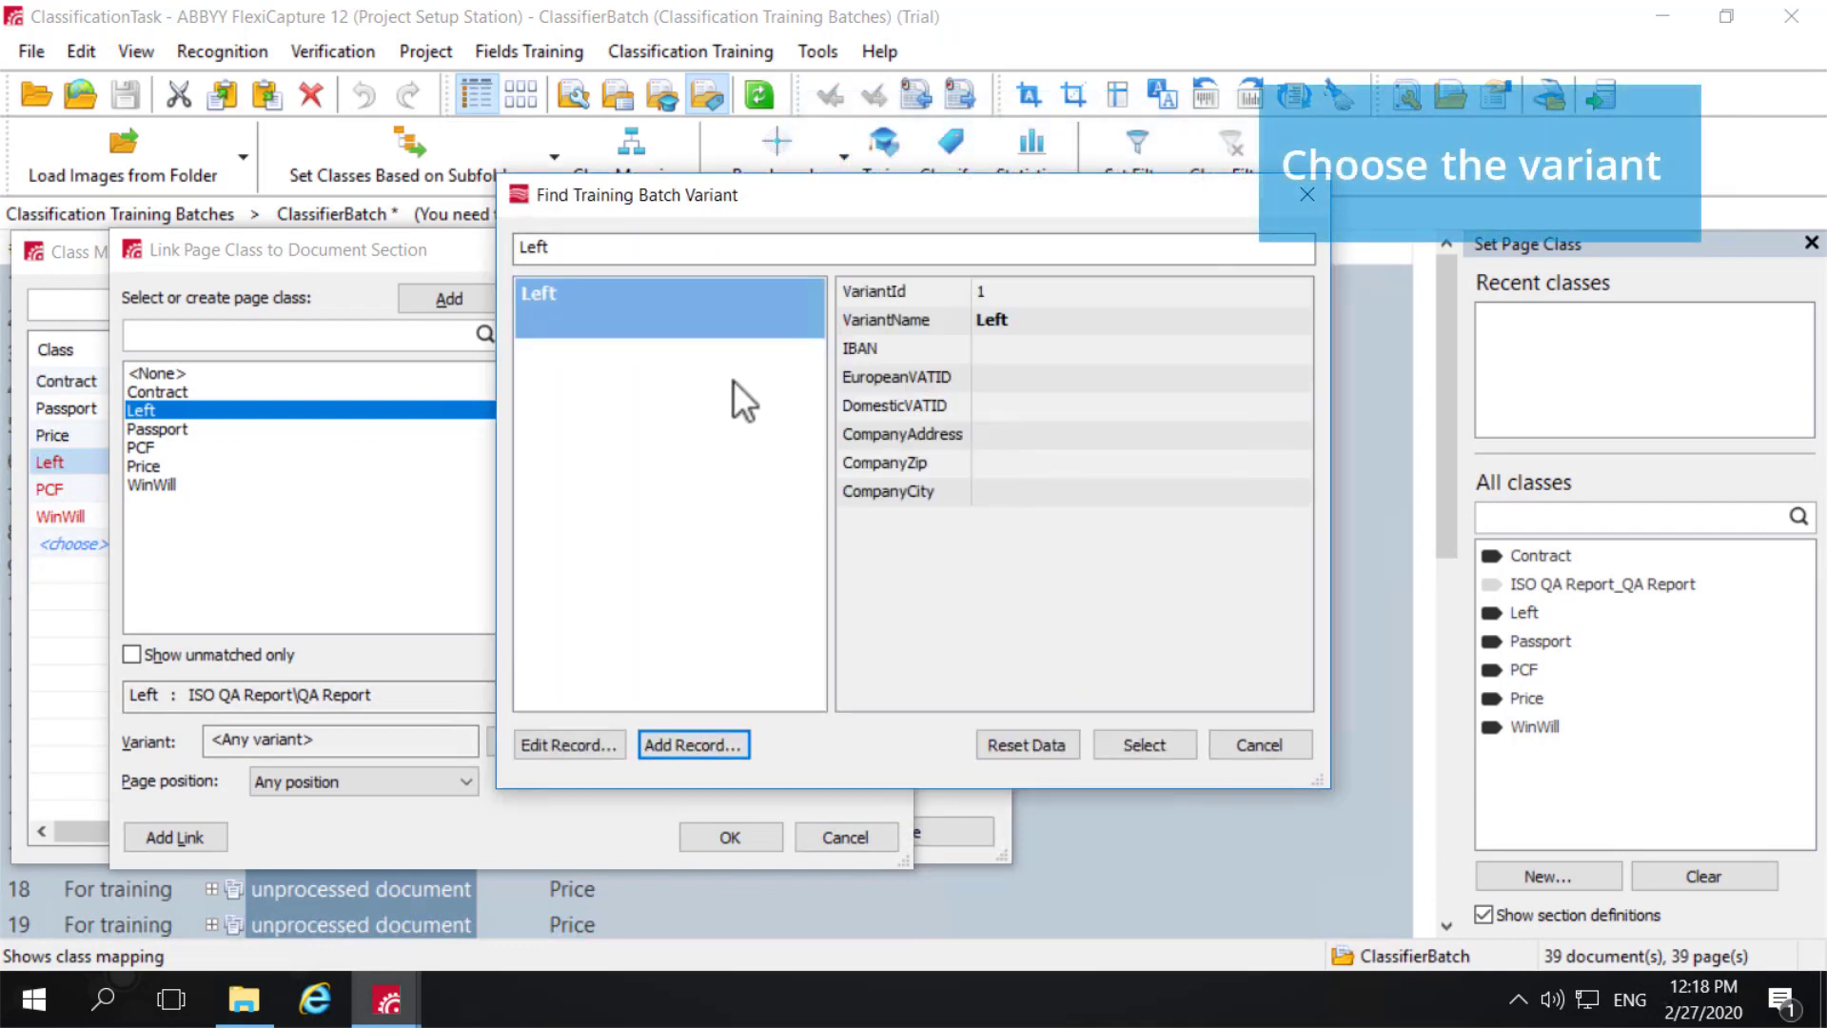
left_click(647, 300)
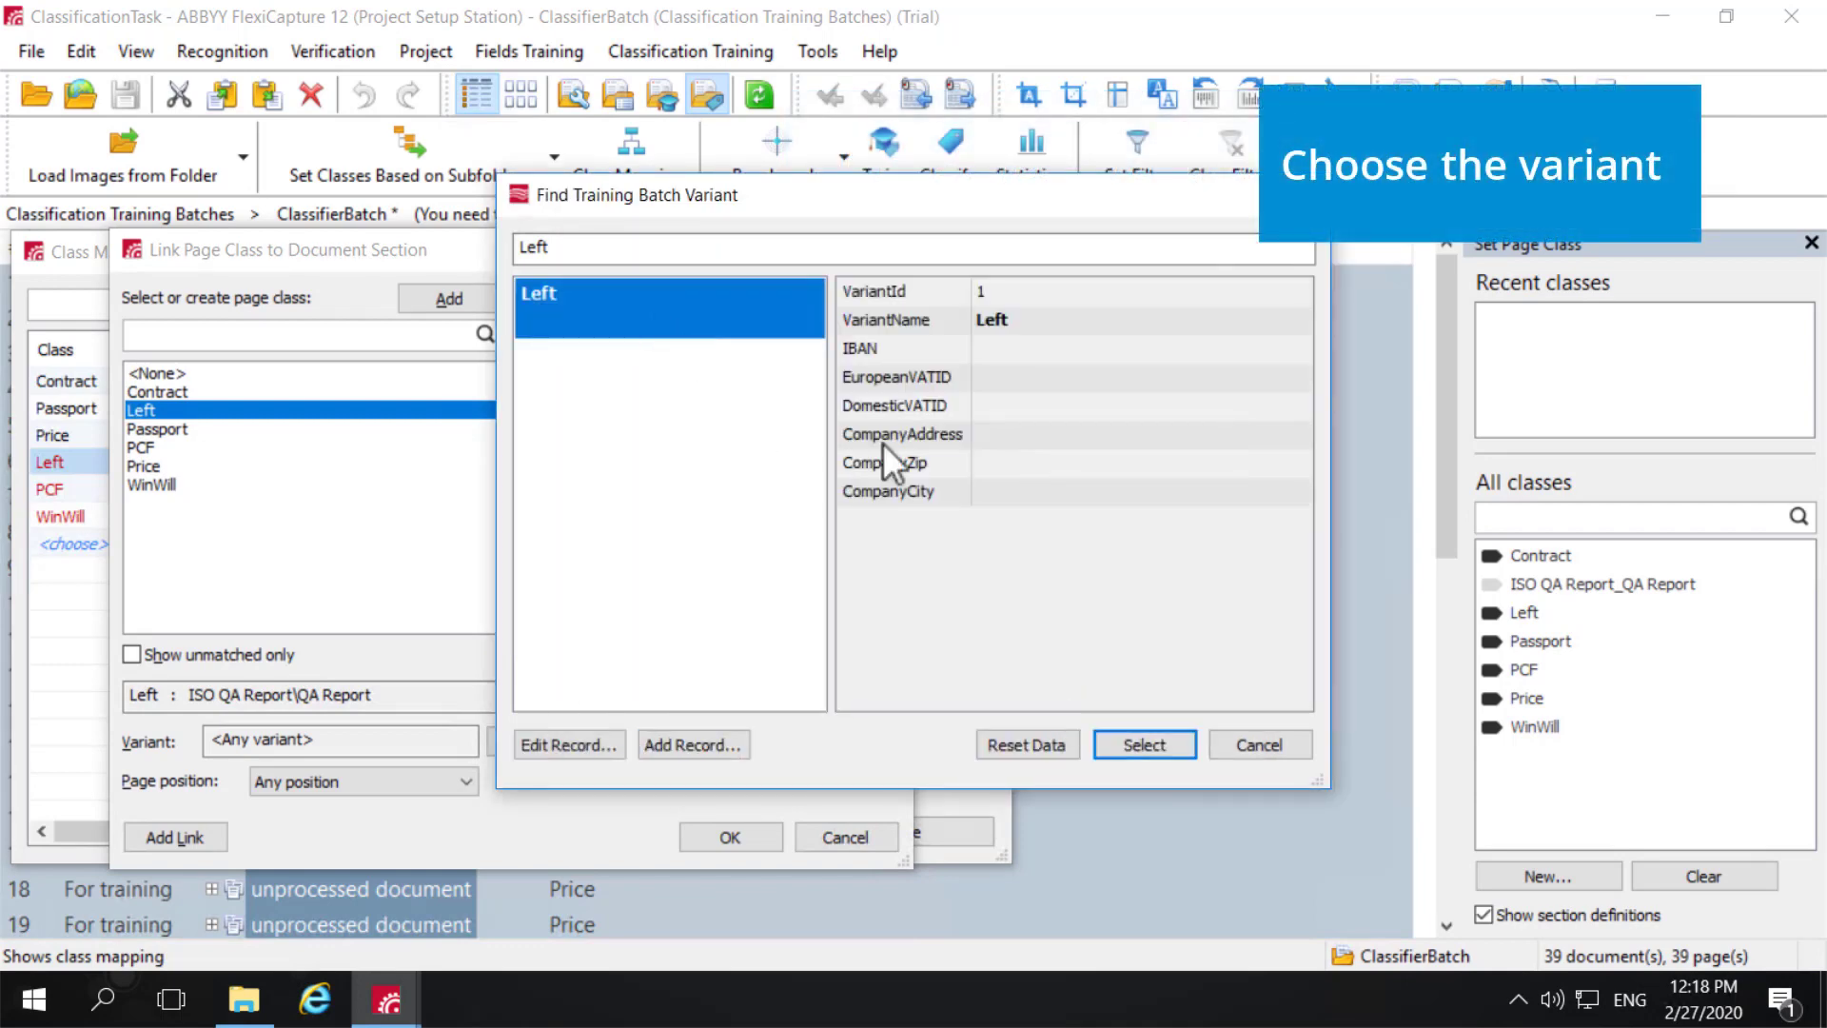
left_click(1151, 749)
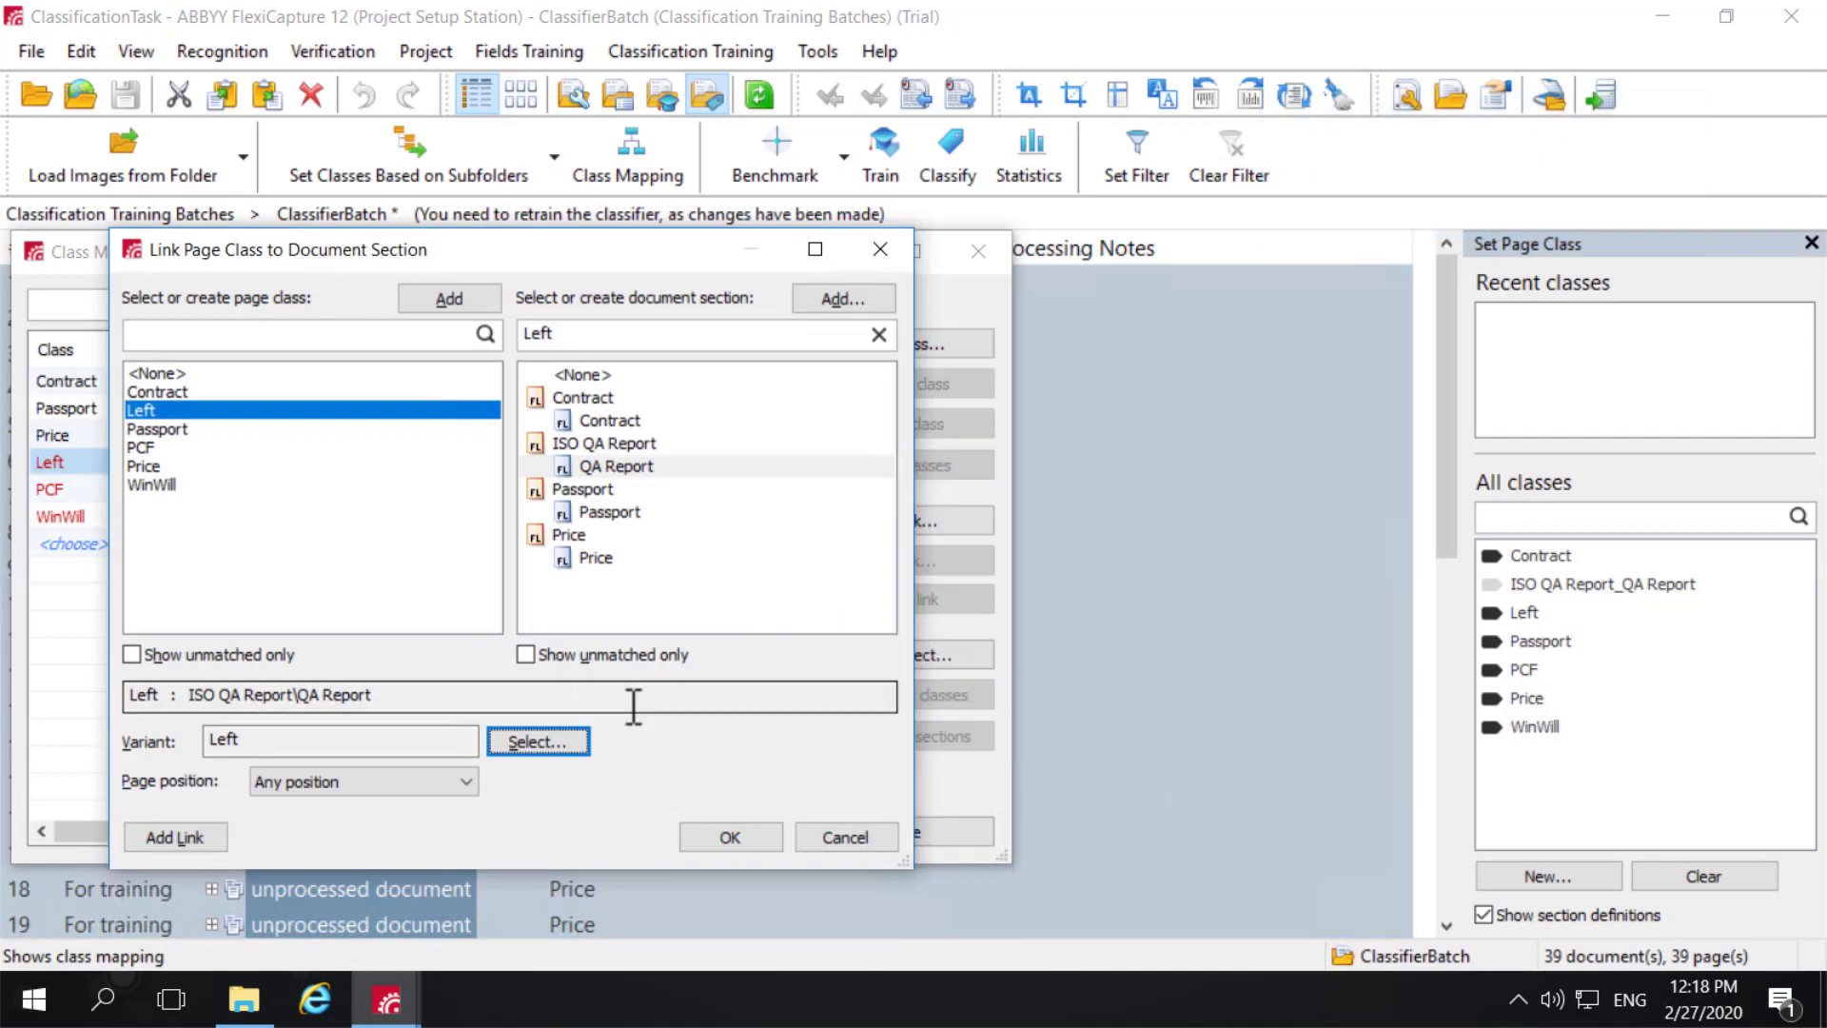
left_click(738, 837)
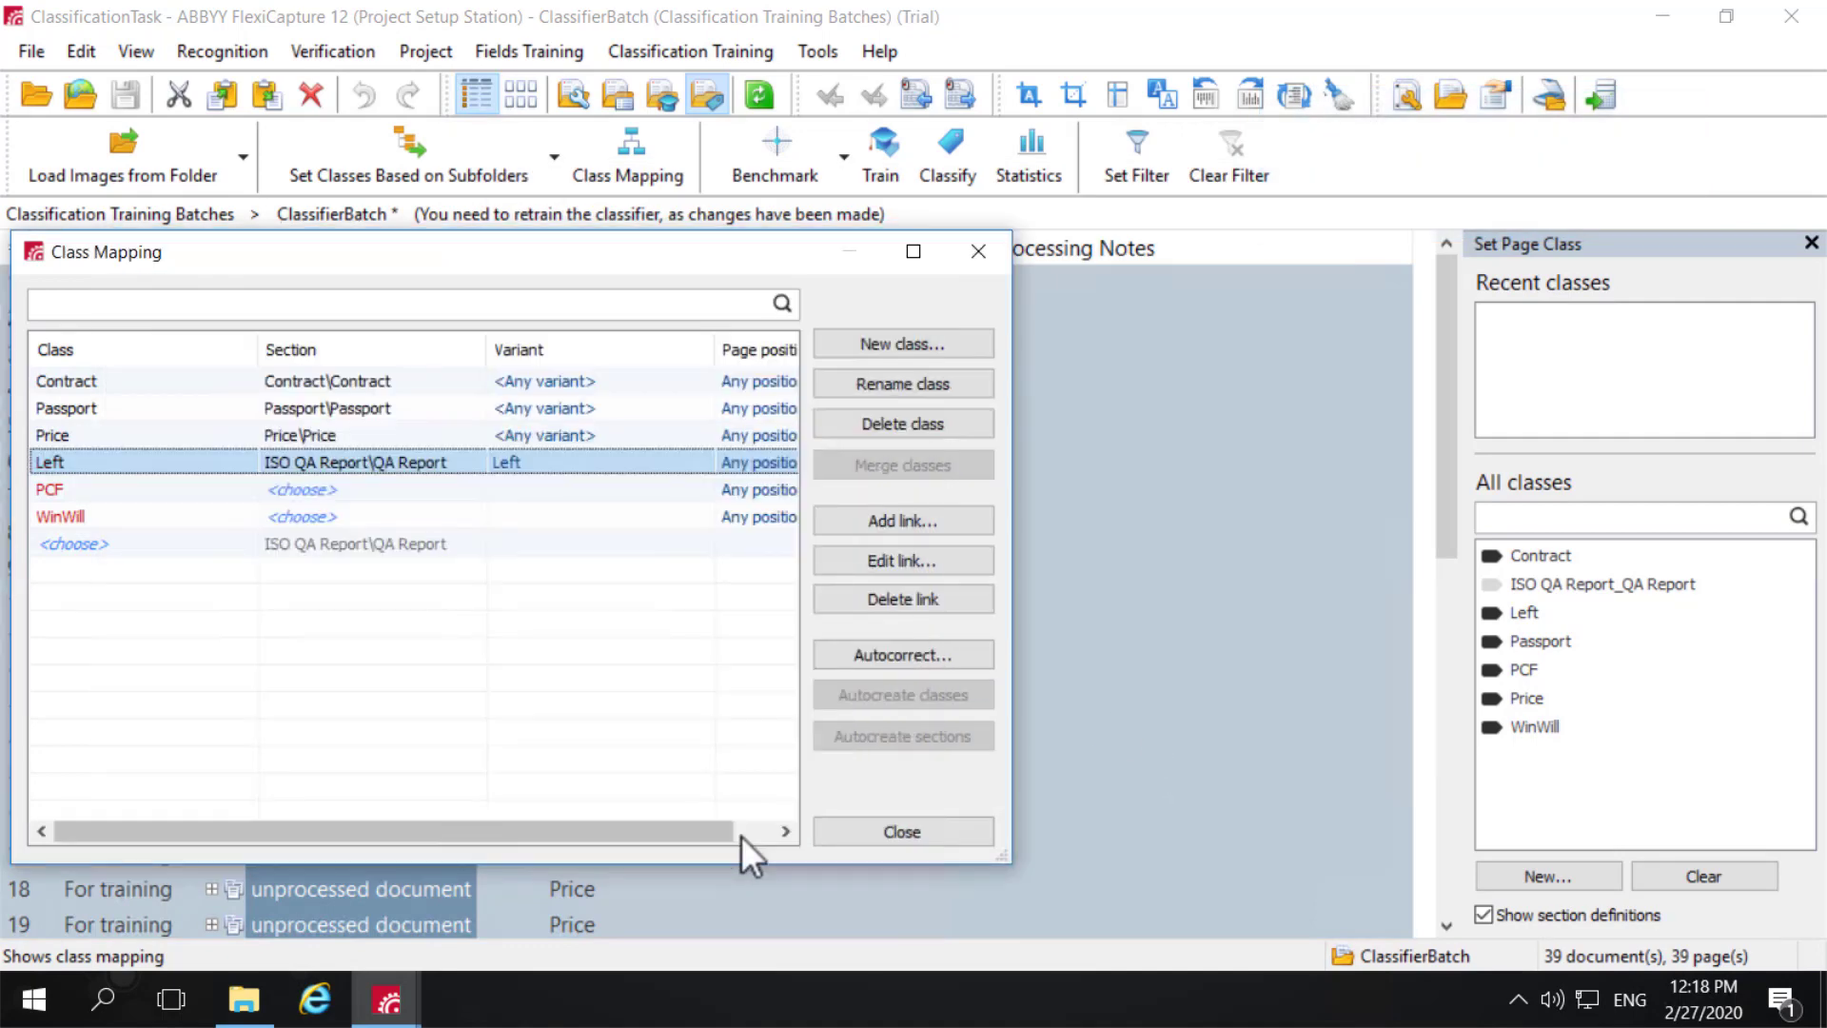
- Link the PCF class to the ISO QA Report\QA Report section, adding and selecting a new variant record named PCF
double_click(286, 489)
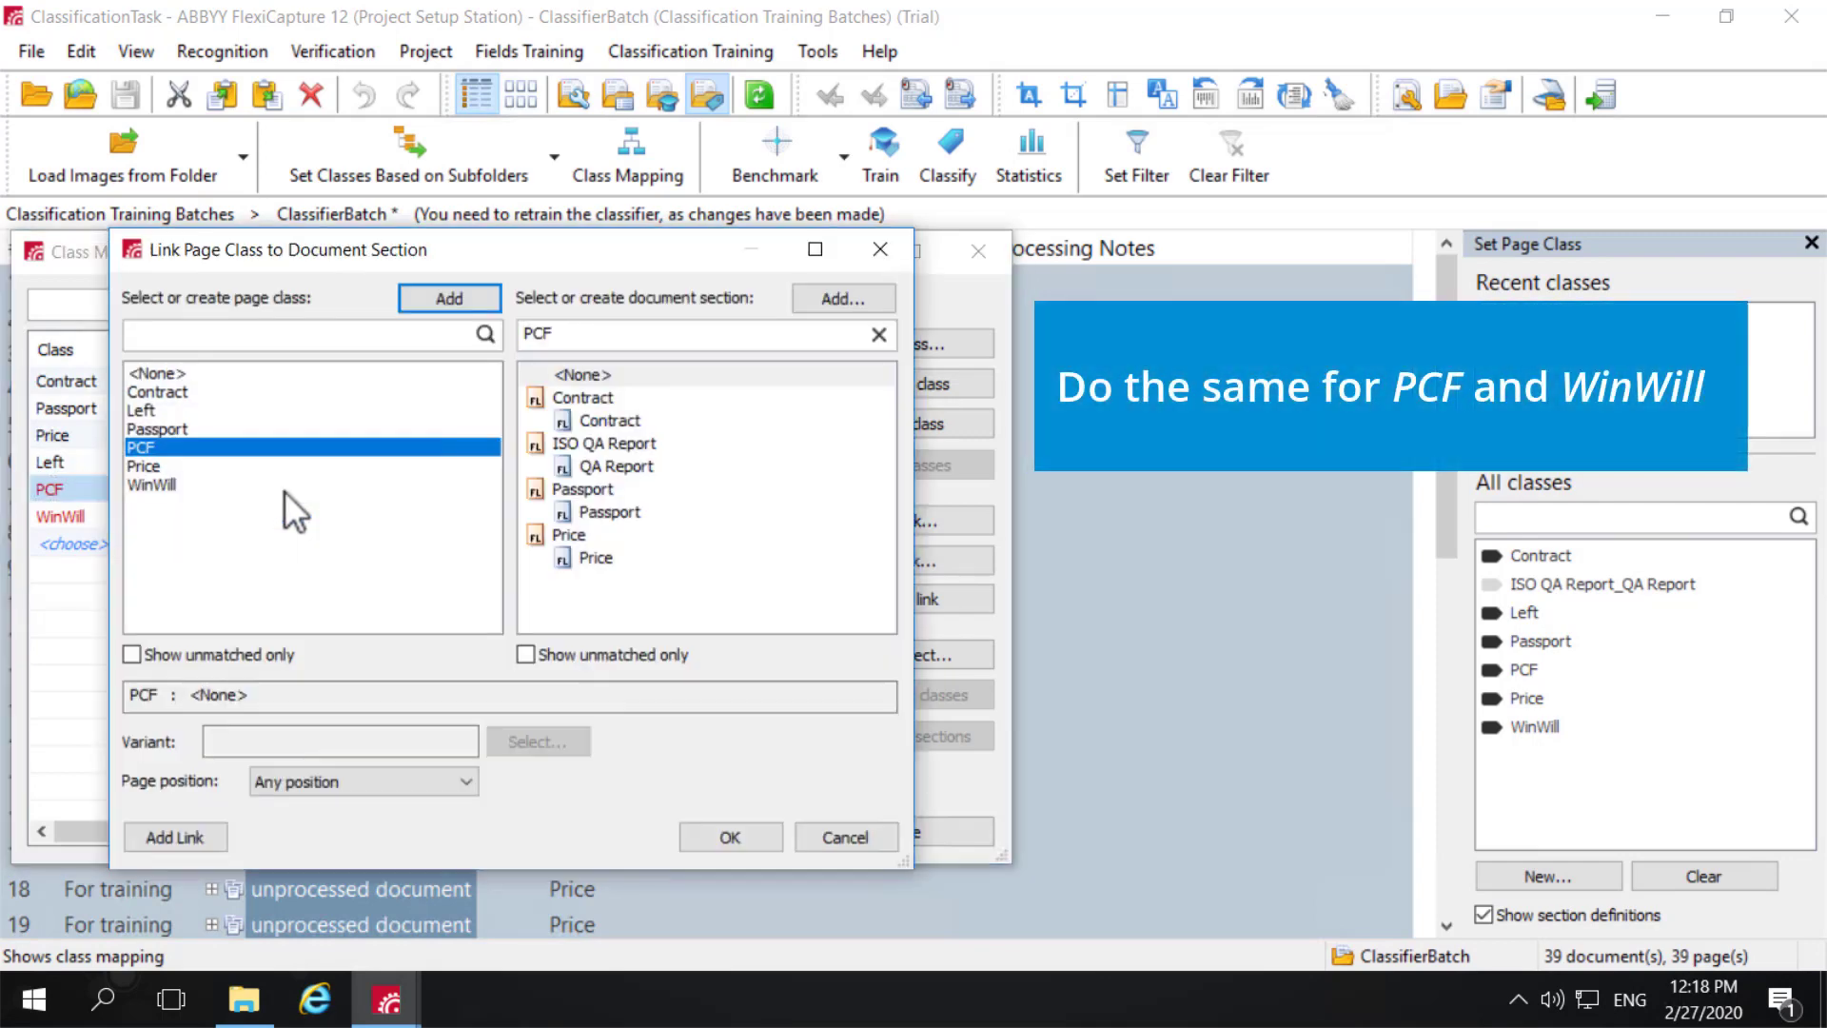
left_click(596, 466)
left_click(542, 741)
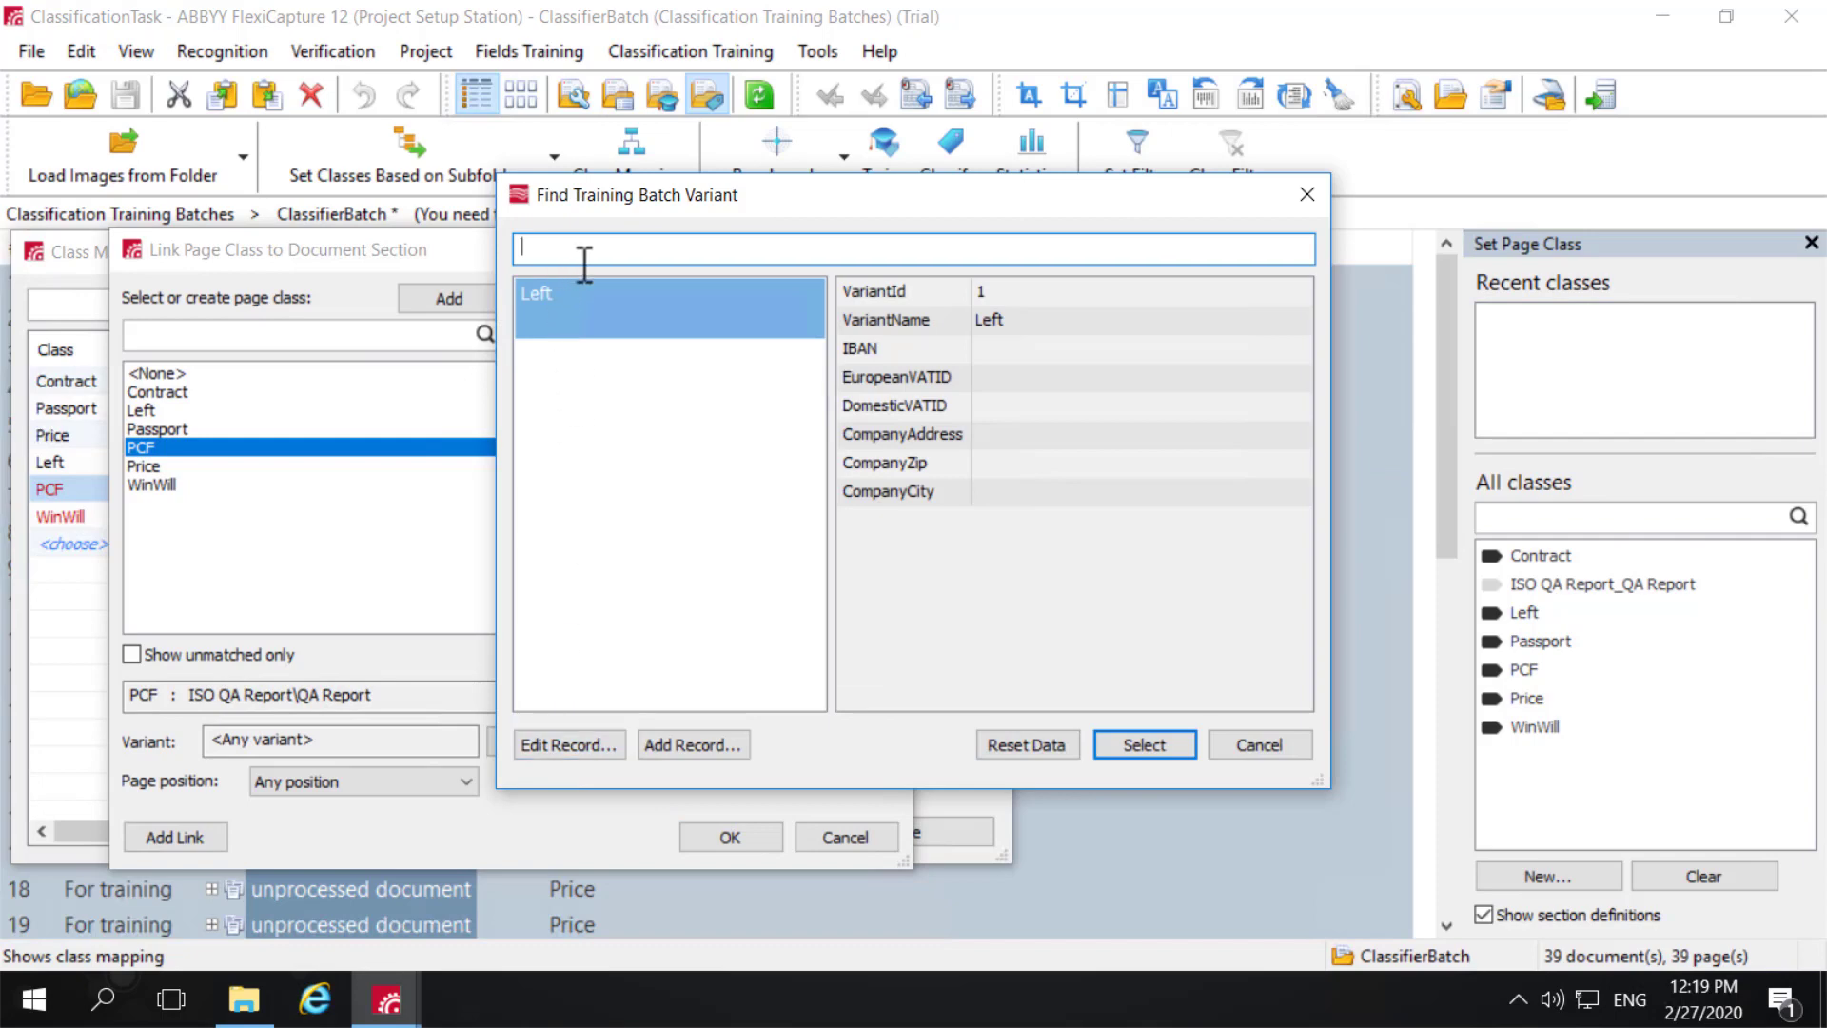
left_click(721, 740)
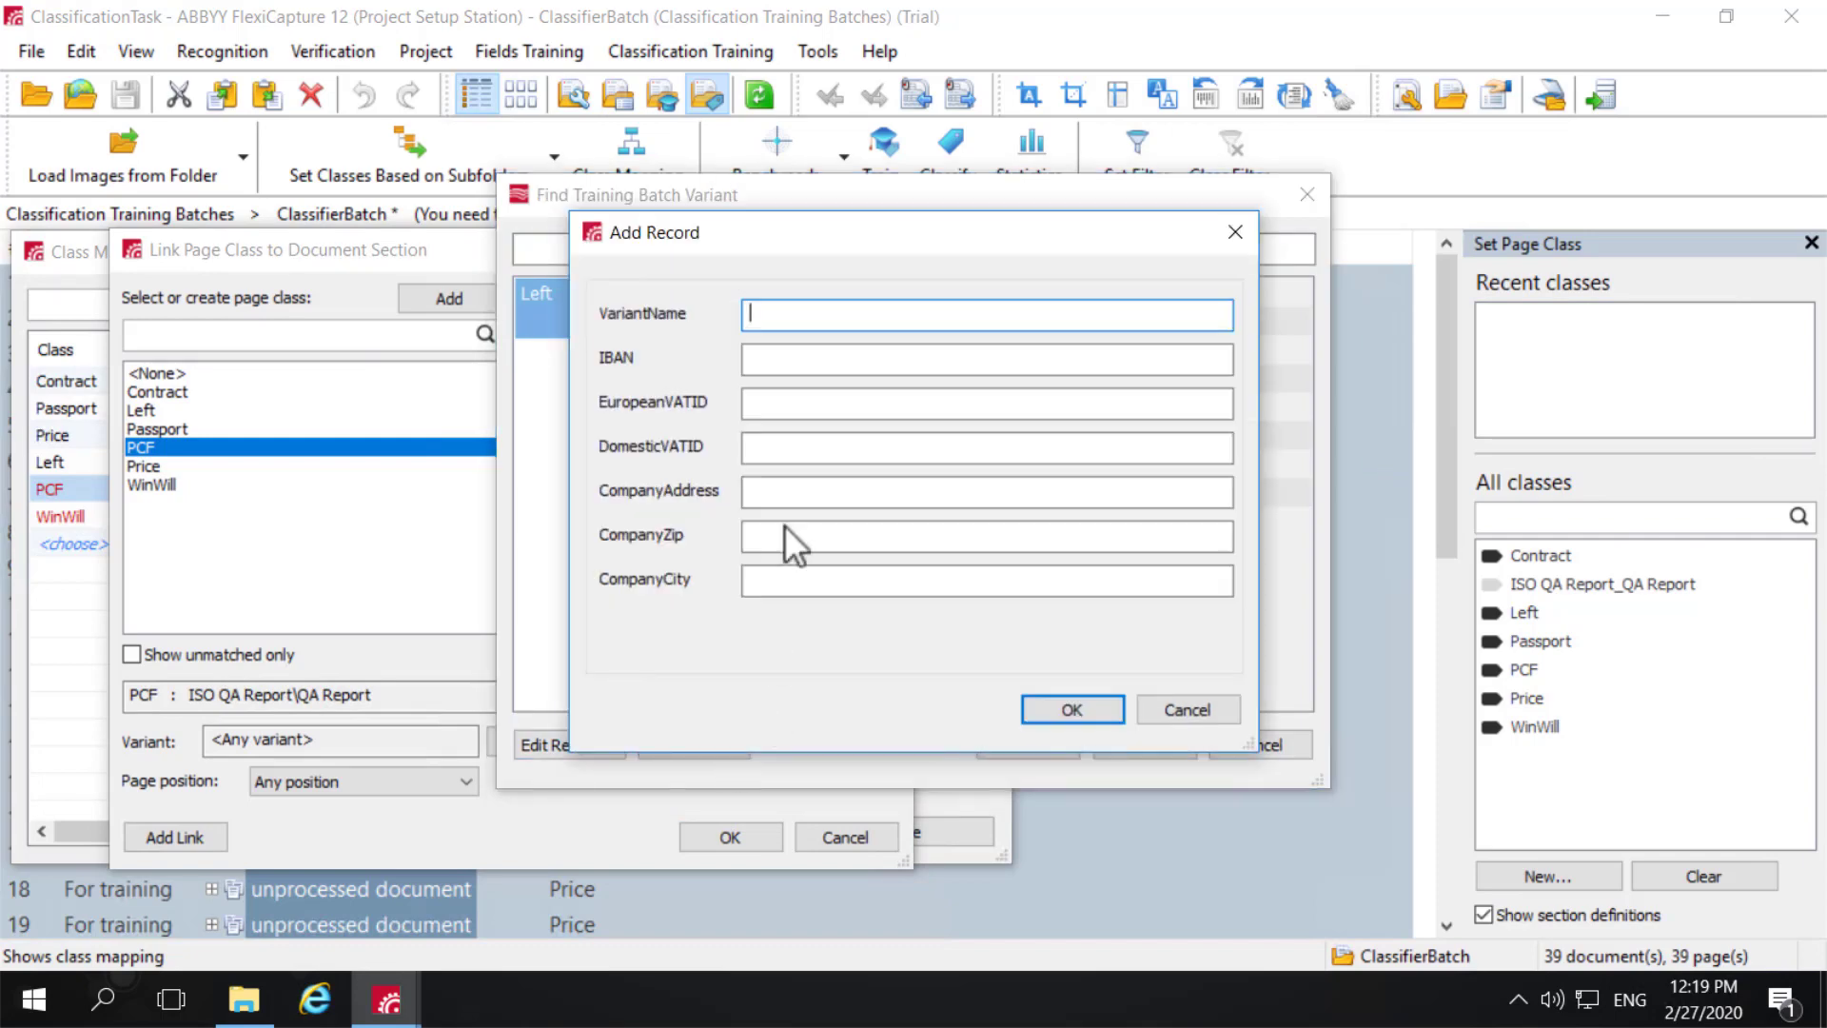
type("PCF")
left_click(1073, 710)
left_click(671, 370)
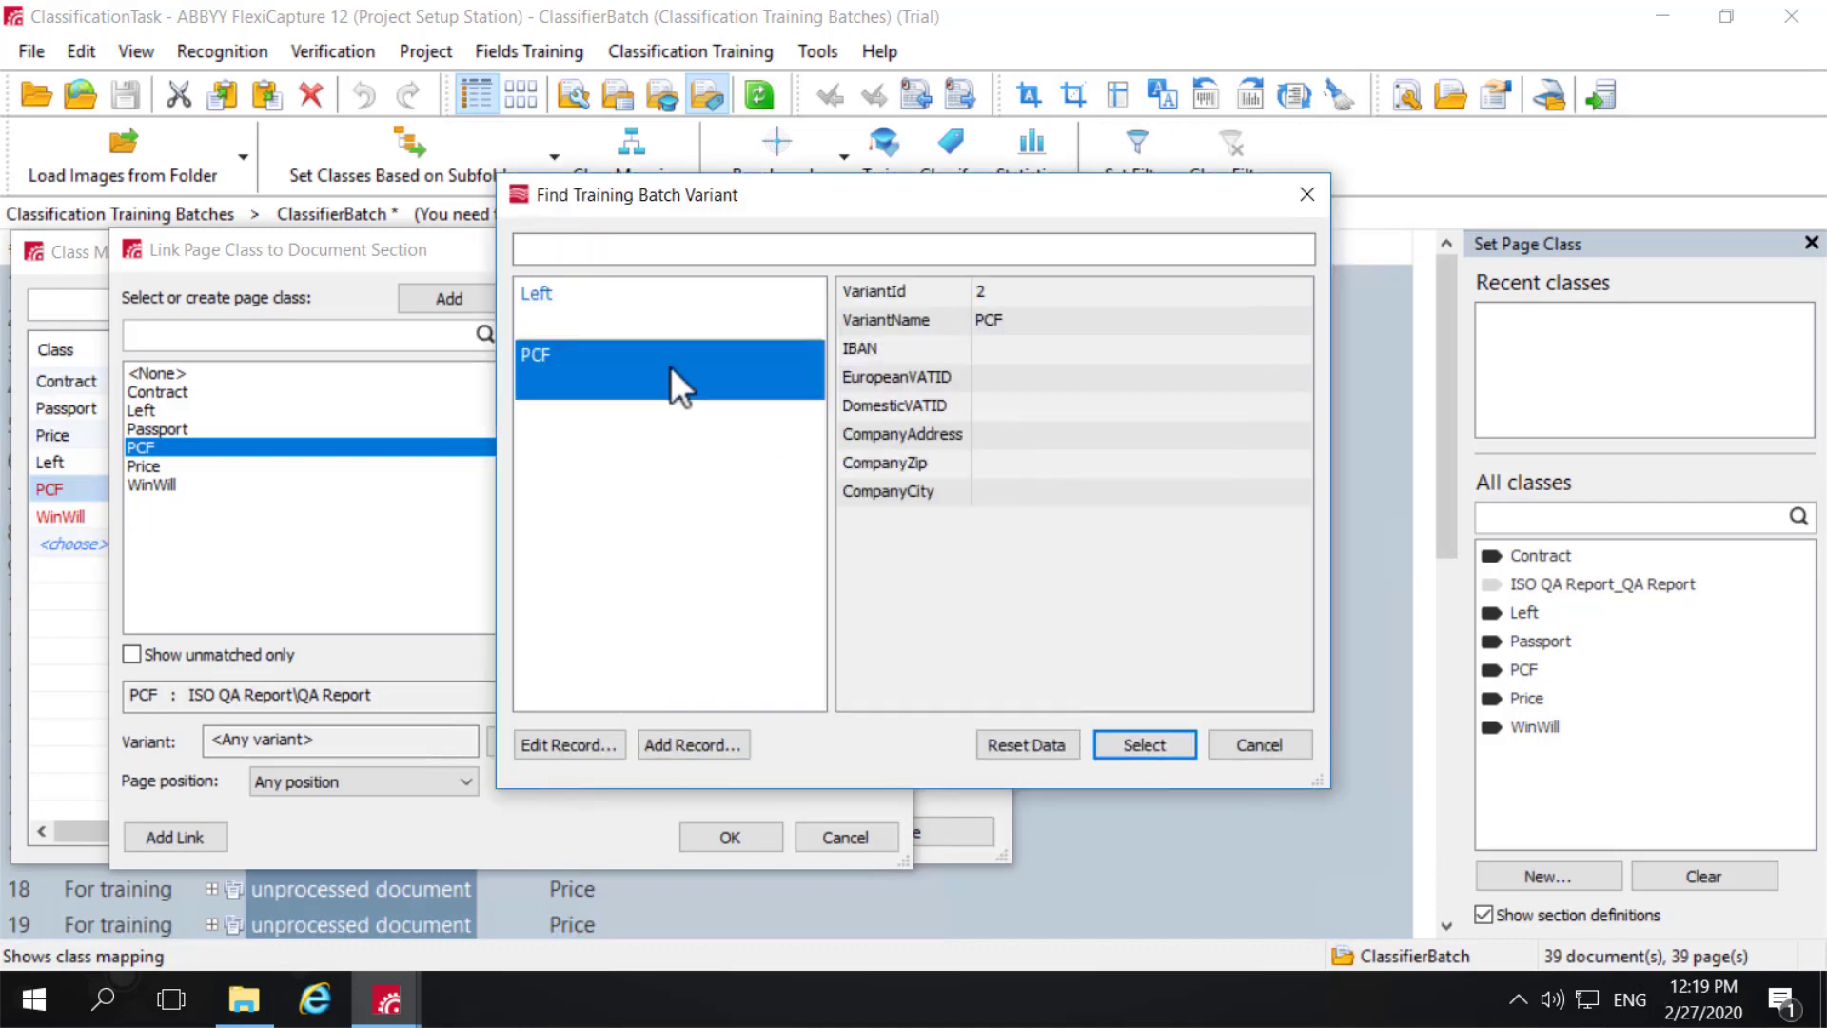
left_click(1139, 749)
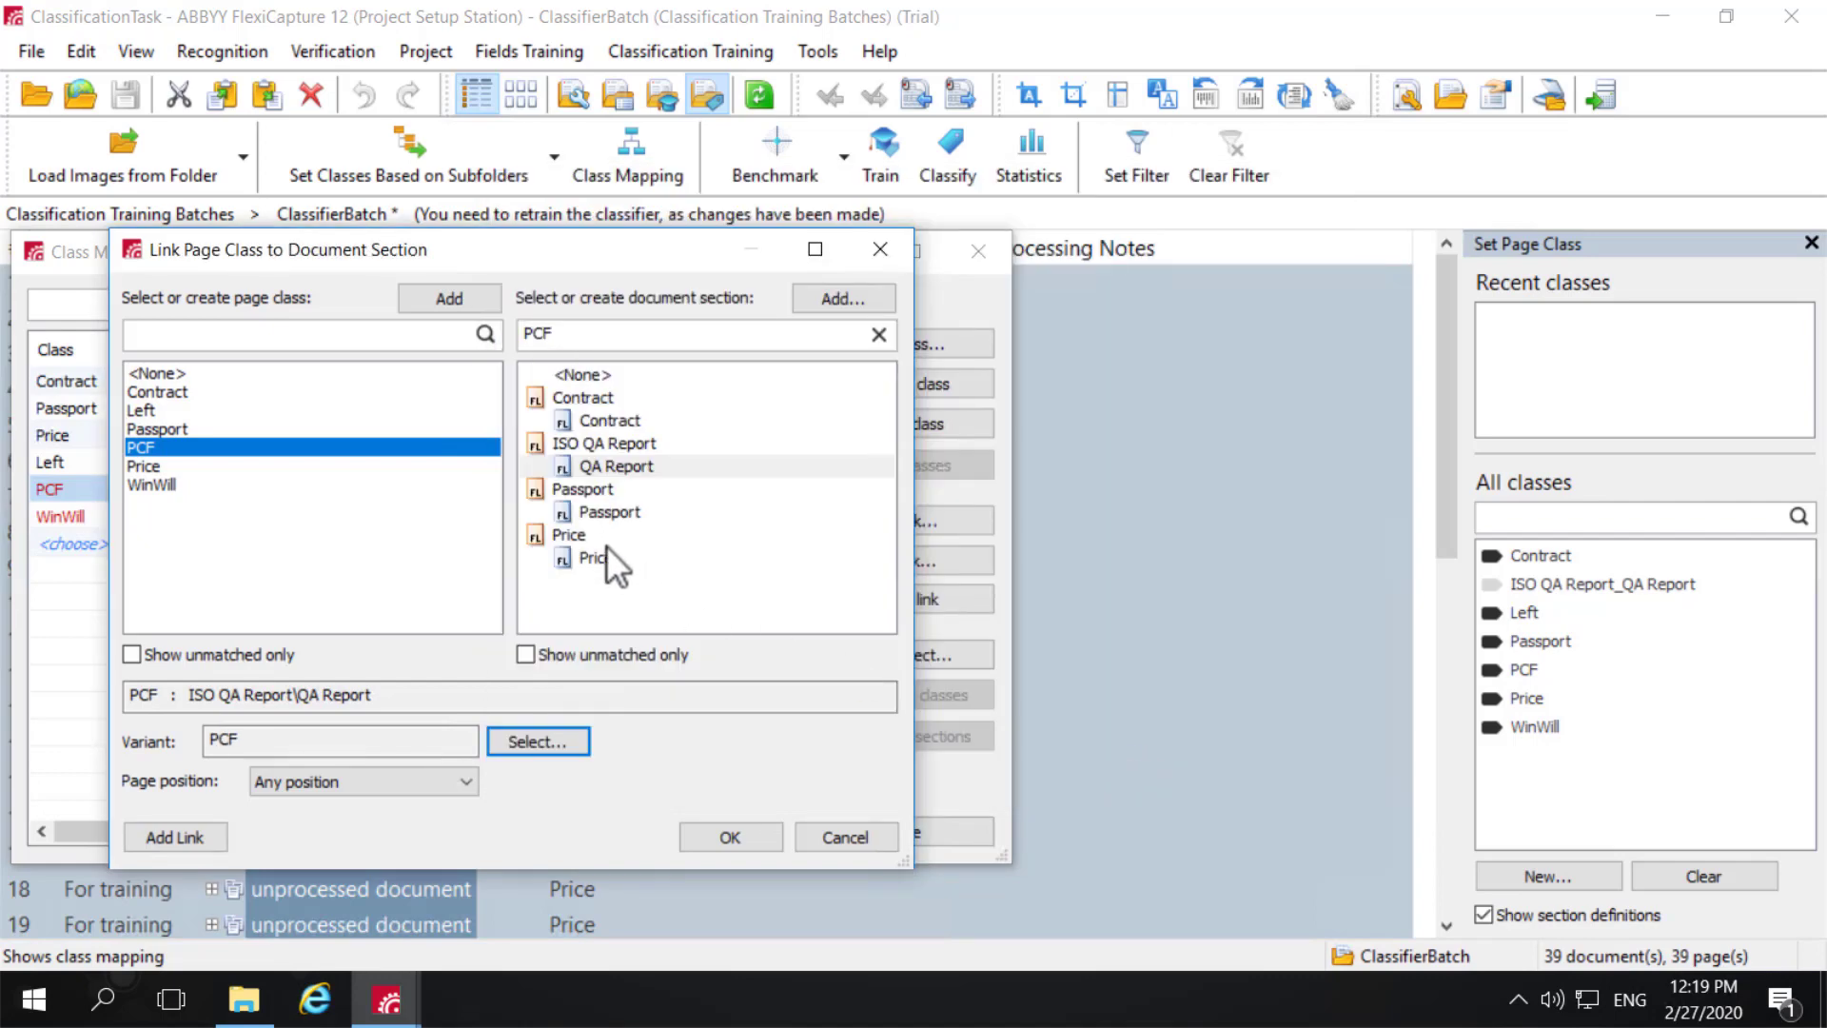
left_click(727, 835)
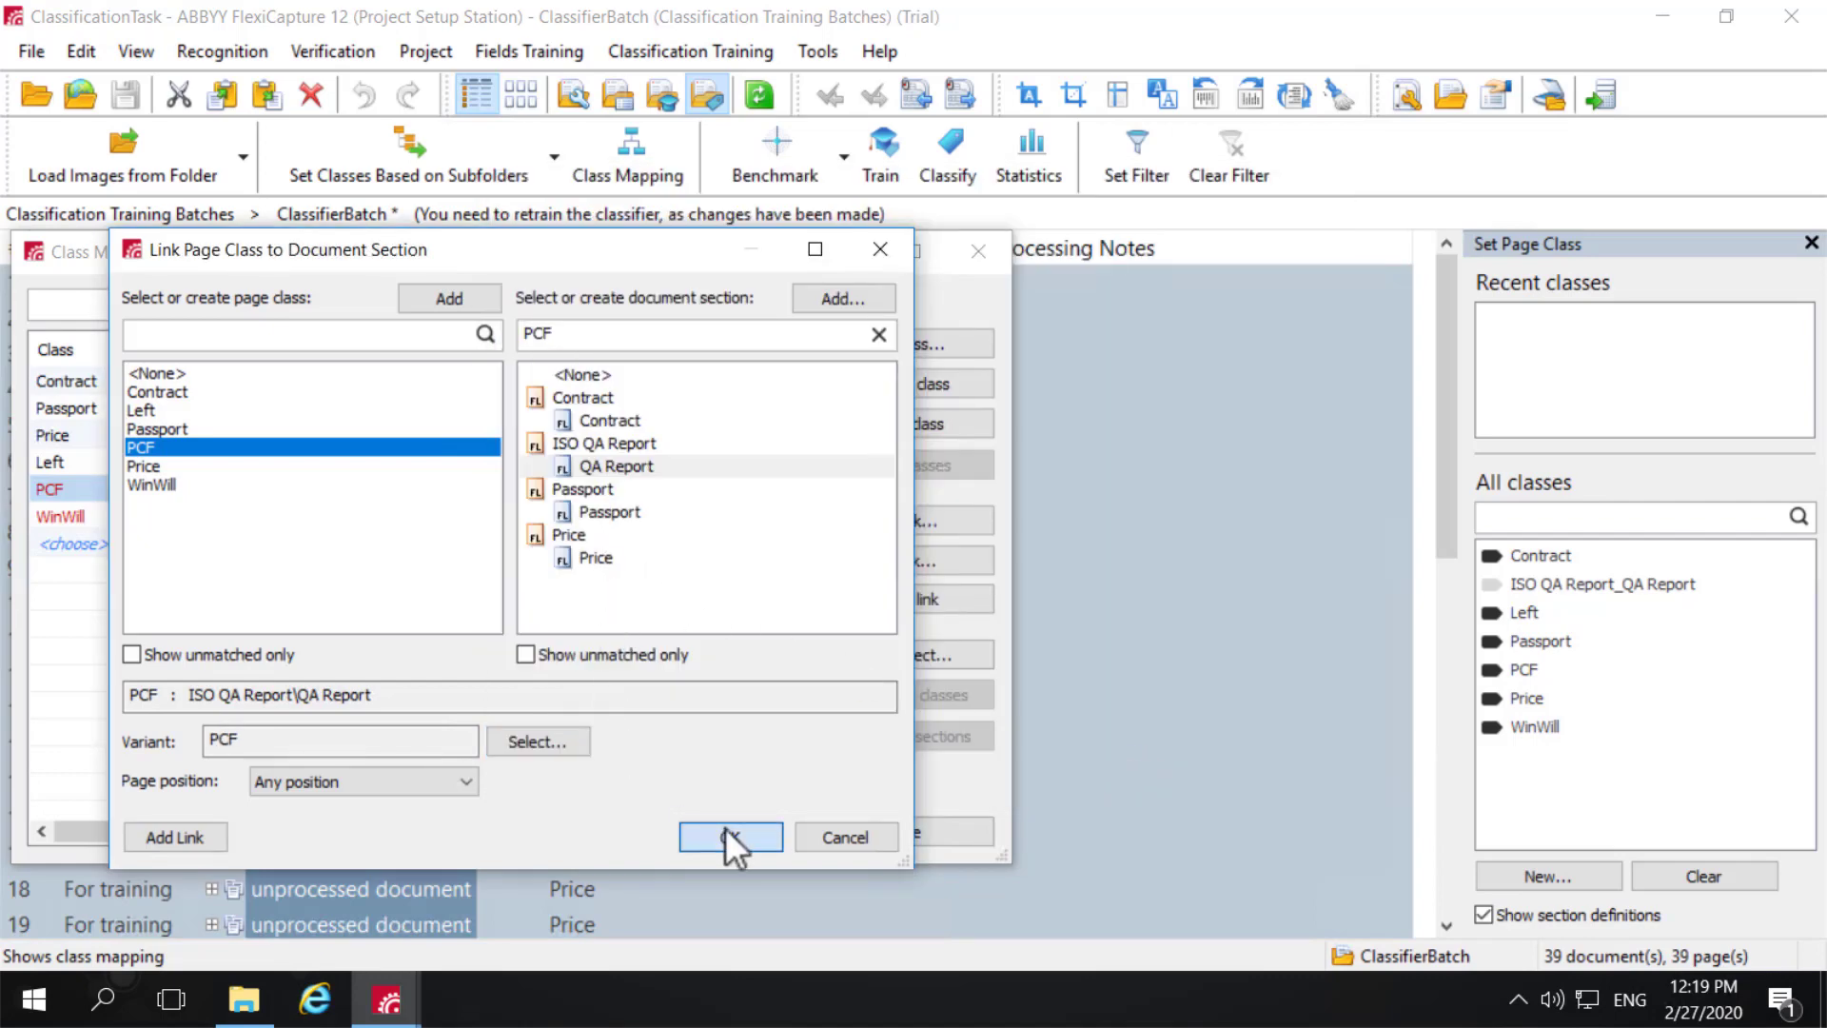
- Link the WinWill class to the ISO QA Report\QA Report section with a new WinWill variant record, and close the class mapping
left_click(311, 516)
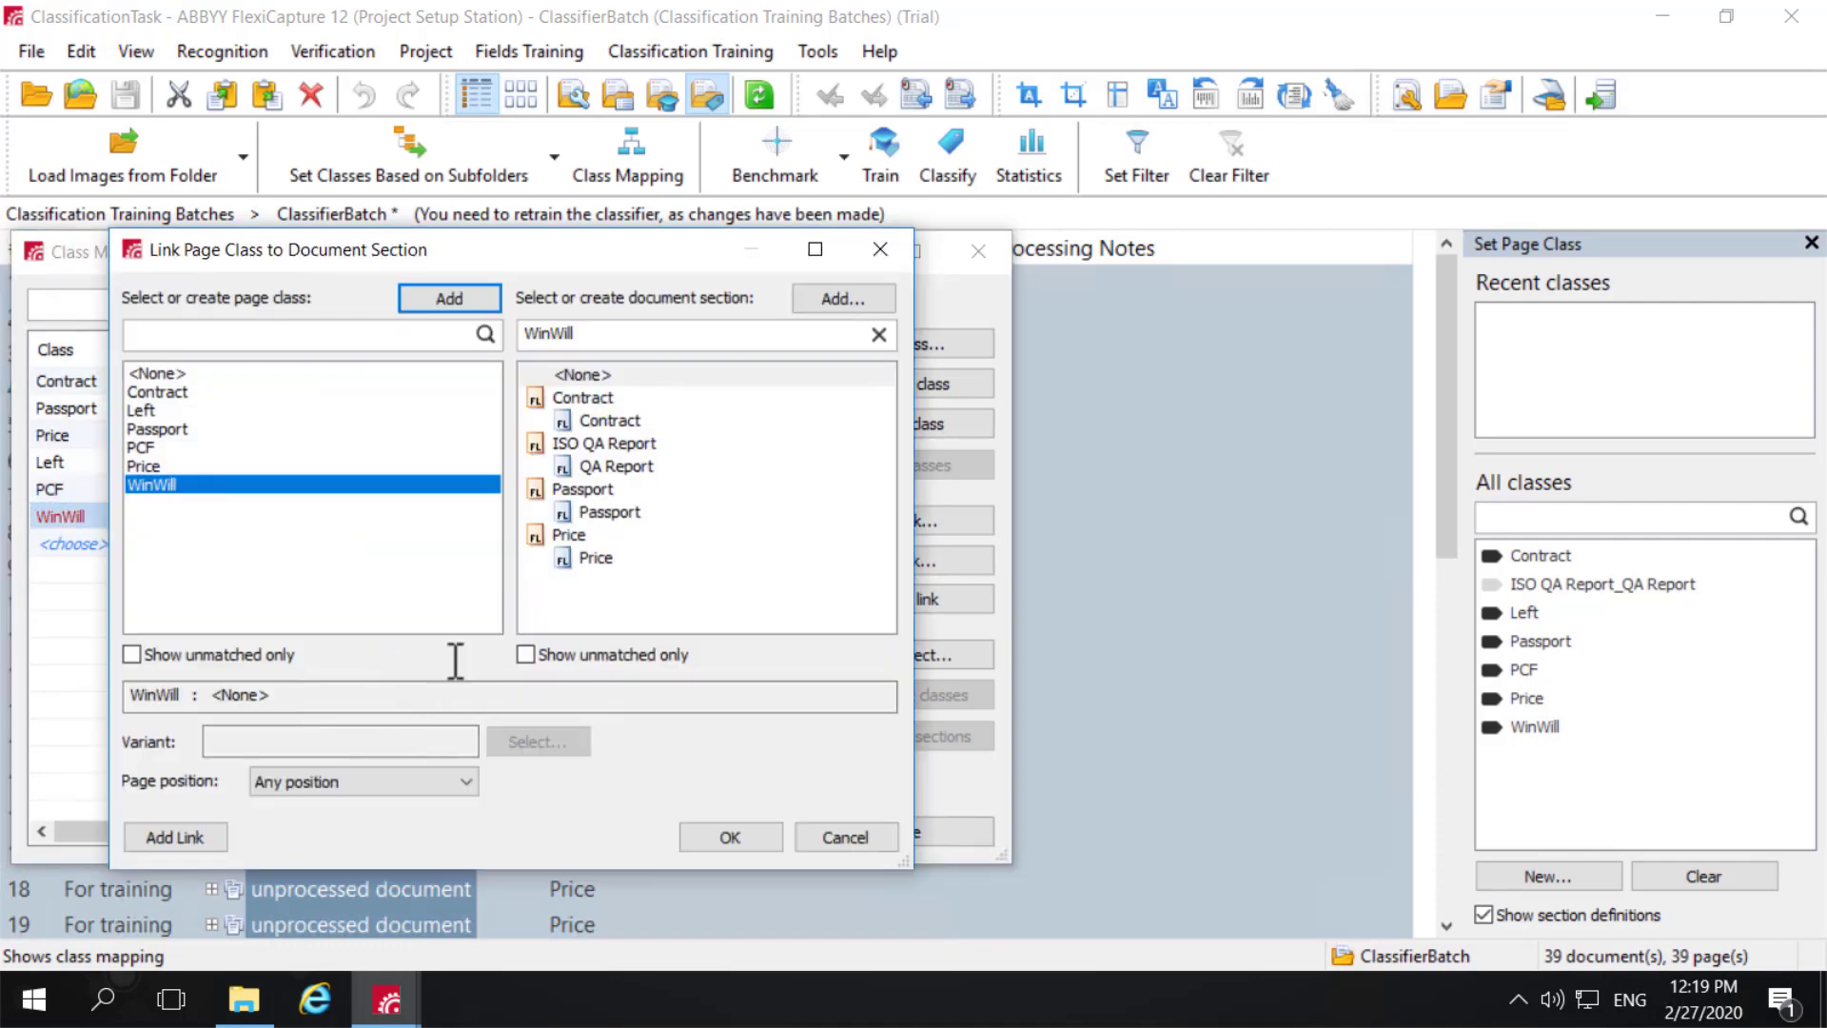
left_click(626, 464)
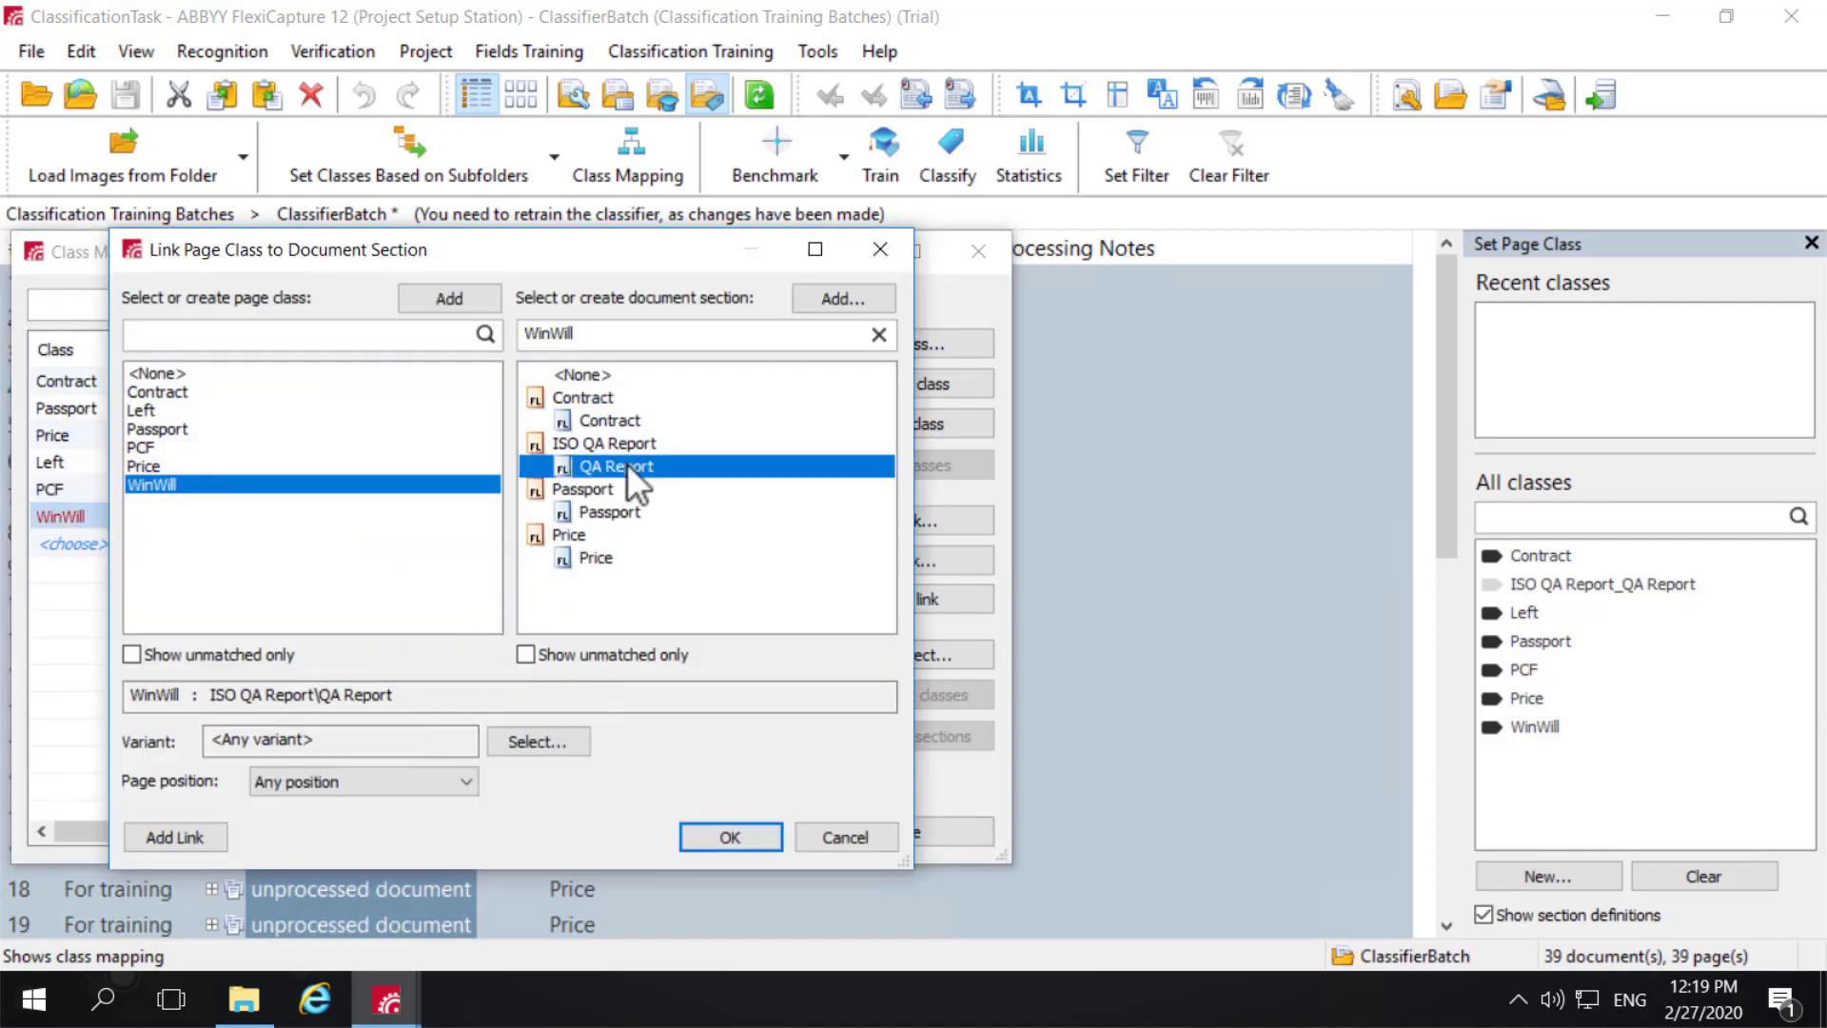
left_click(537, 741)
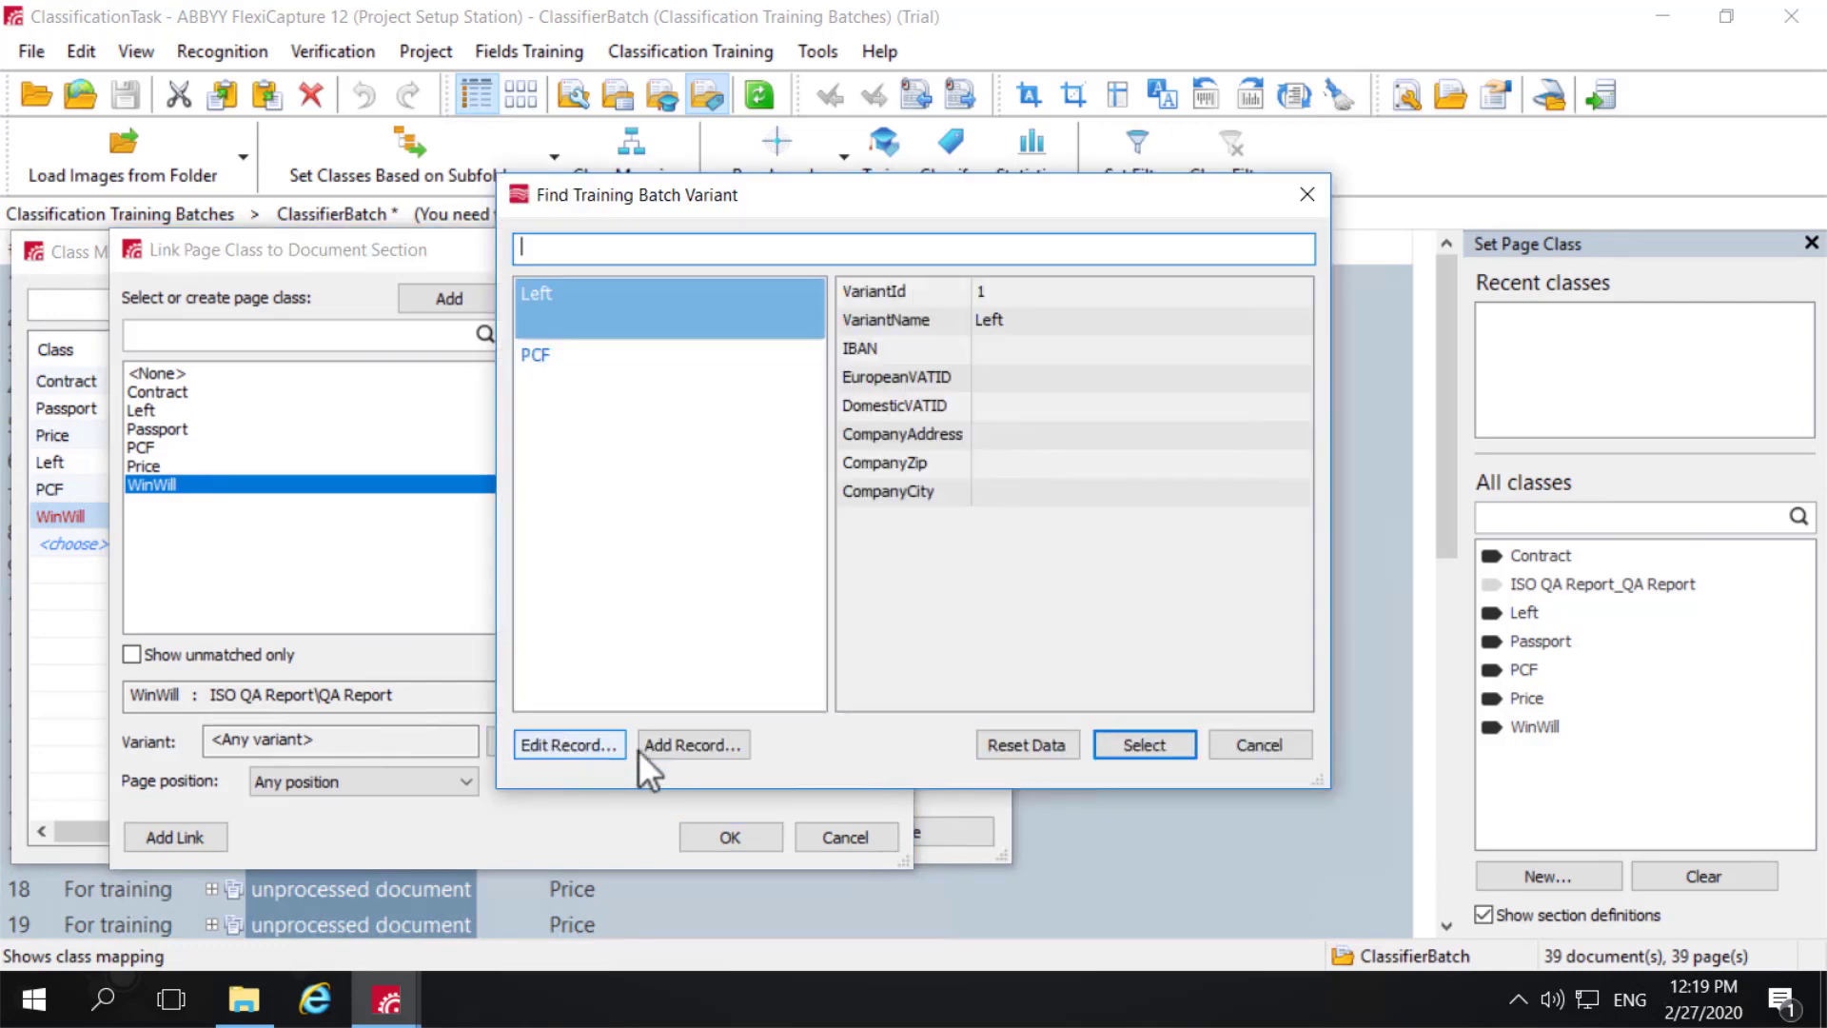
left_click(682, 746)
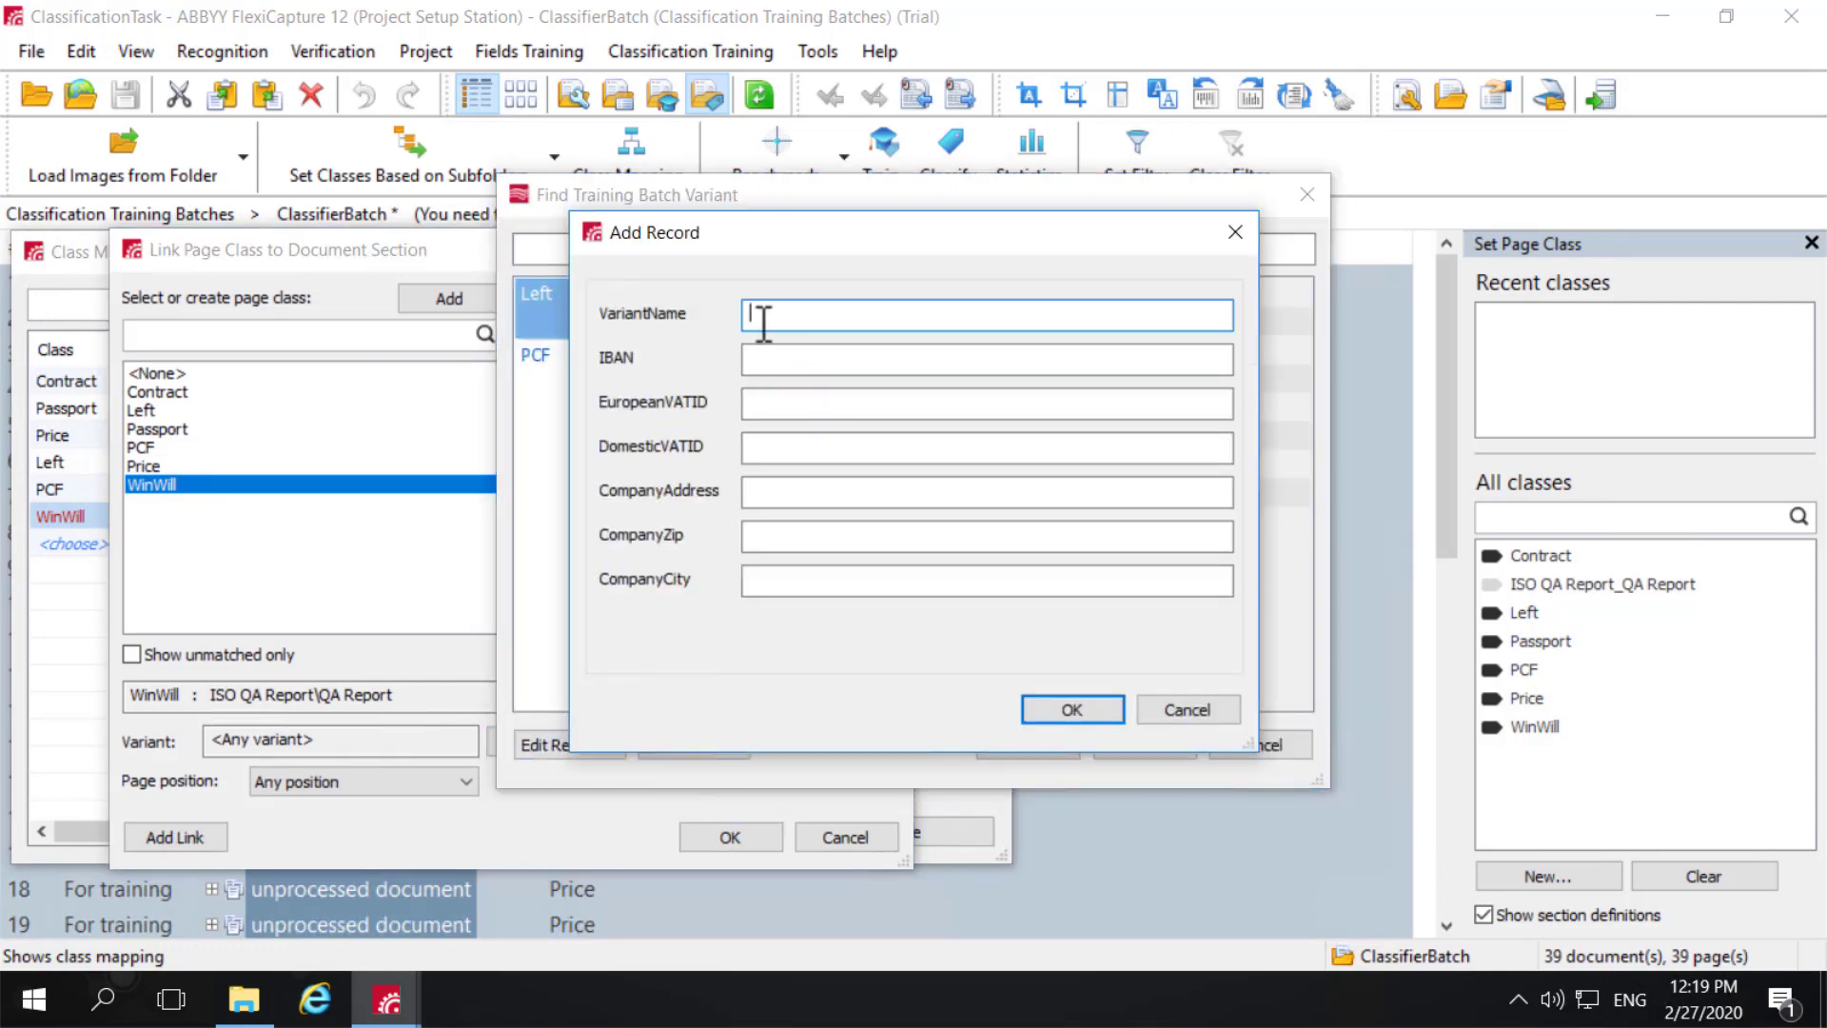
type("WinWill")
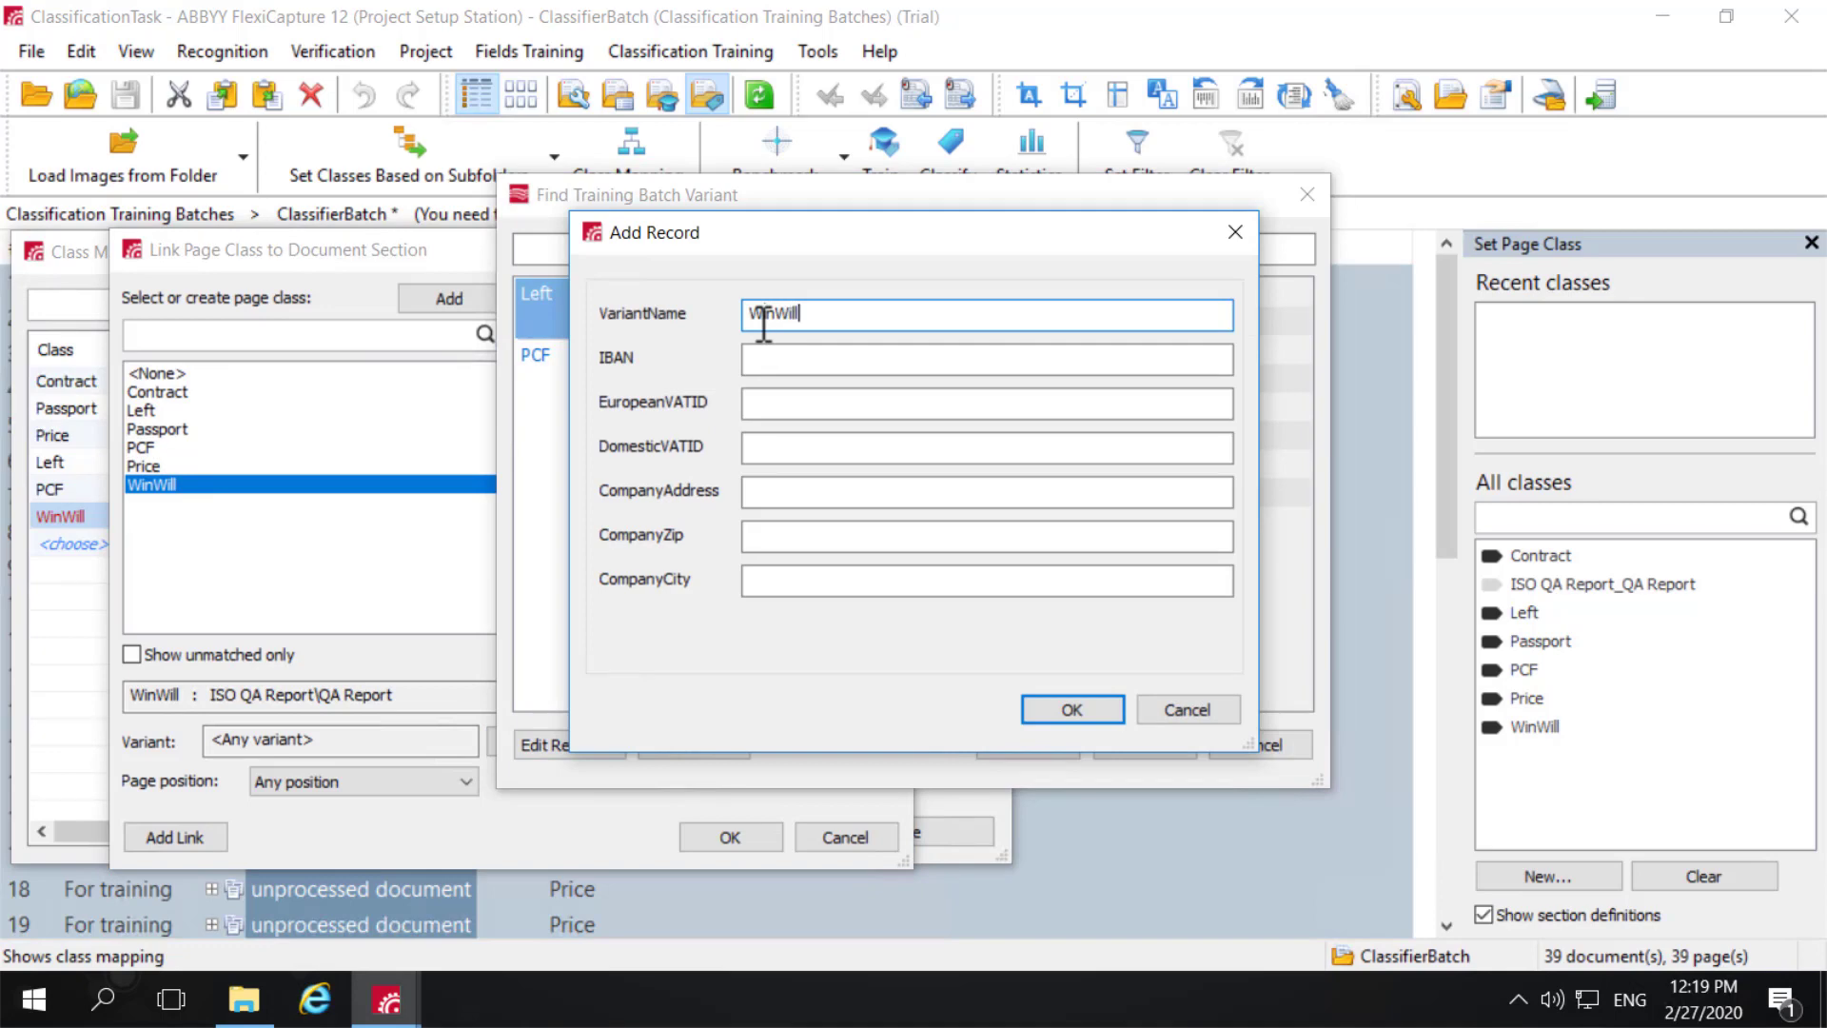
left_click(1076, 706)
left_click(637, 429)
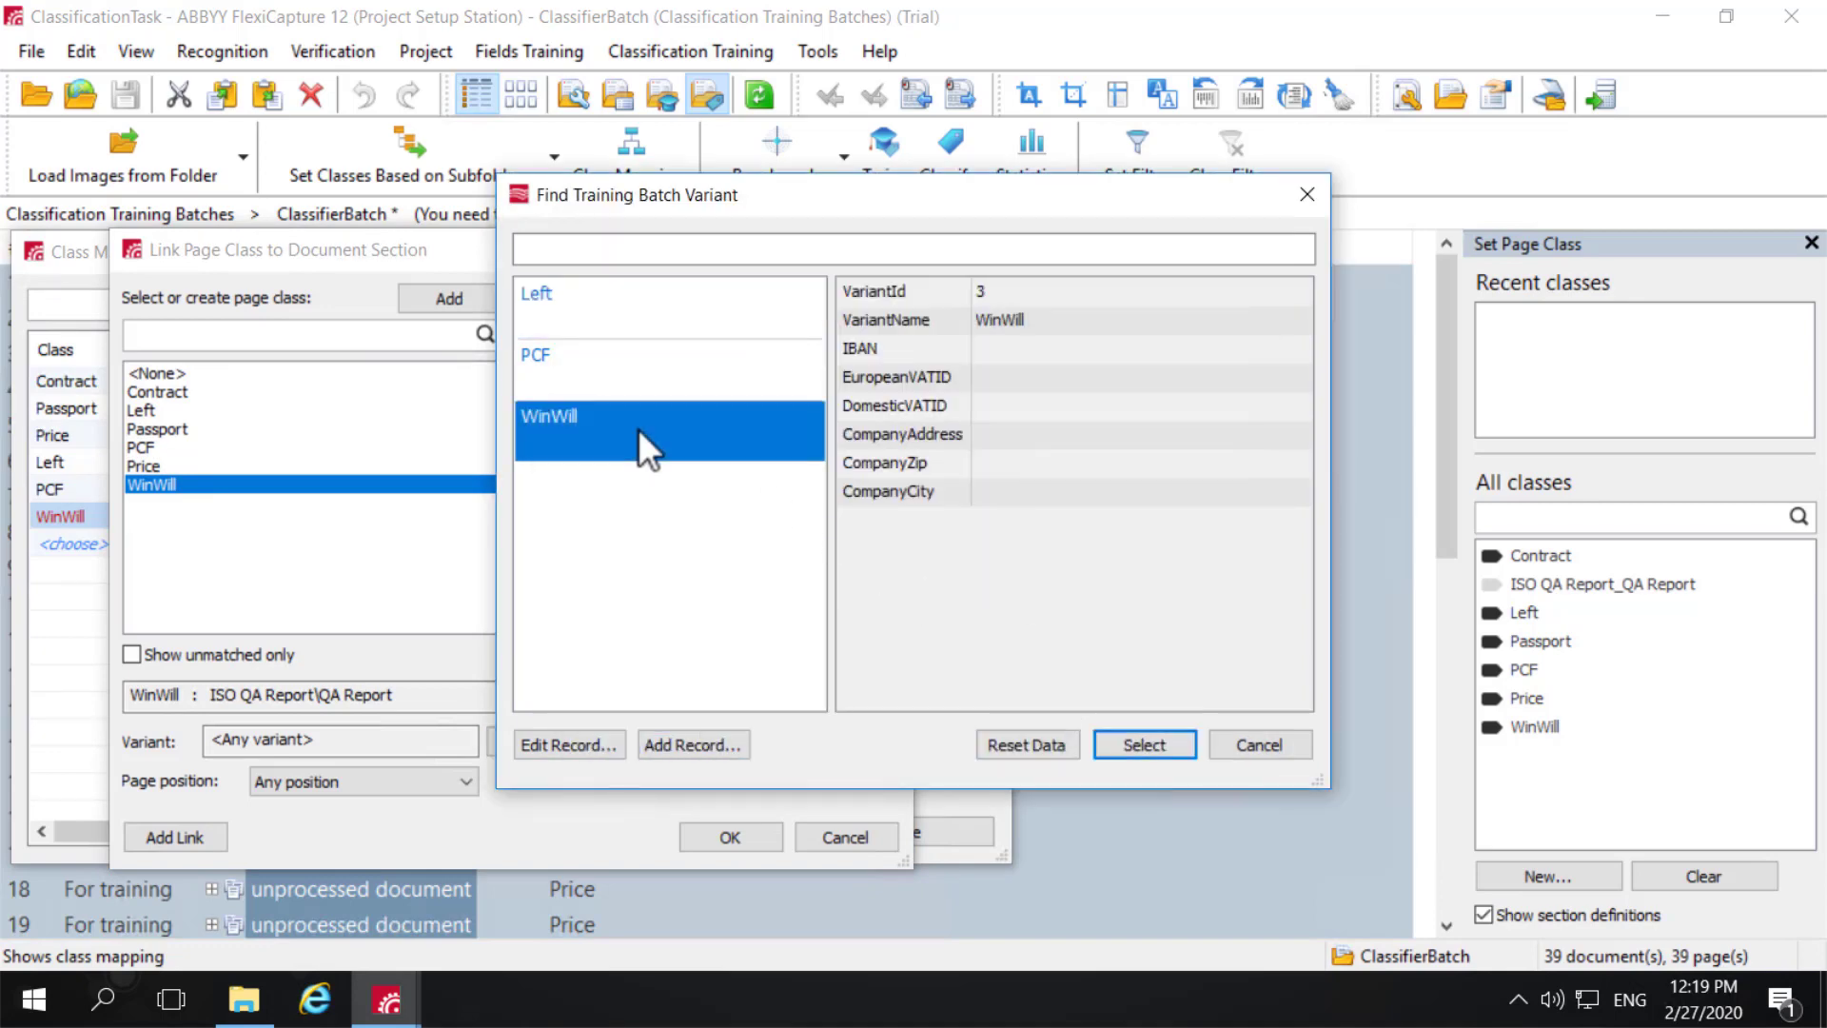
left_click(1143, 744)
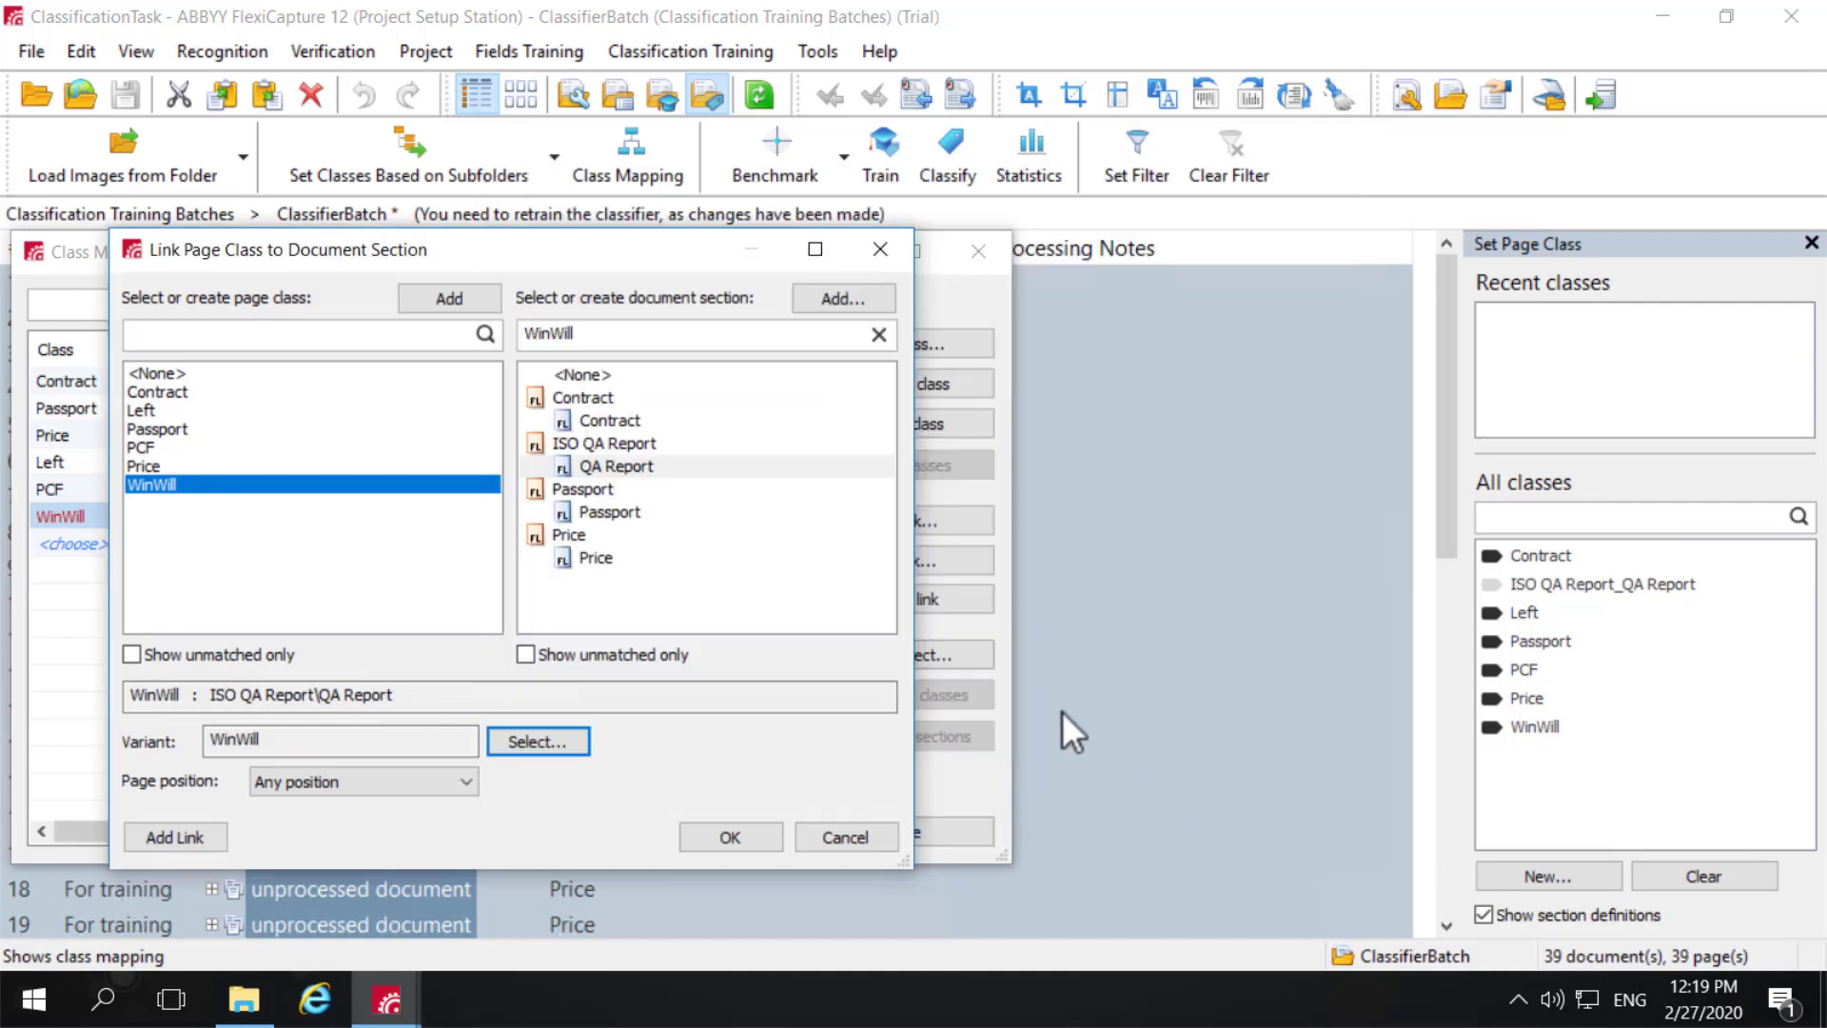
left_click(745, 842)
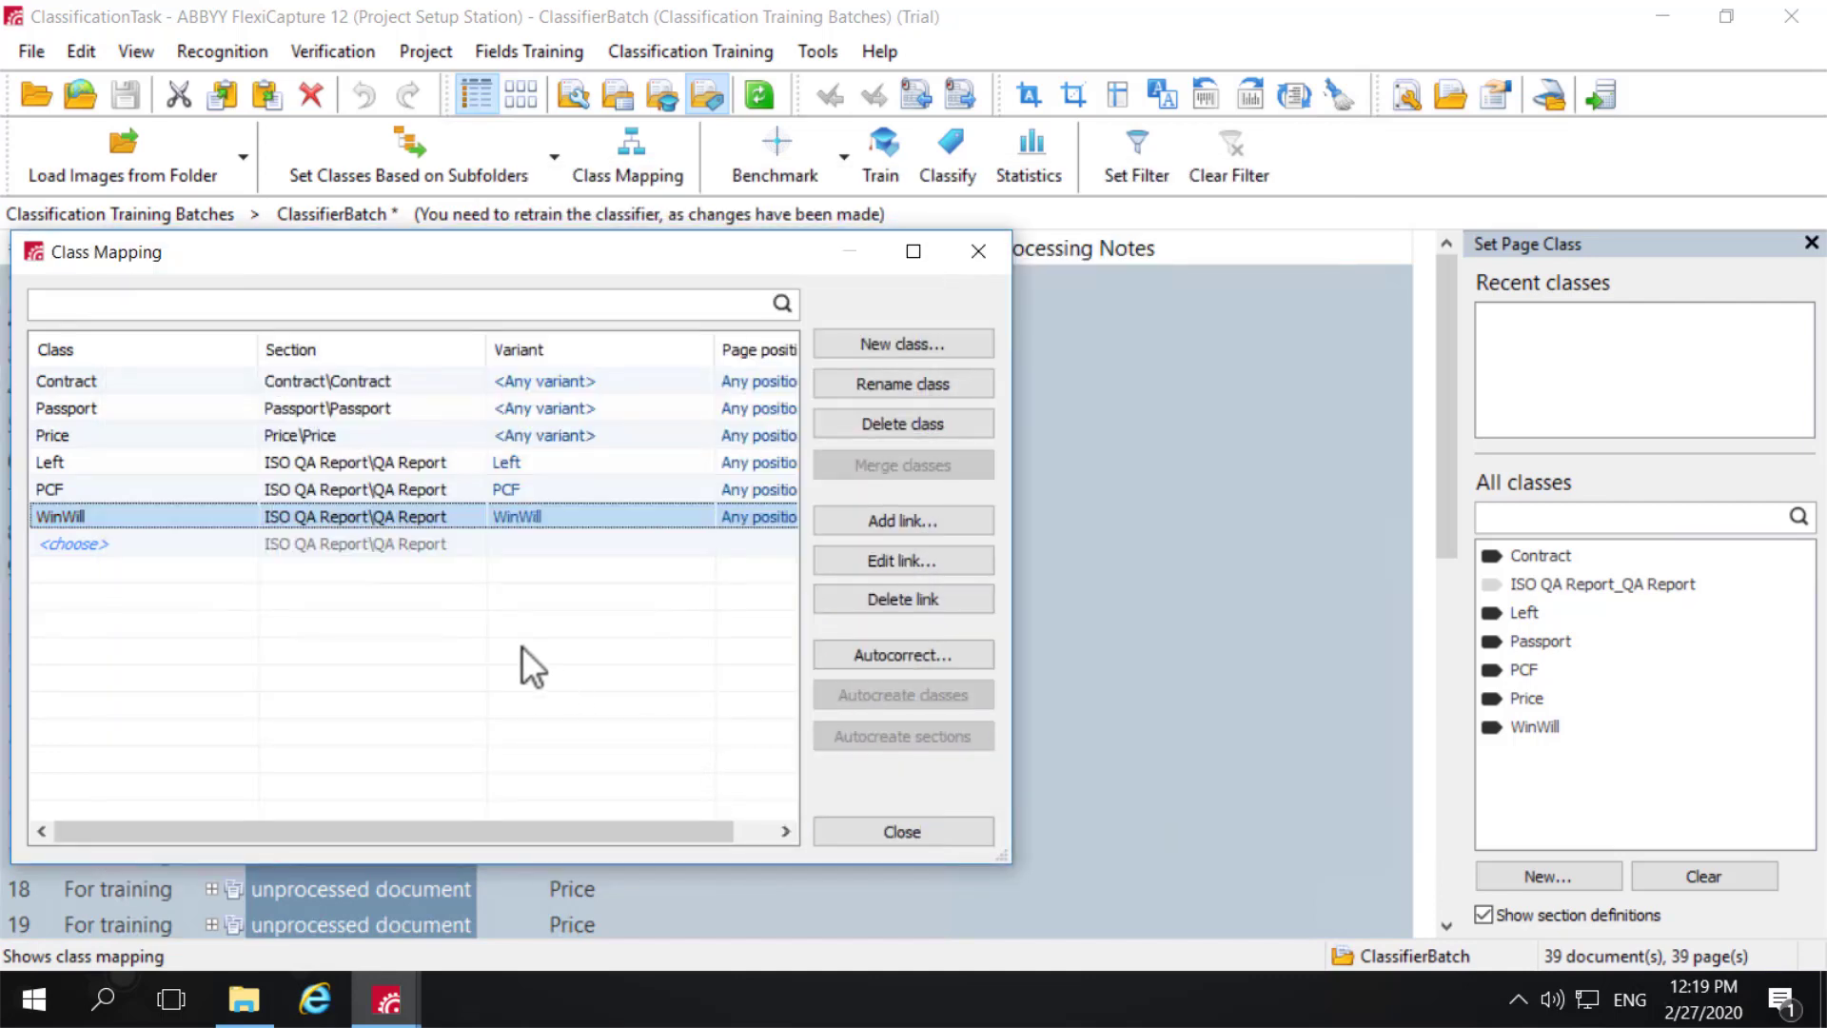
left_click(915, 831)
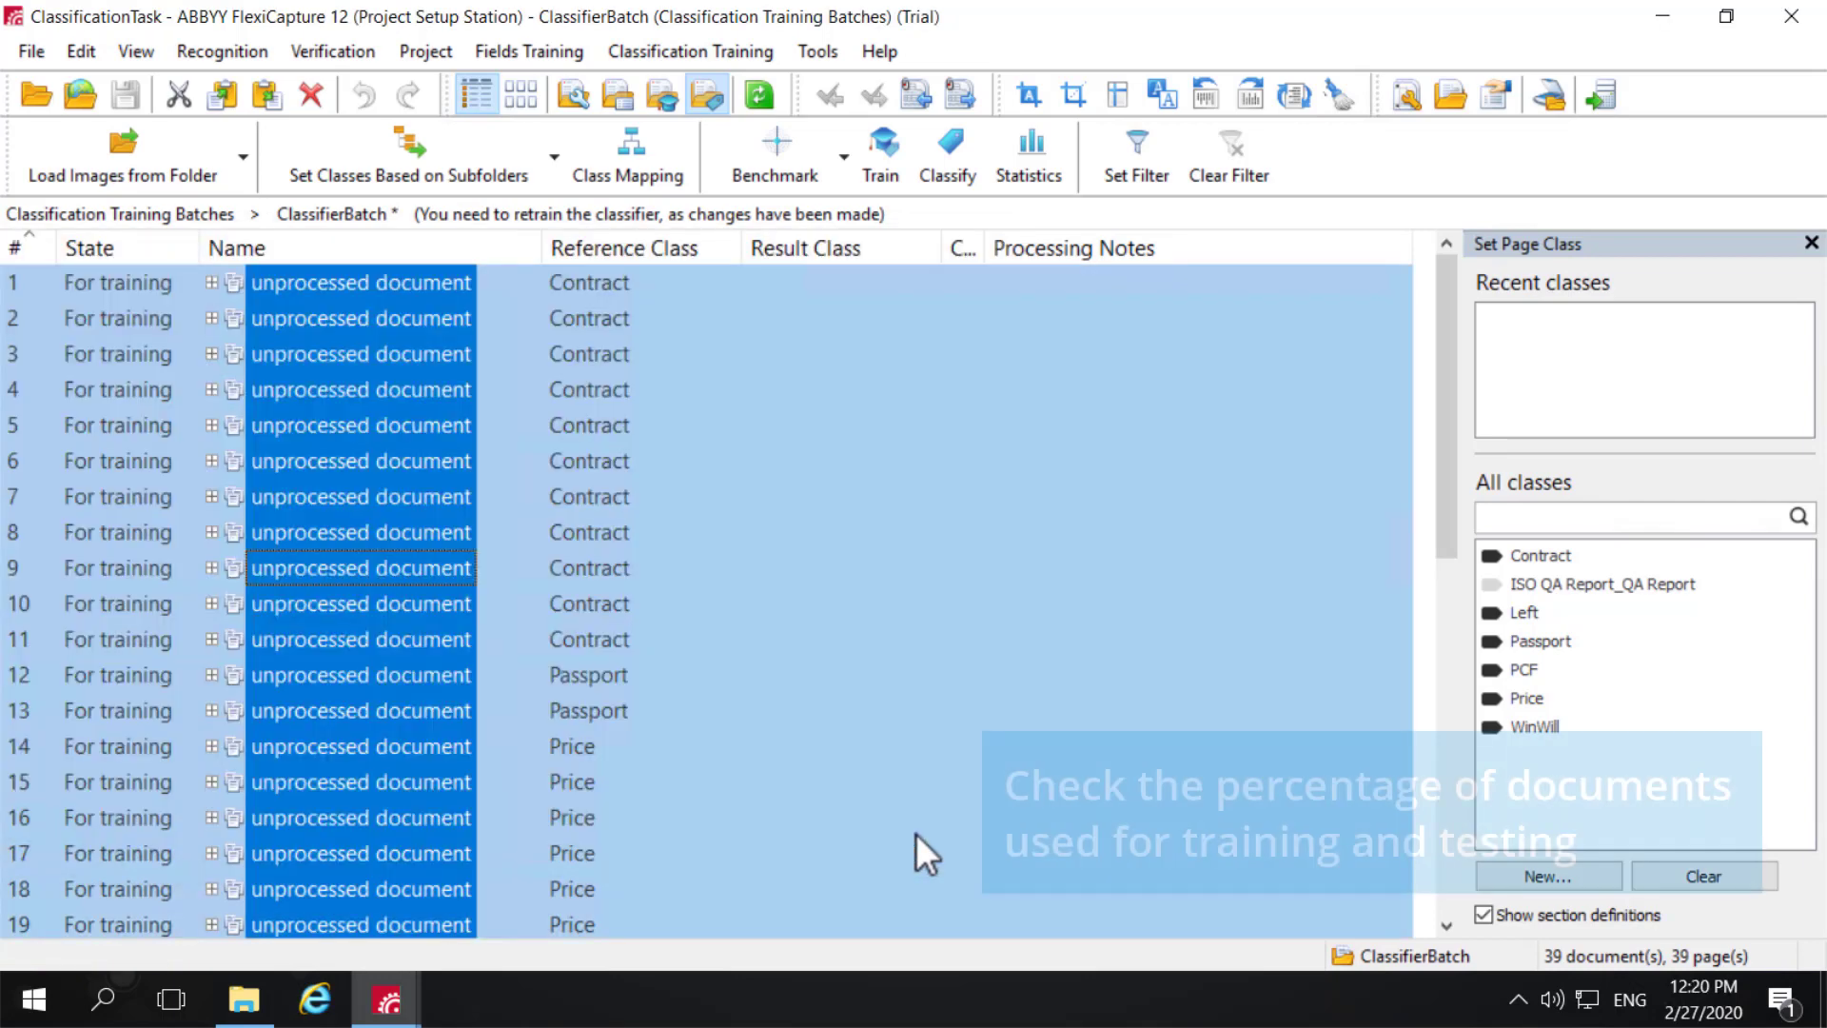
- Run a benchmark test with 60% training and 40% testing documents per class, review the confusion matrix and close the statistics
left_click(767, 152)
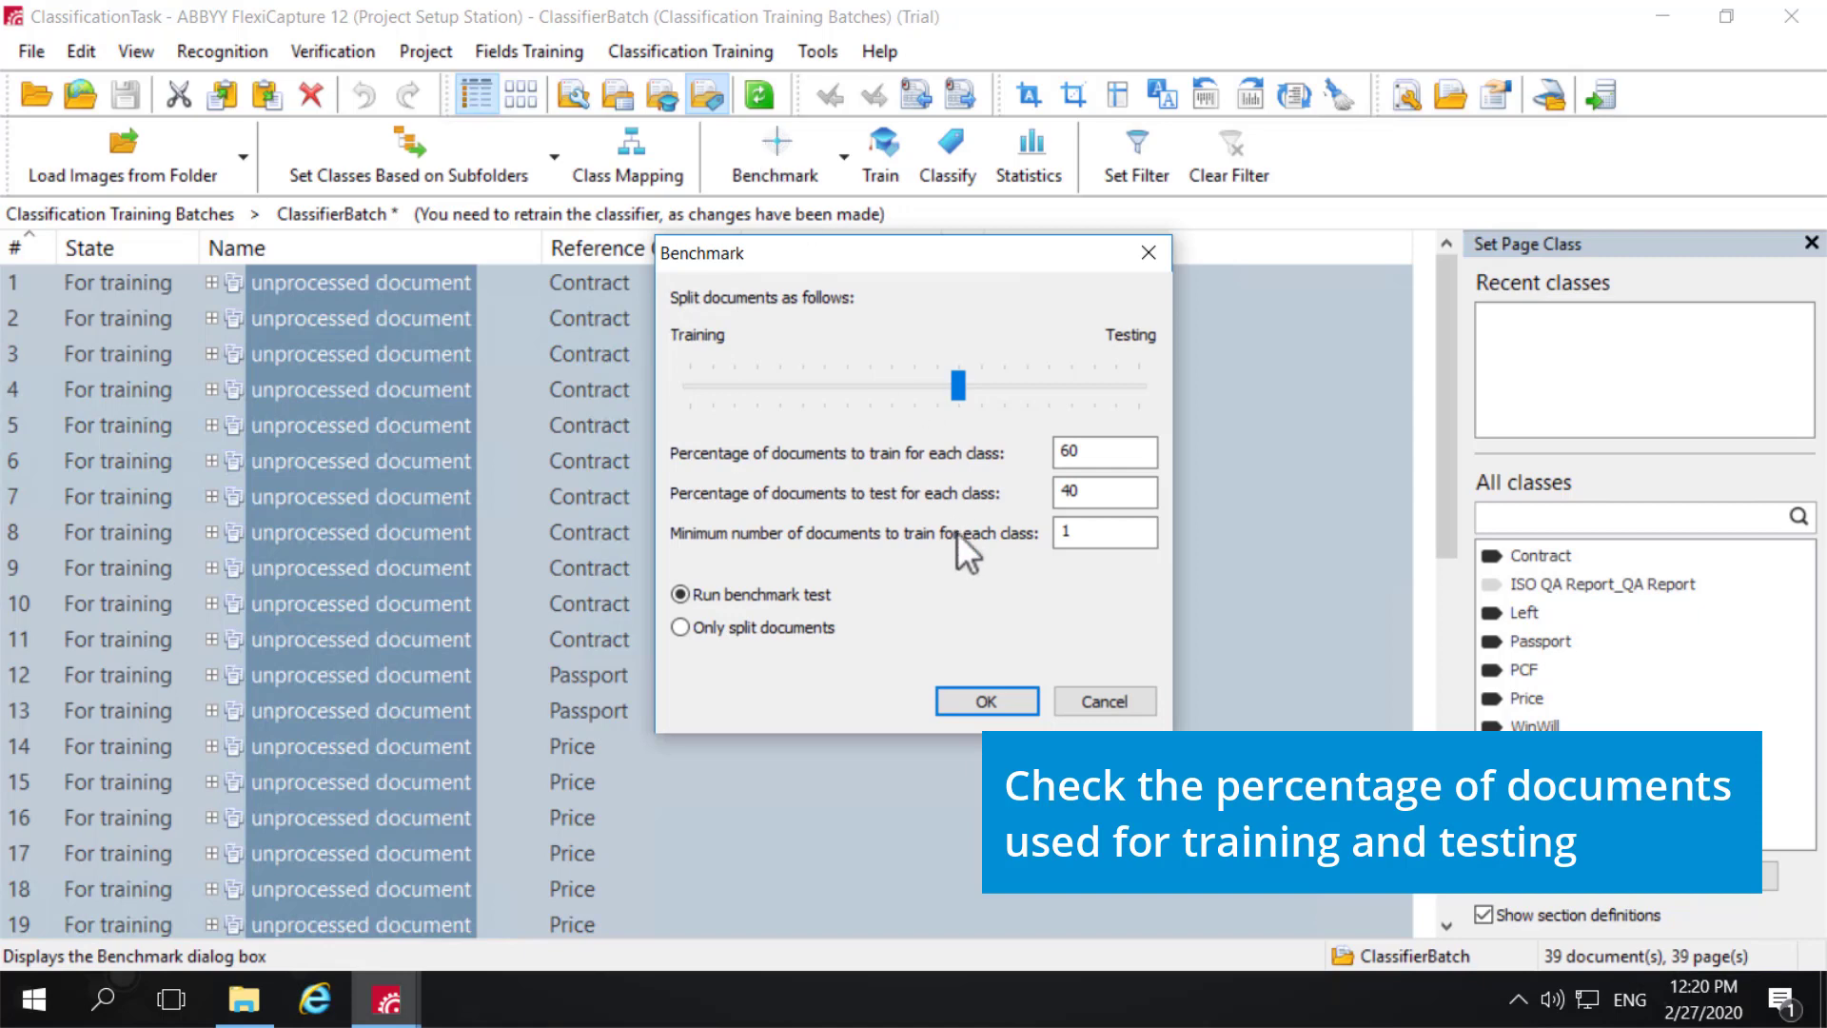
left_click(989, 701)
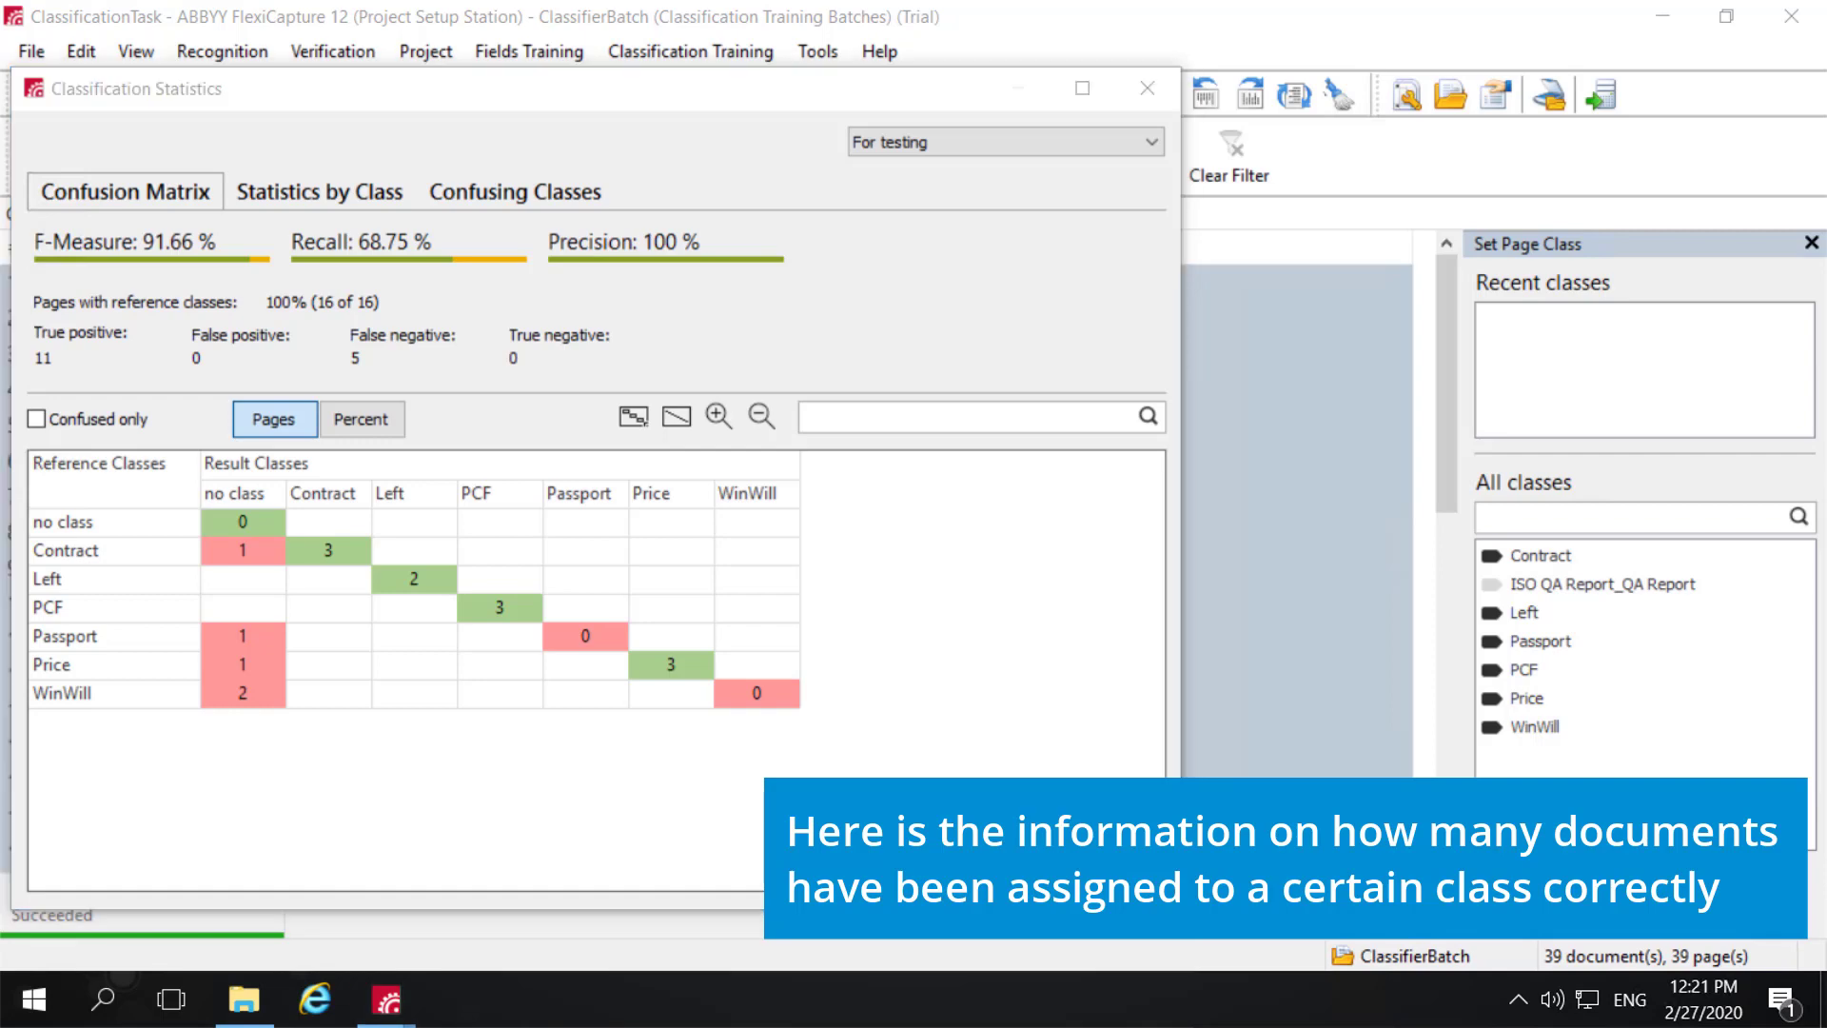
left_click(1148, 87)
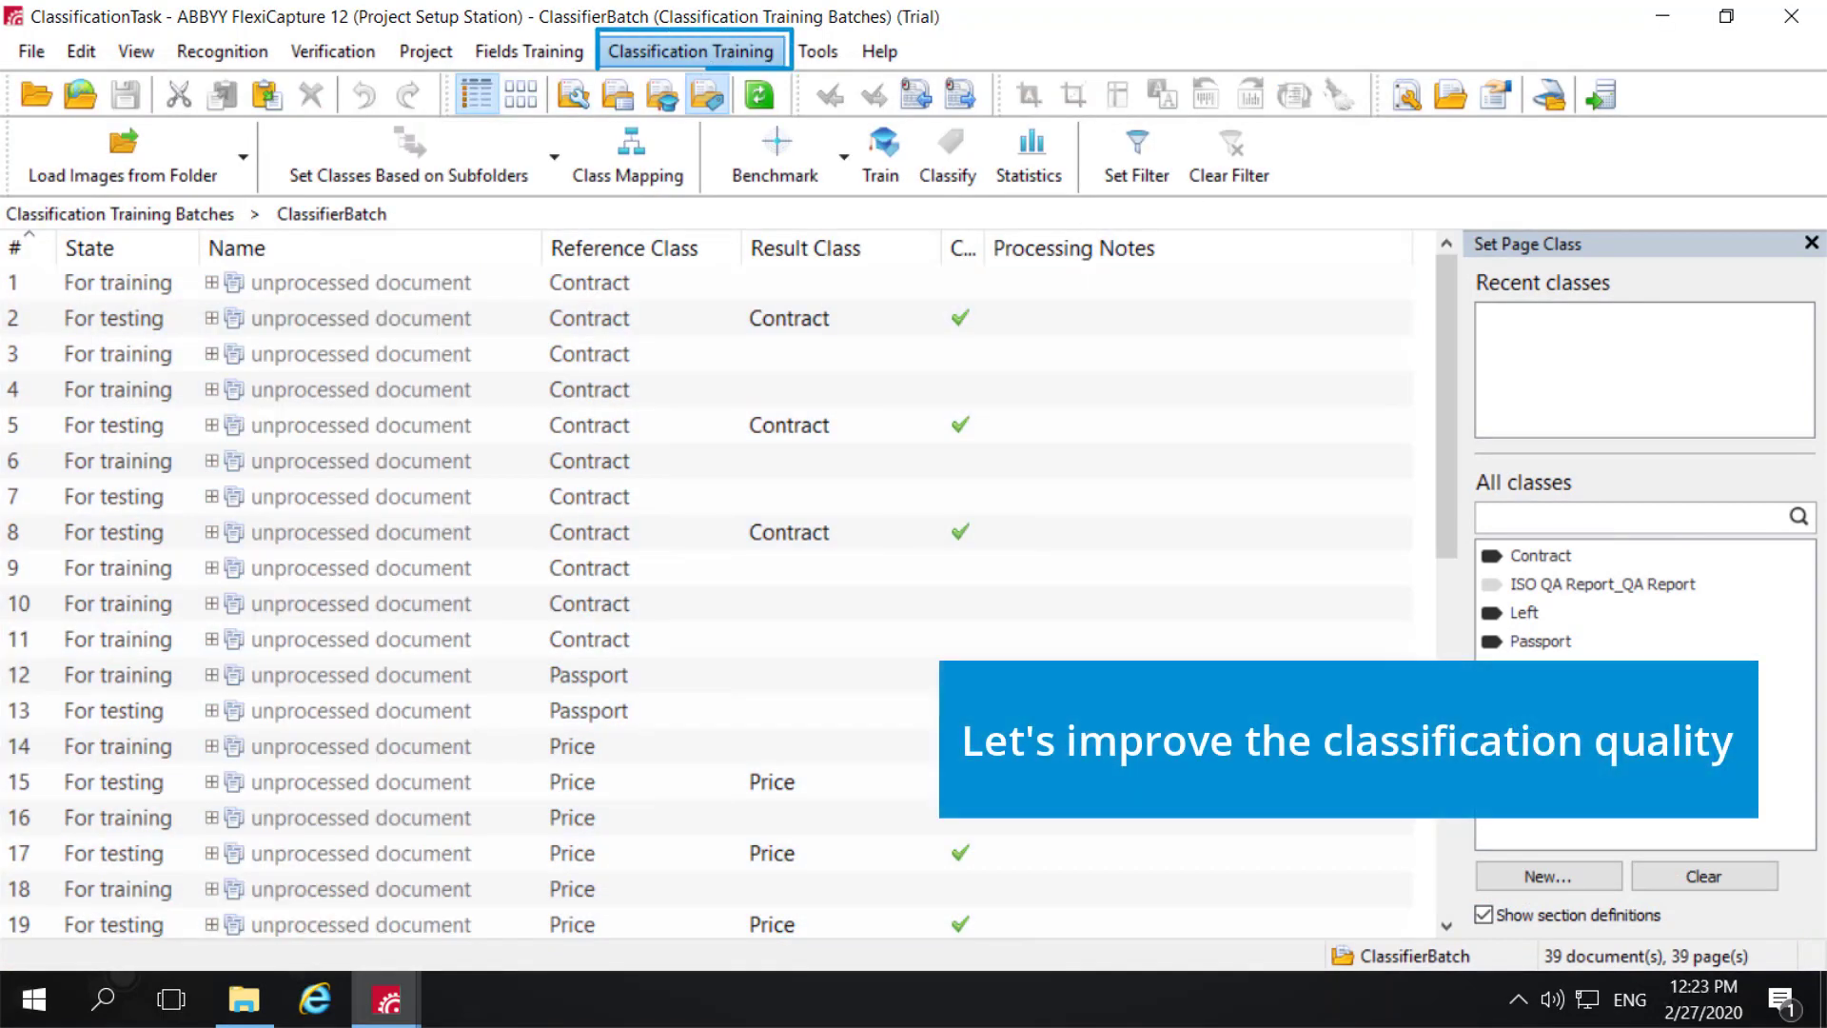
- Return to the list of classification training batches and change ClassifierBatch's classification profile to Image and Text (Thorough)
left_click(688, 51)
left_click(710, 80)
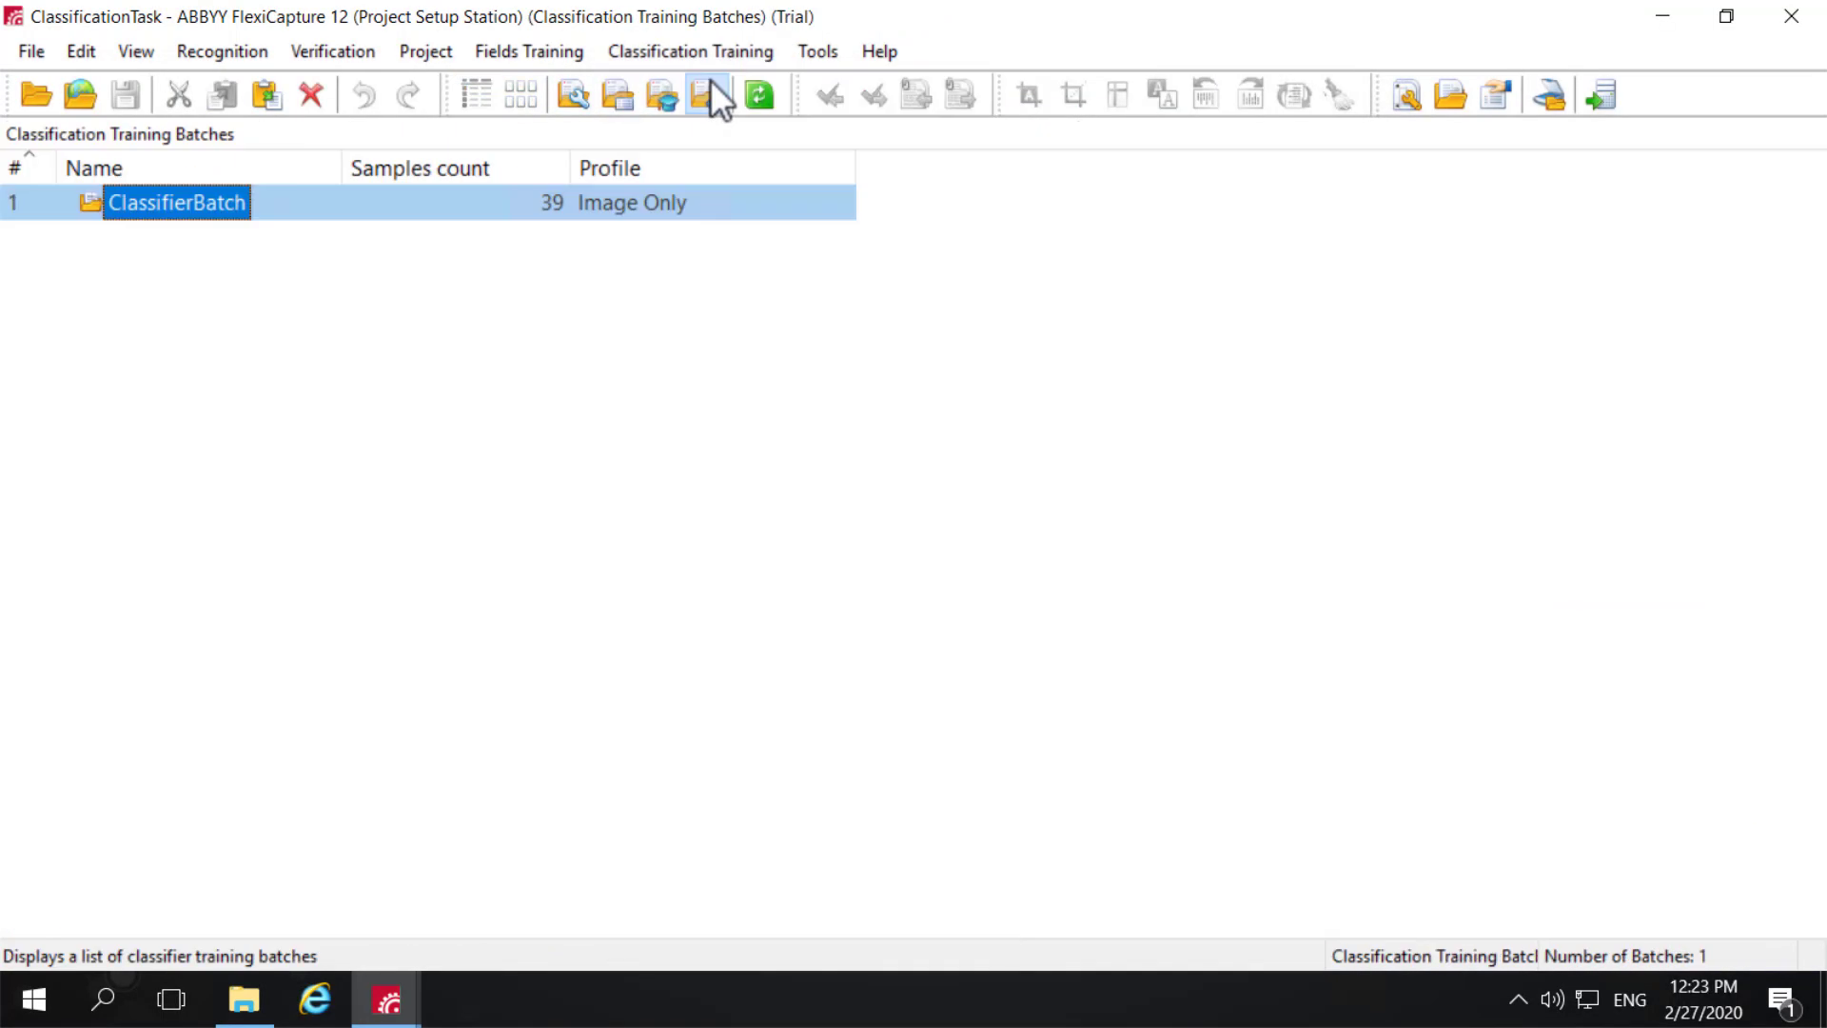
right_click(181, 190)
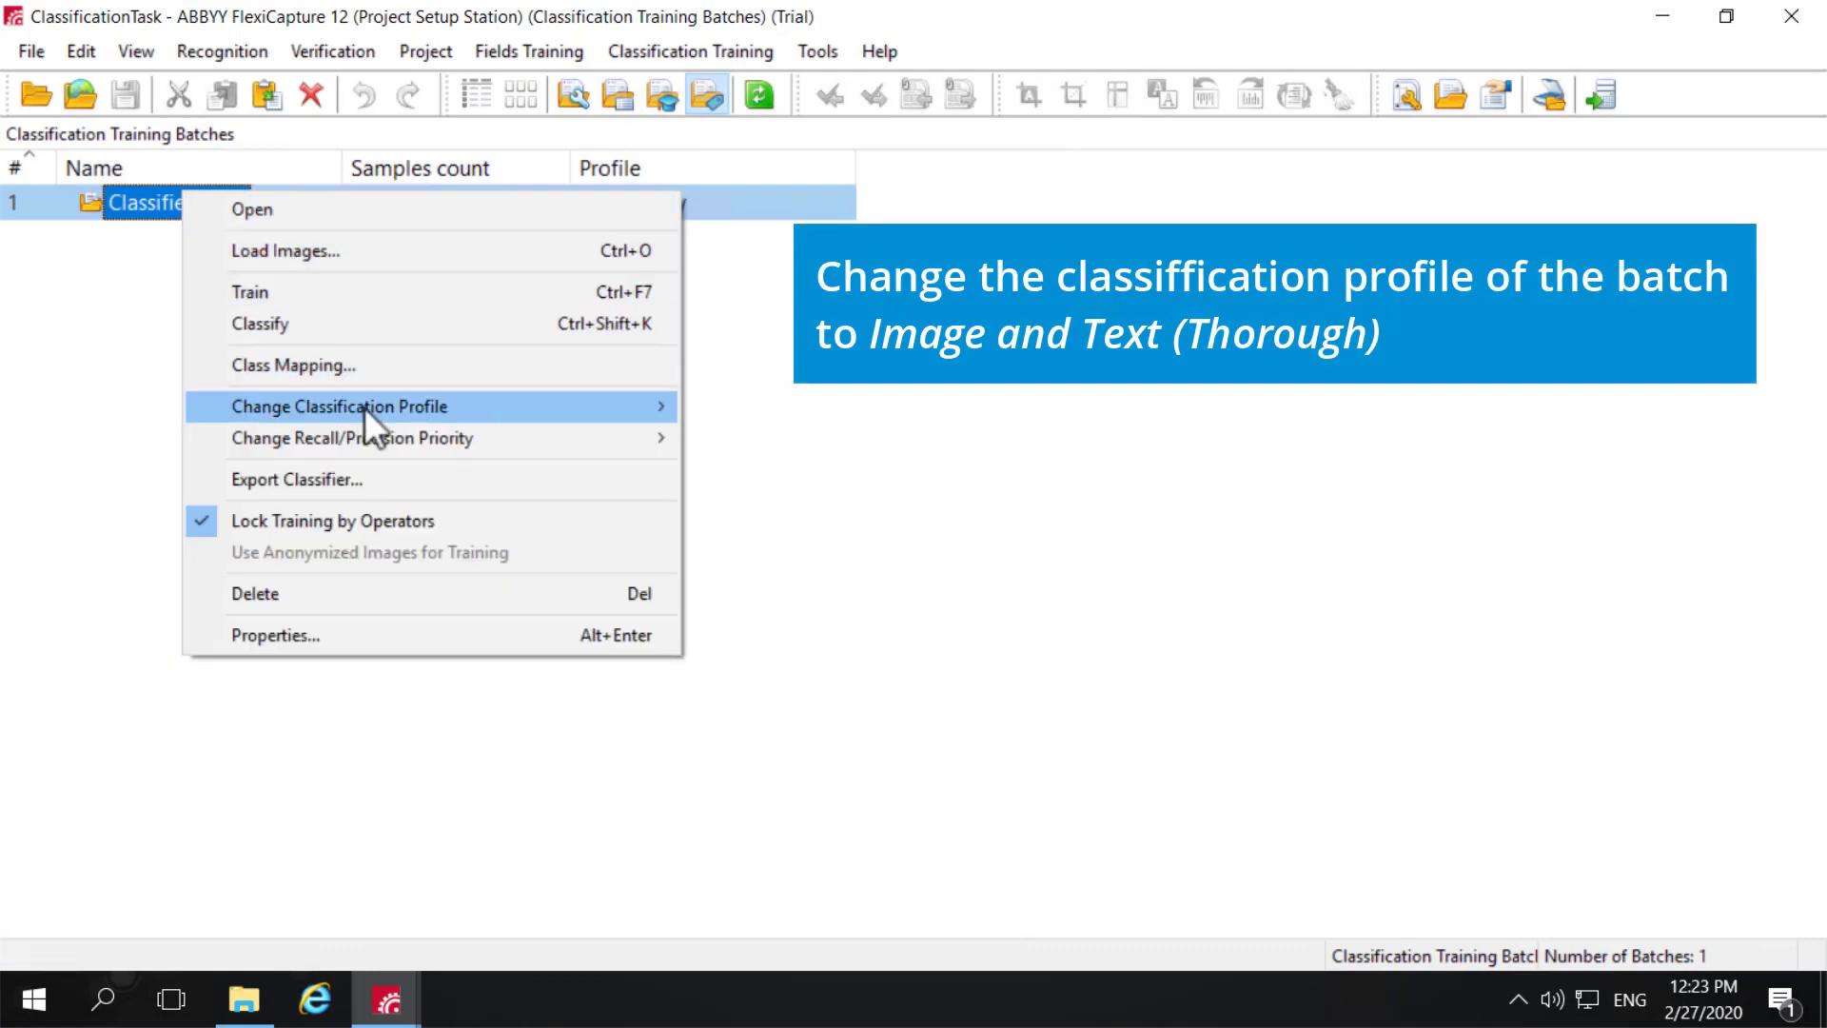
mouse_move(363, 408)
left_click(801, 437)
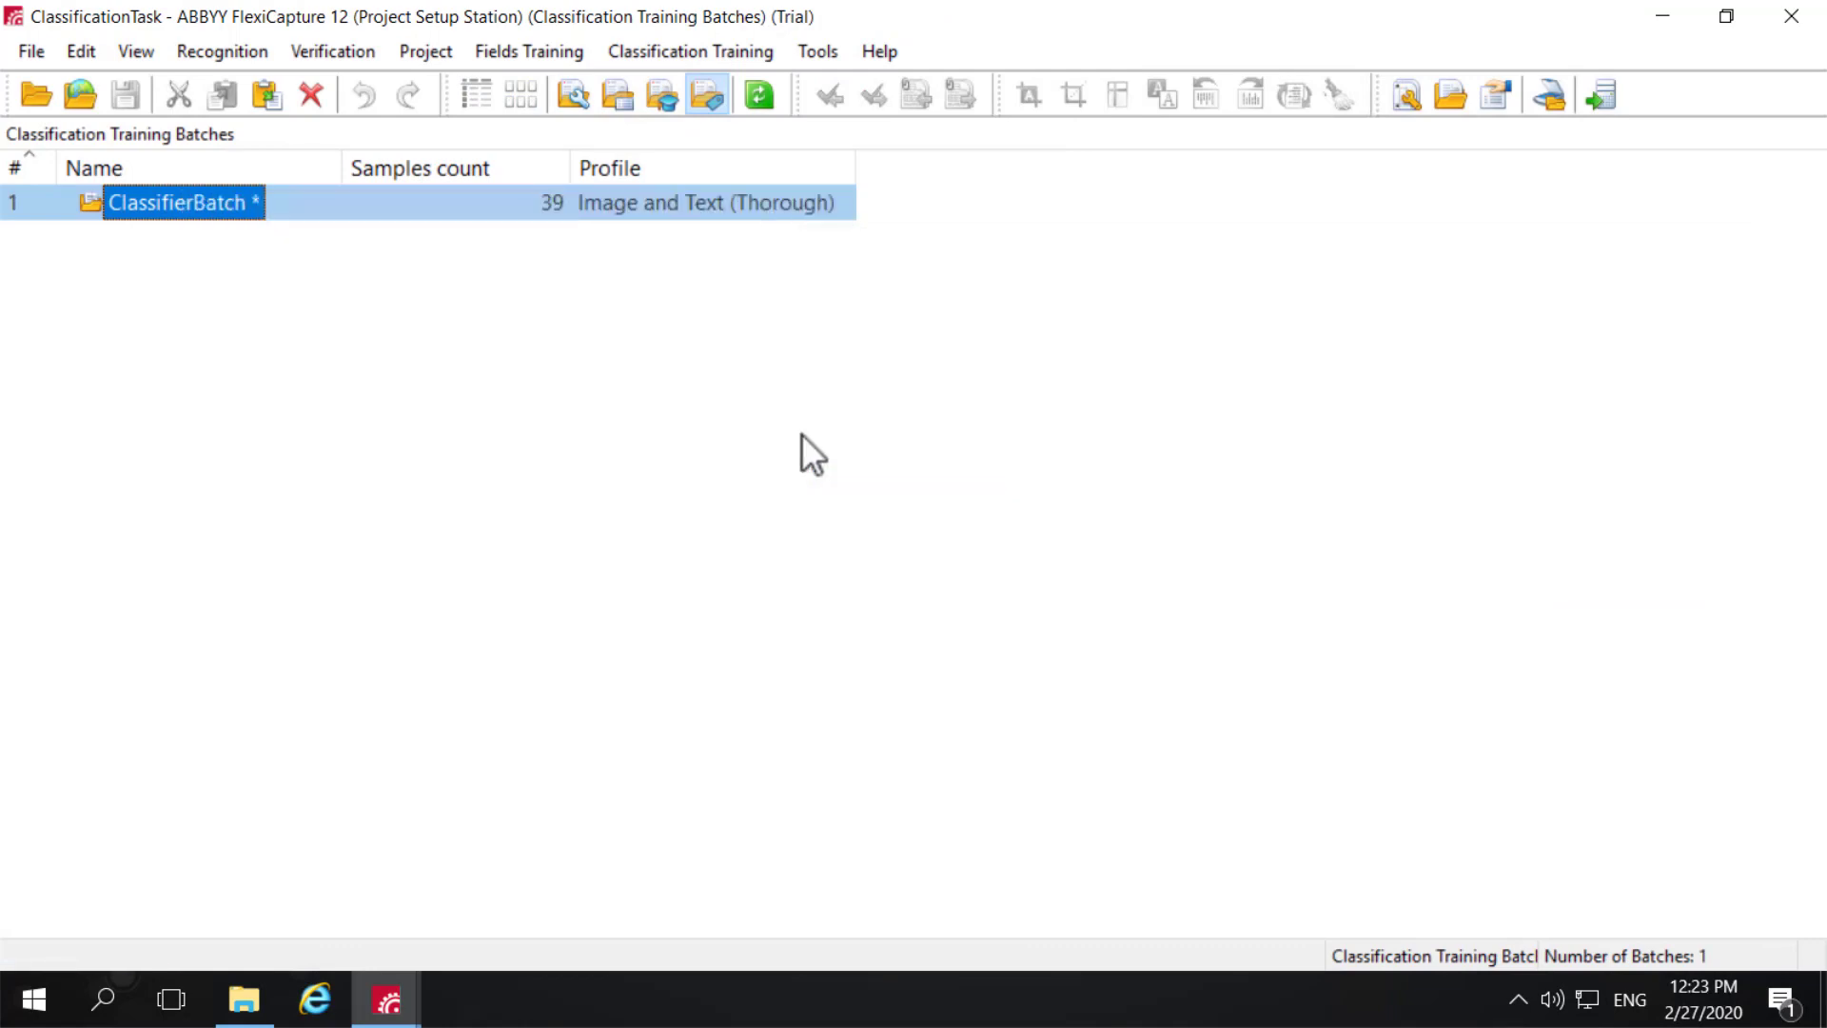
- Reopen ClassifierBatch, rerun the benchmark test with the changed profile, check the confusion matrix and close the statistics
double_click(202, 204)
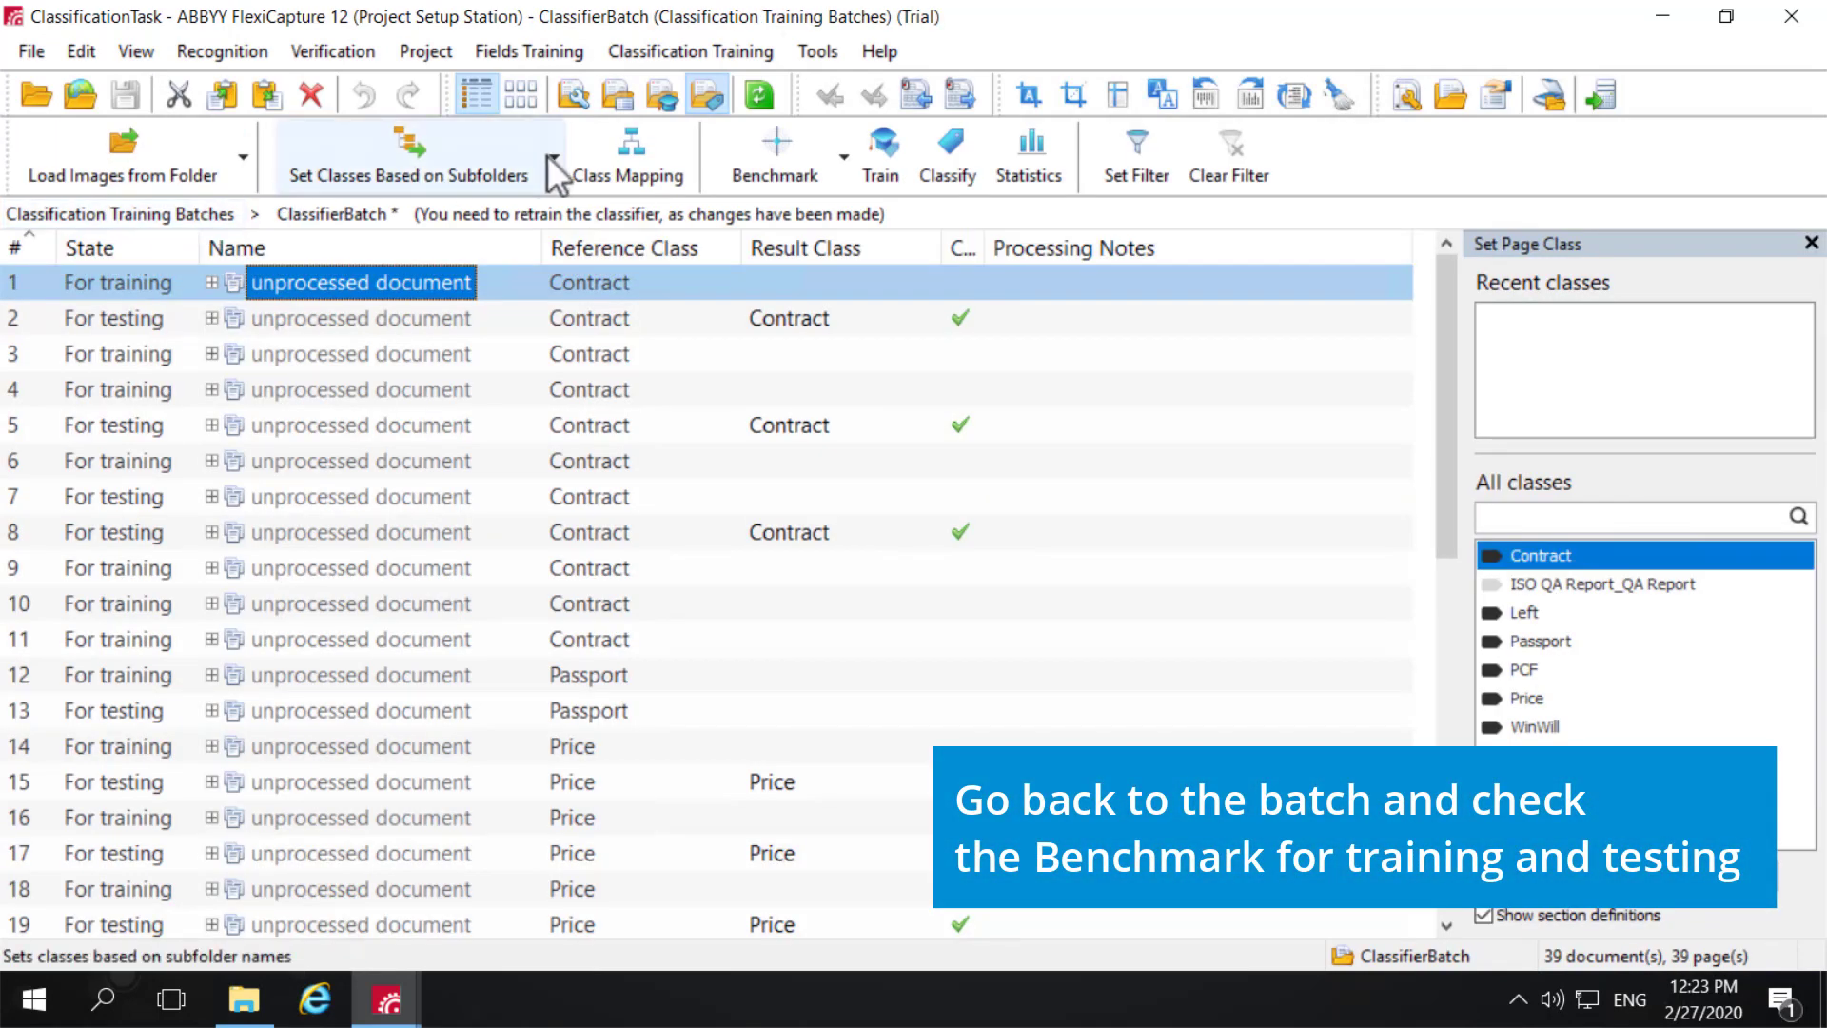
left_click(786, 164)
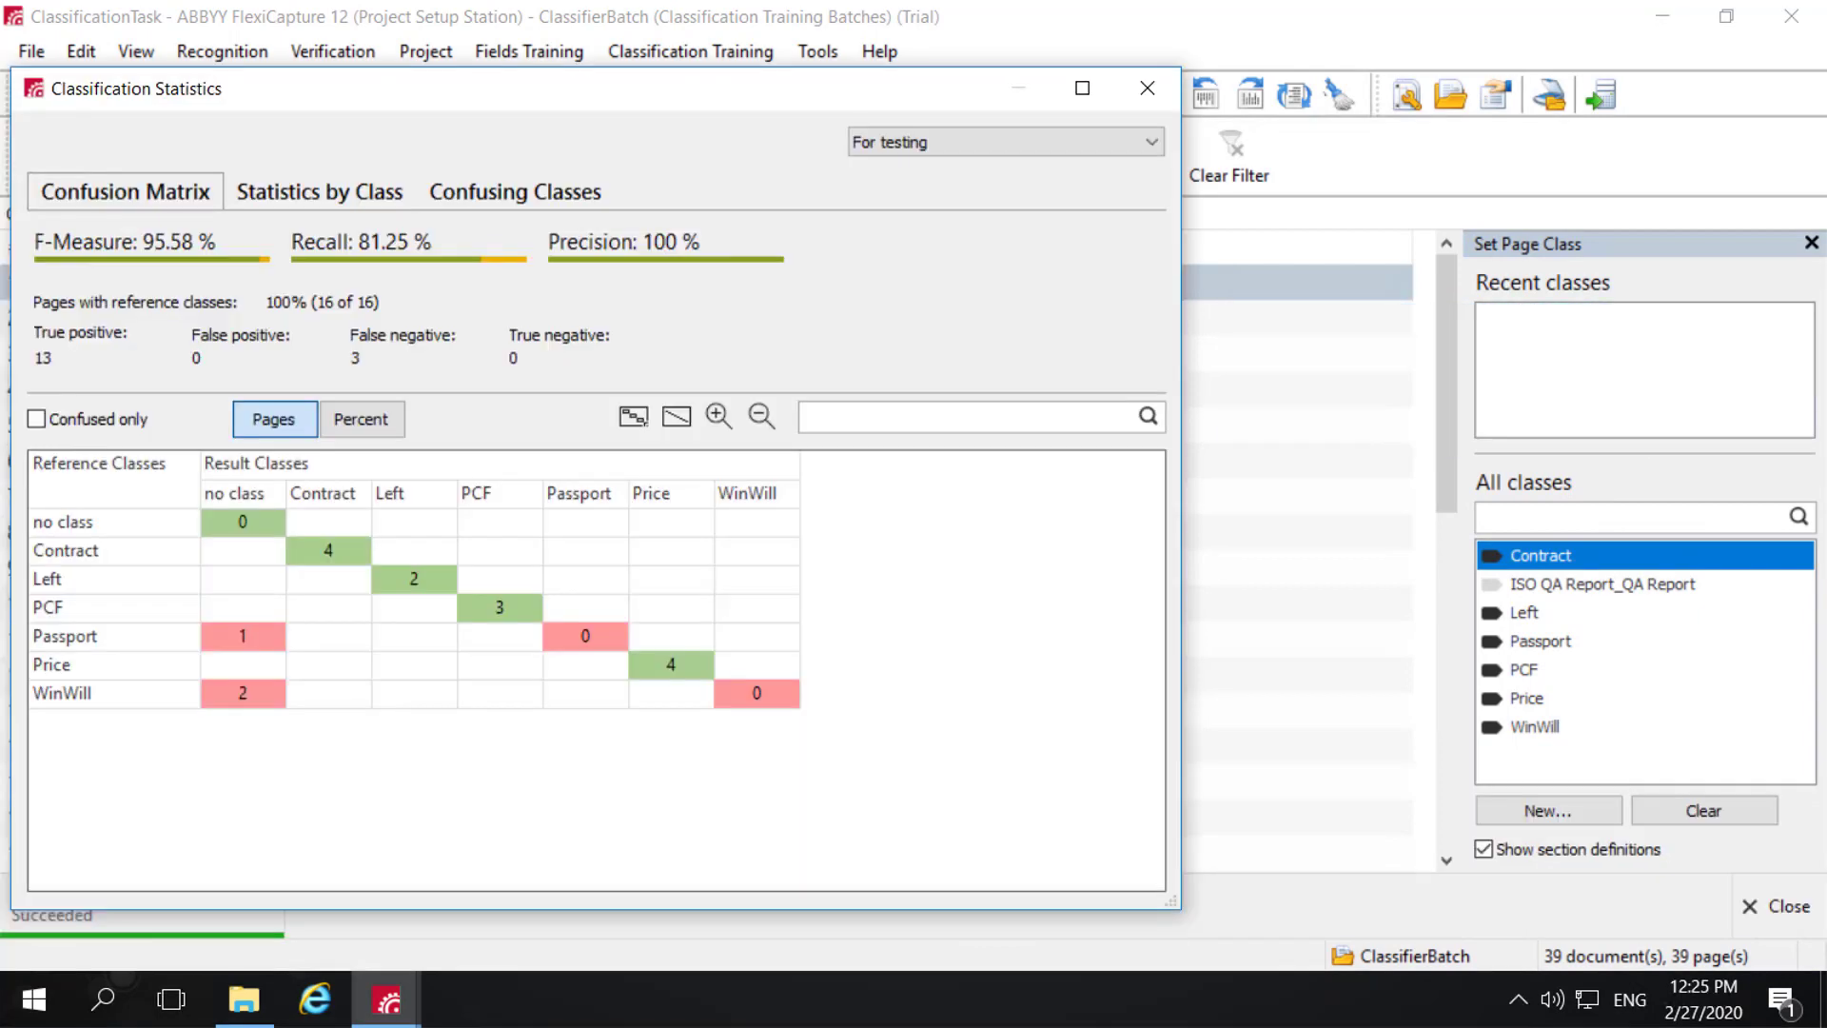
left_click(1019, 700)
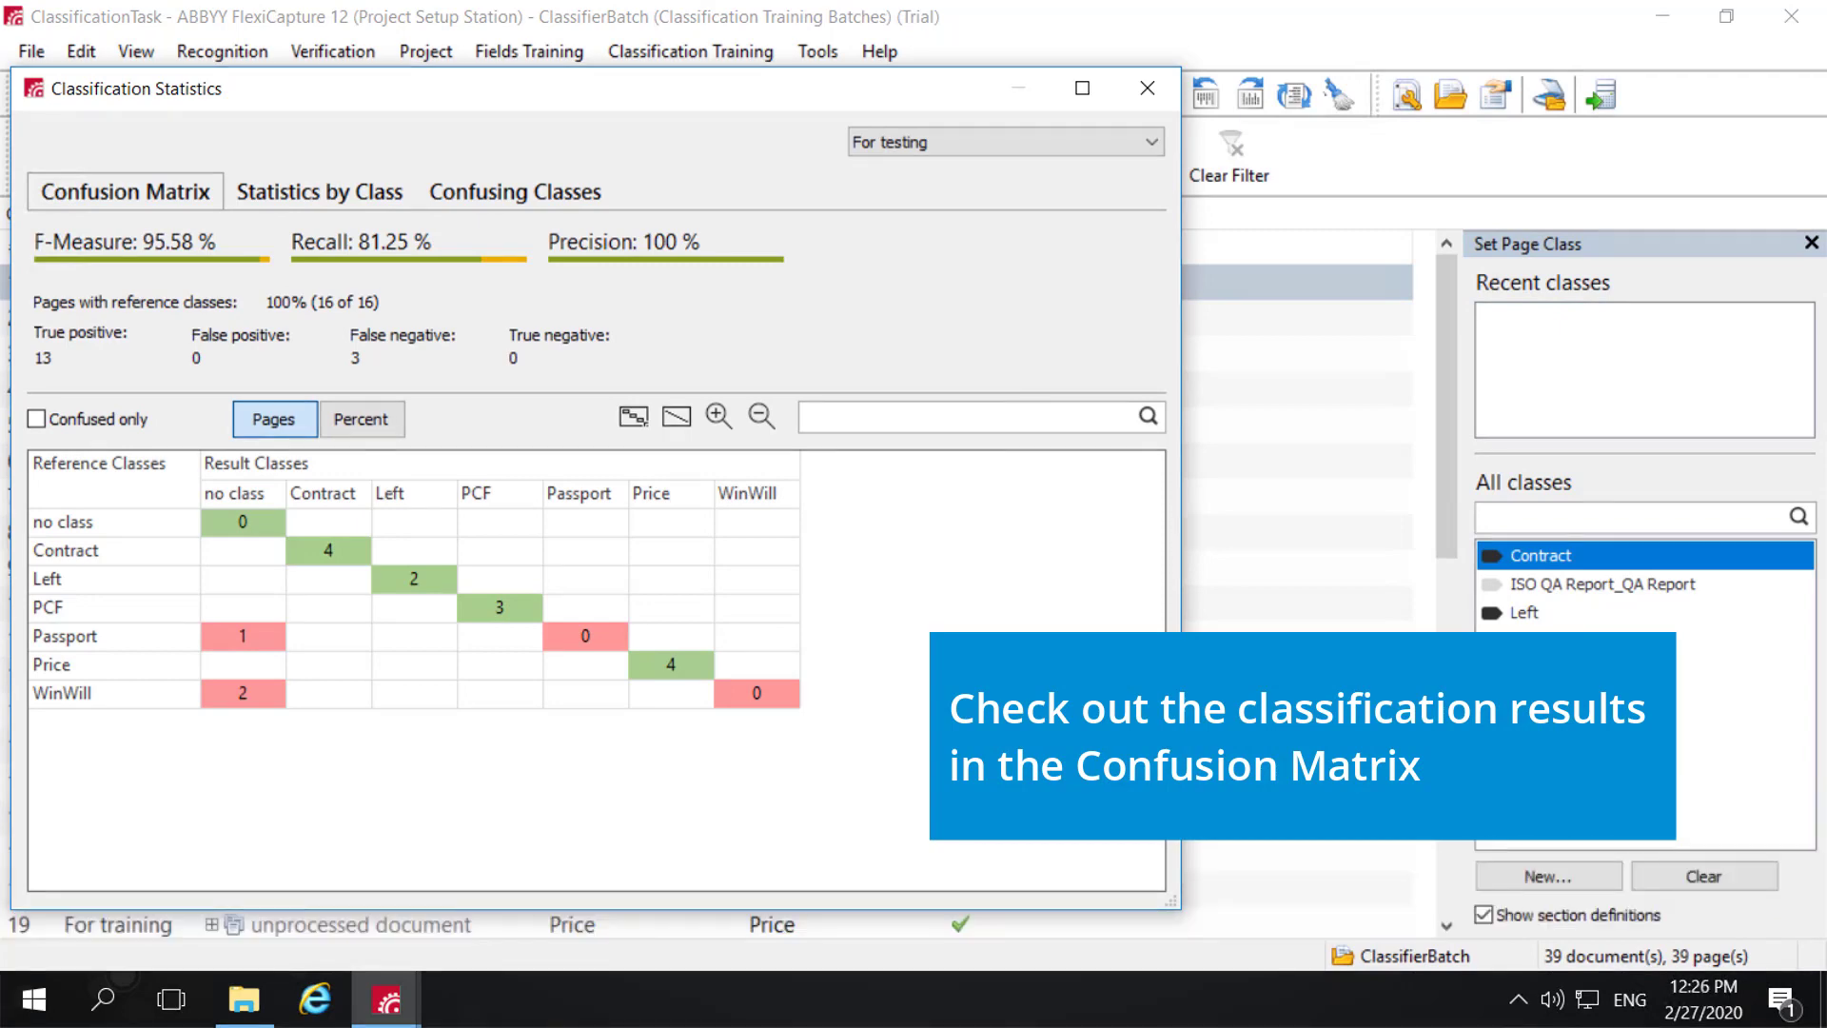
left_click(1147, 89)
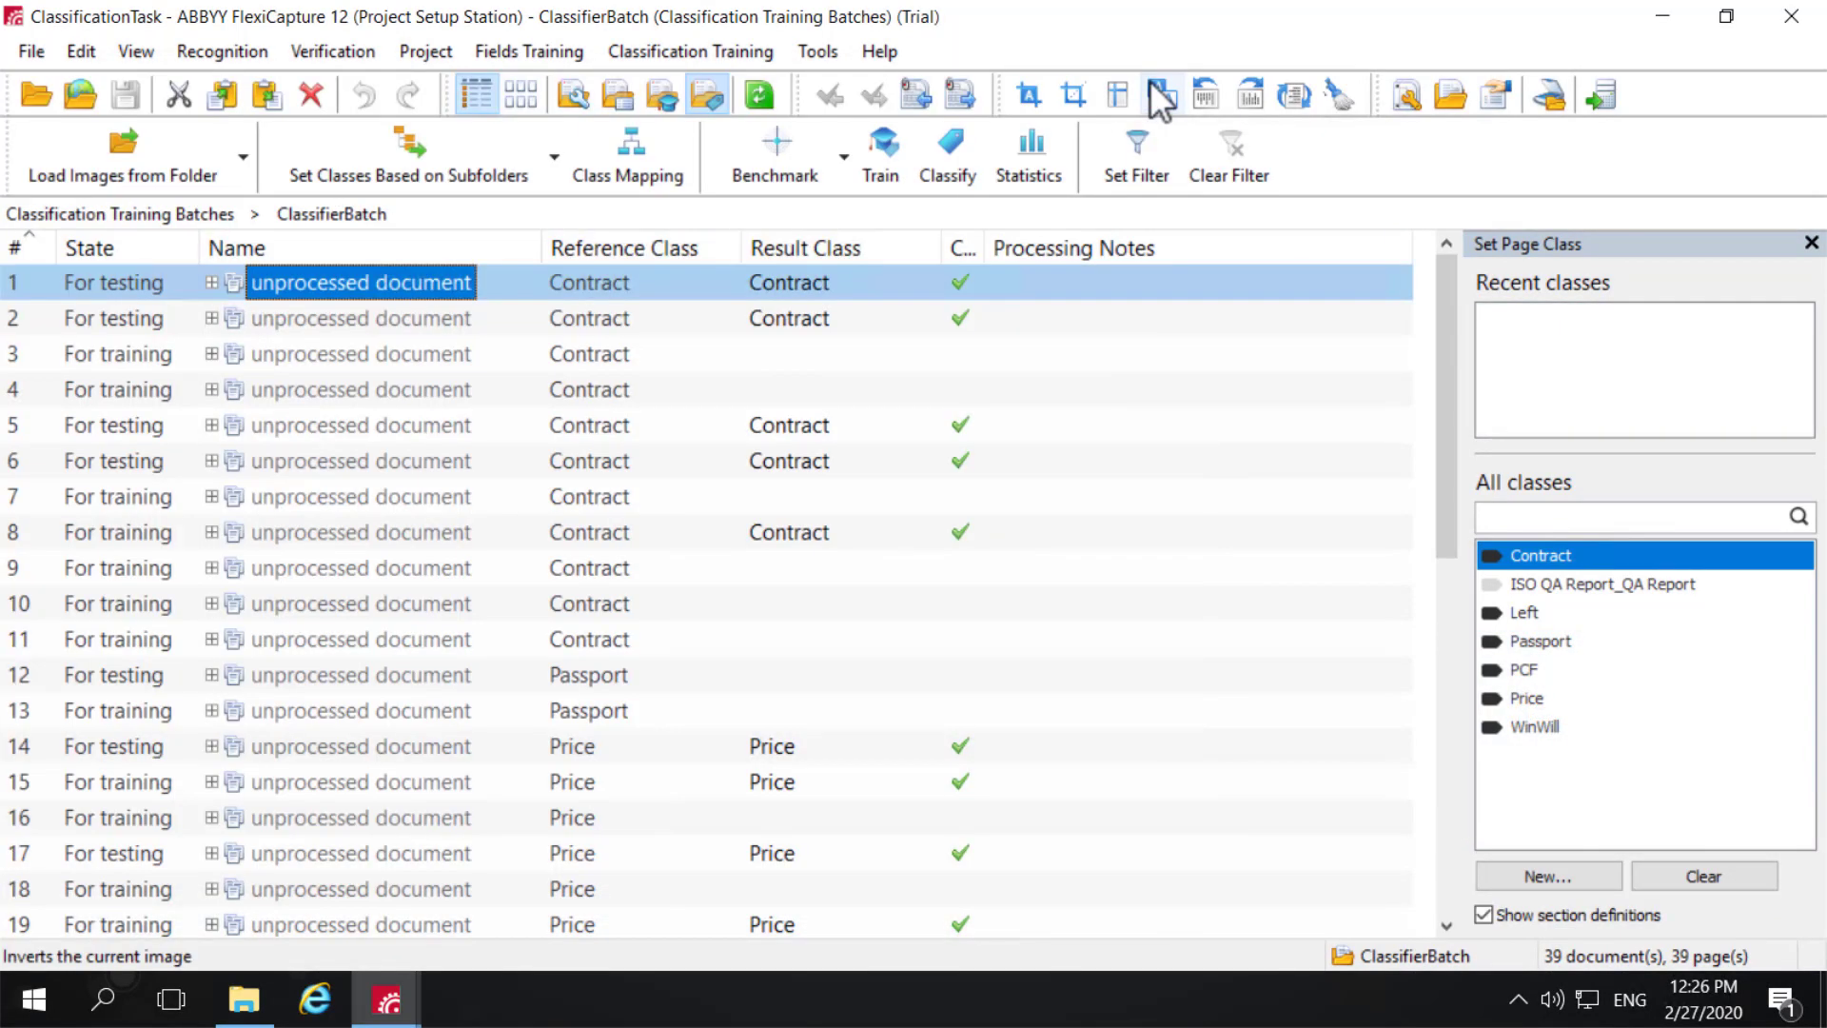
- Return to the list of classification training batches and change ClassifierBatch's recall/precision priority to High Recall
left_click(662, 48)
left_click(691, 82)
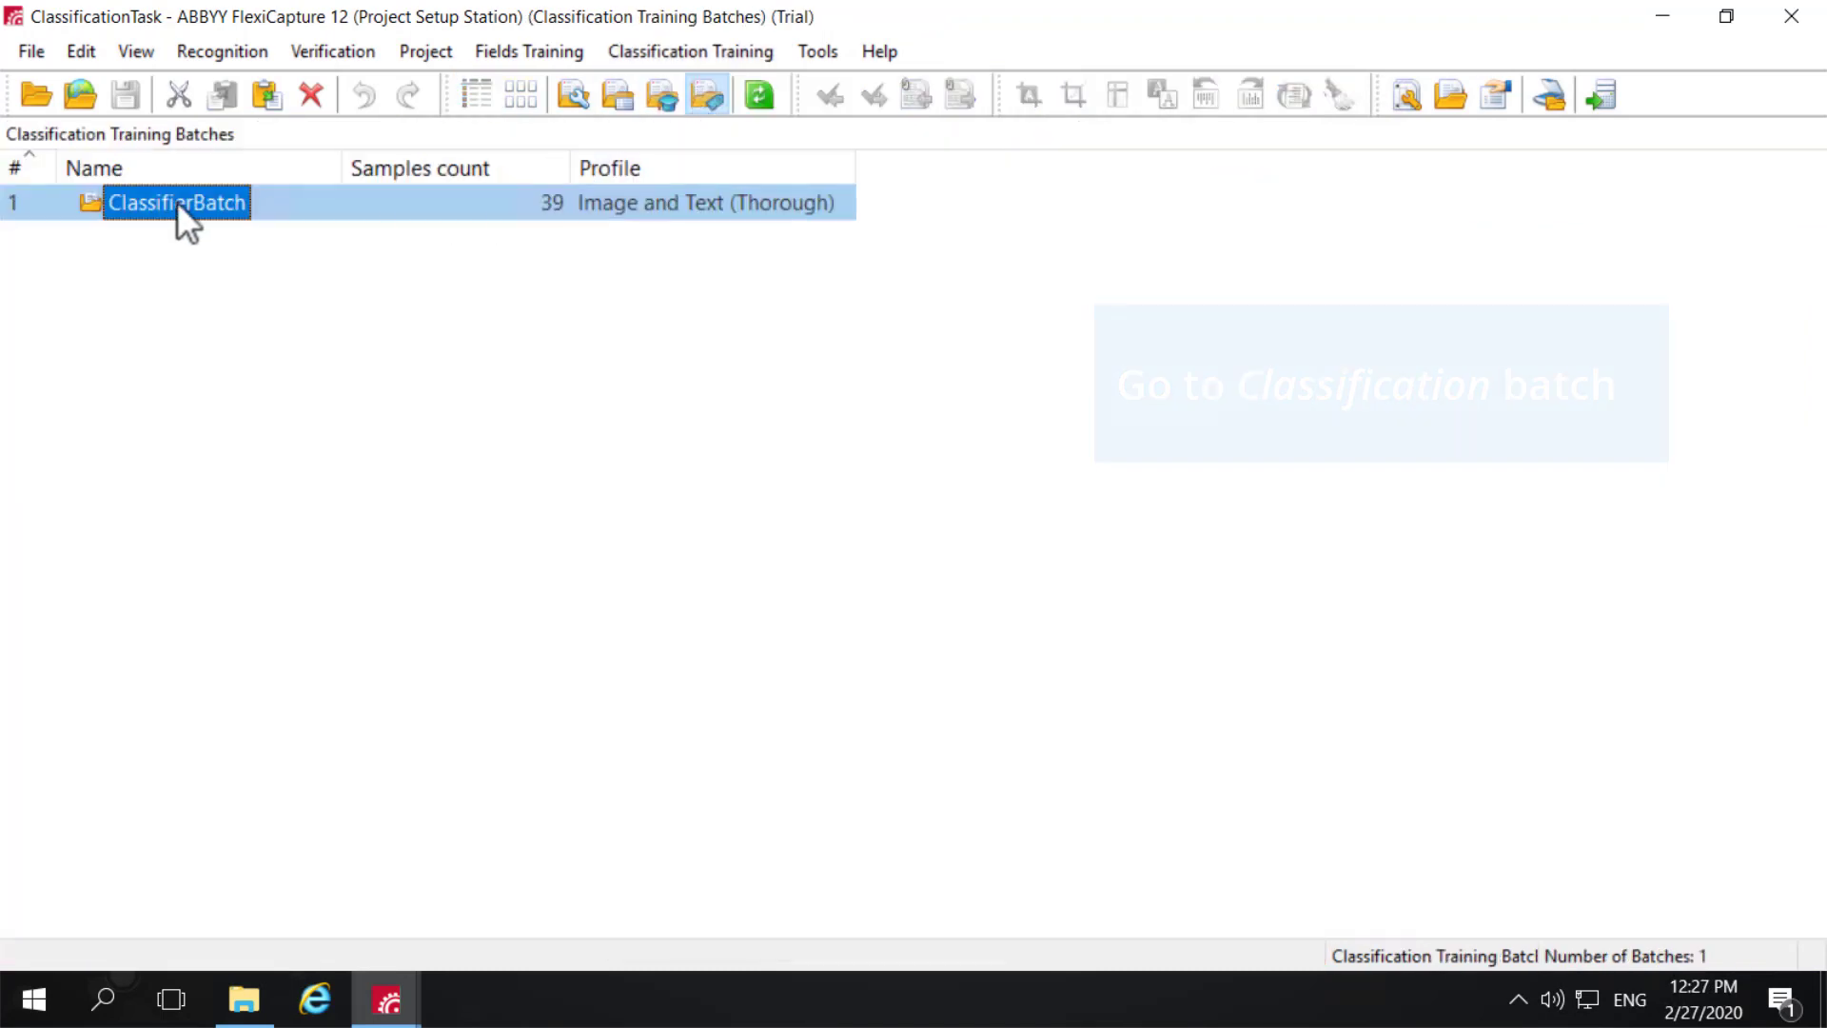
right_click(181, 204)
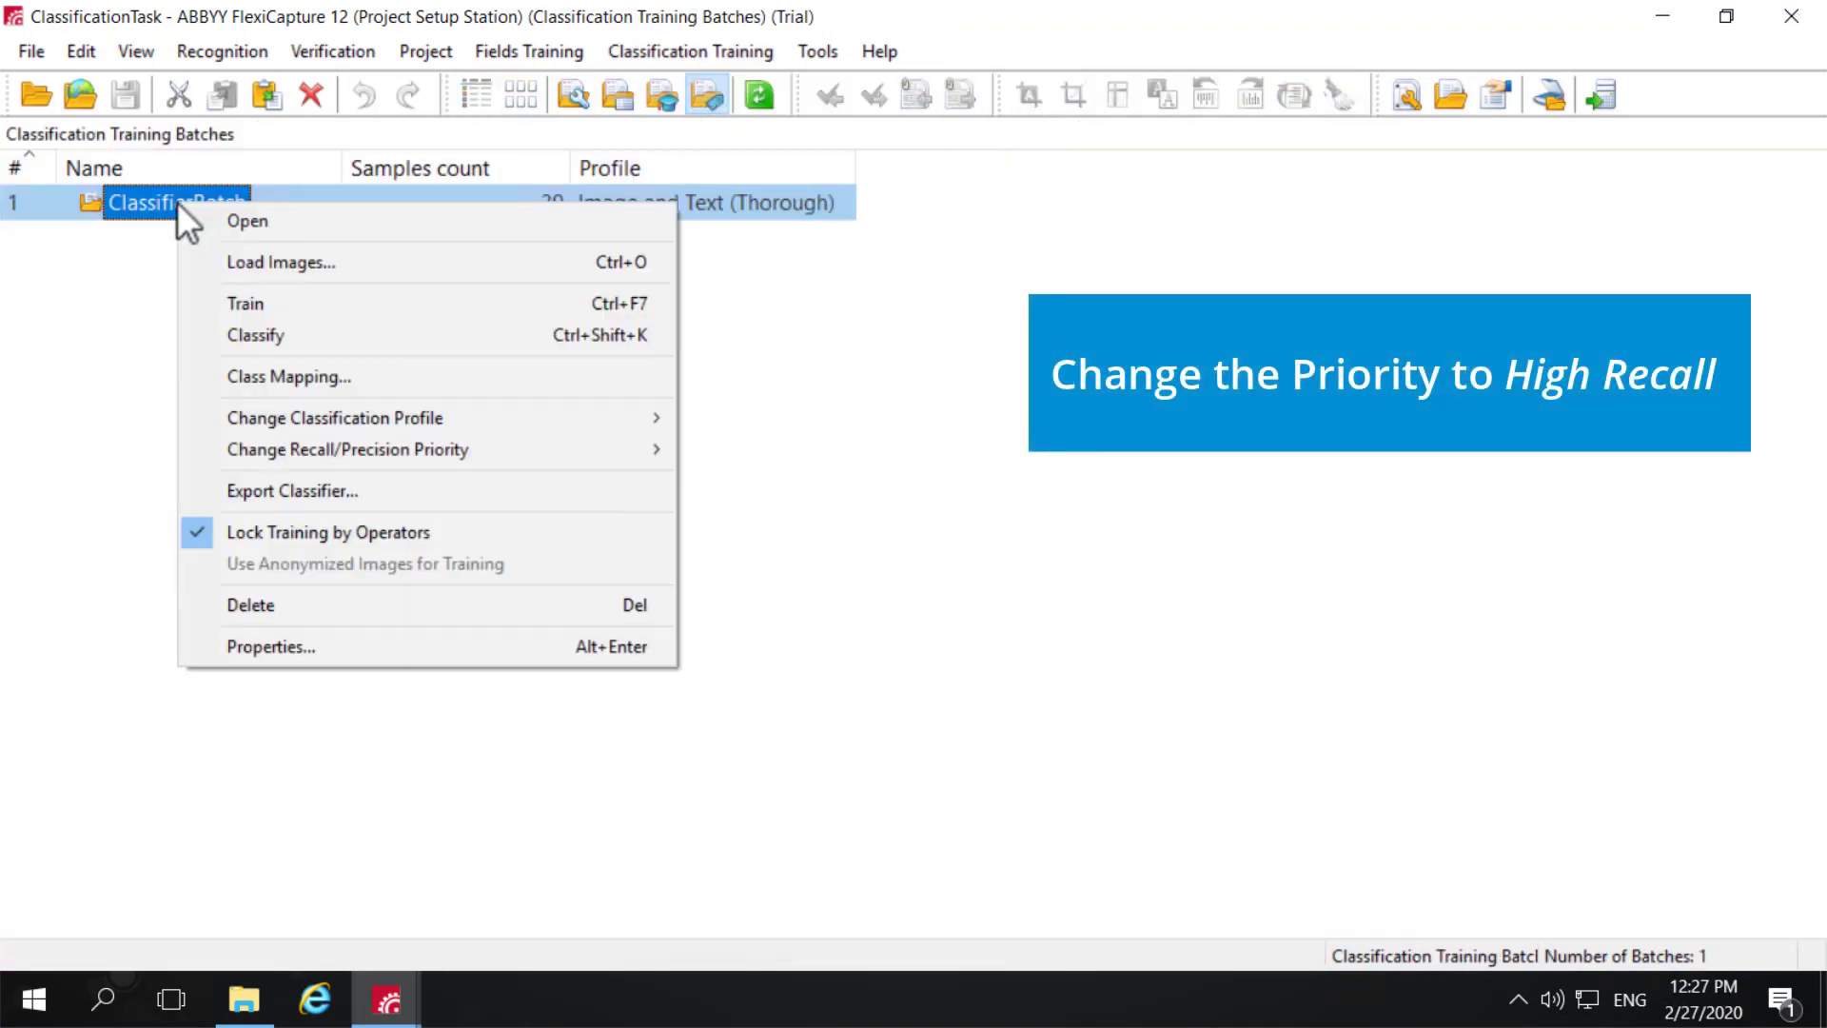
mouse_move(371, 441)
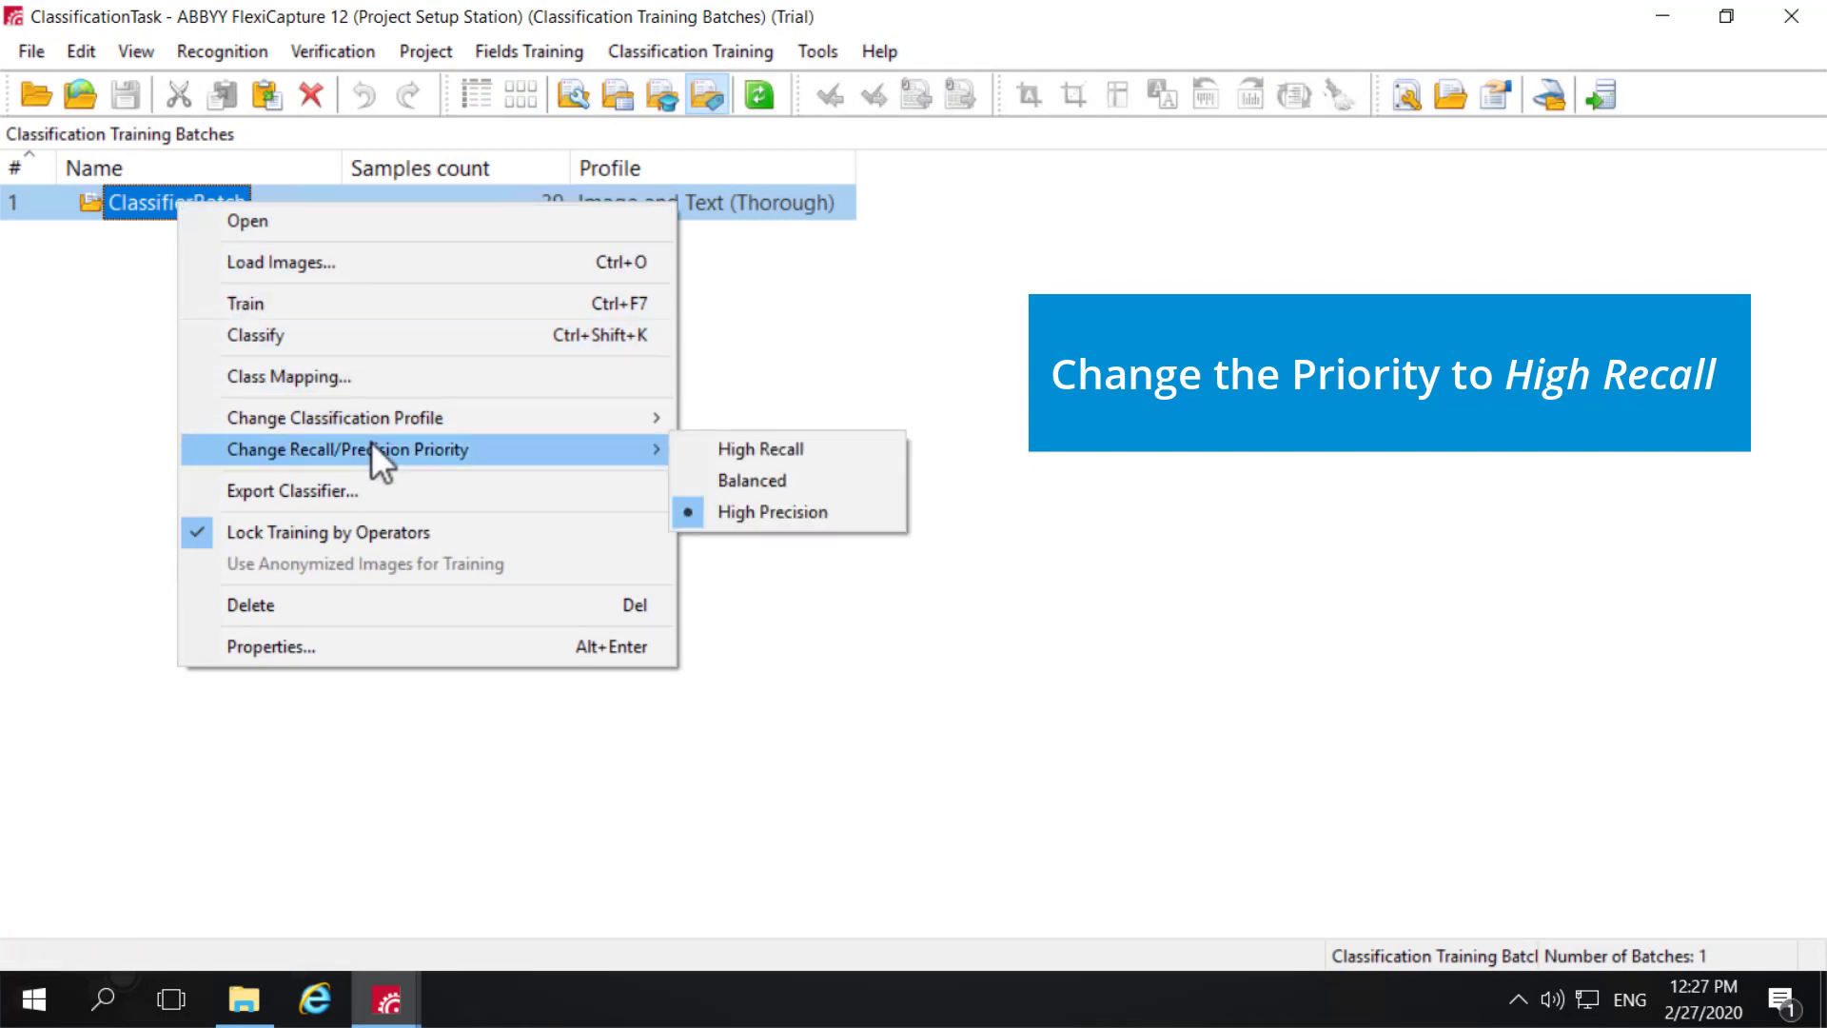
left_click(772, 451)
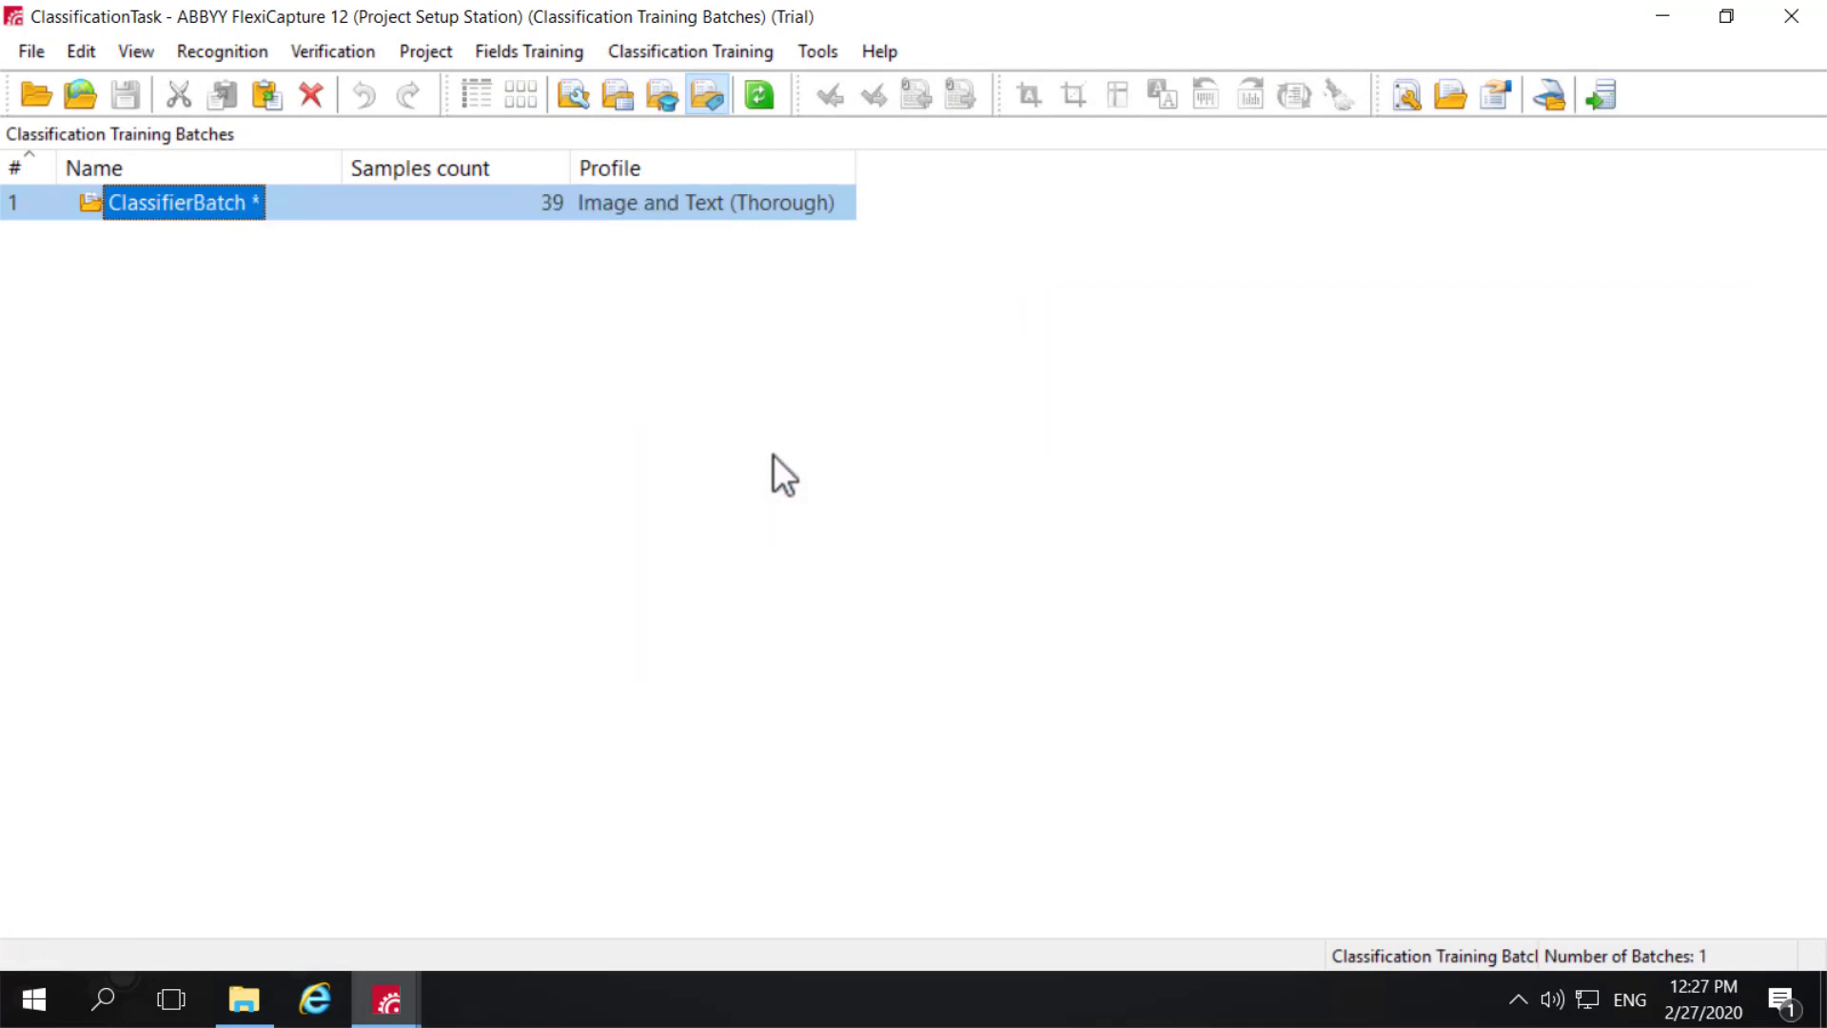
- Reopen ClassifierBatch, run the benchmark test with the High Recall priority at a 60/40 split, check the confusion matrix and close the statistics
double_click(218, 205)
left_click(776, 160)
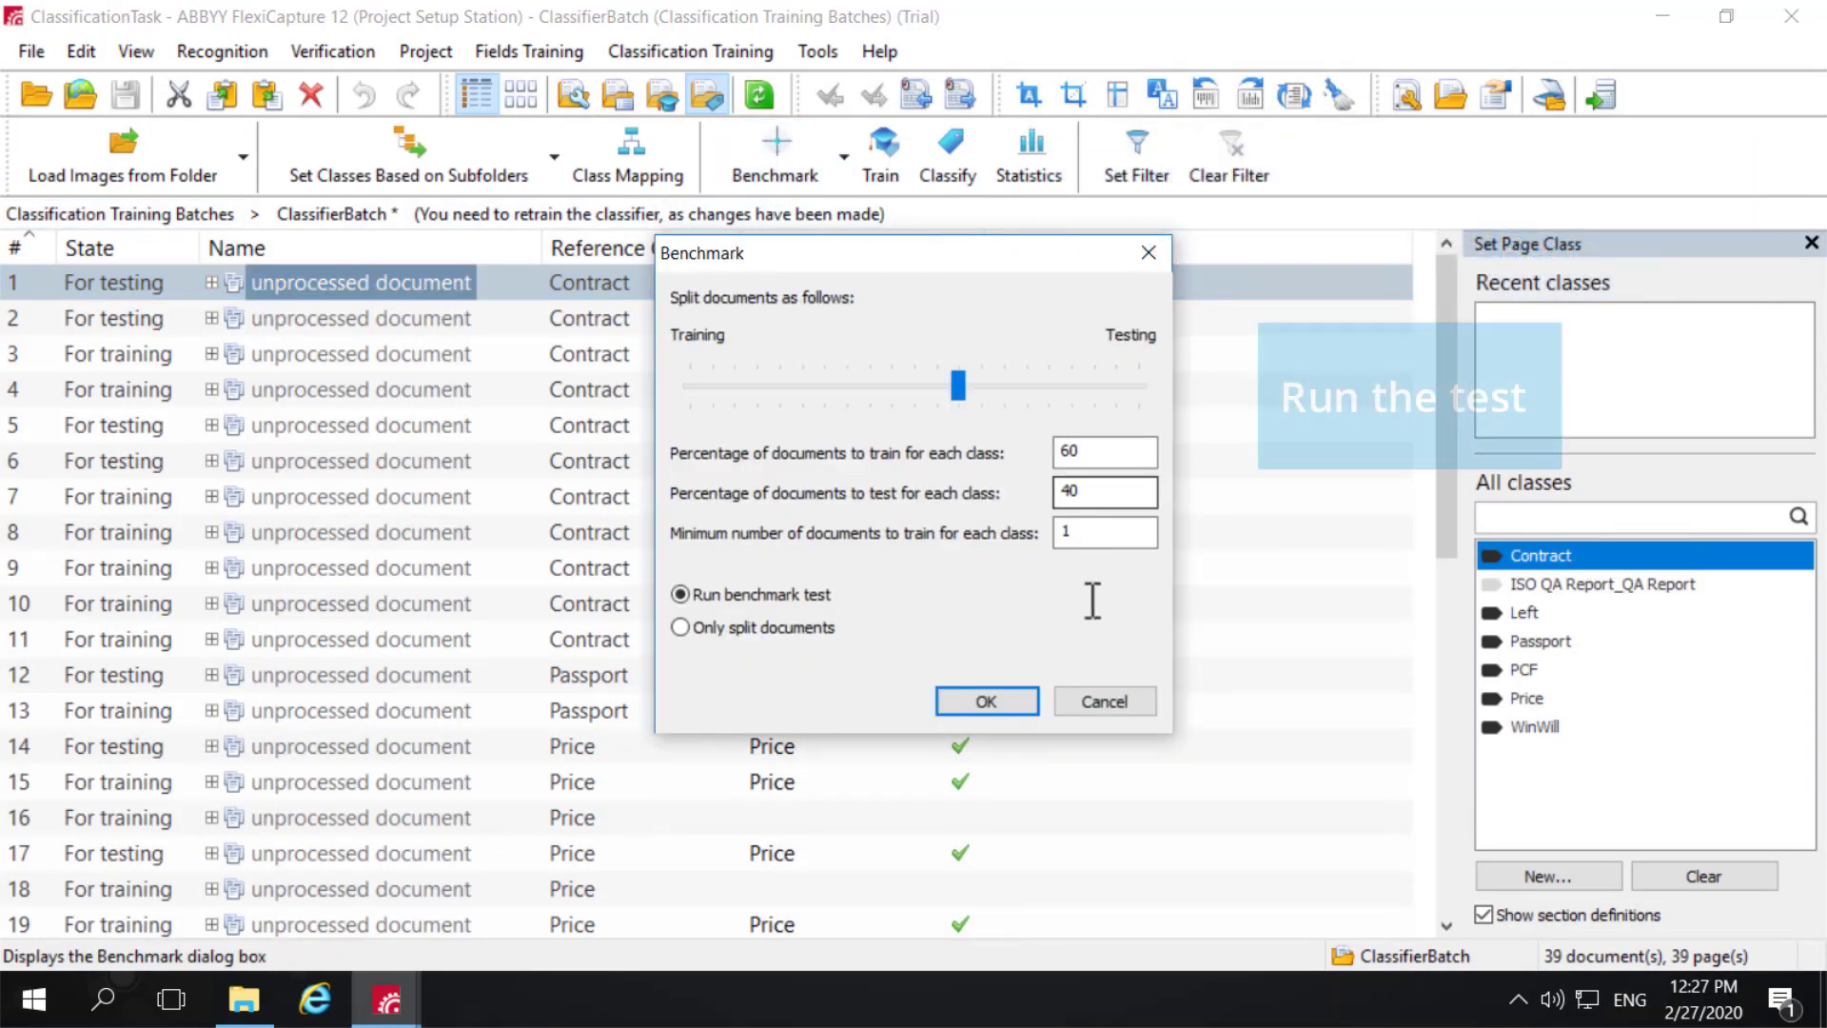
left_click(986, 701)
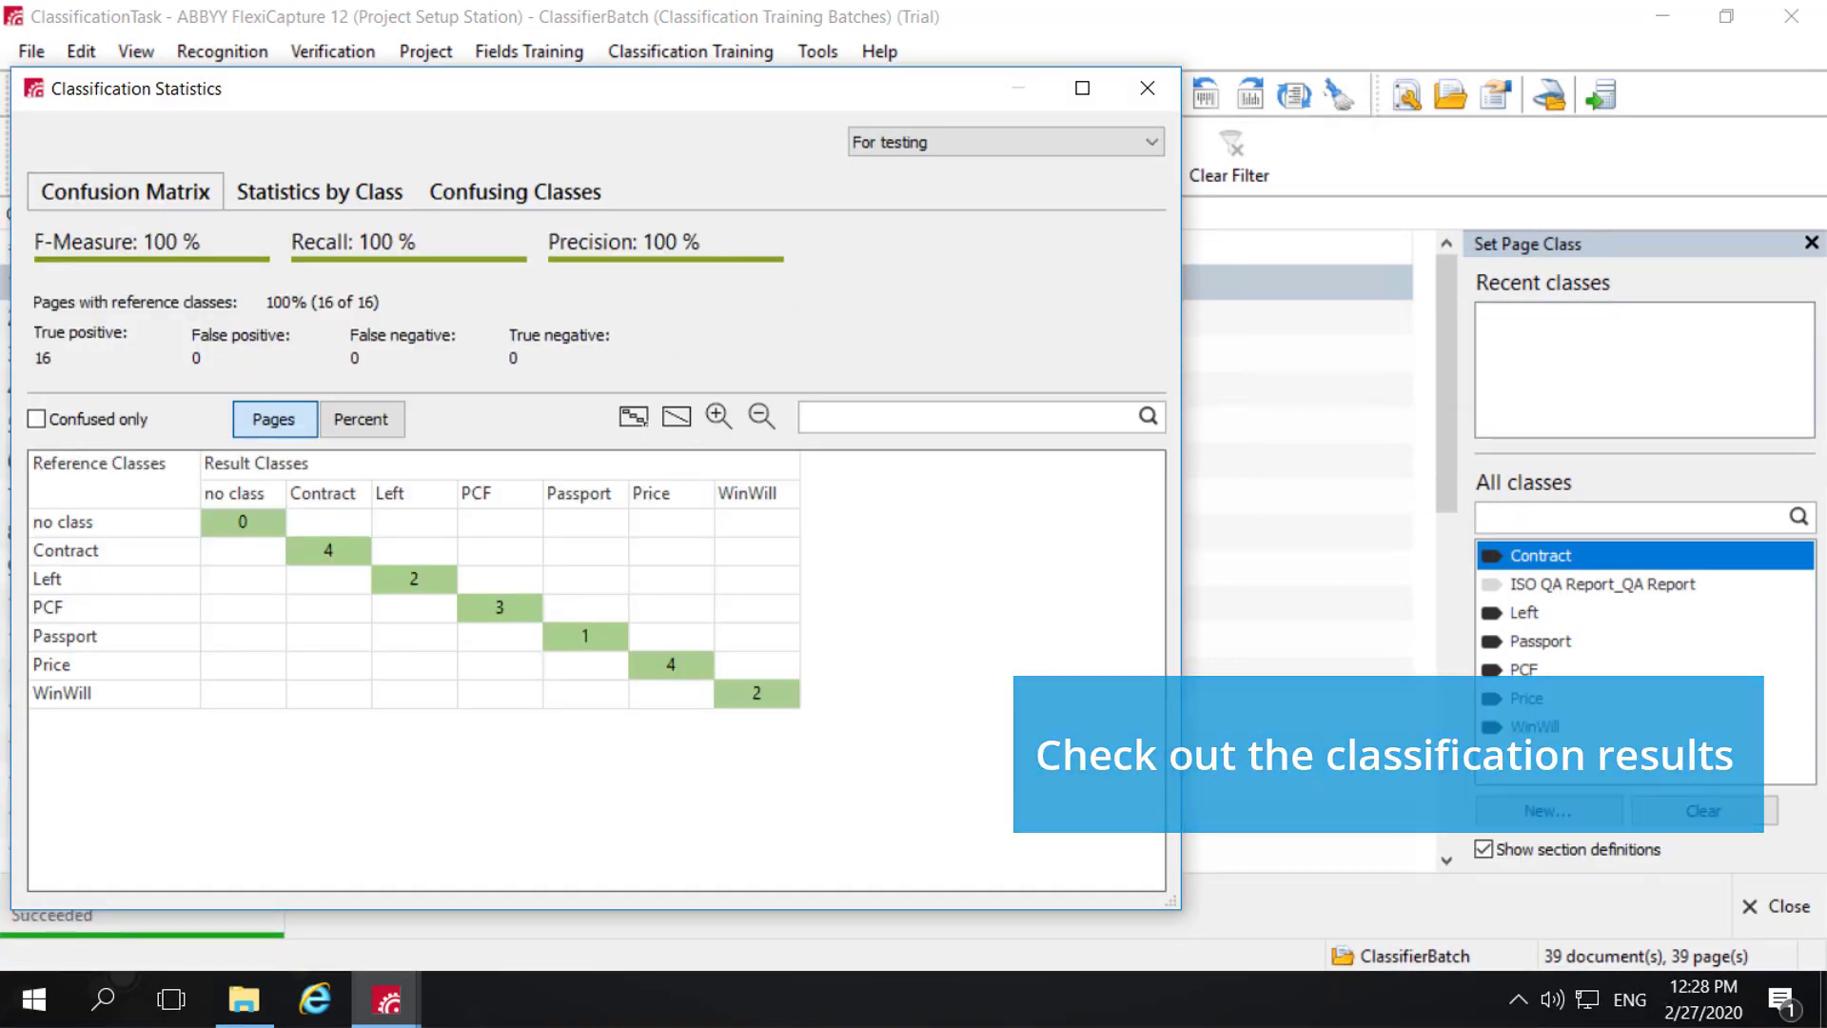
left_click(1147, 87)
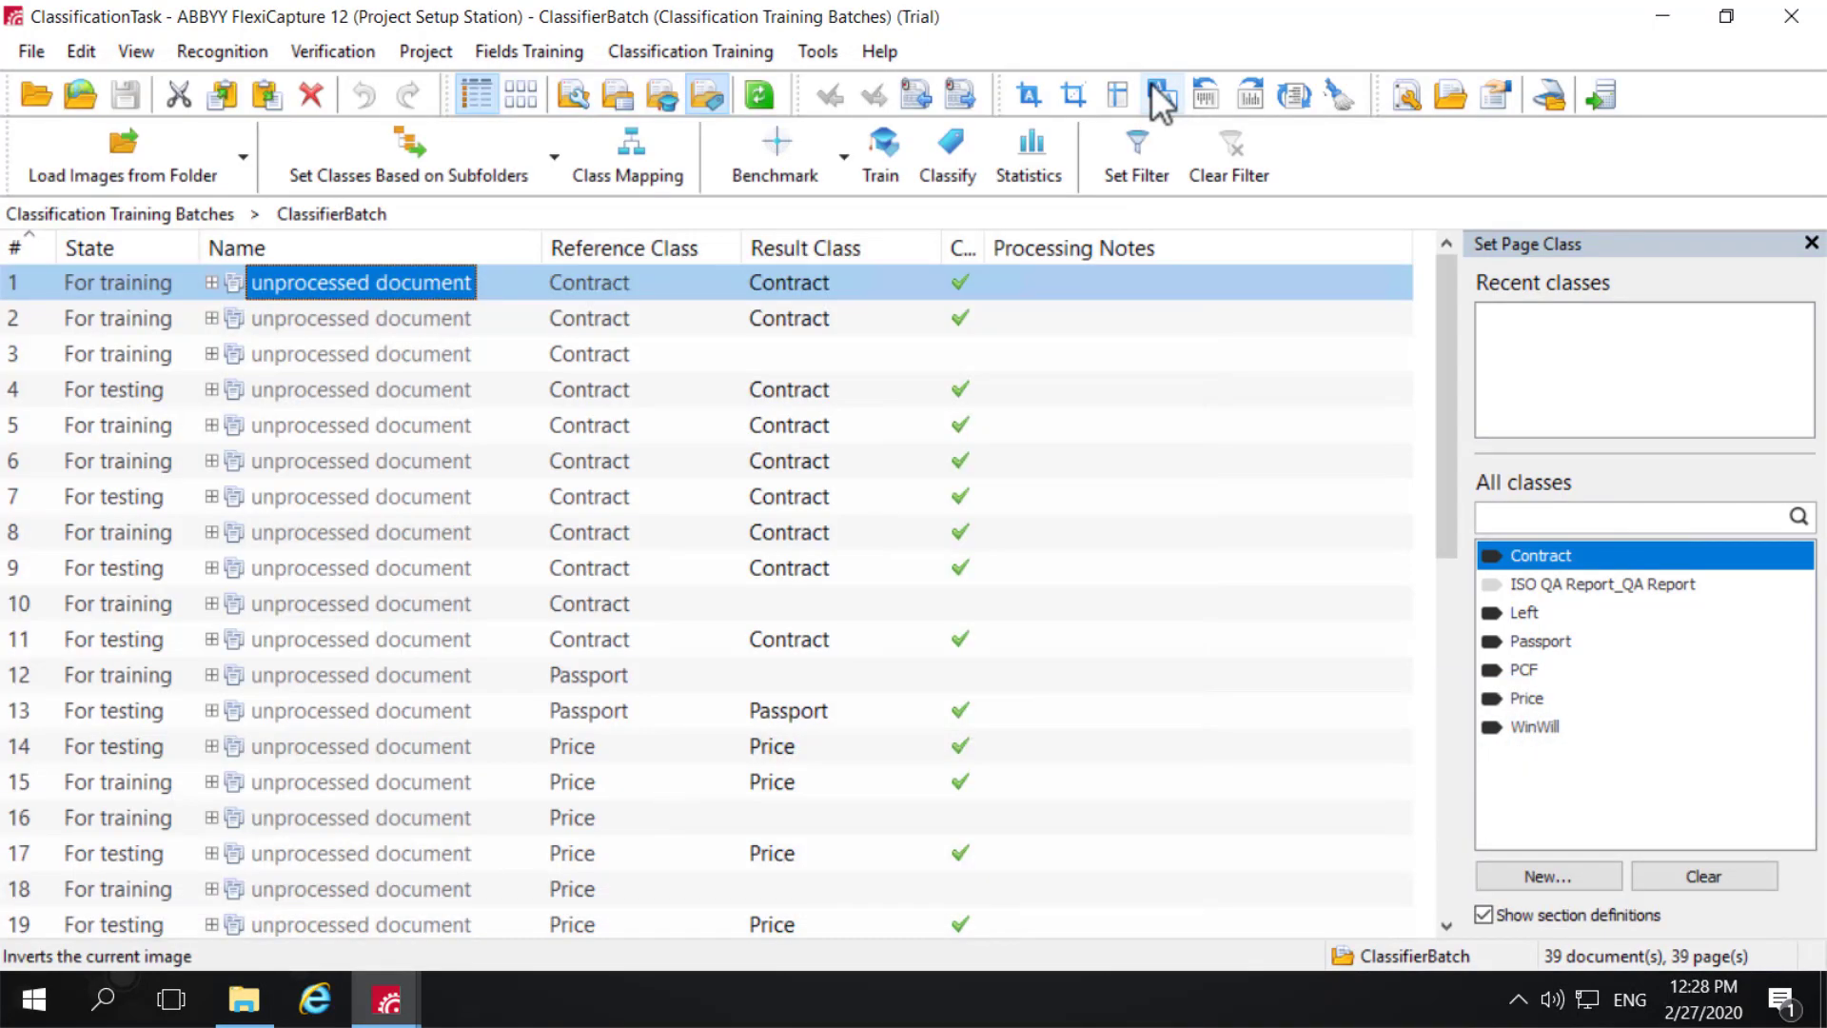
- Enable page classification in the project's recognition properties, with ClassifierBatch as the classifier, and apply the change
left_click(423, 55)
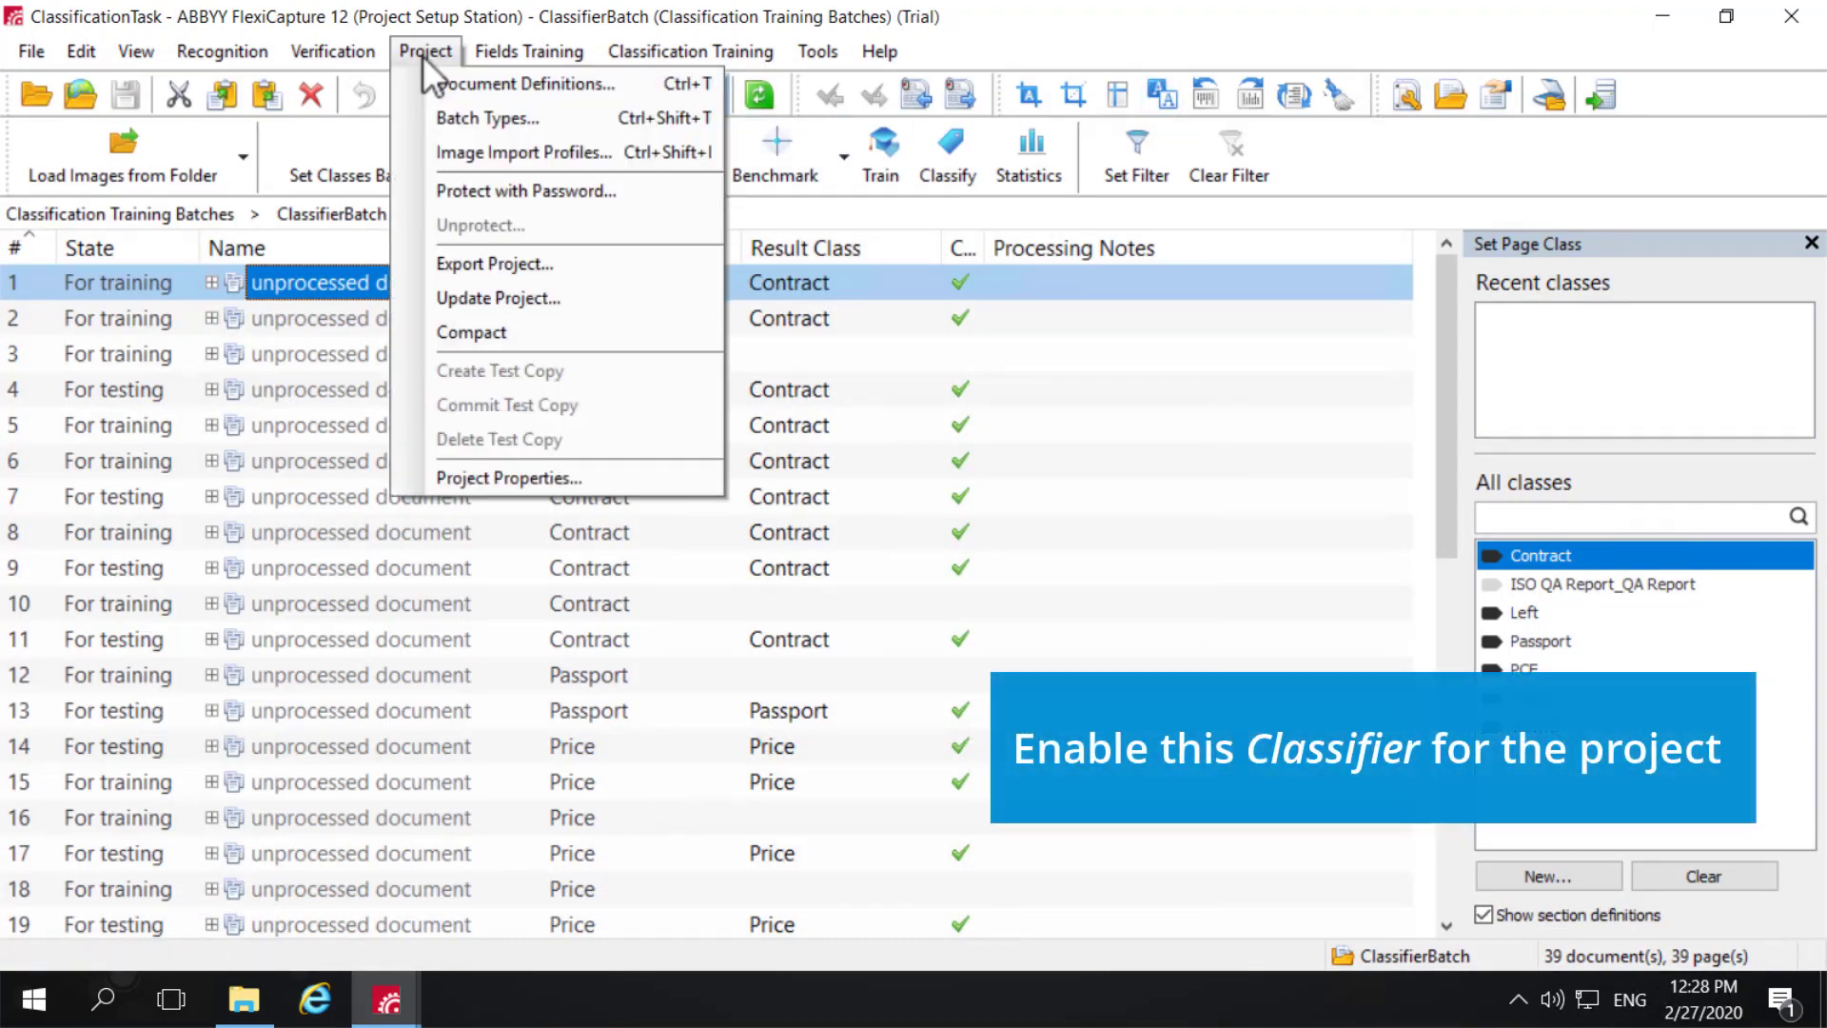
left_click(505, 478)
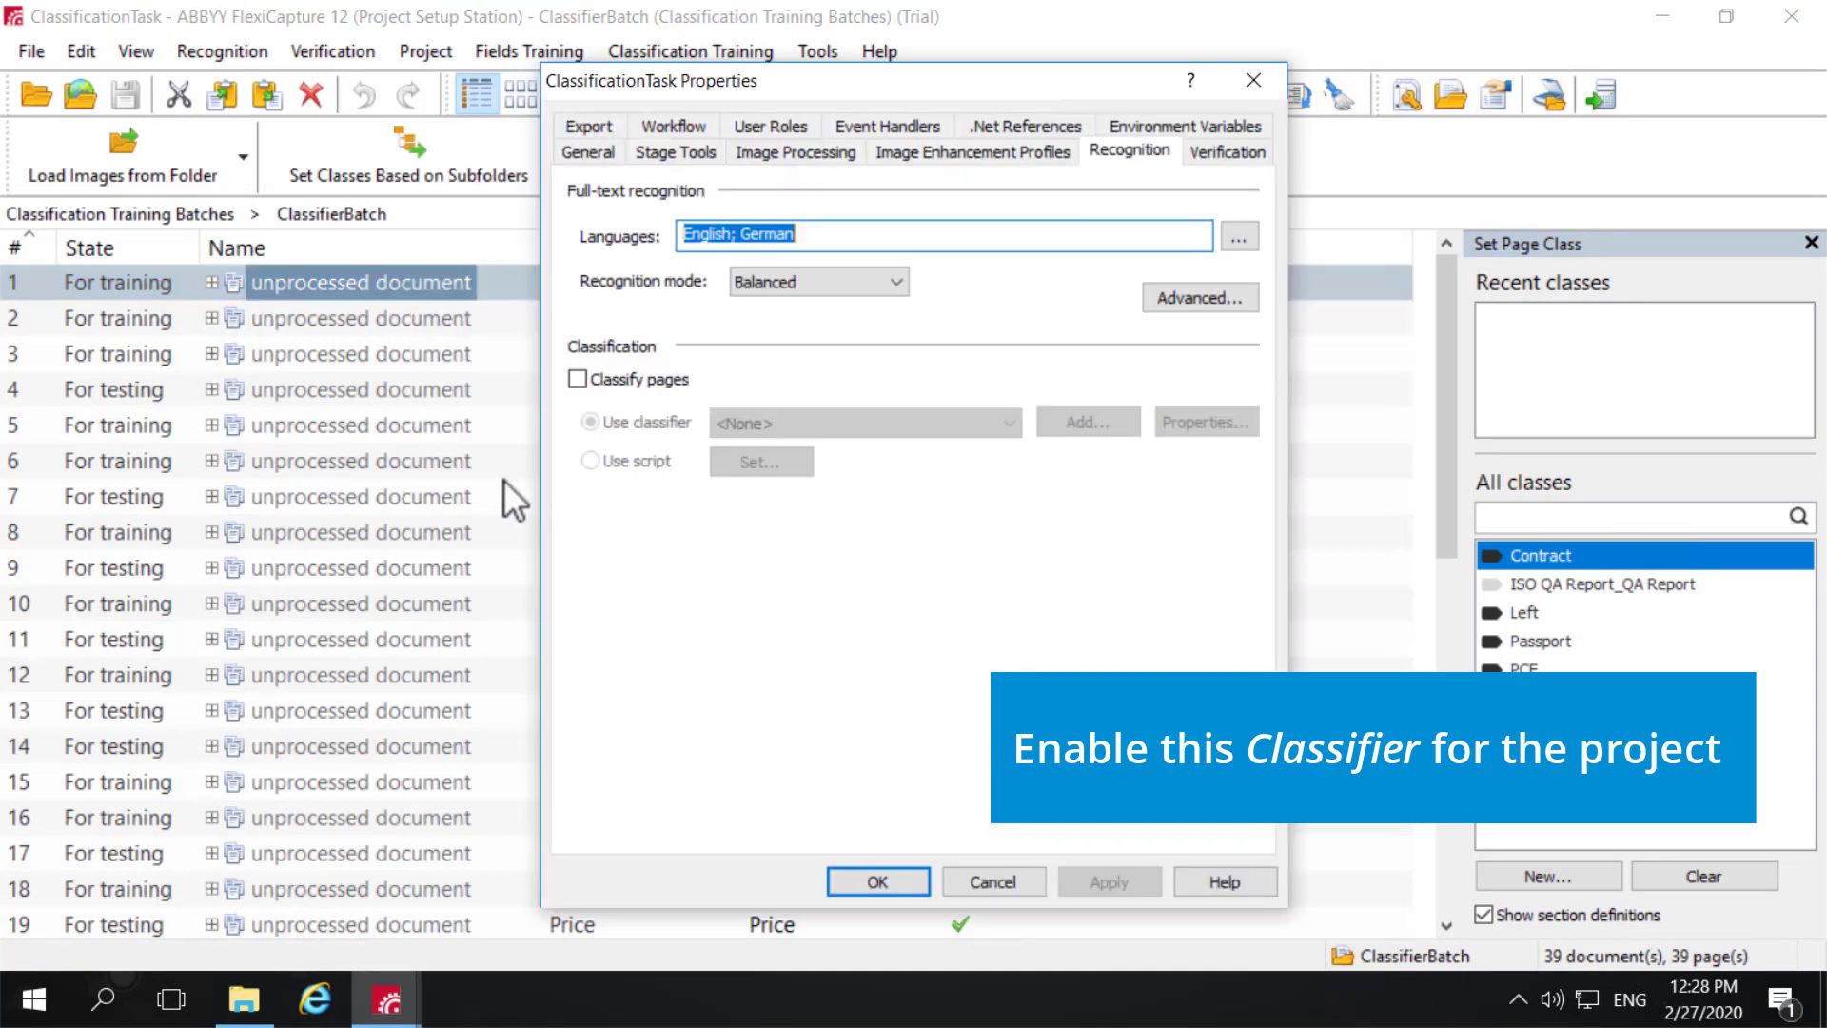
left_click(578, 380)
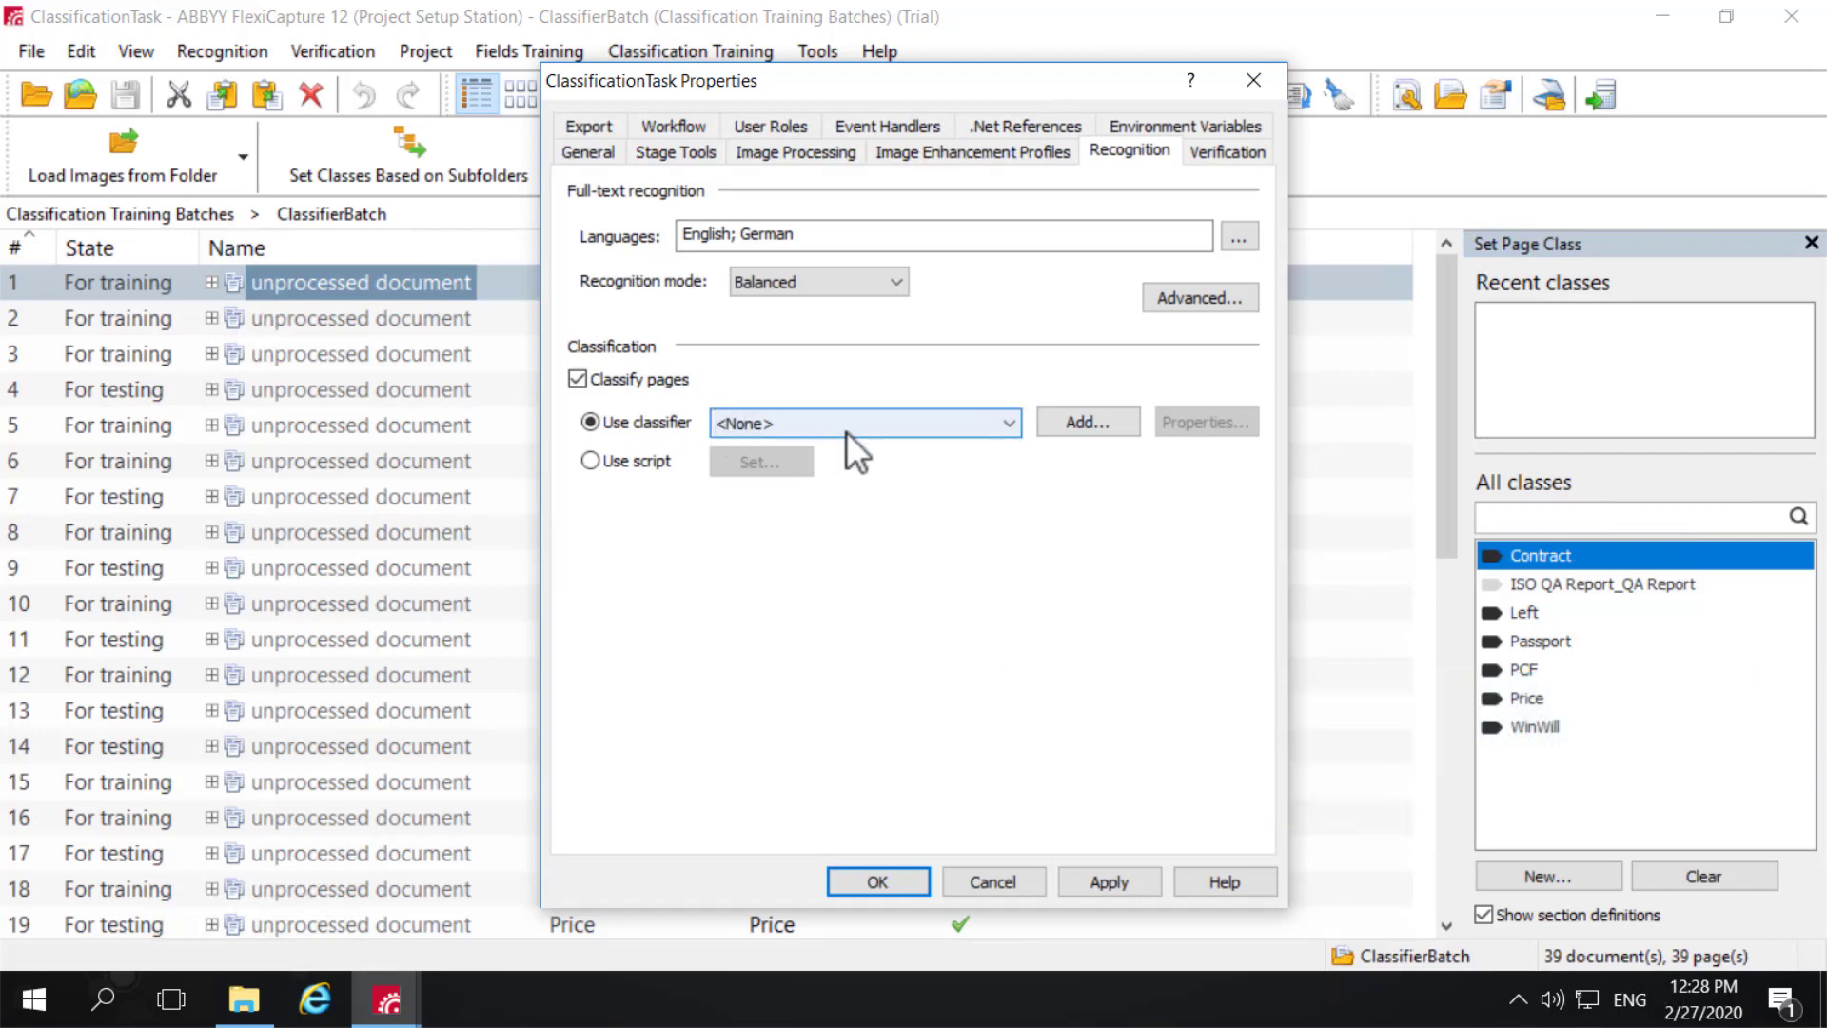
left_click(1007, 431)
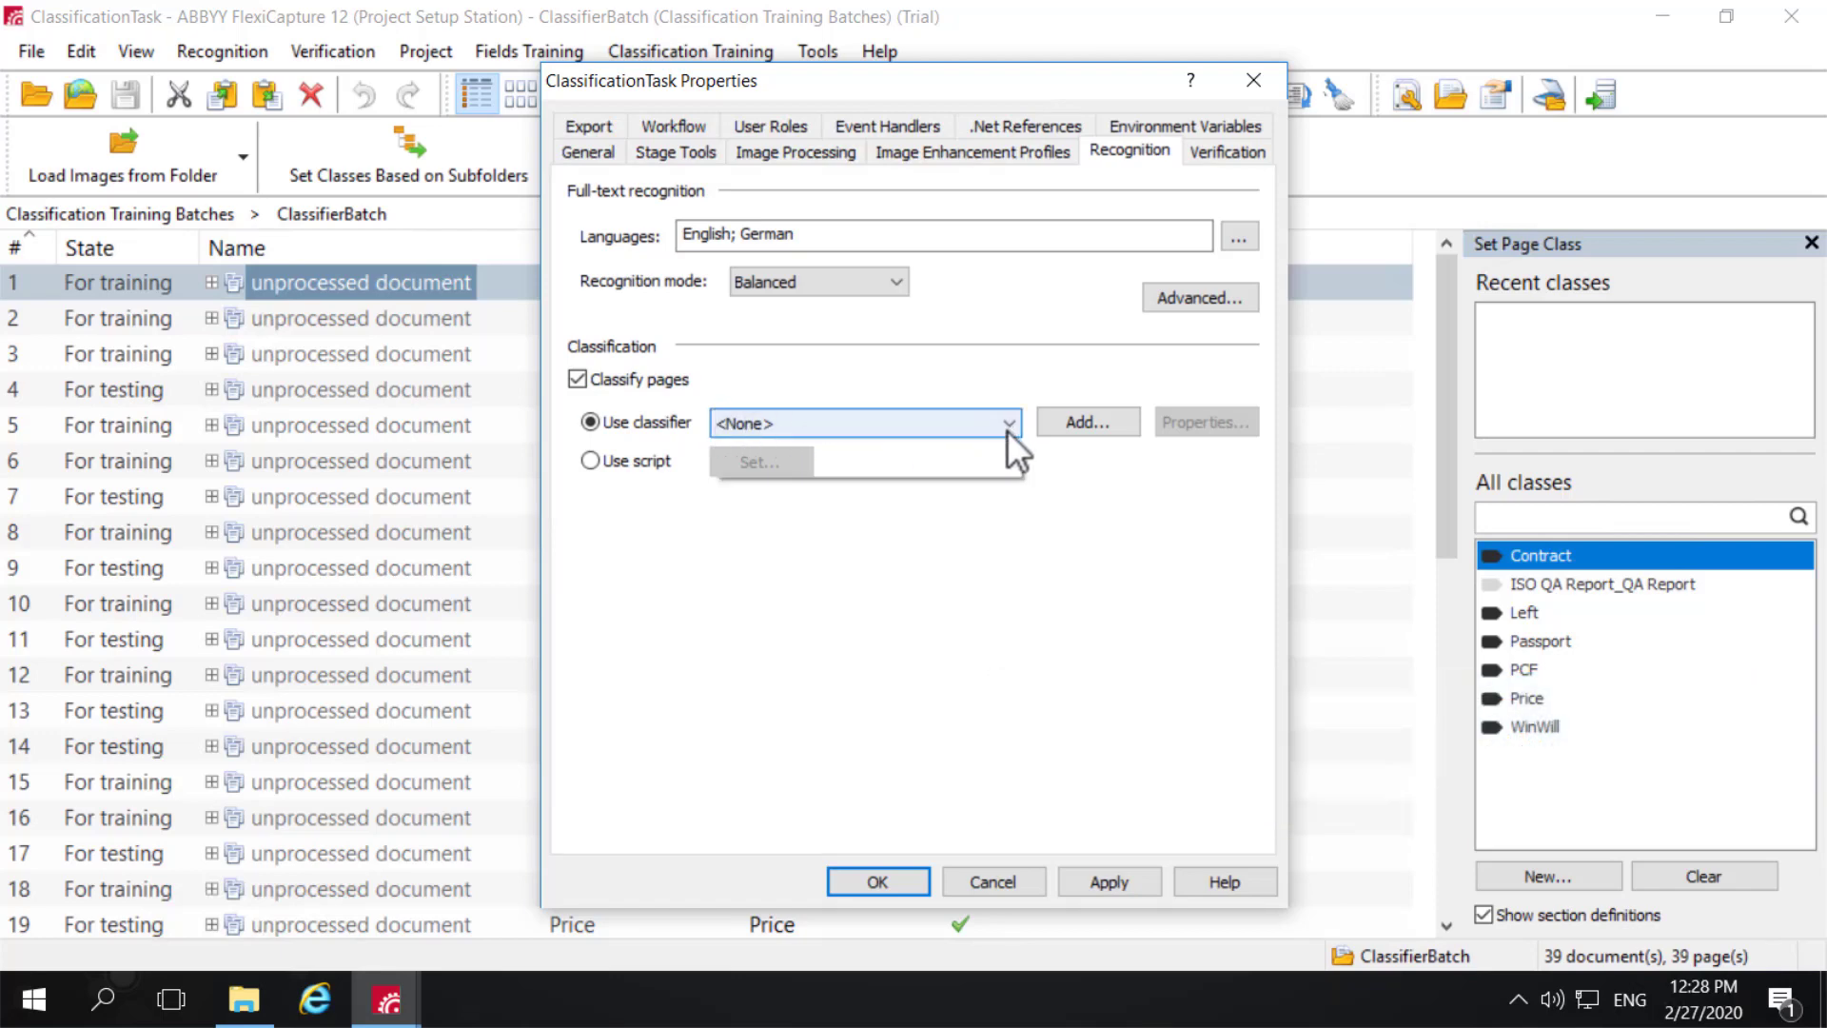
left_click(838, 461)
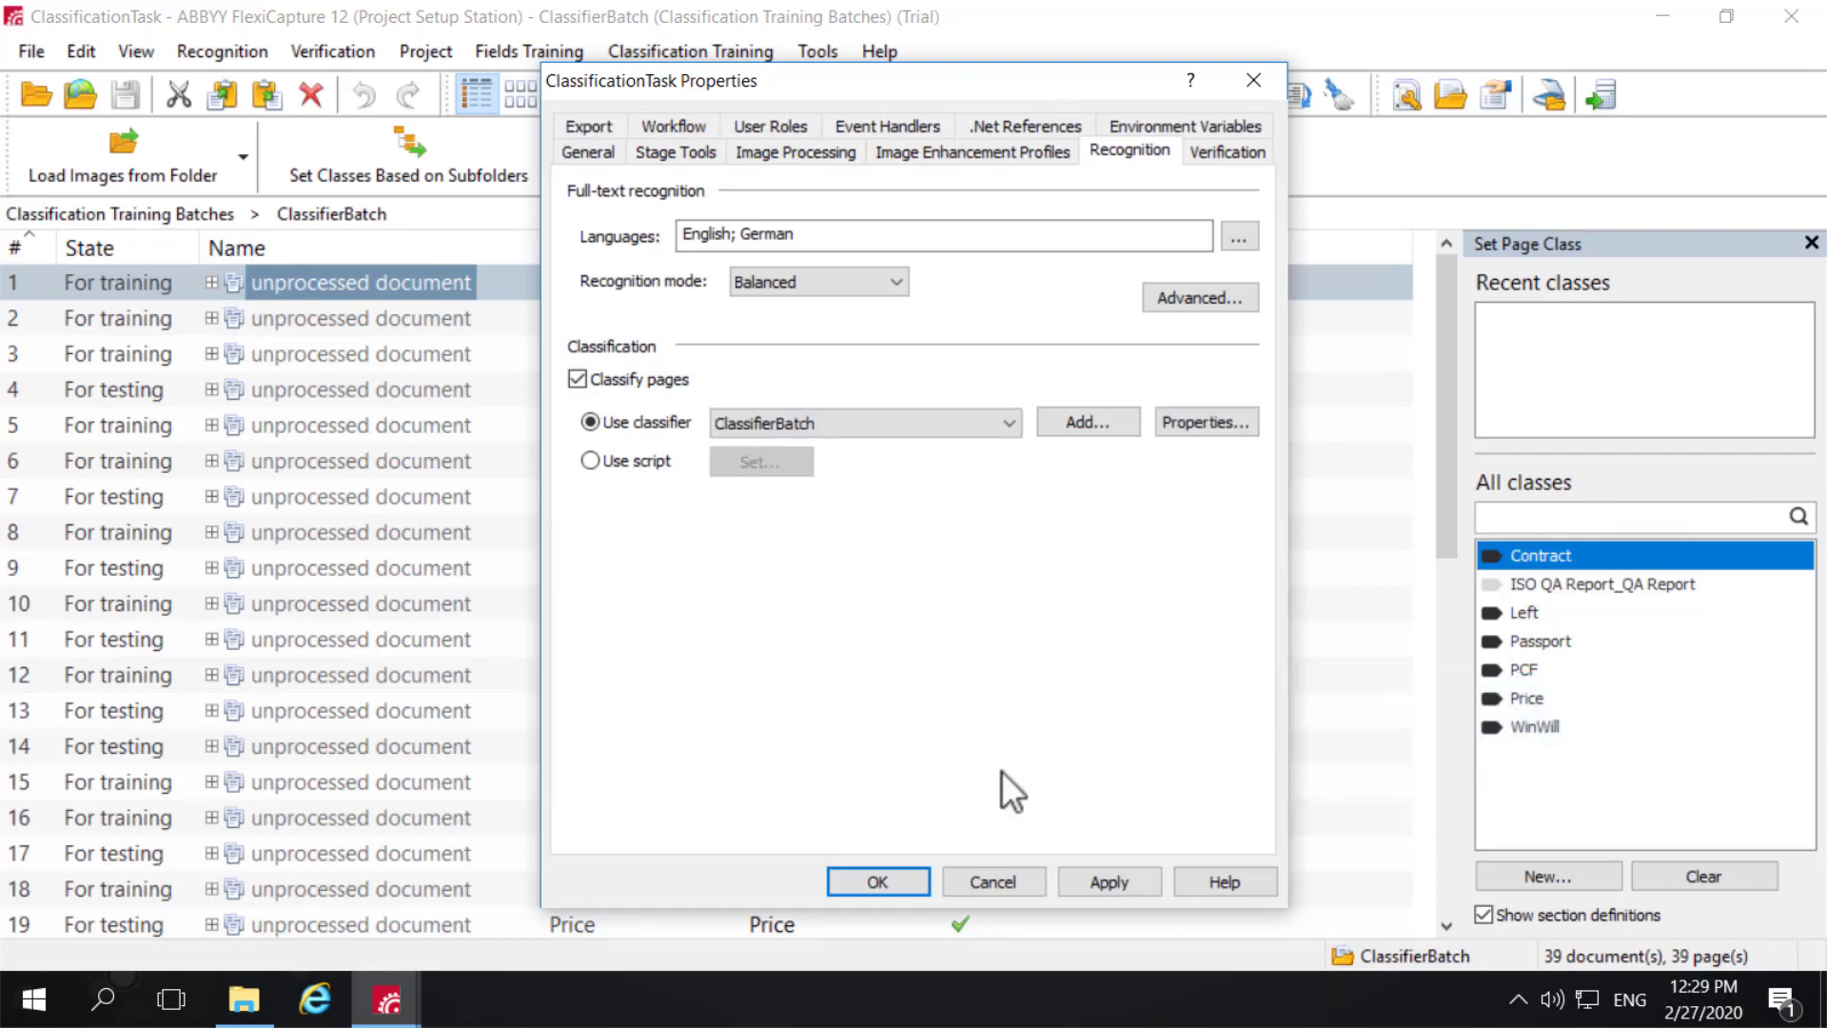
left_click(1133, 885)
left_click(895, 881)
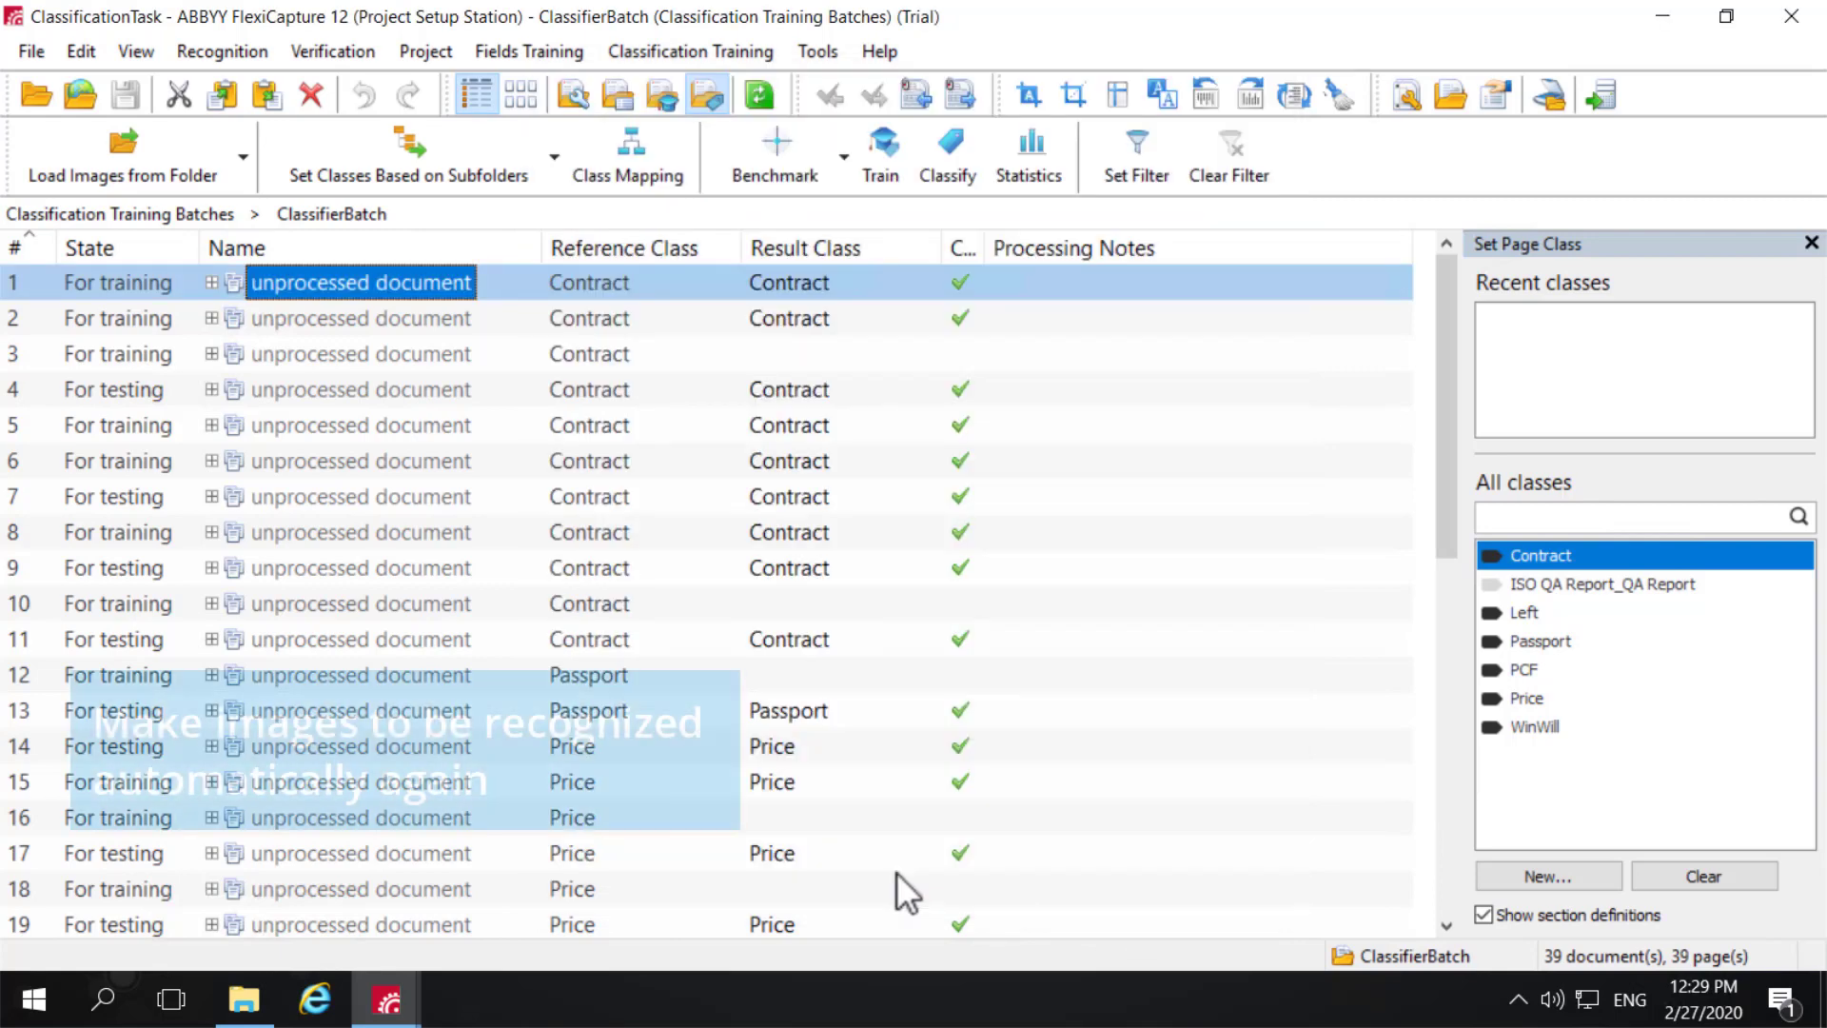
- Turn on automatic recognition of added images in the document processing options
left_click(816, 53)
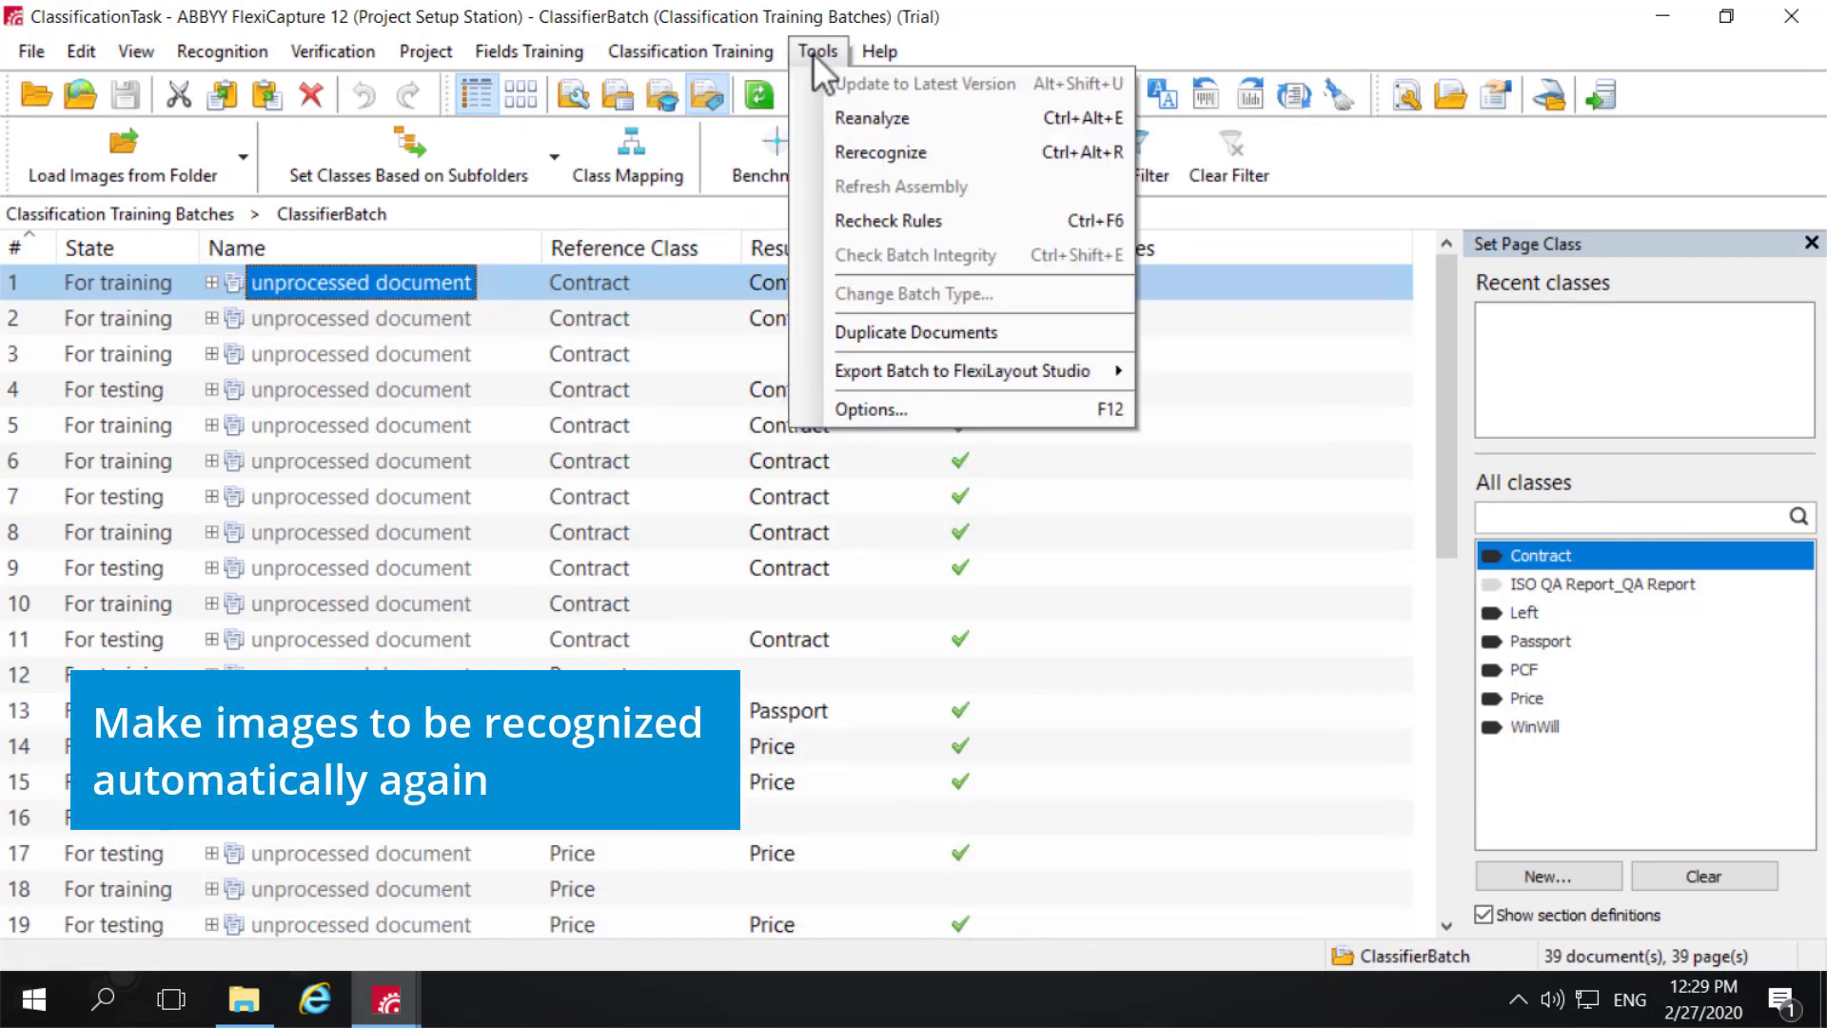
left_click(922, 409)
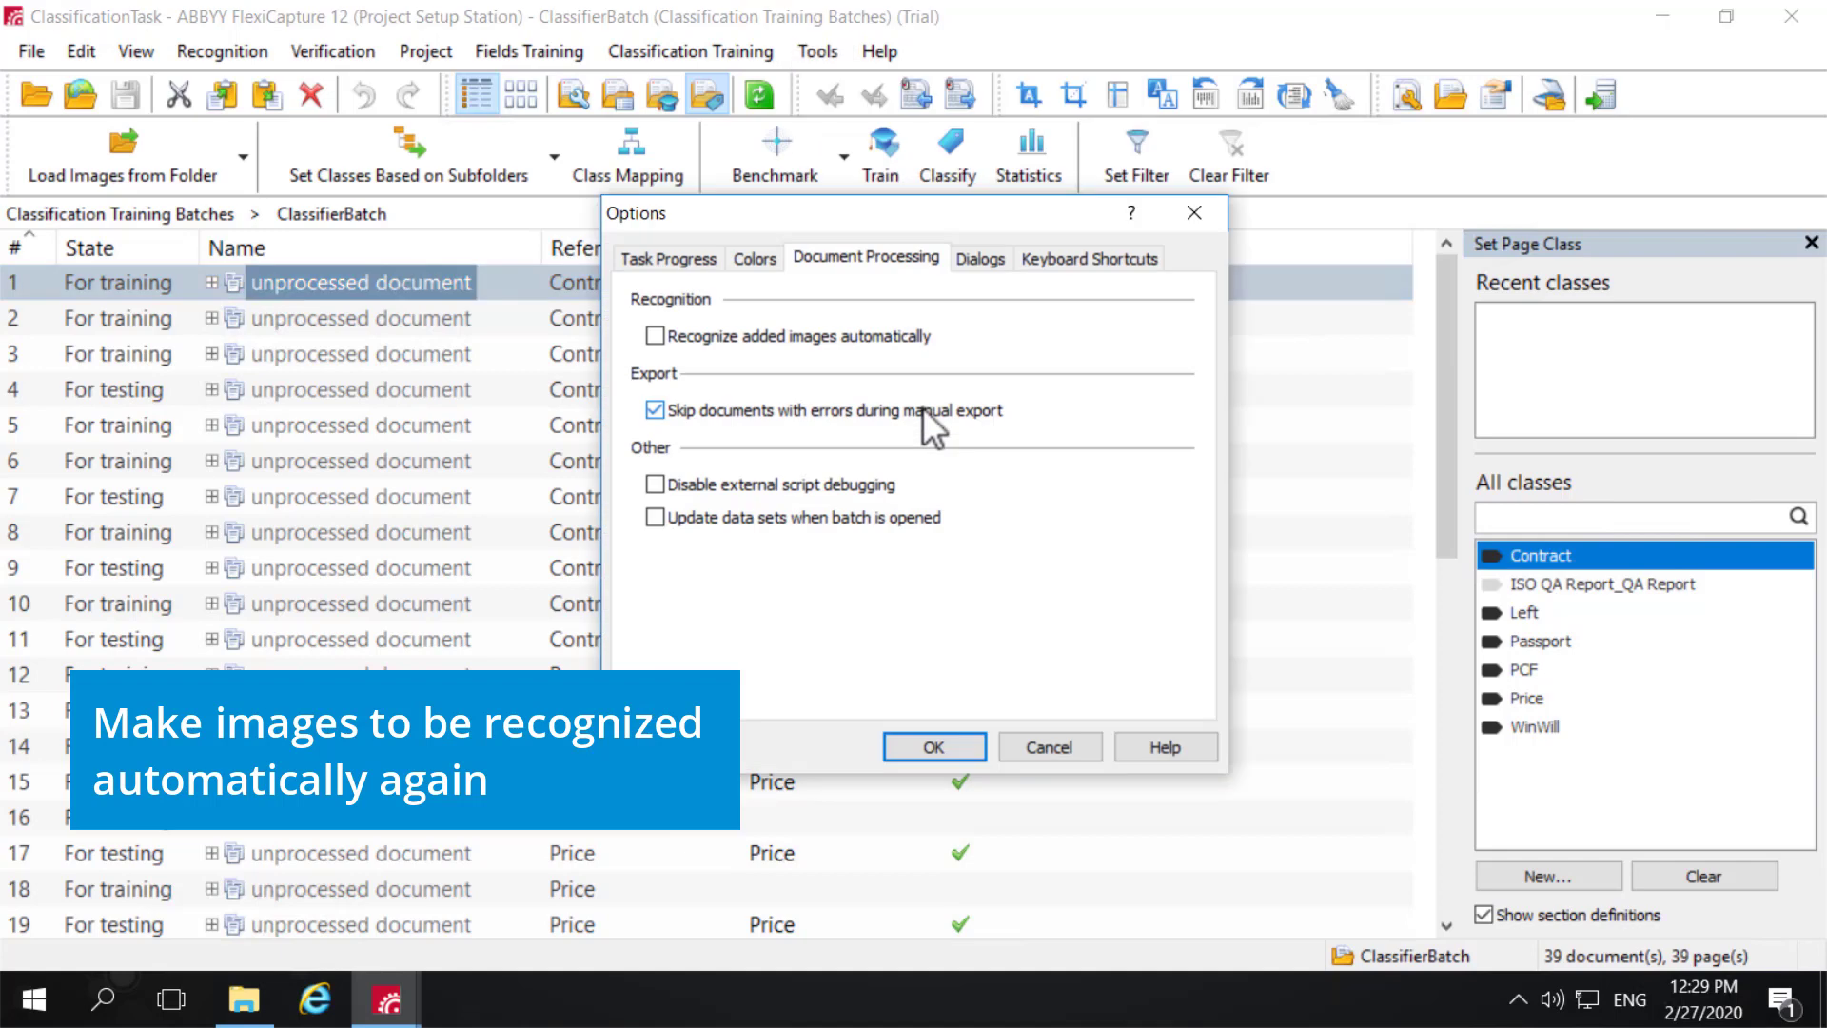
left_click(656, 335)
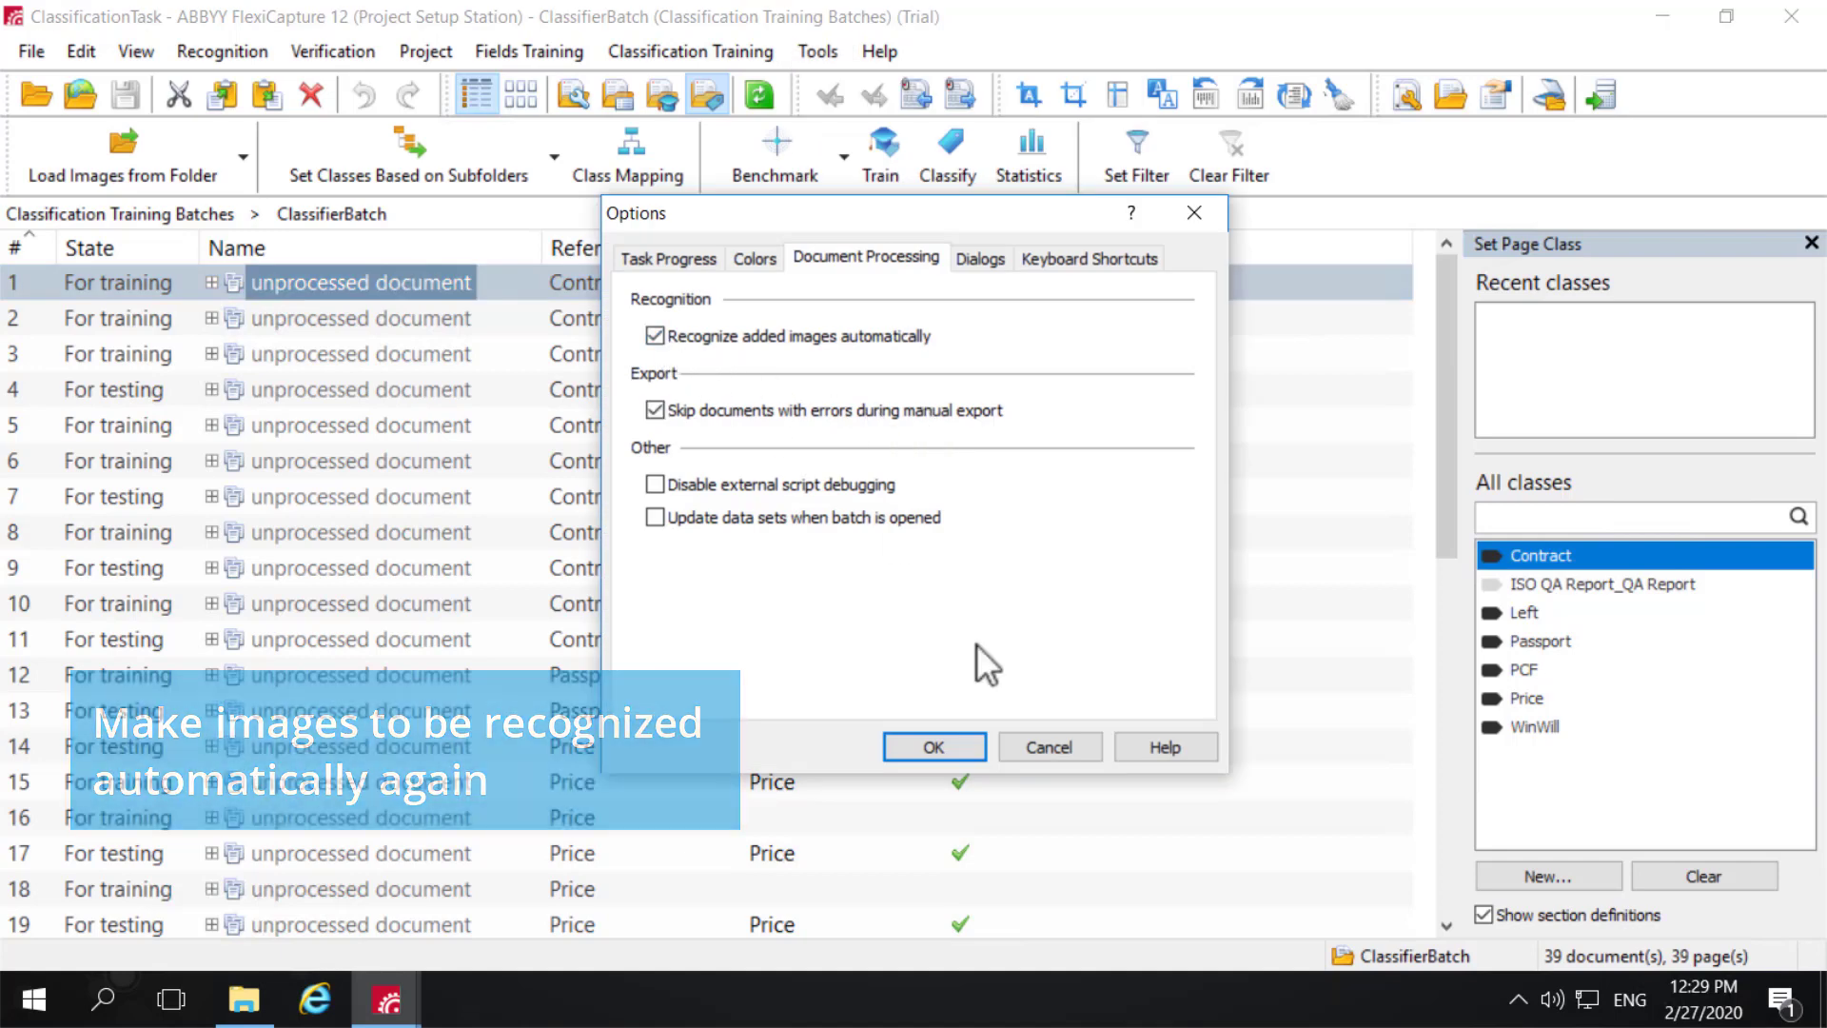
left_click(963, 748)
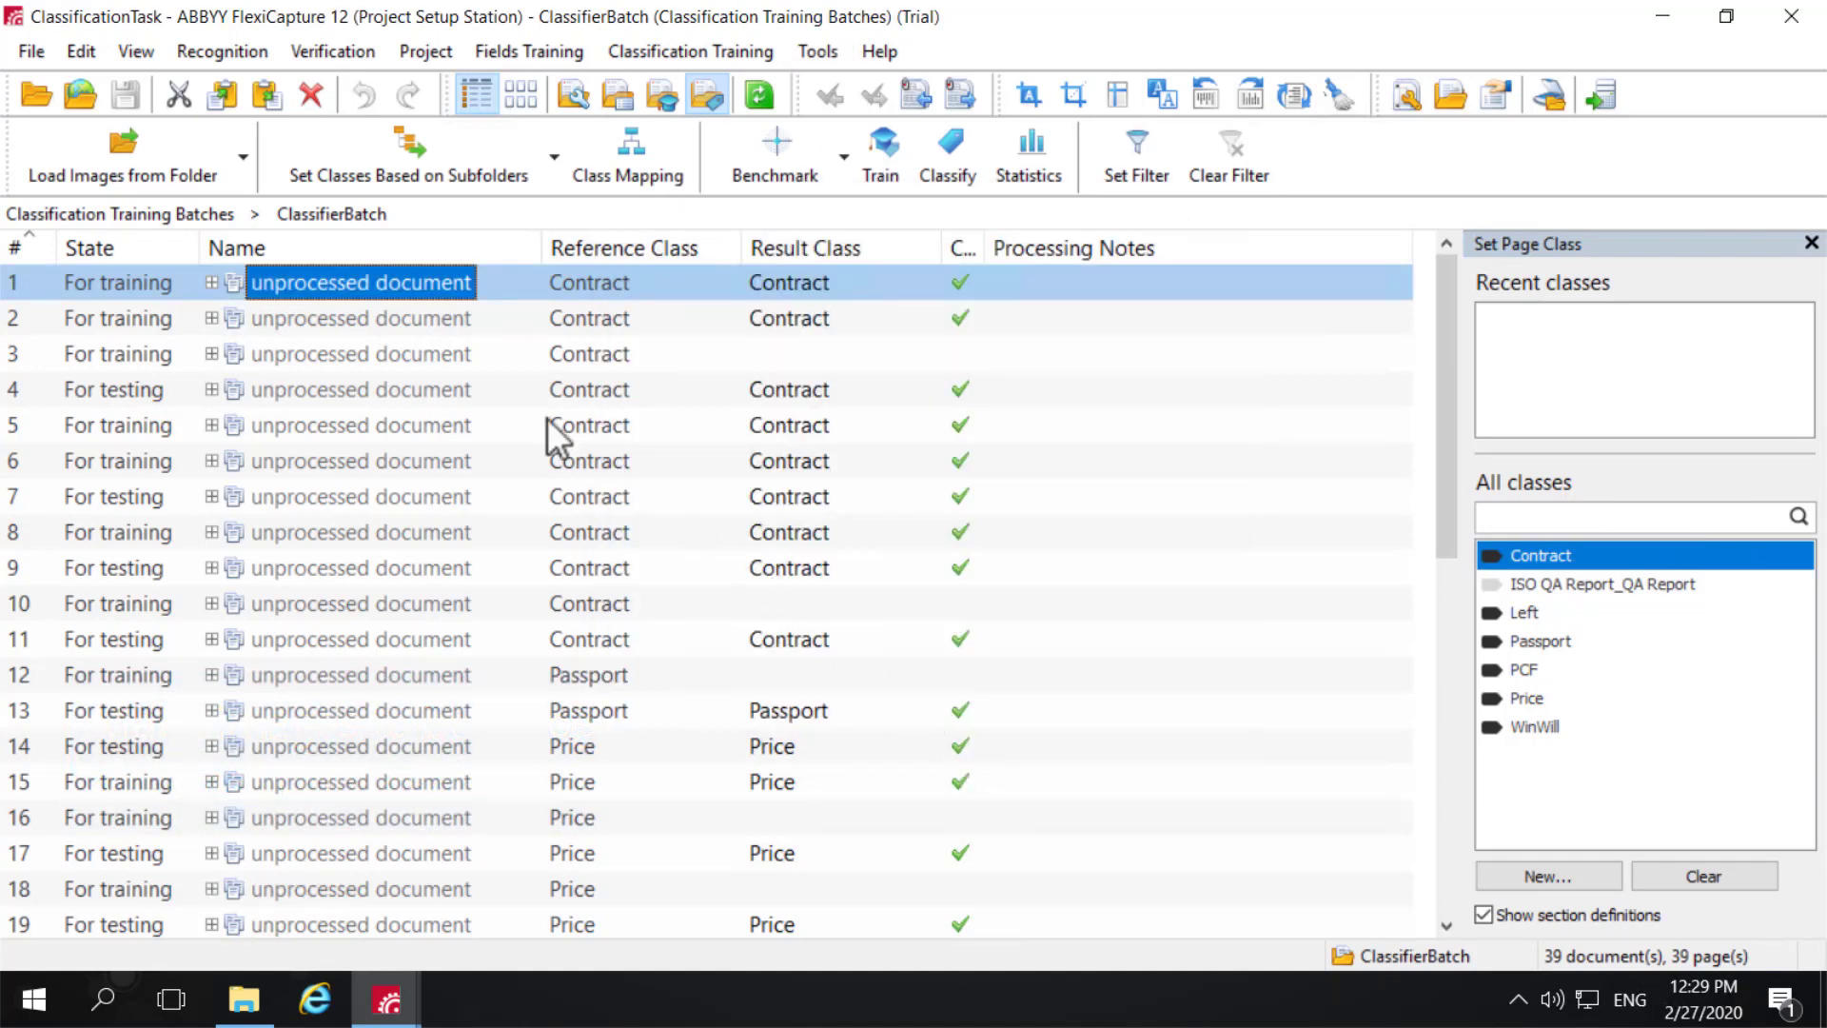
- Switch to the working batches and create a new batch there
left_click(134, 50)
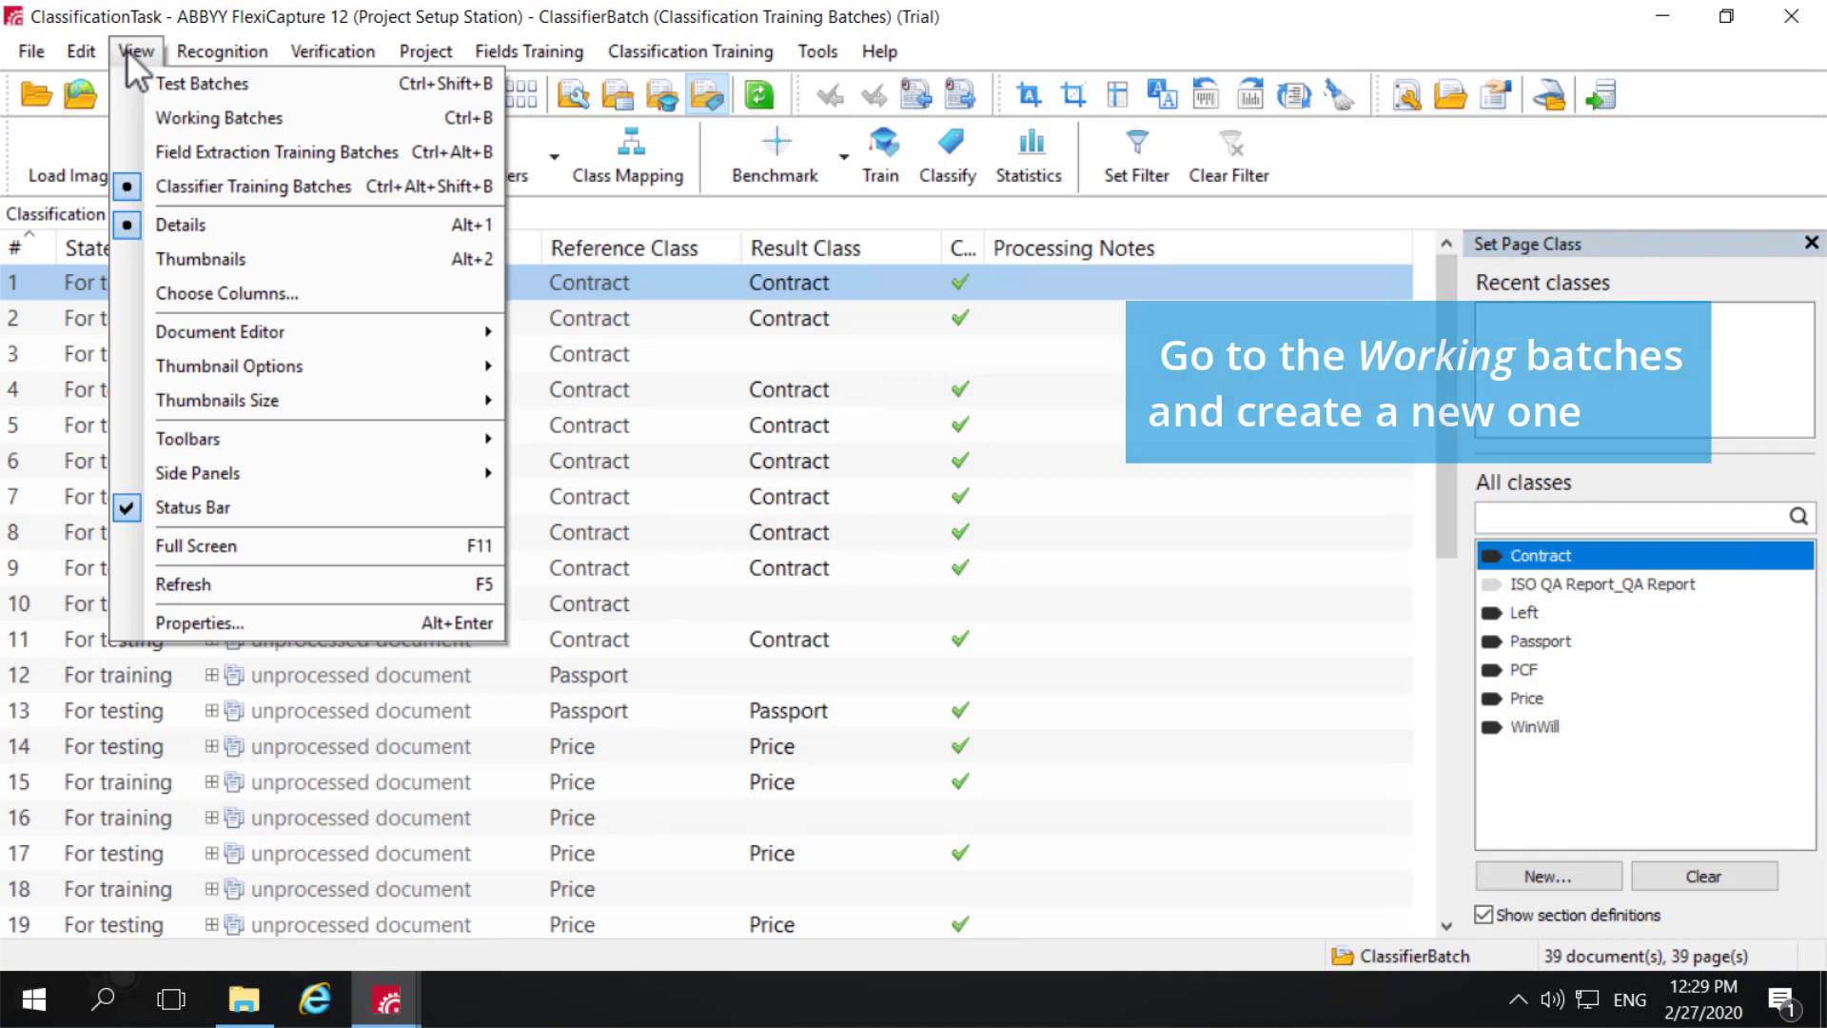
left_click(150, 119)
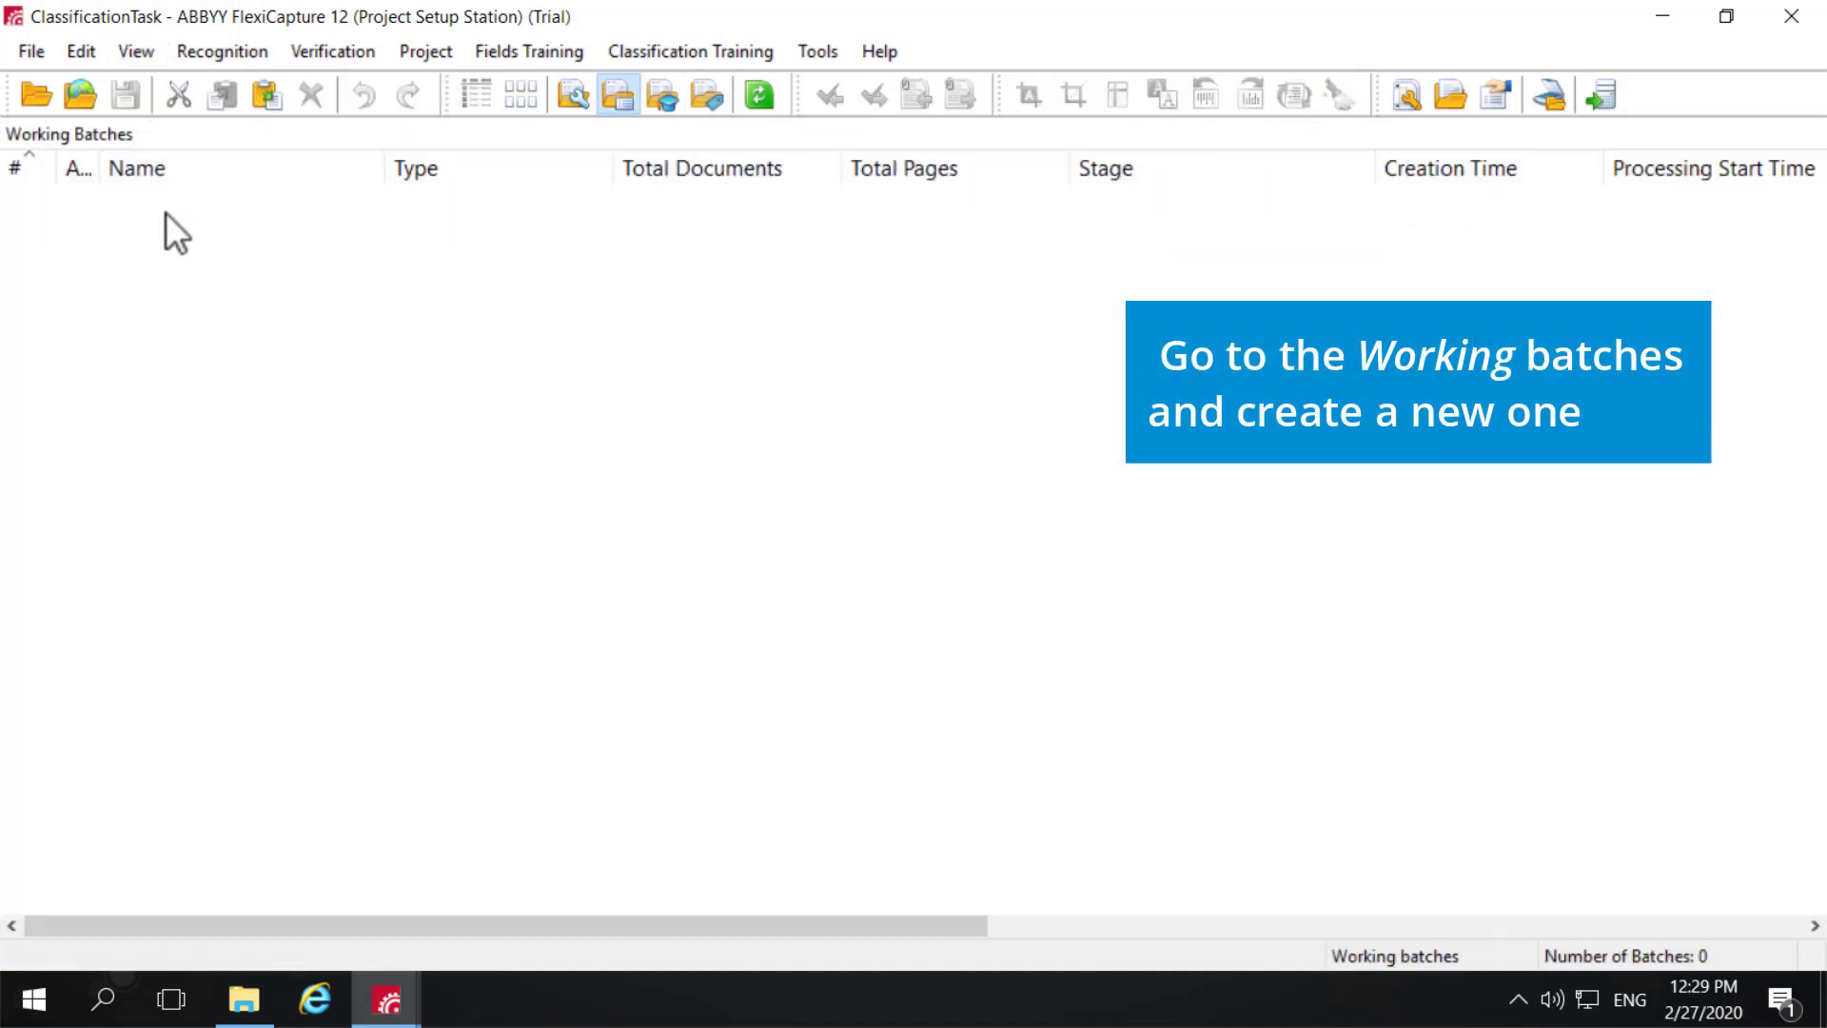
right_click(167, 243)
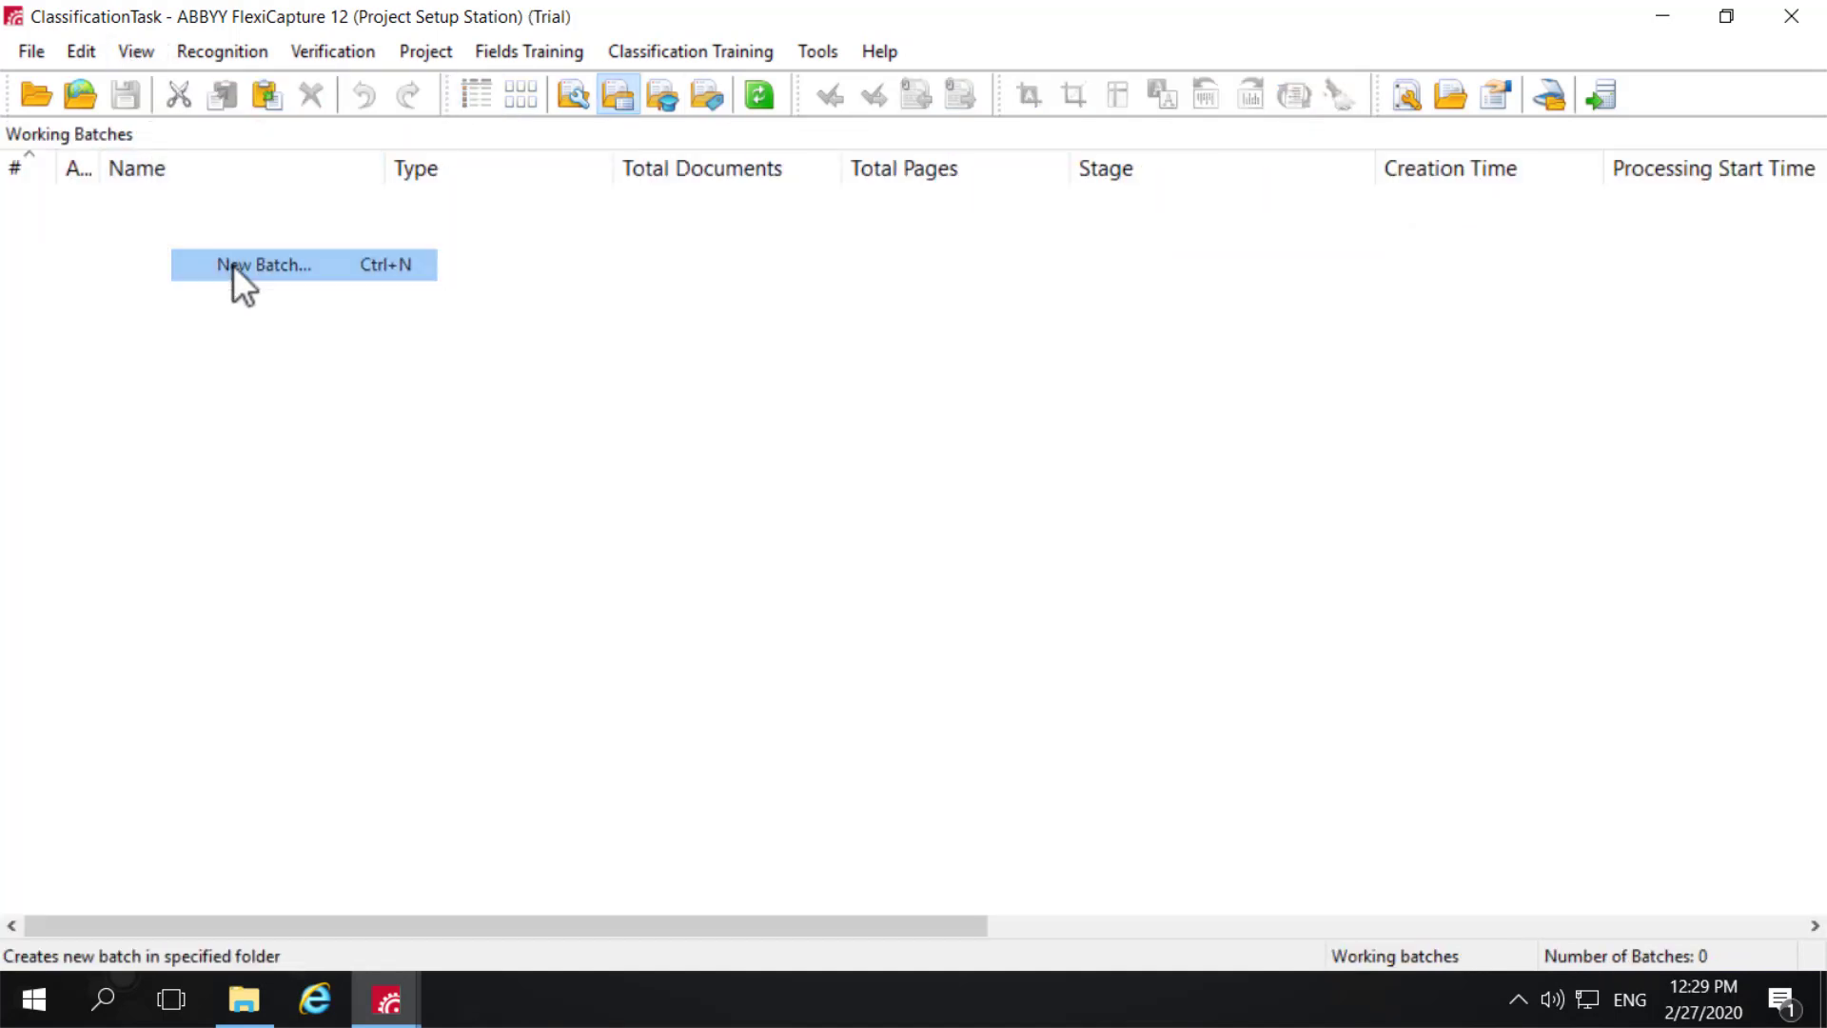
left_click(232, 265)
- Load all images from the Recognition folder under 13 - FC_Classification\Images into the new working batch
right_click(177, 204)
left_click(266, 267)
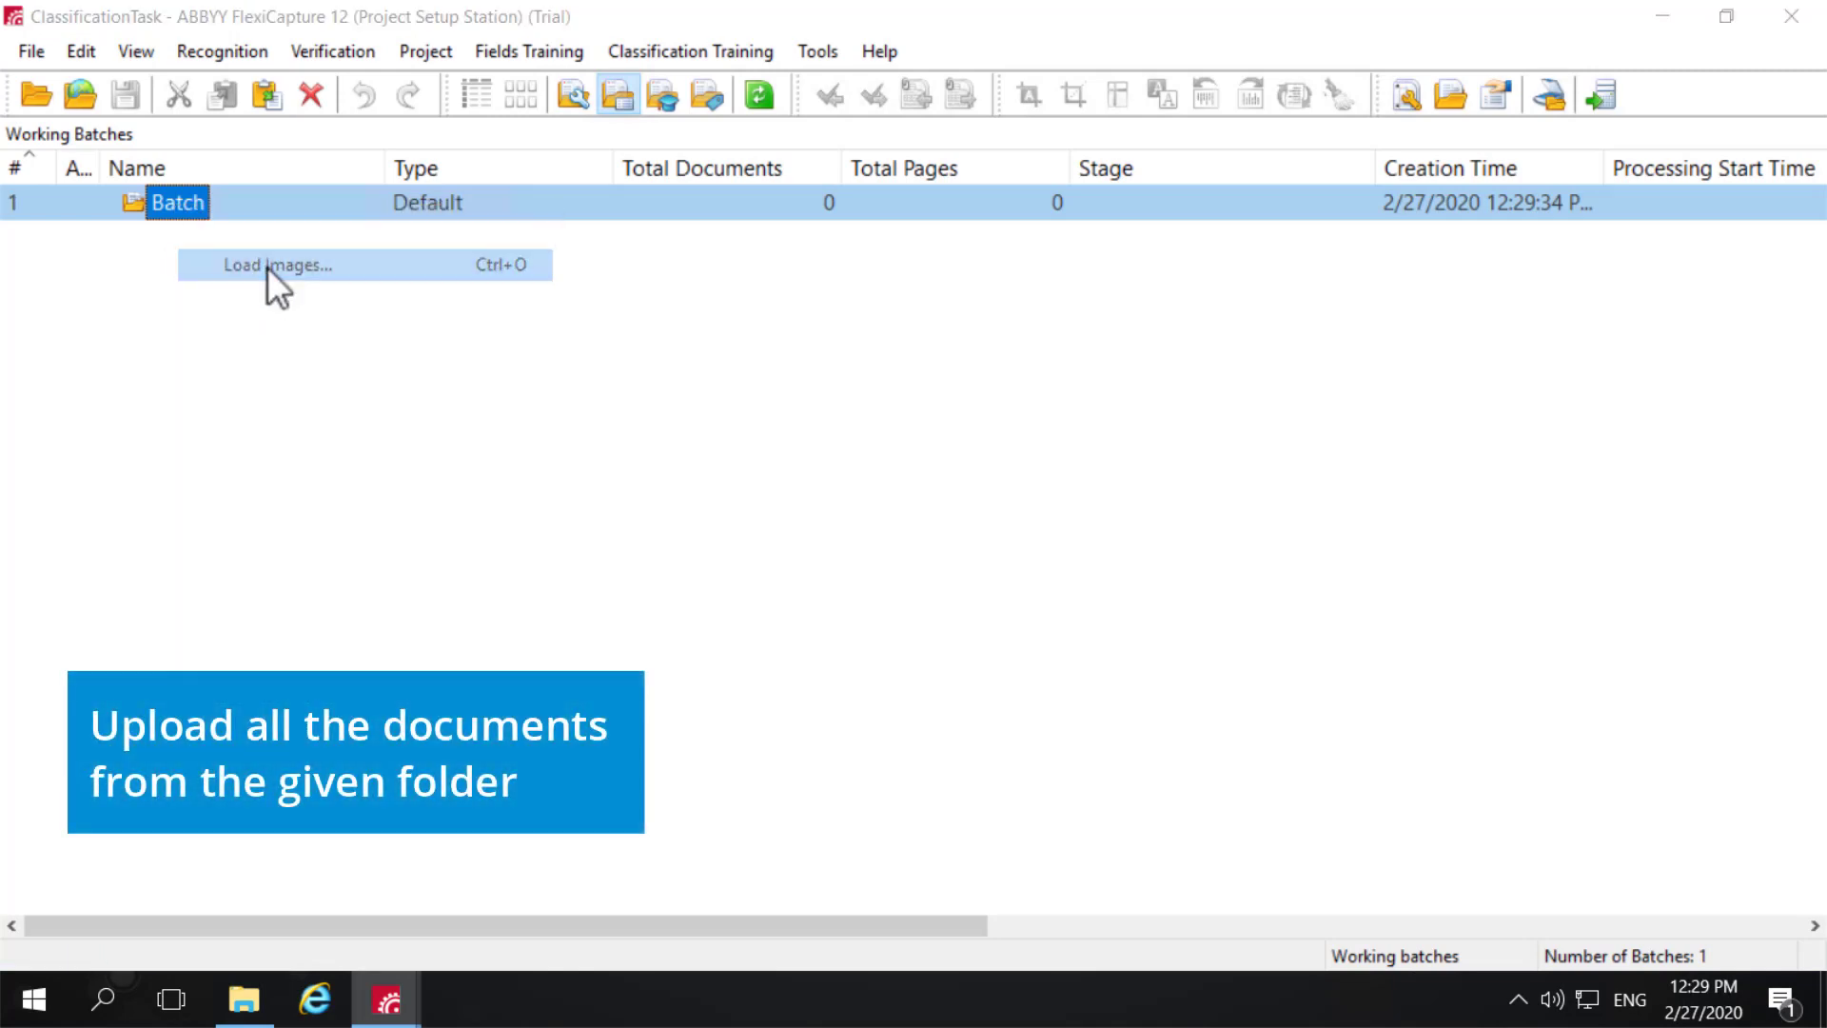
left_click(1100, 217)
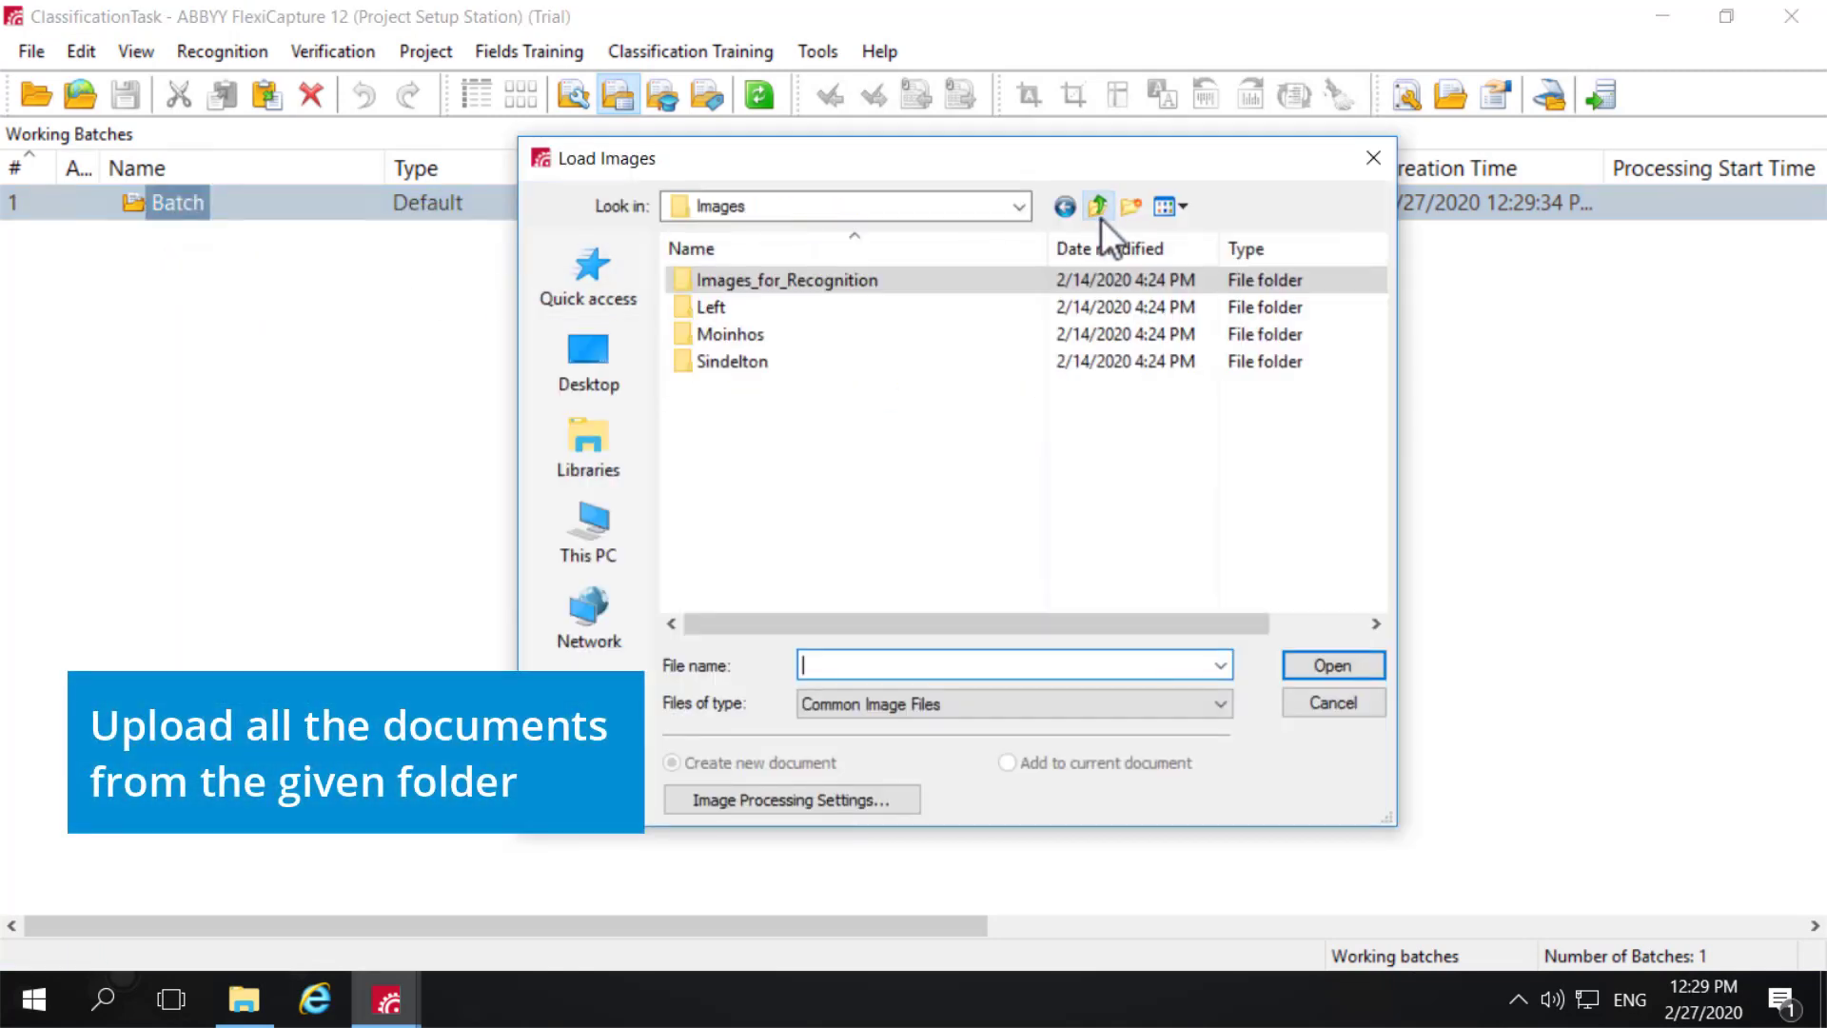
left_click(1100, 219)
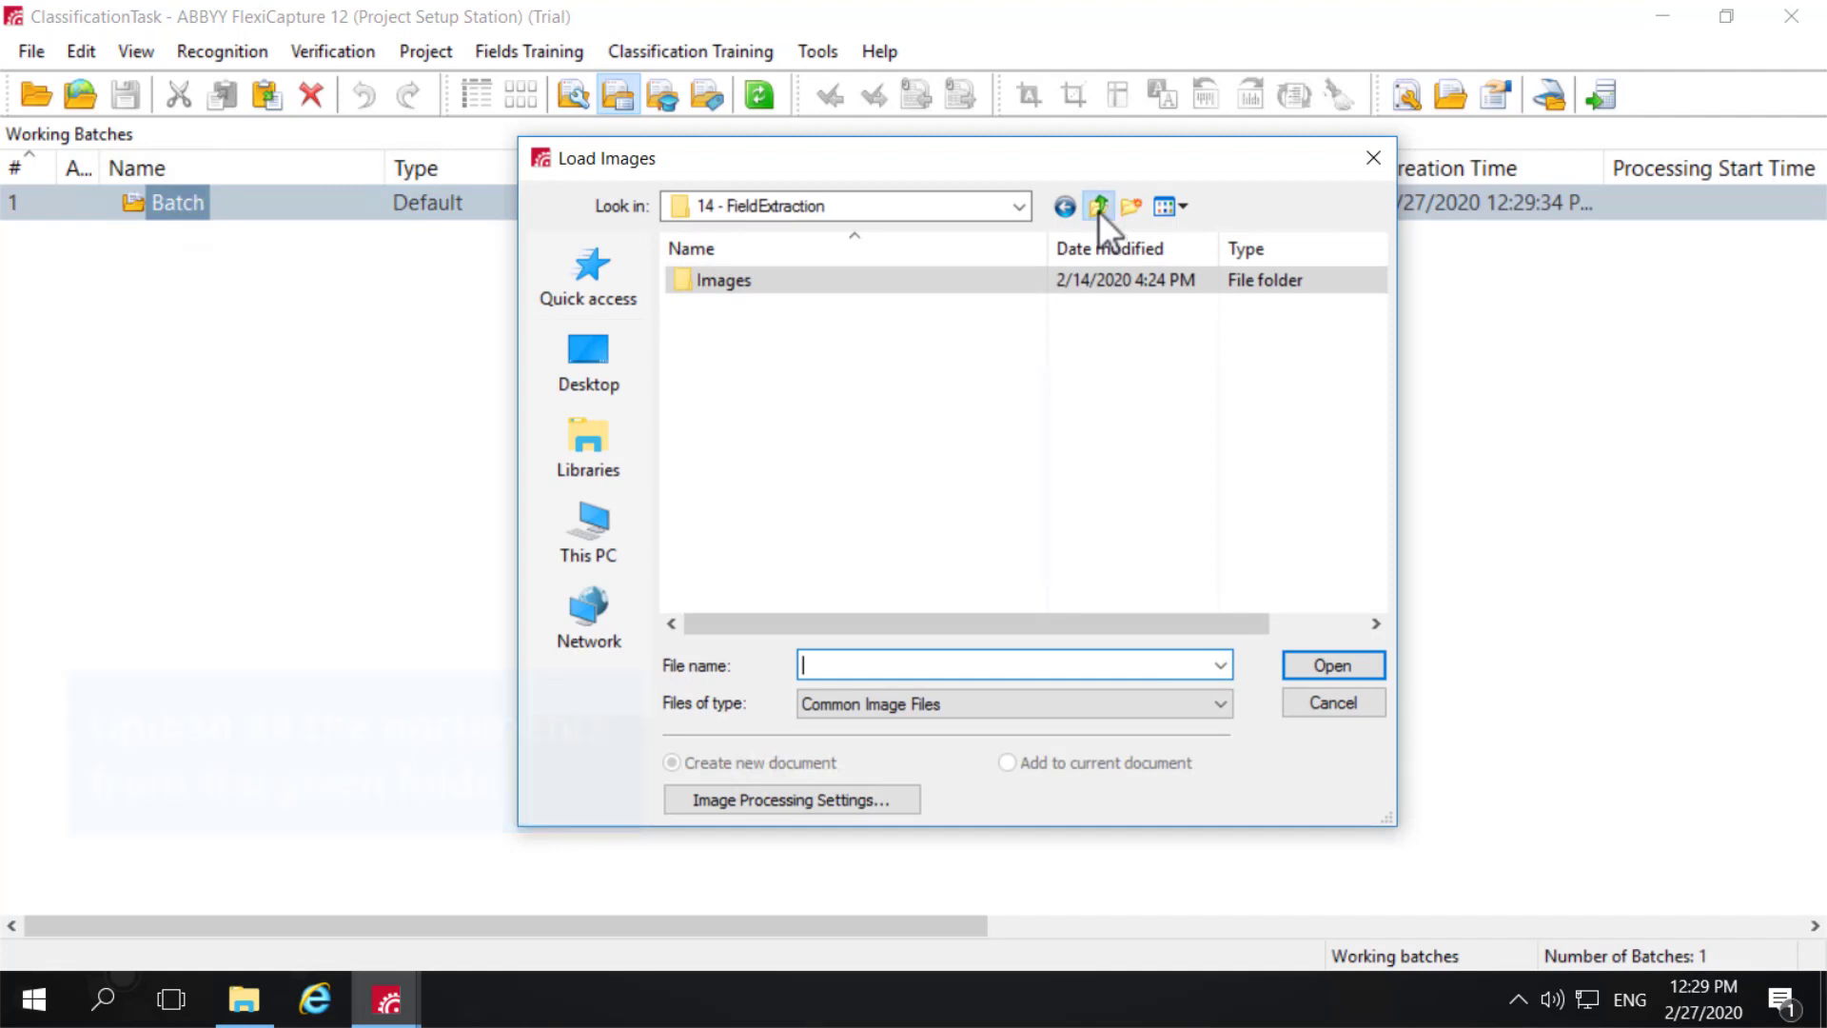
left_click(1098, 209)
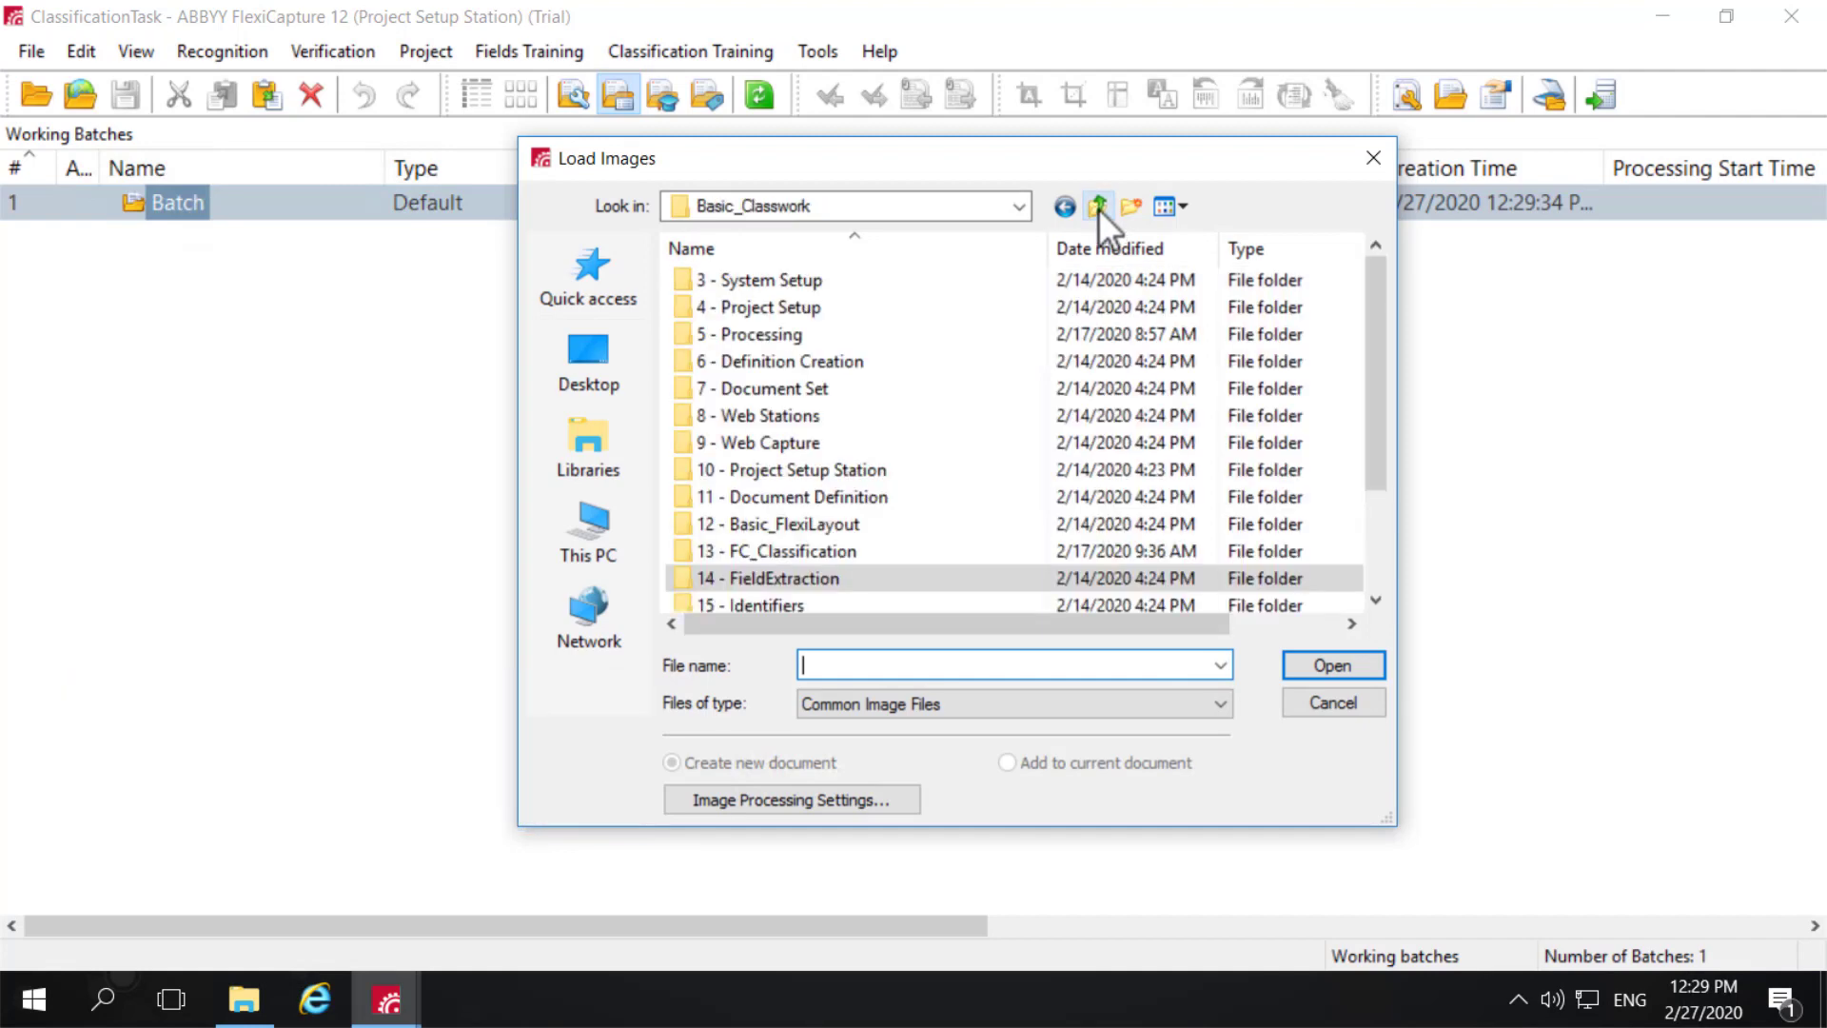
double_click(868, 551)
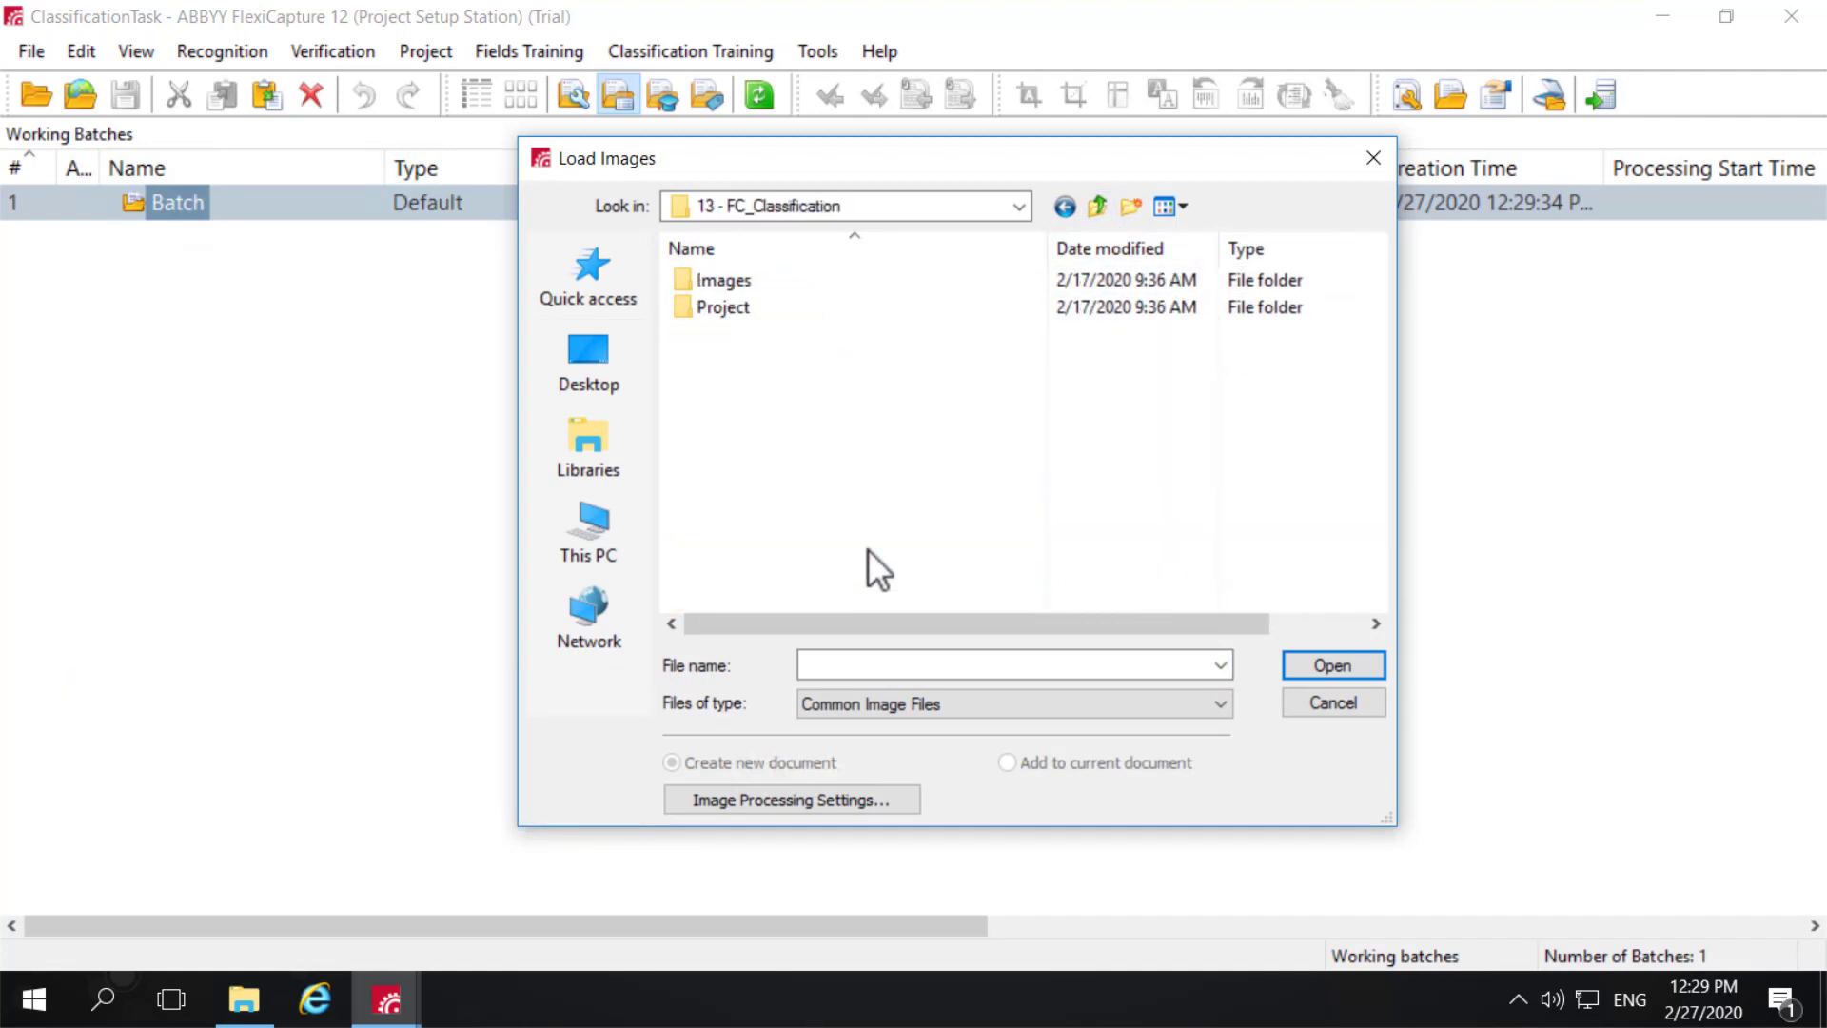
double_click(752, 279)
double_click(752, 279)
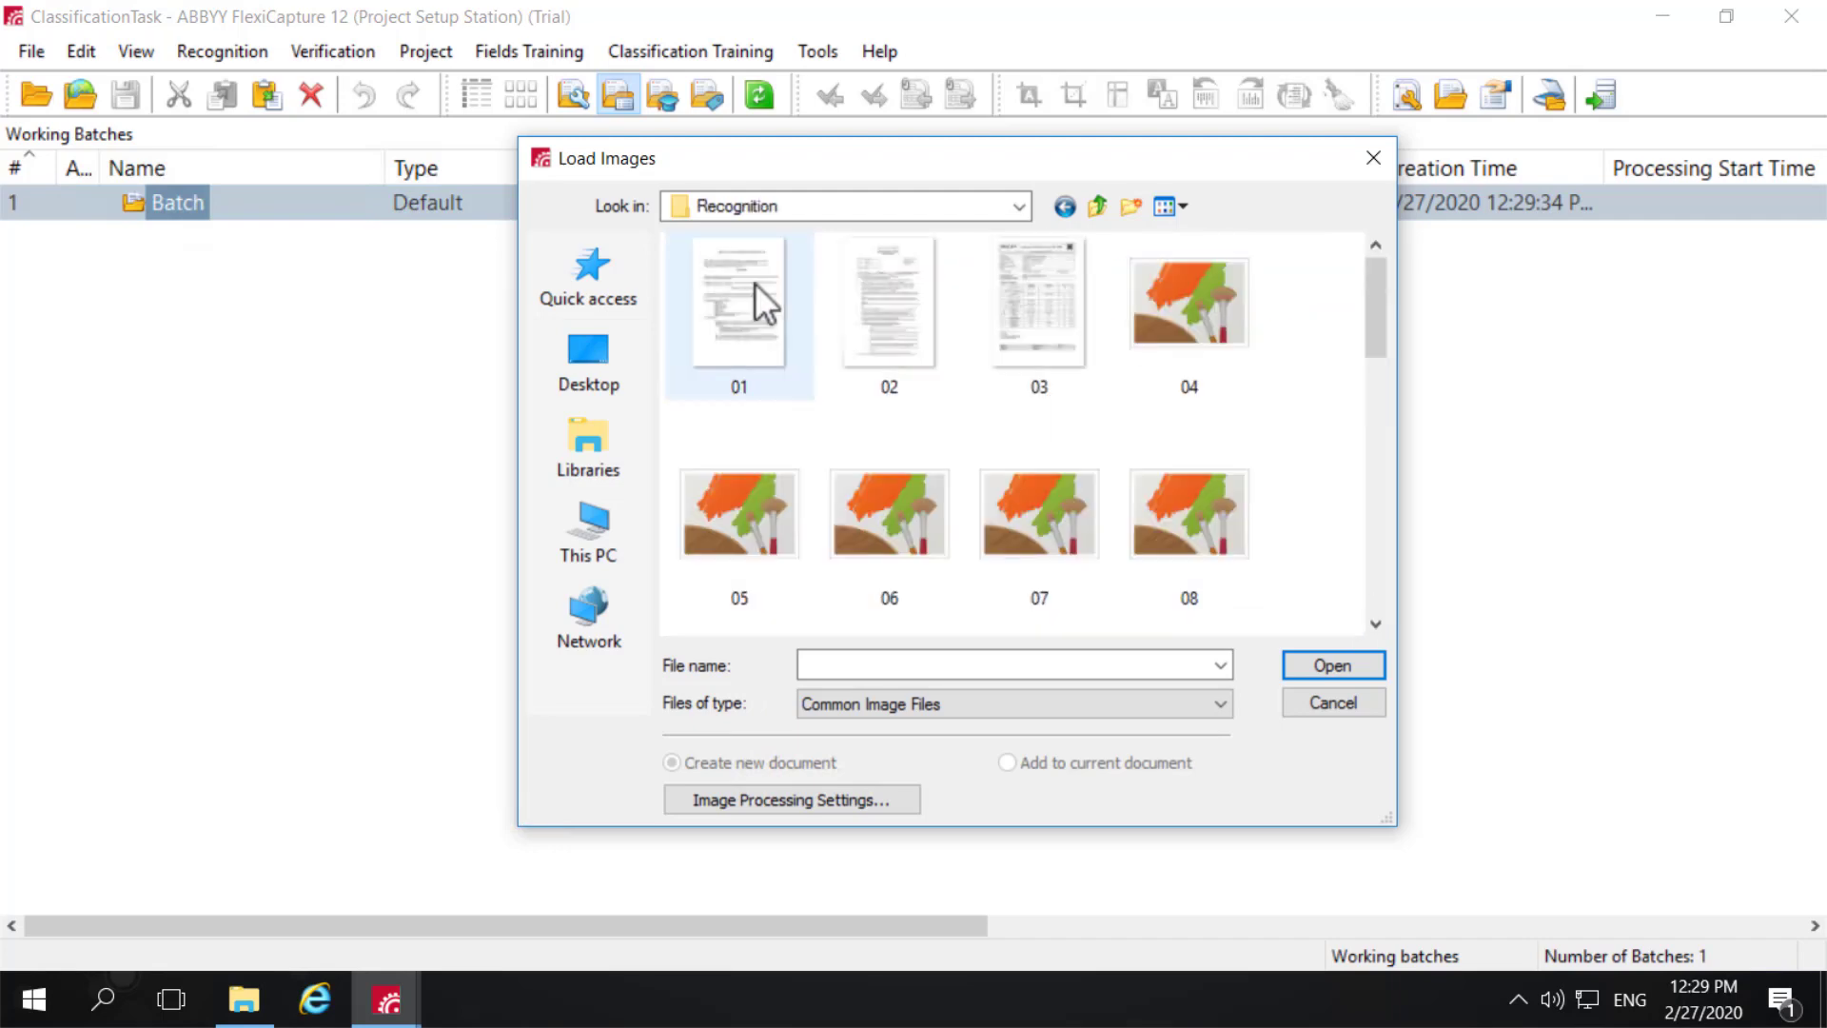
key("ctrl+a")
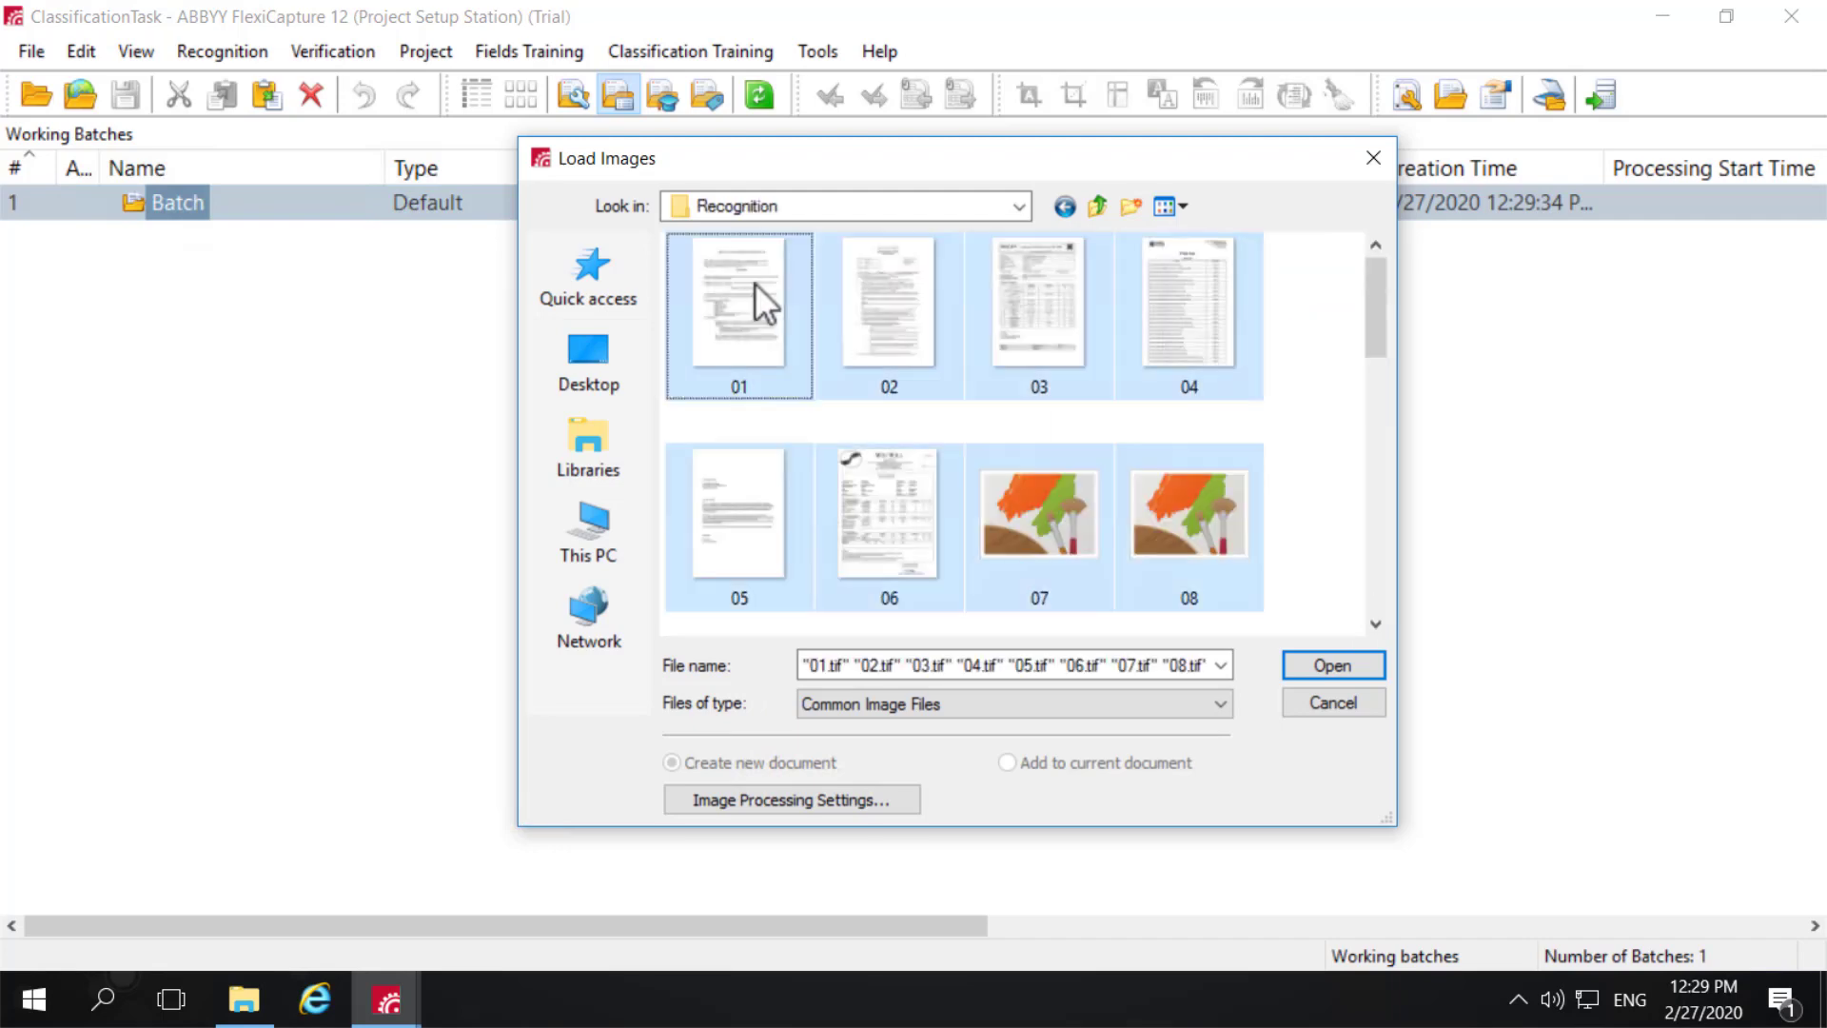
left_click(1328, 666)
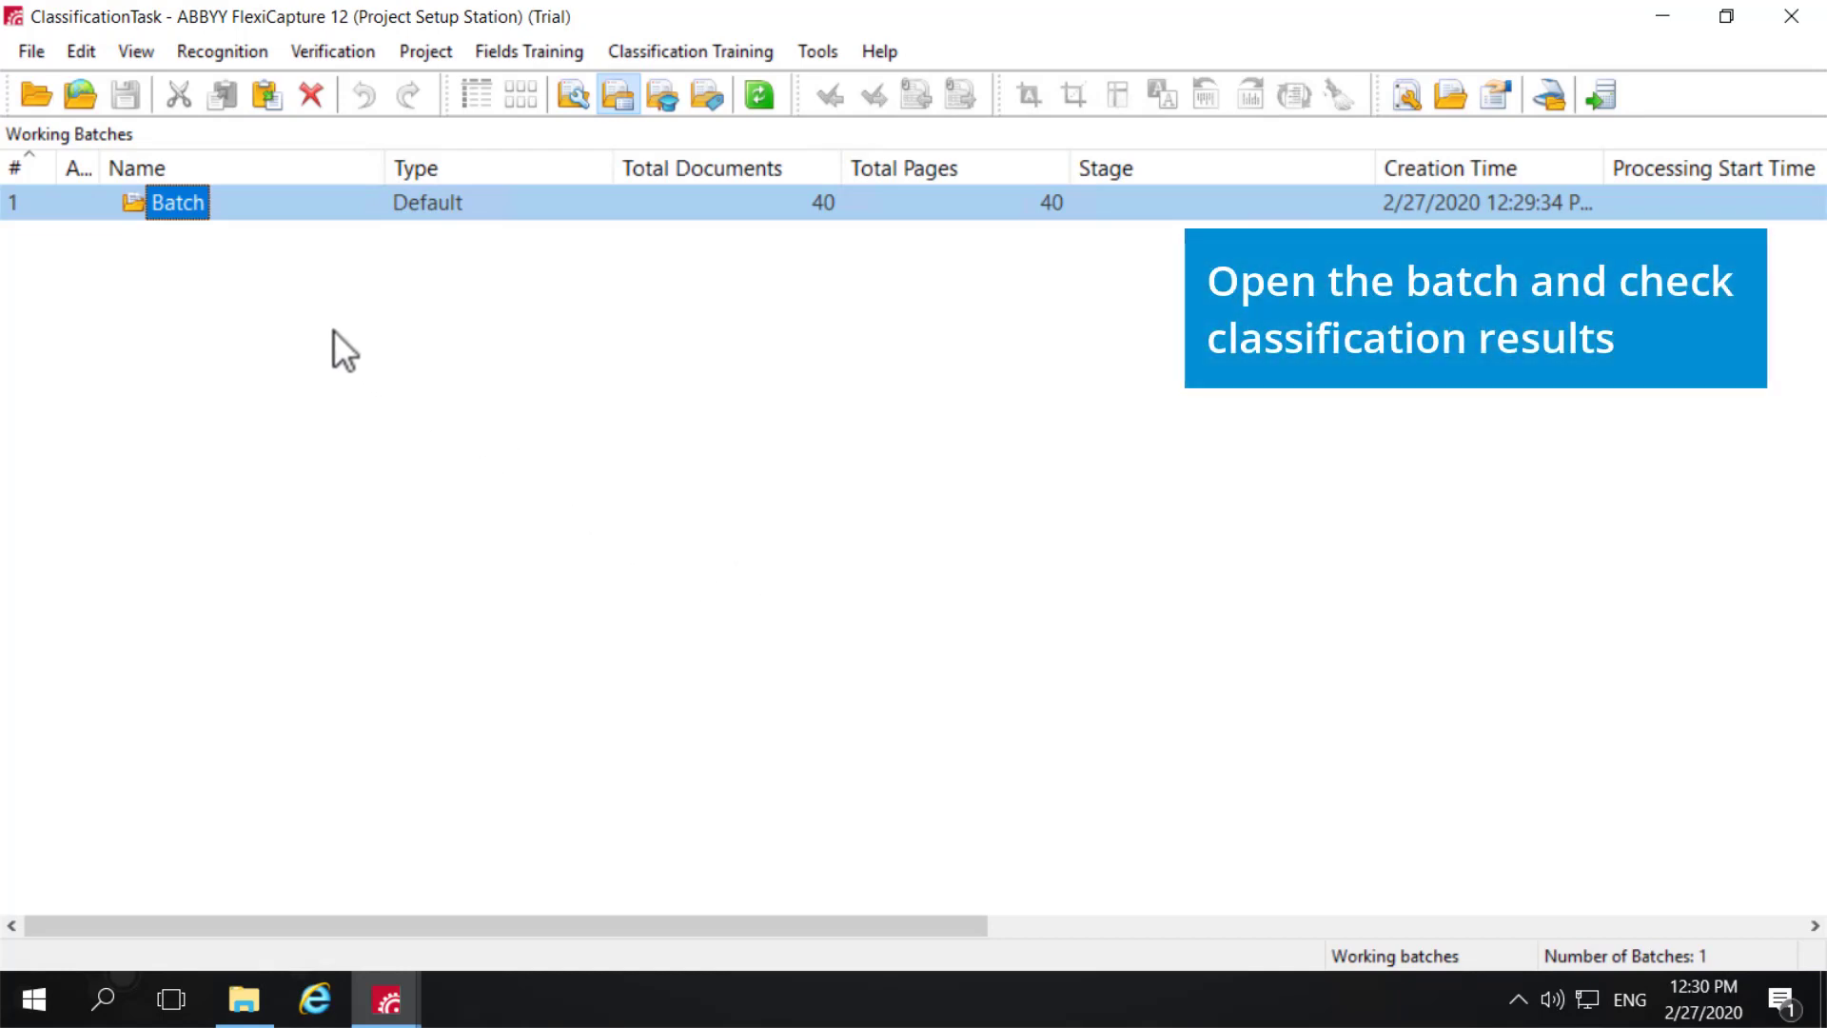
- Open the working batch and inspect the first Contract, ISO QA Report and Price documents, closing each one after checking it
double_click(171, 203)
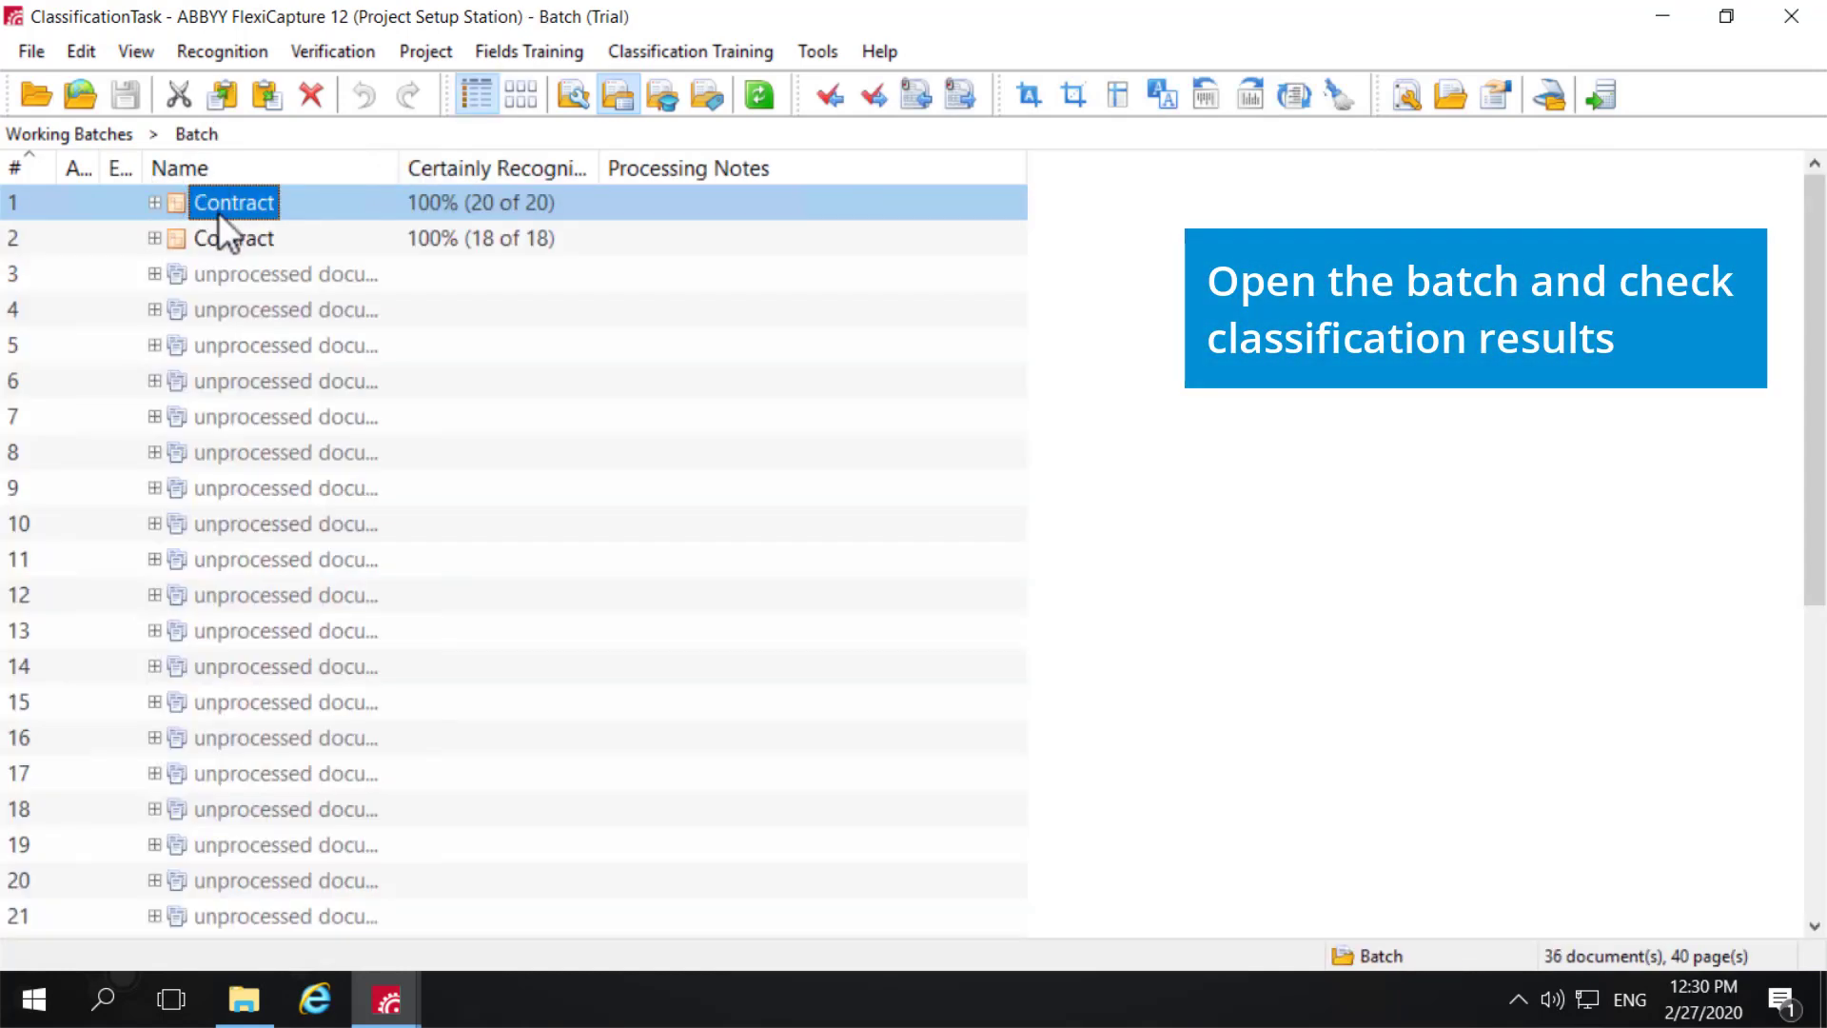
double_click(218, 212)
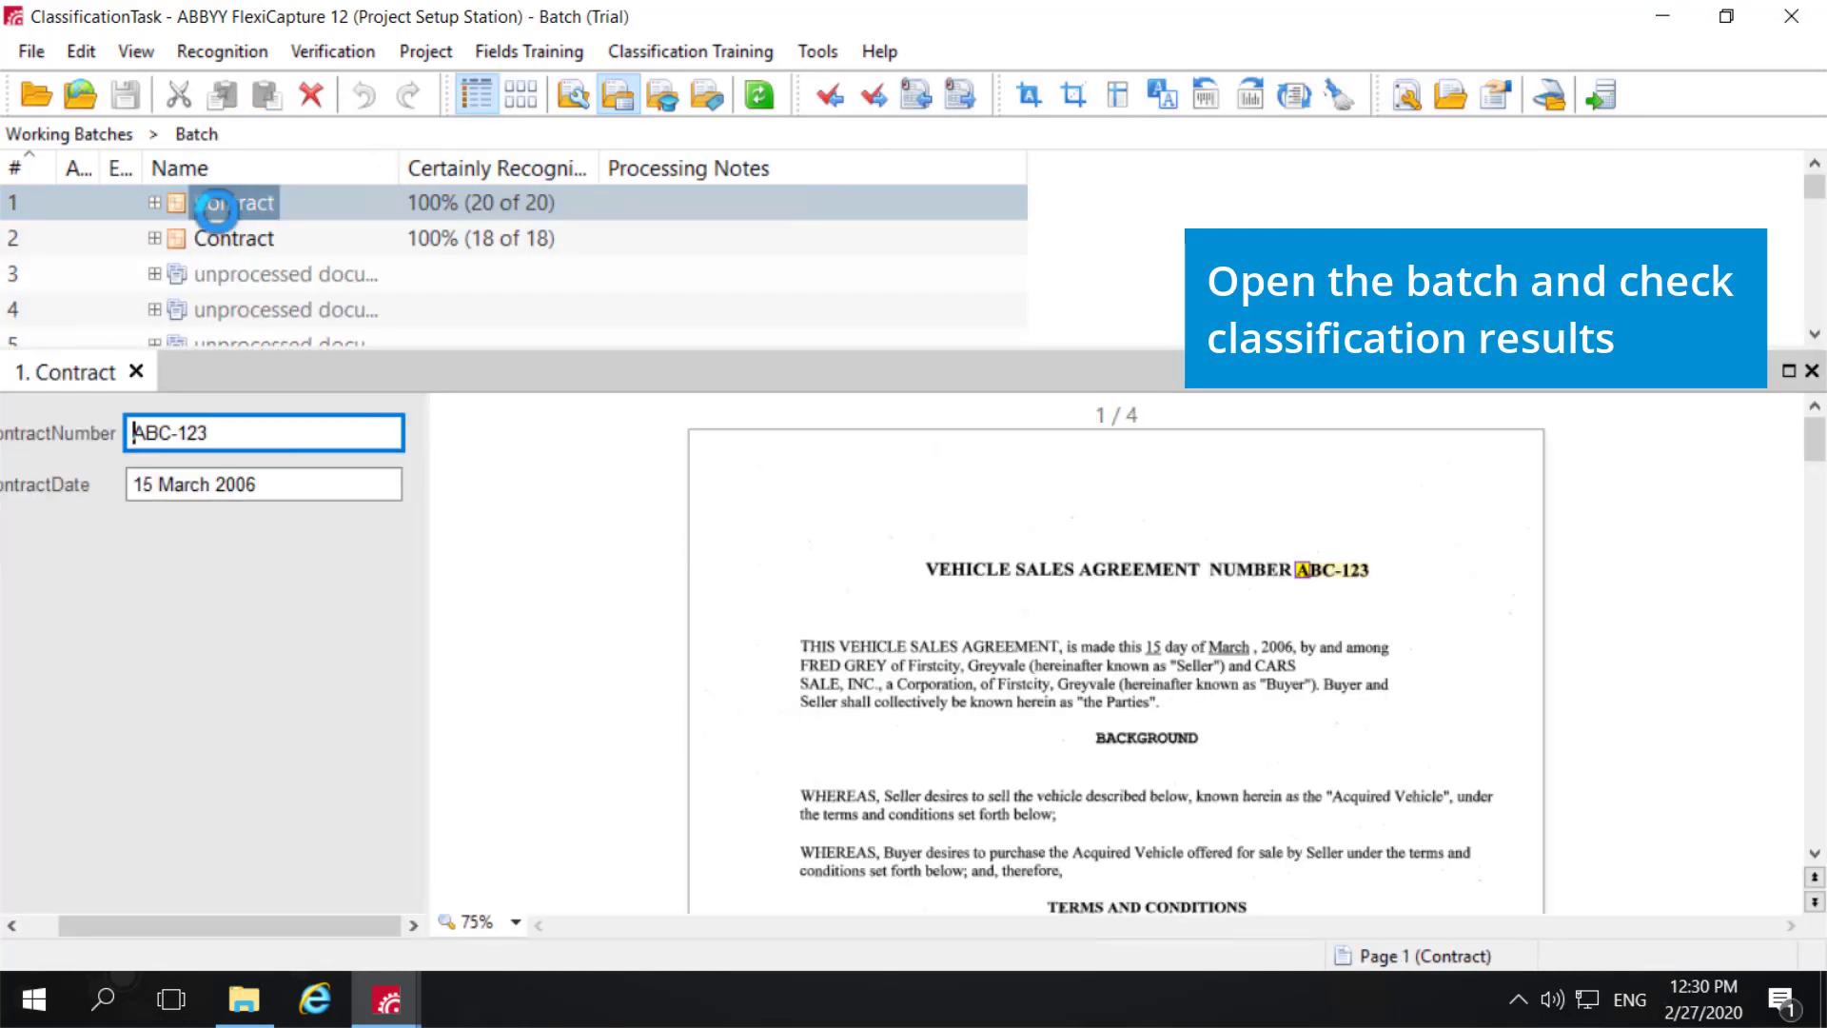
left_click(136, 372)
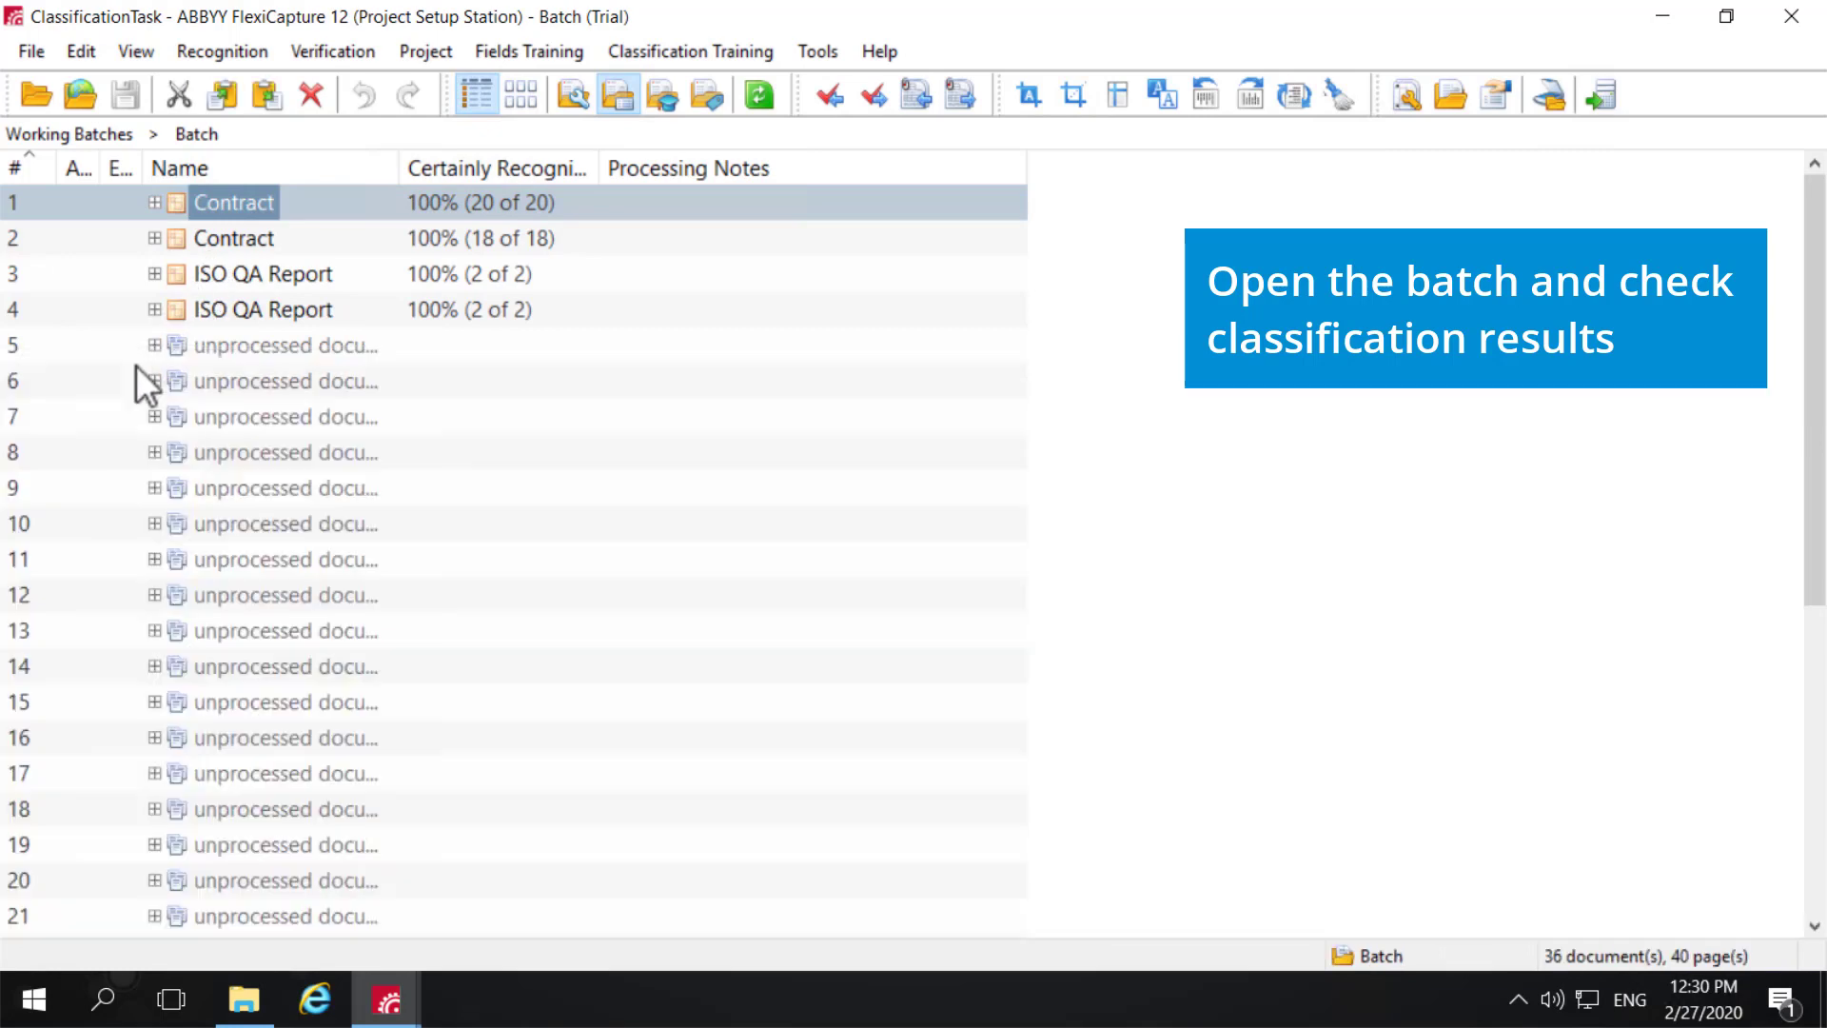
double_click(268, 274)
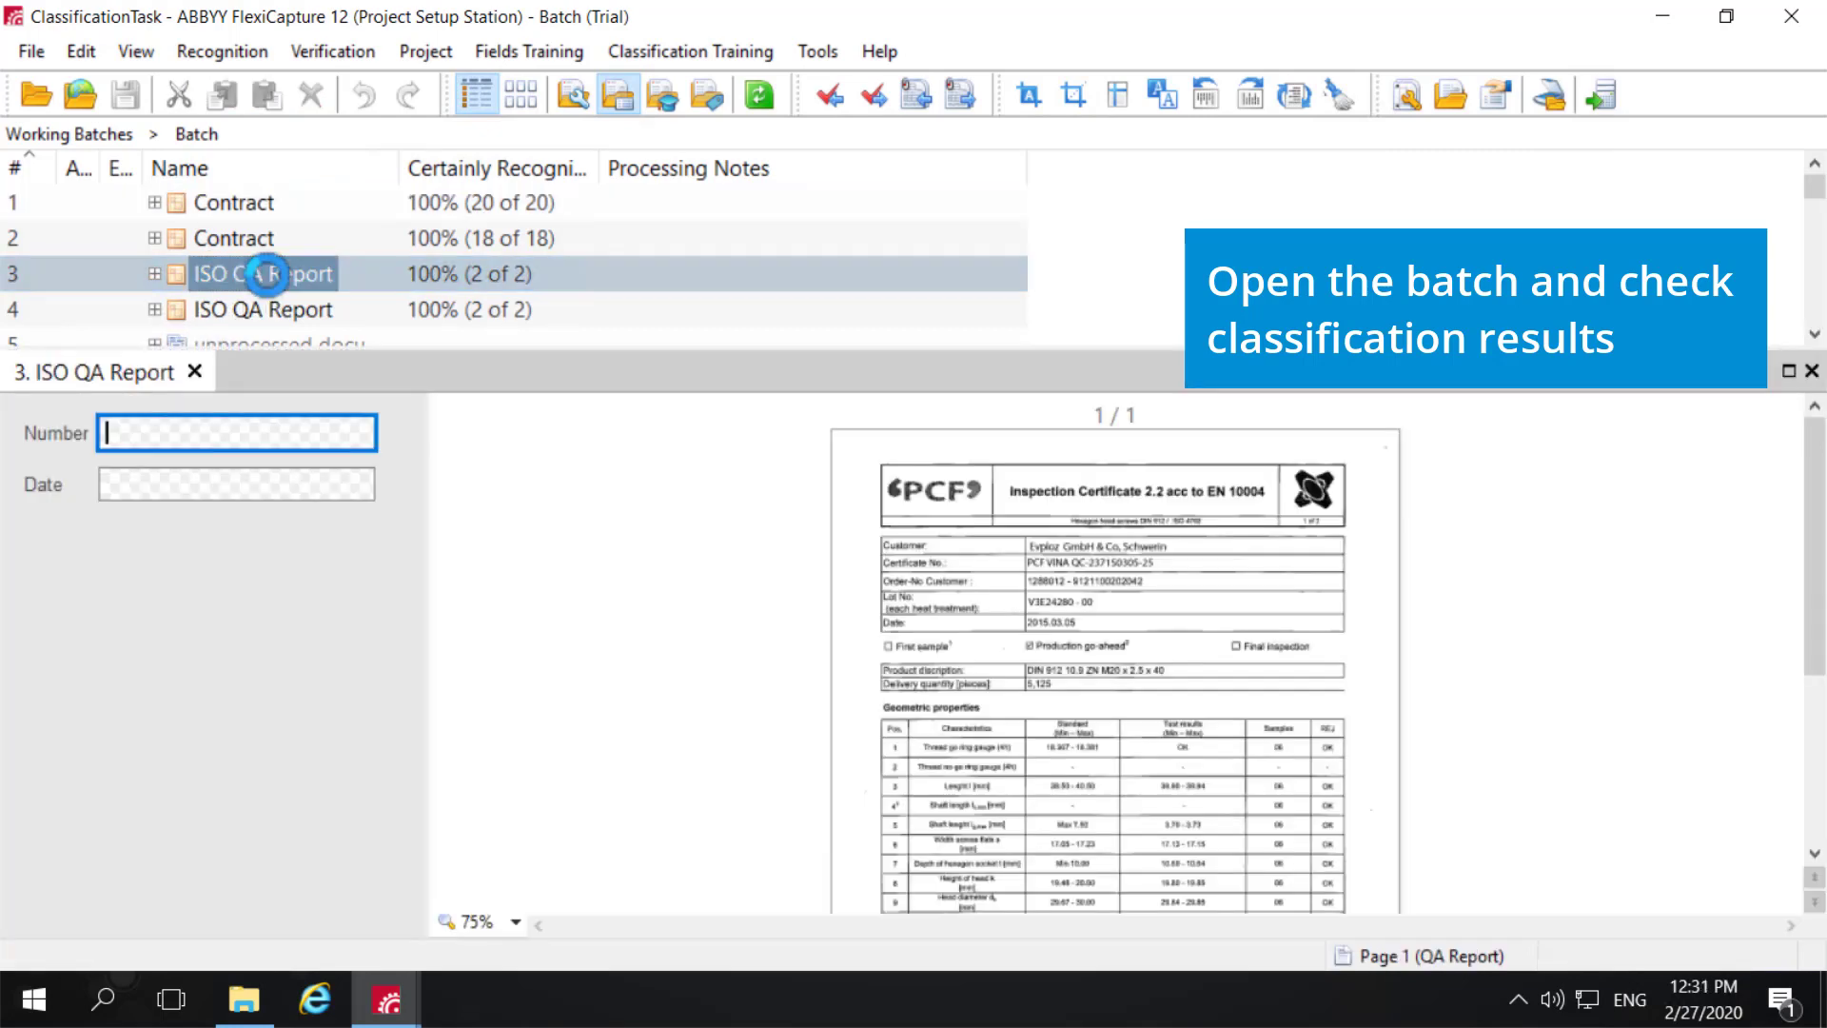
left_click(195, 372)
double_click(209, 344)
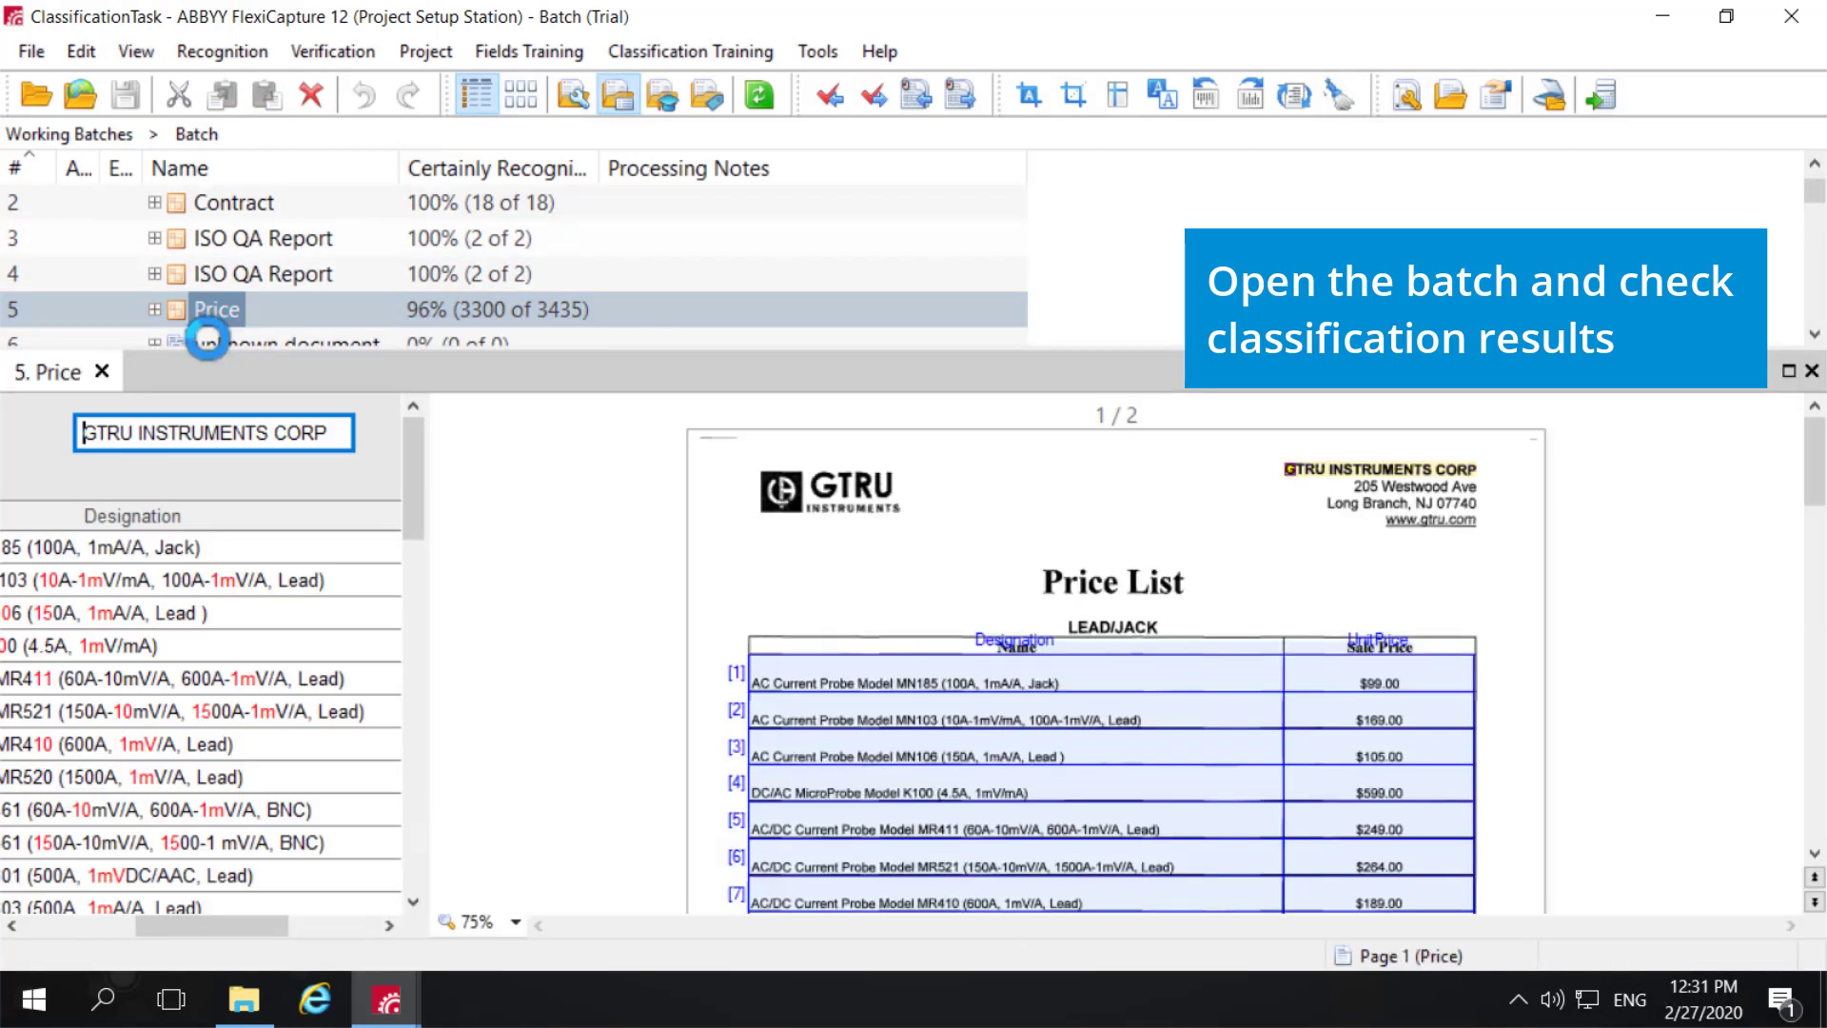
left_click(102, 371)
- Open the unknown document, read through its letter page, close it and open the Passport document
double_click(282, 346)
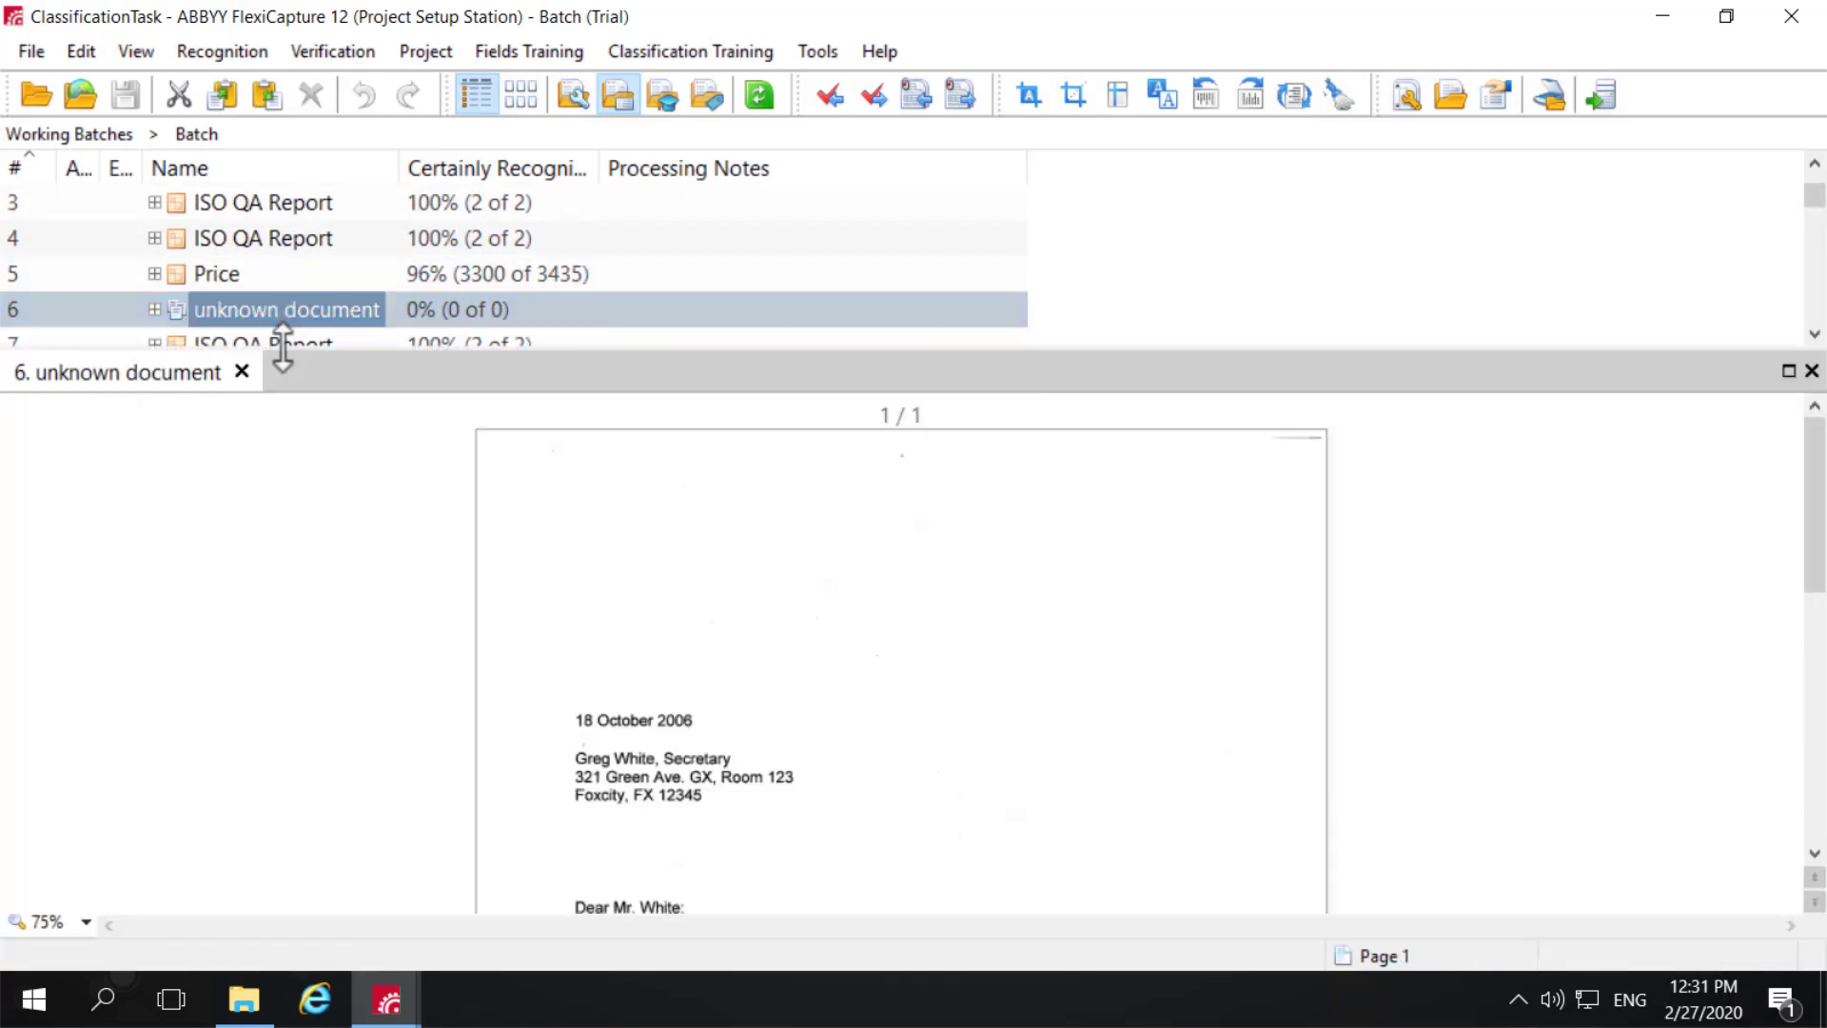
scroll(902, 652, "down", 10)
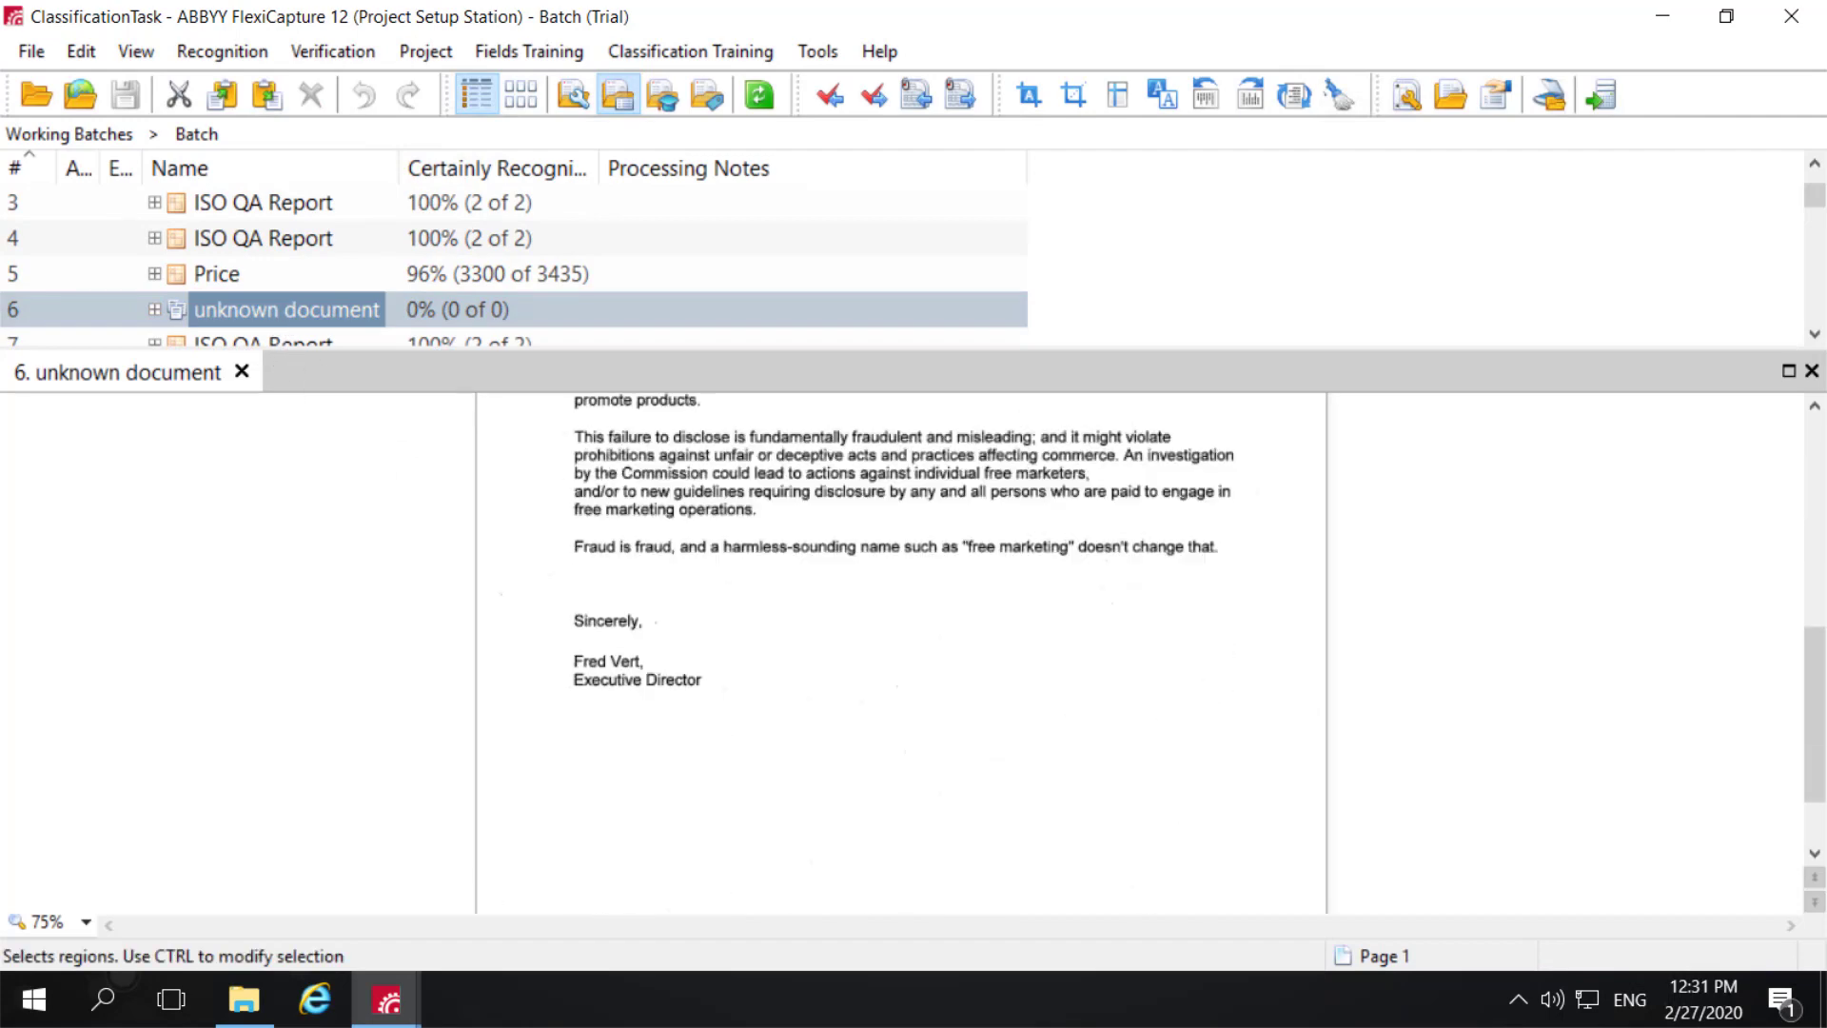
scroll(901, 651, "up", 5)
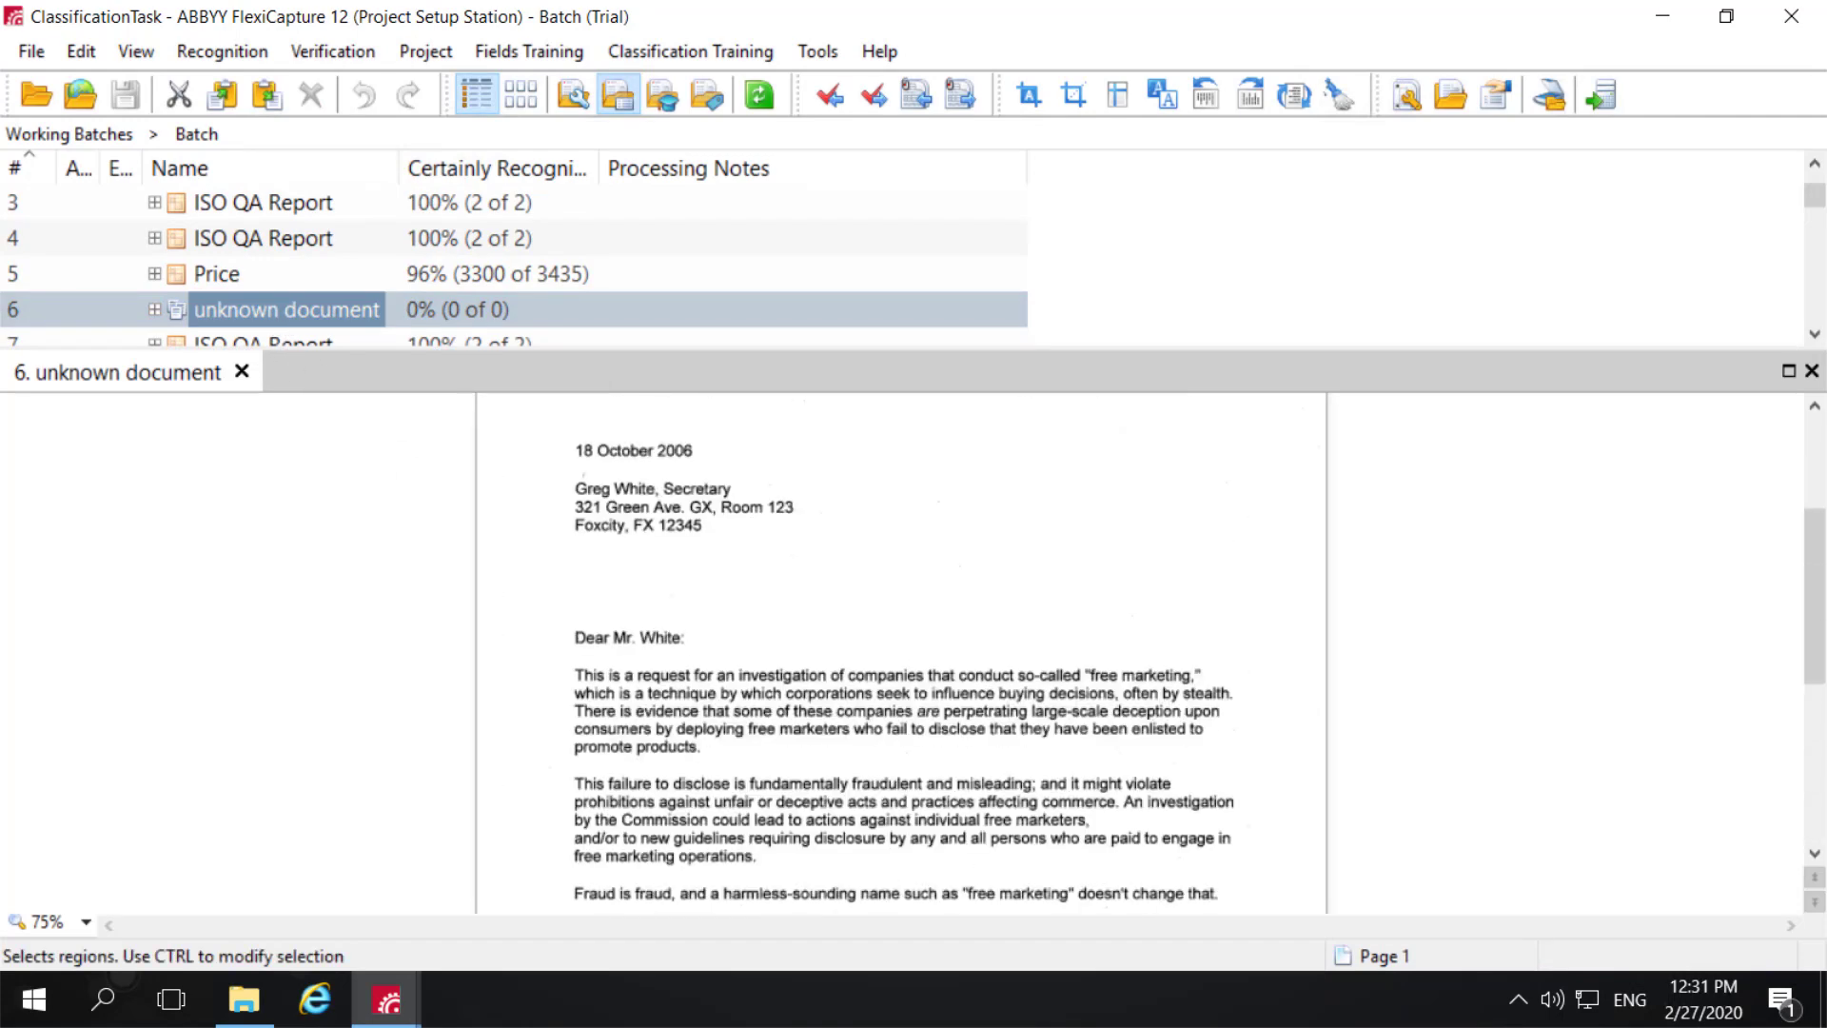
scroll(837, 596, "up", 3)
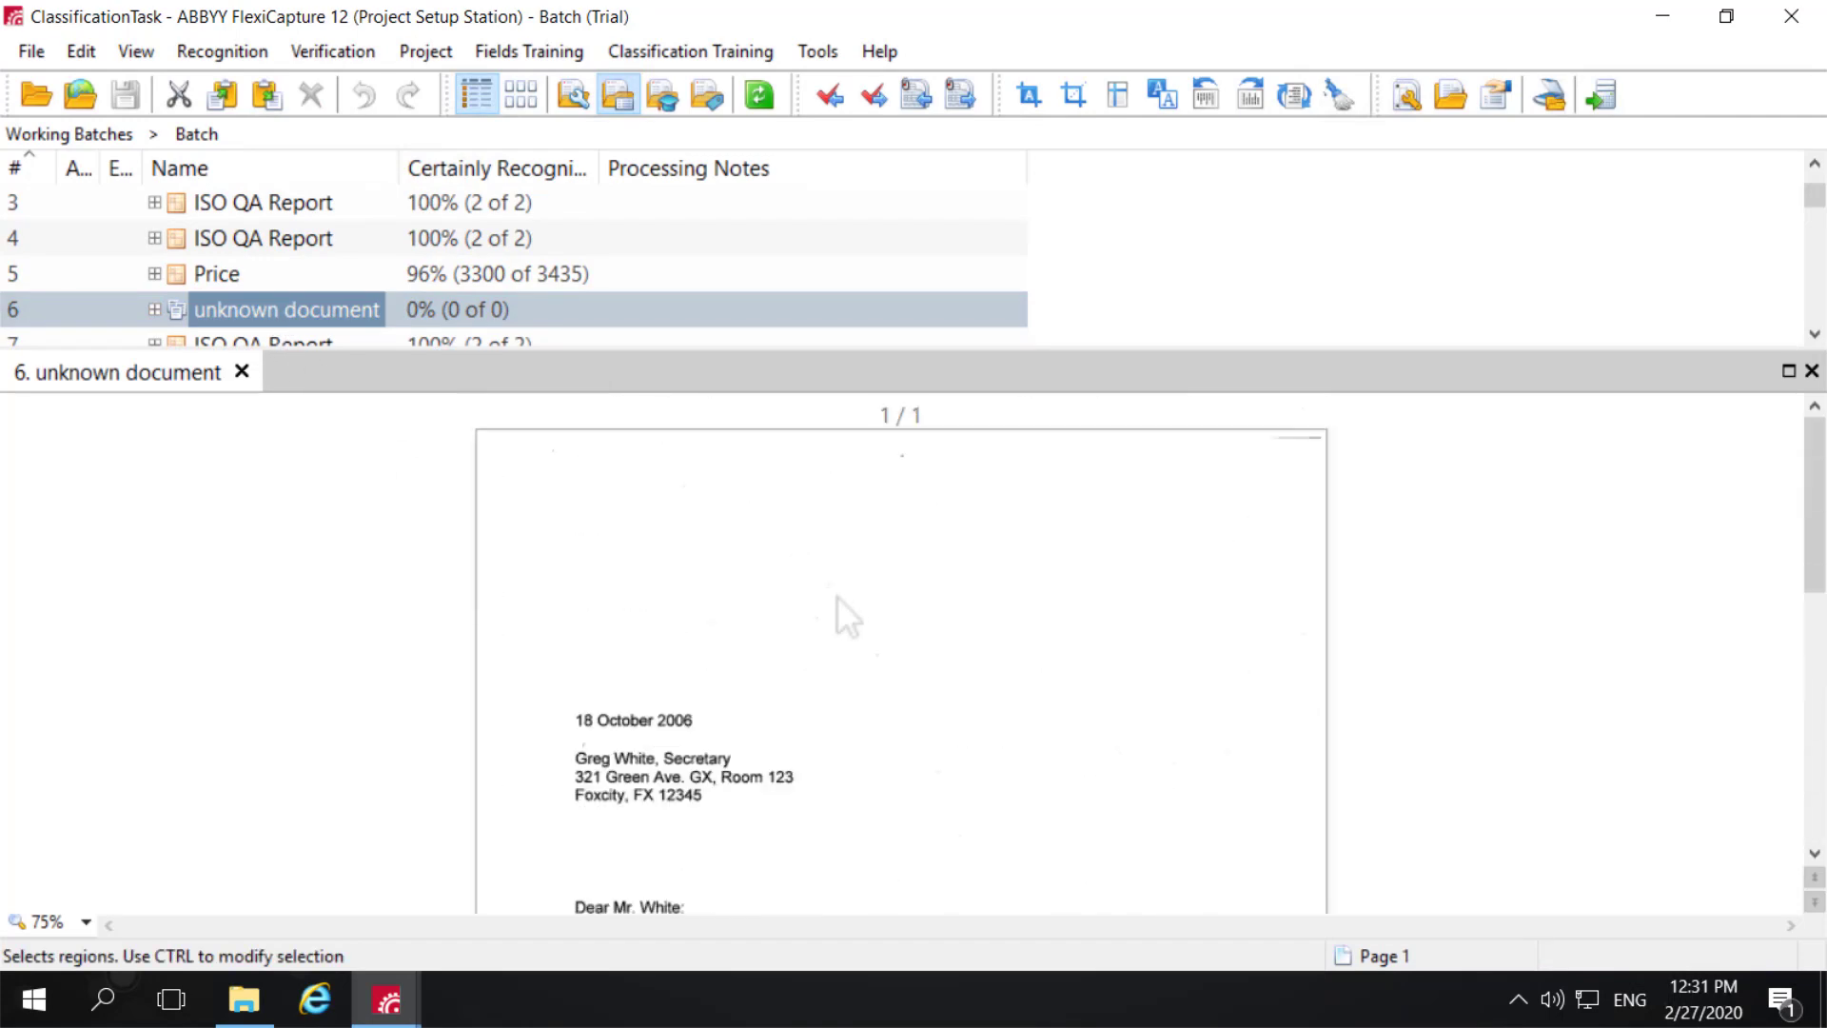
left_click(241, 370)
double_click(242, 373)
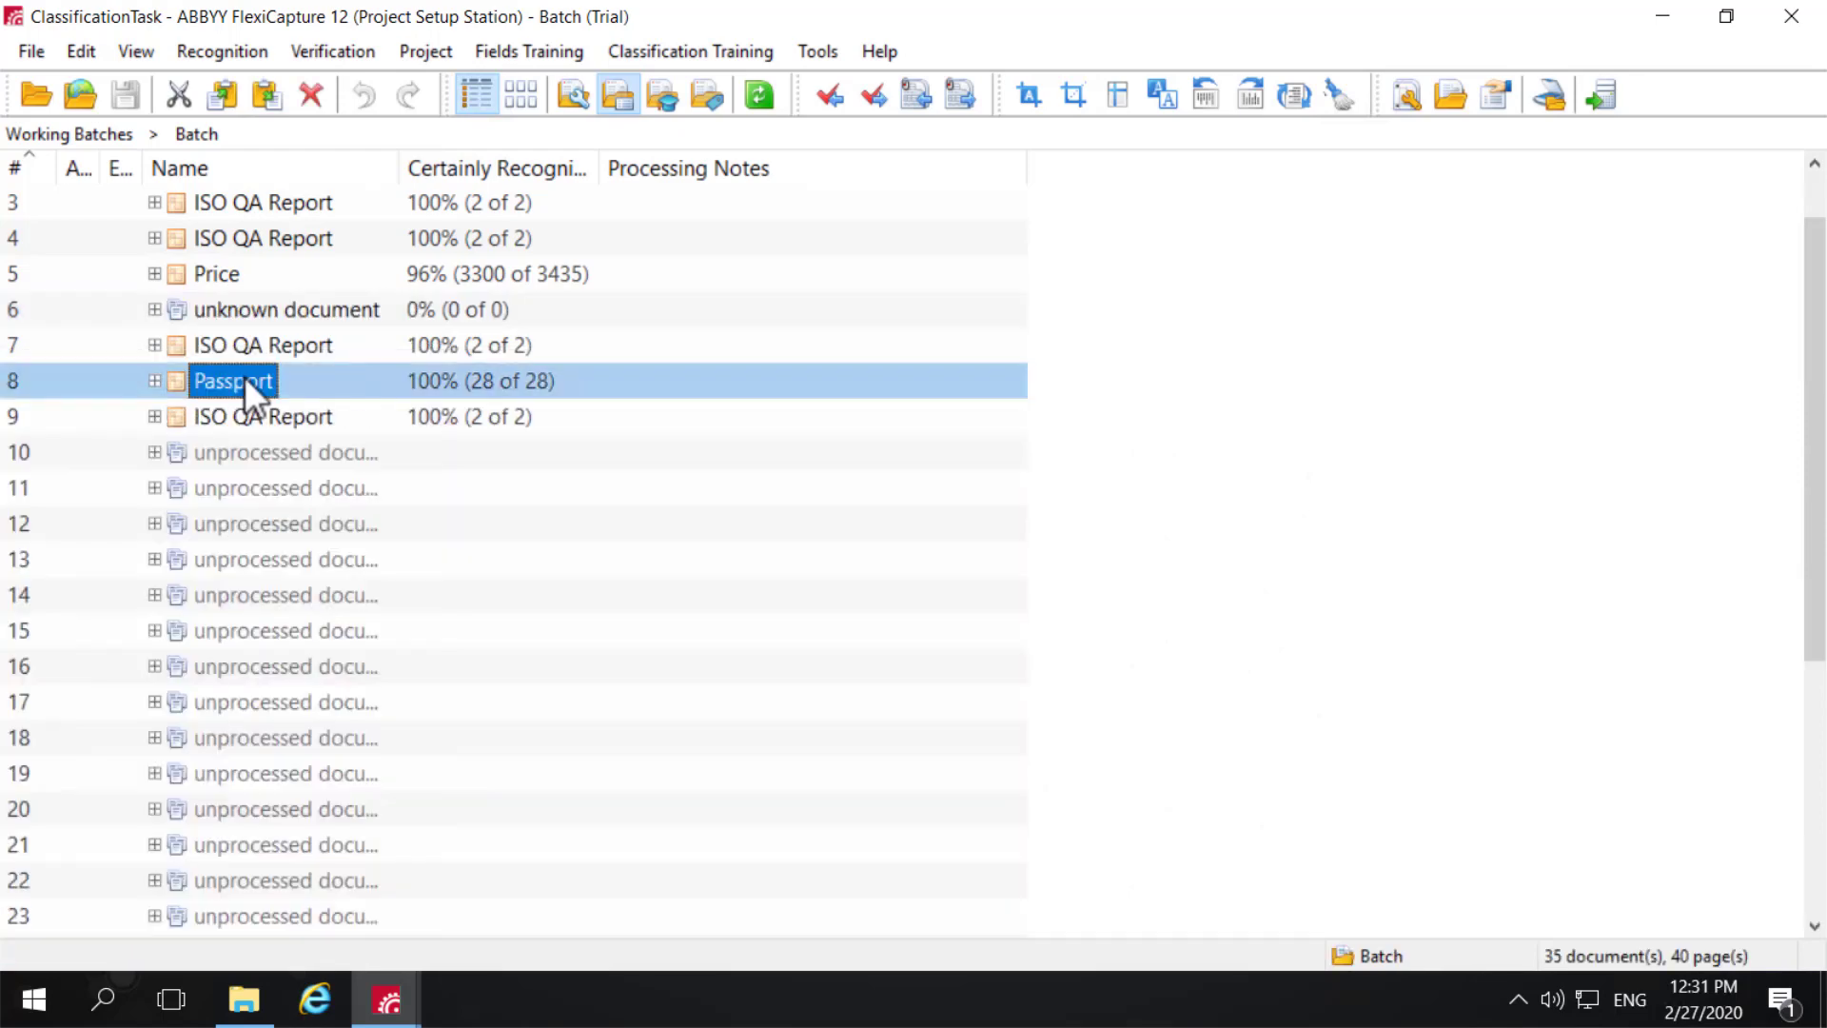